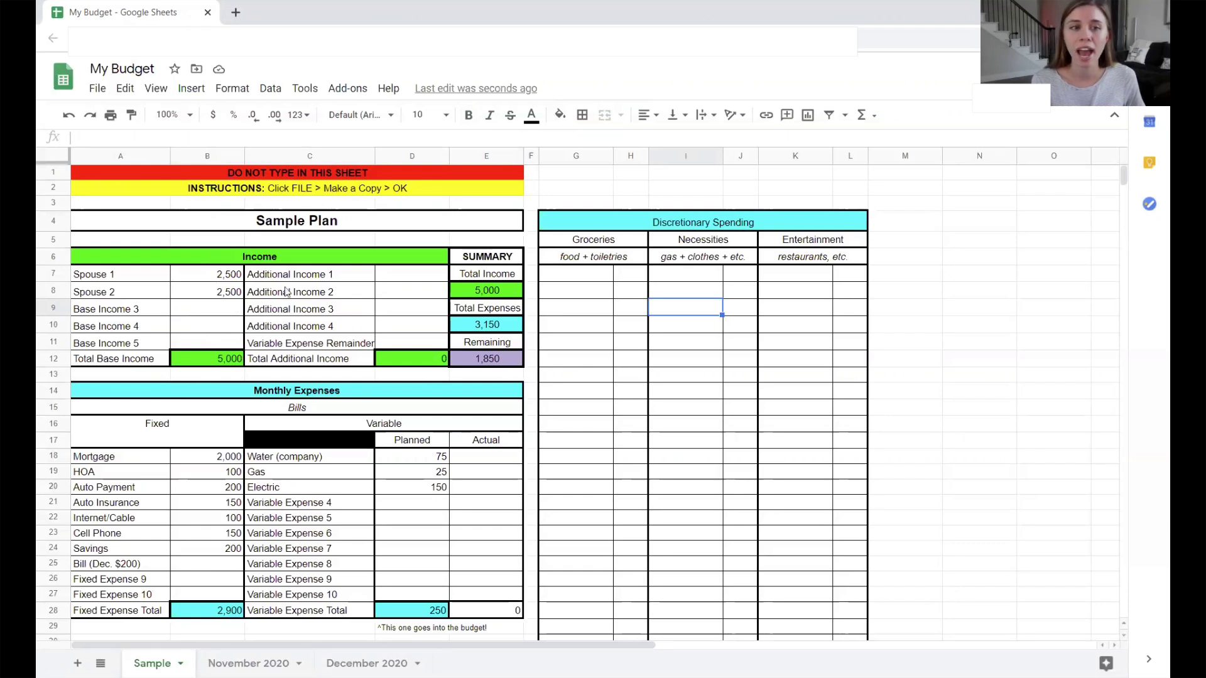
- Clear the spouse income amounts, the fixed expense amounts and the planned variable expense amounts in the Sample sheet
left_click_drag(217, 275, 215, 293)
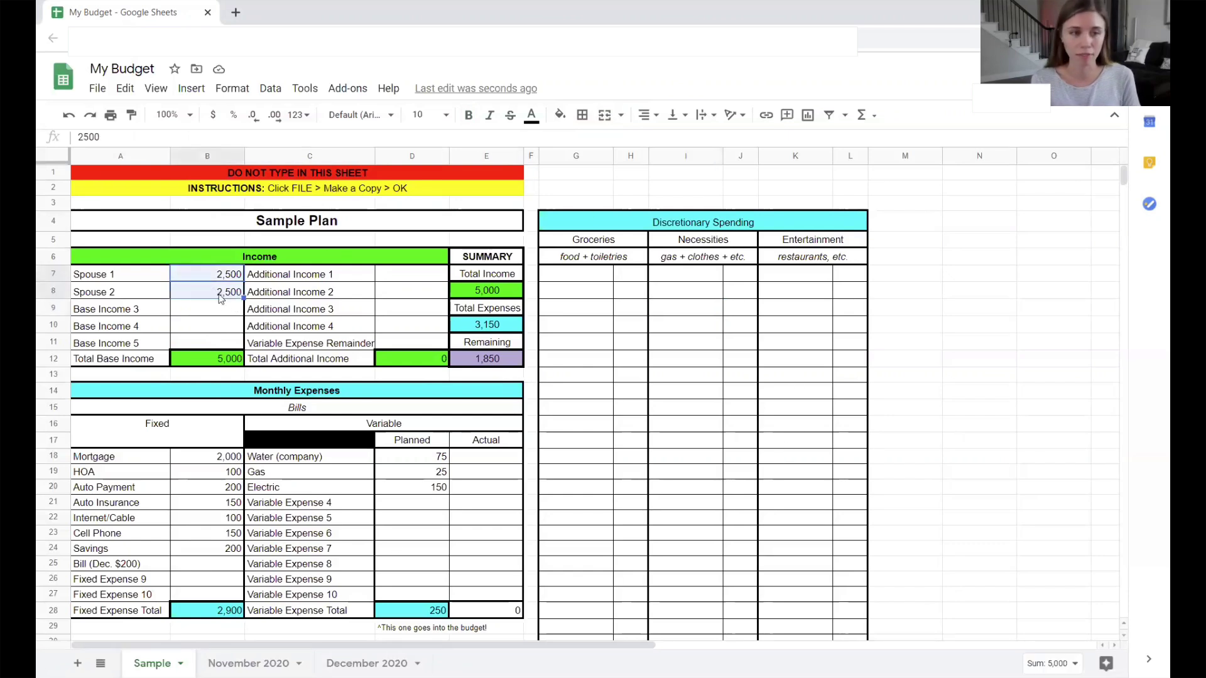
key("Delete")
left_click_drag(221, 456, 224, 549)
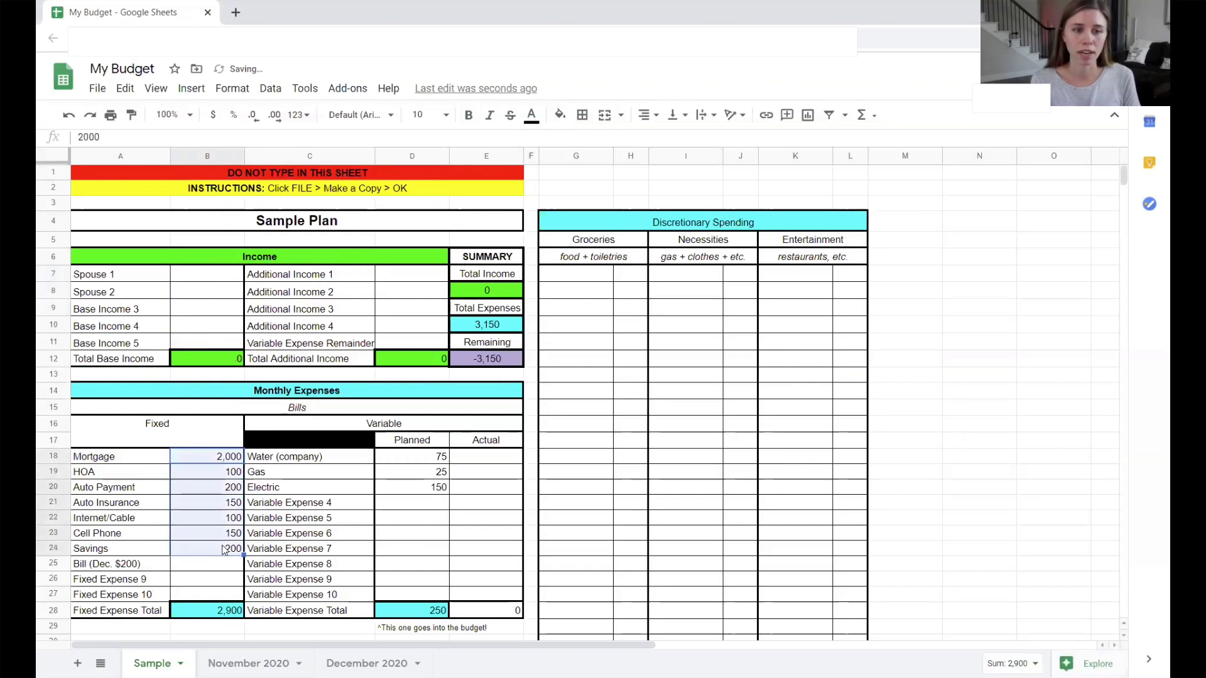
key("Delete")
left_click_drag(427, 457, 427, 488)
key("Delete")
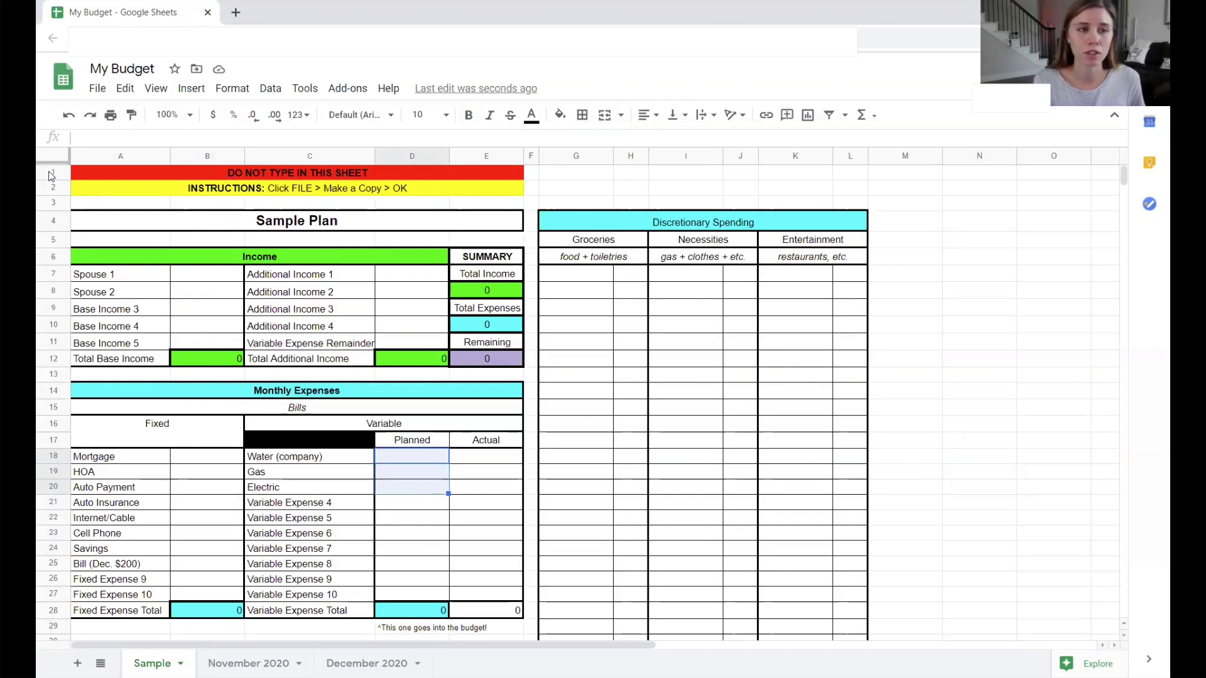
- Delete rows 1 and 2, holding the warning and the copy instructions, from the Sample sheet
left_click_drag(48, 171, 48, 185)
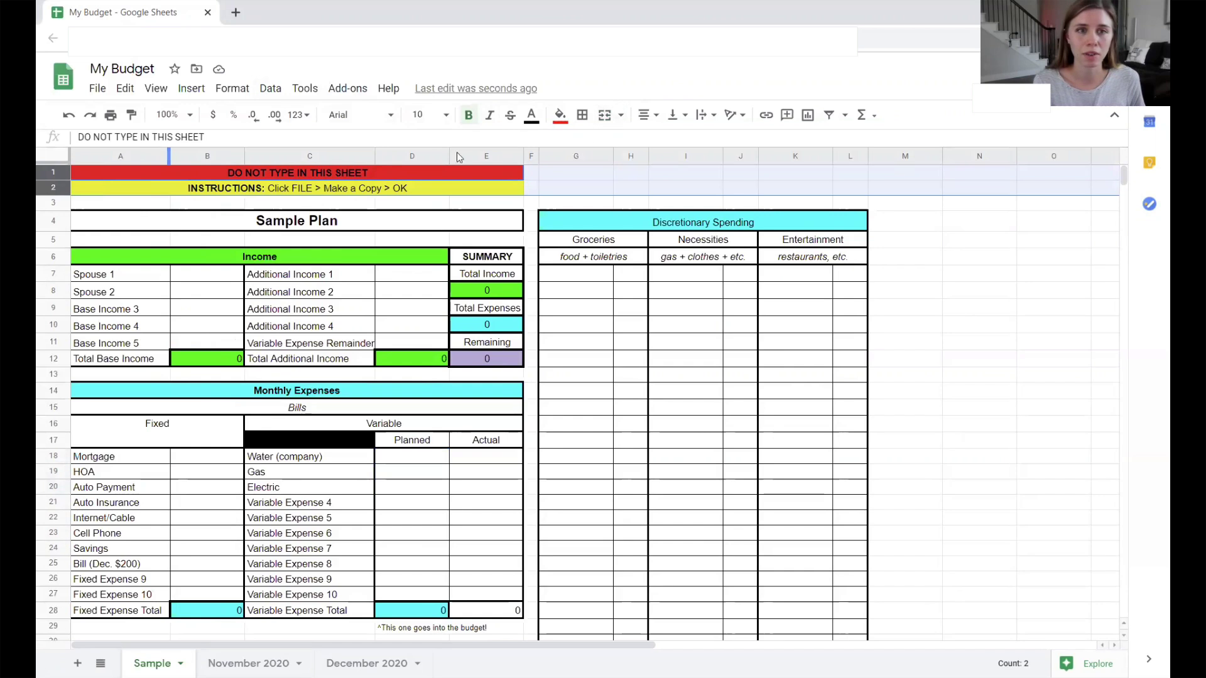
right_click(142, 190)
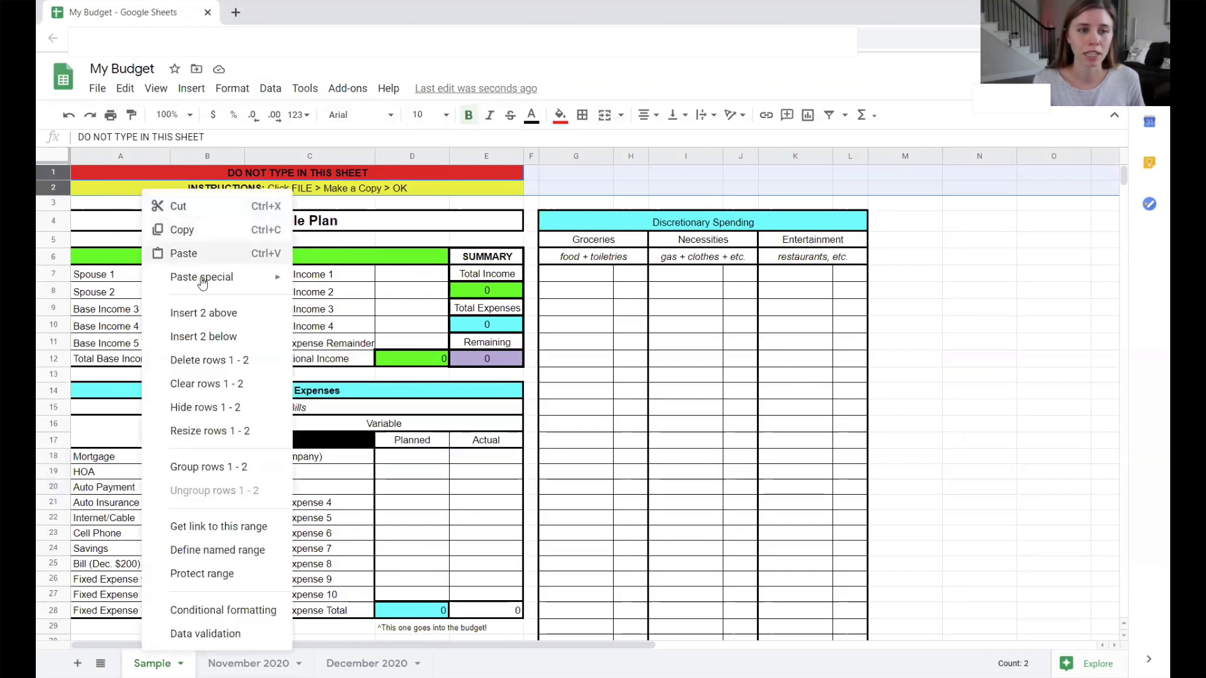
left_click(206, 363)
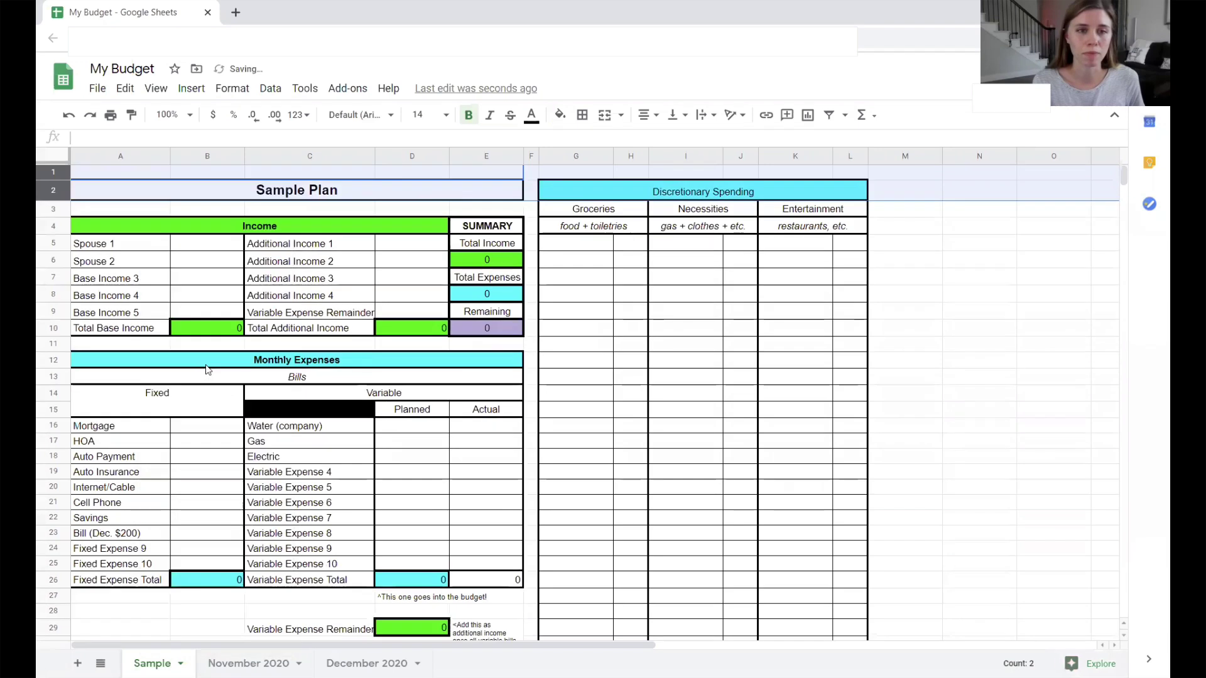
left_click(684, 270)
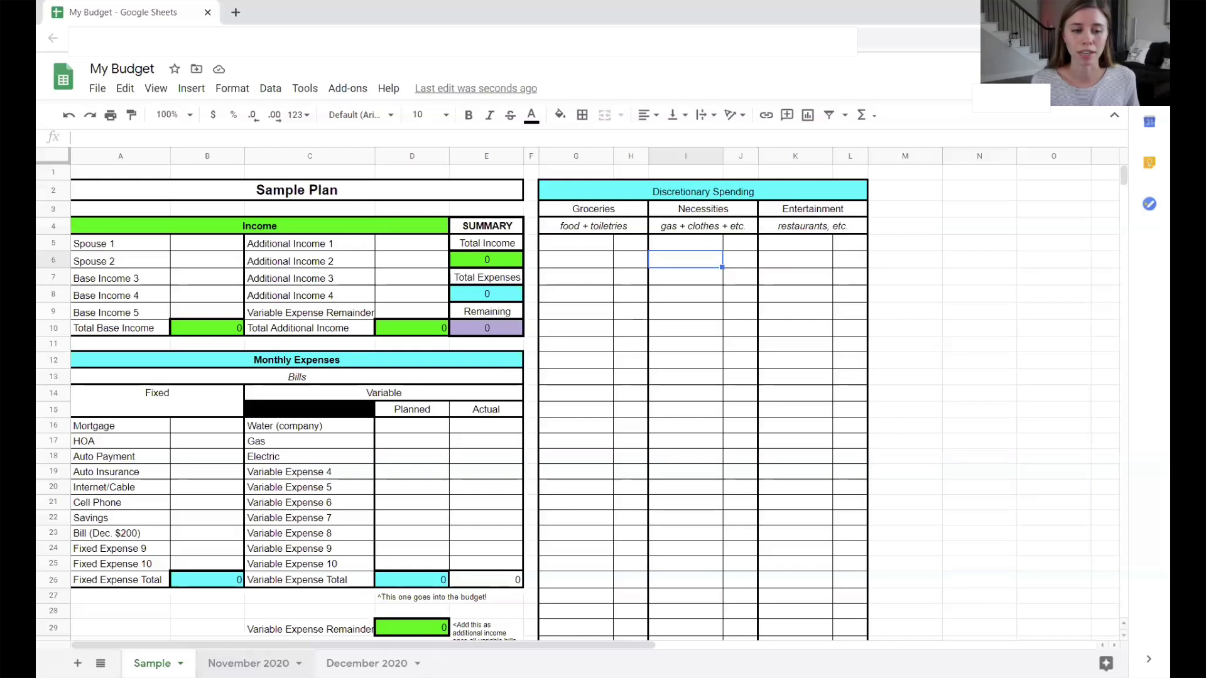
- Delete rows 1 to 3, with the warning and instructions above the November Plan title, from the November 2020 sheet
left_click(249, 663)
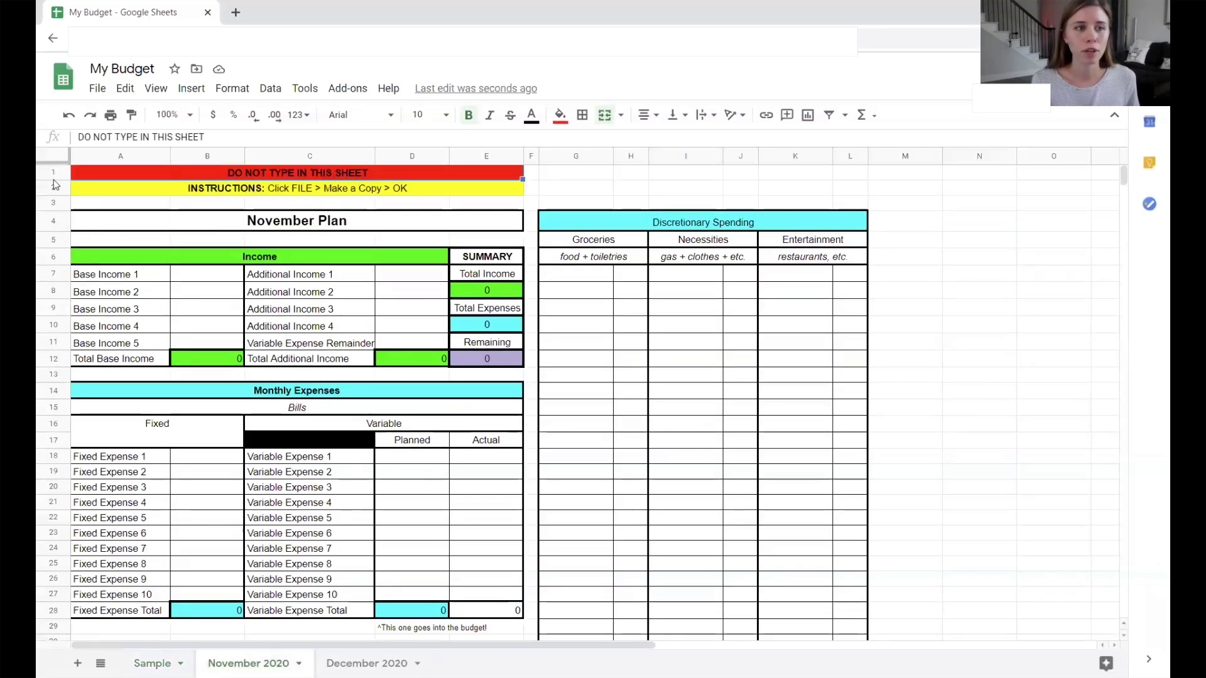
left_click_drag(53, 173, 49, 197)
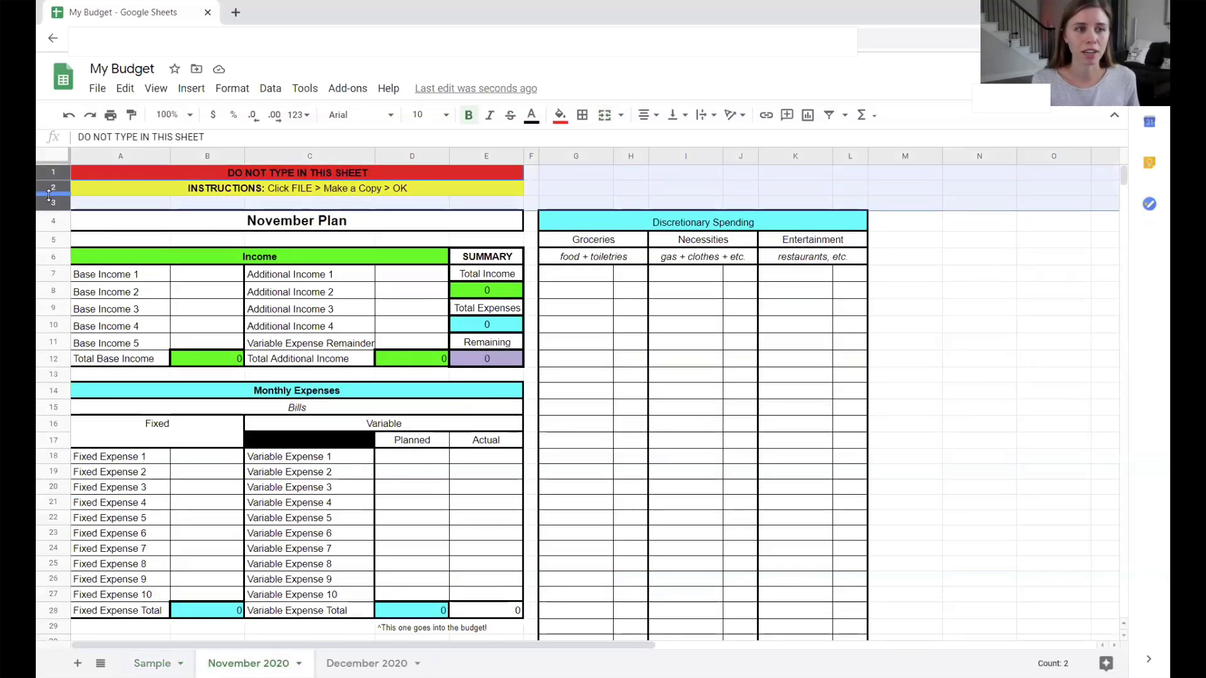
right_click(49, 196)
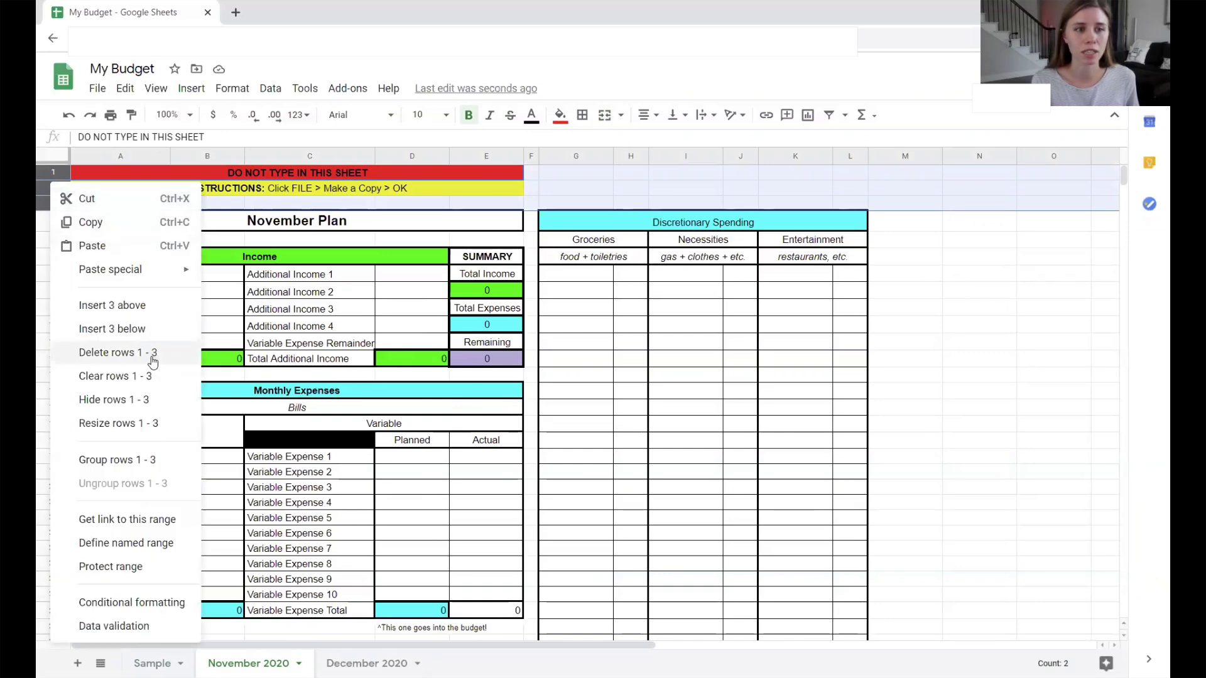
left_click(153, 362)
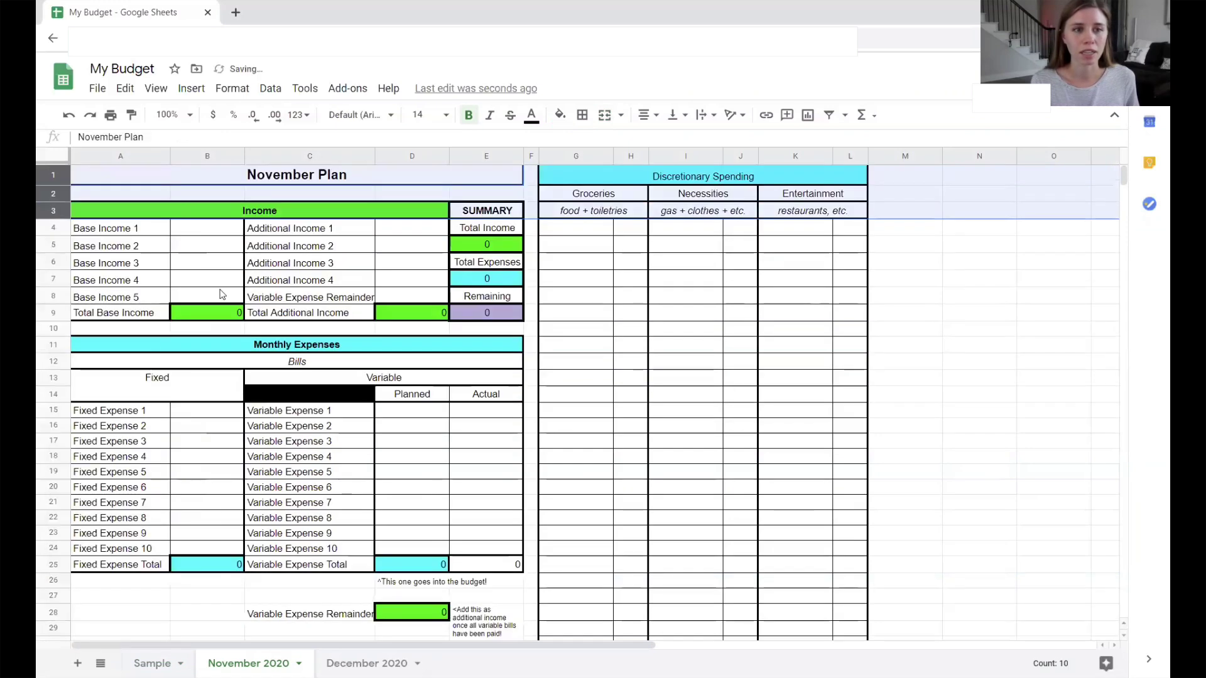
left_click(218, 227)
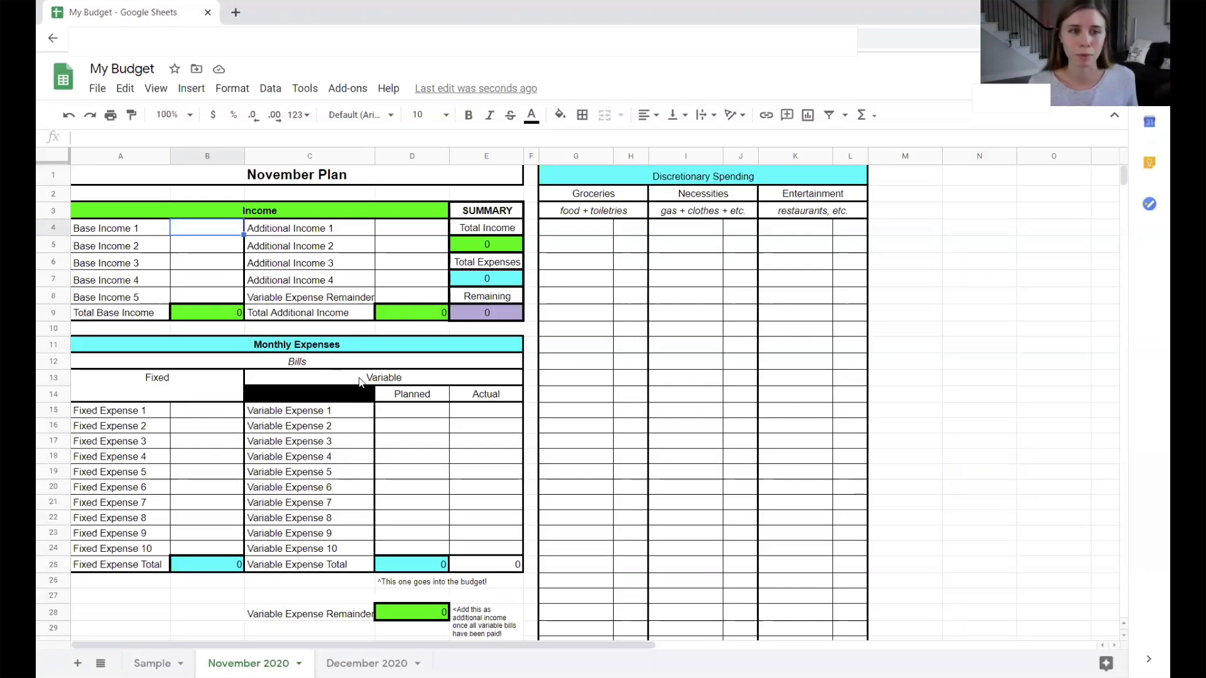
scroll(333, 374, "down", 4)
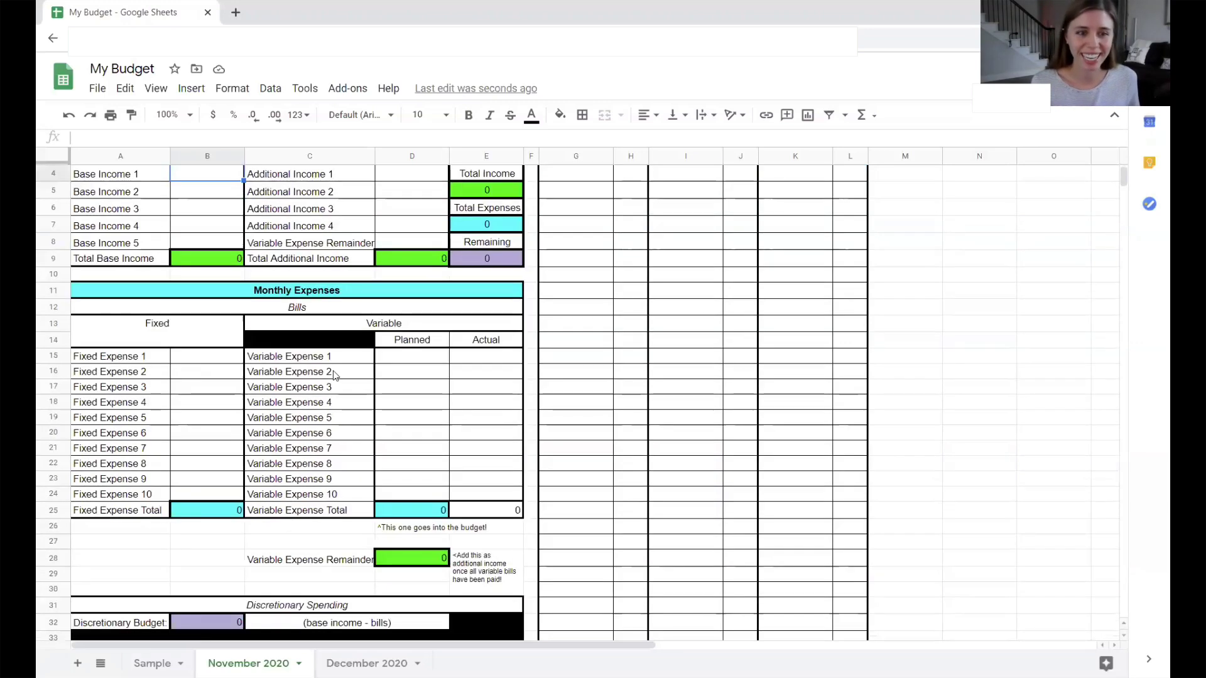
scroll(327, 376, "down", 1)
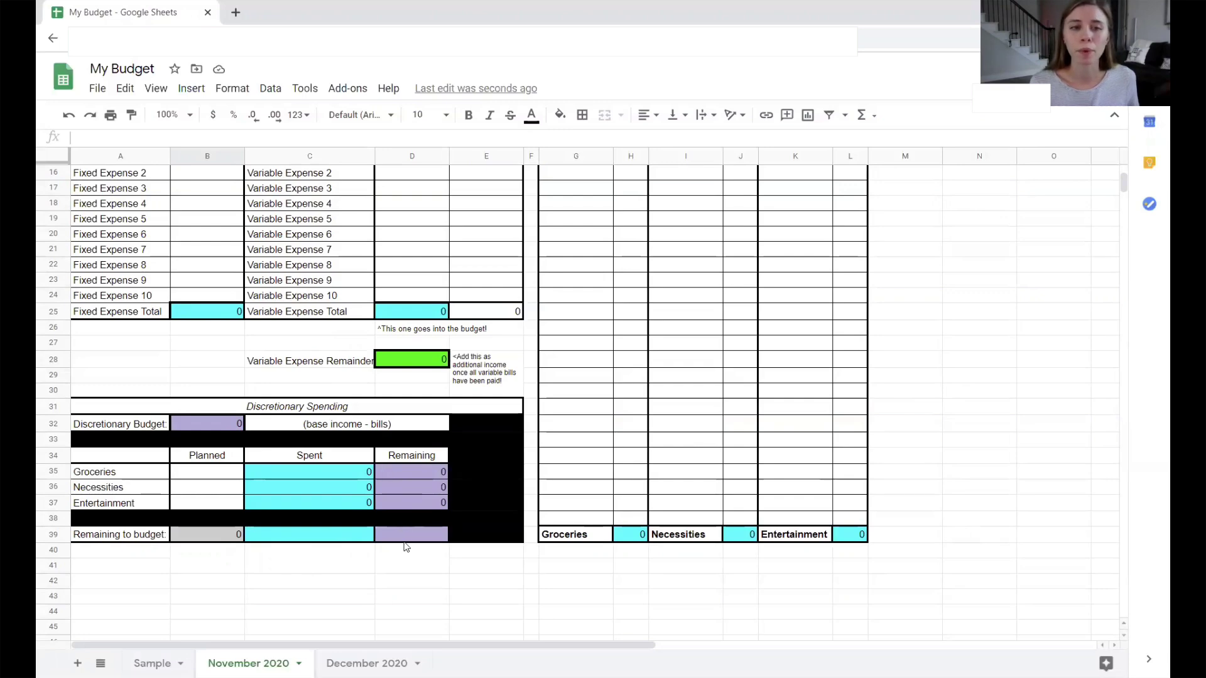
scroll(406, 547, "up", 5)
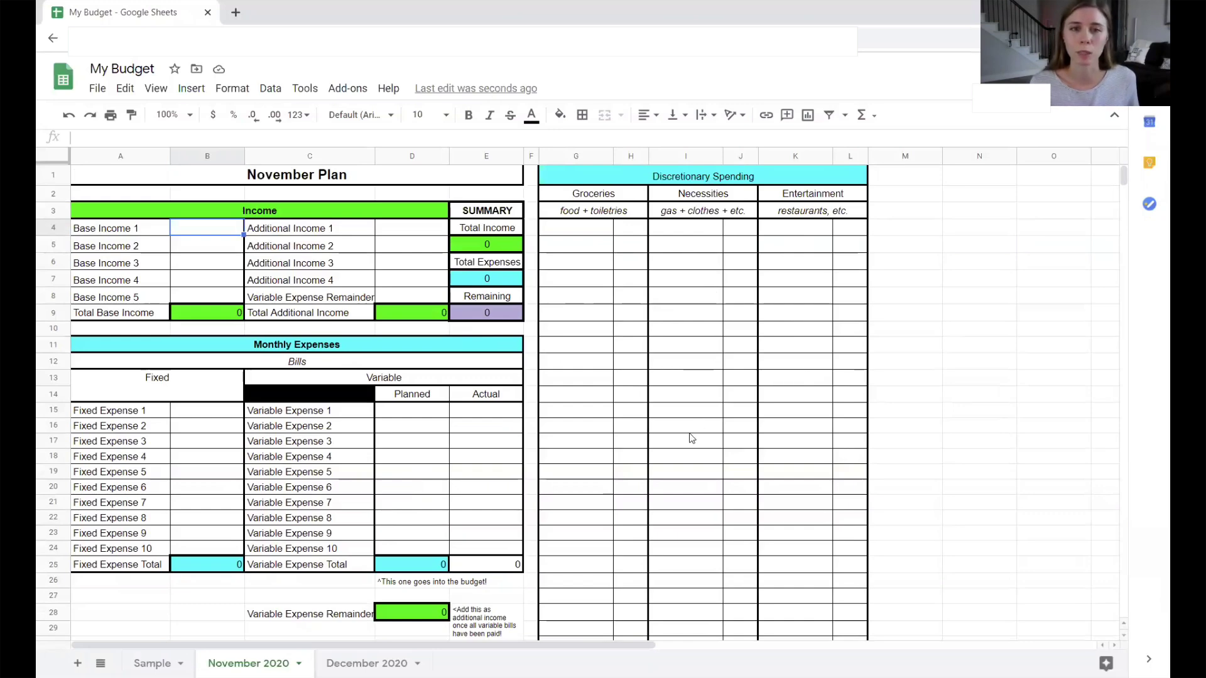
scroll(487, 439, "down", 5)
scroll(503, 484, "up", 5)
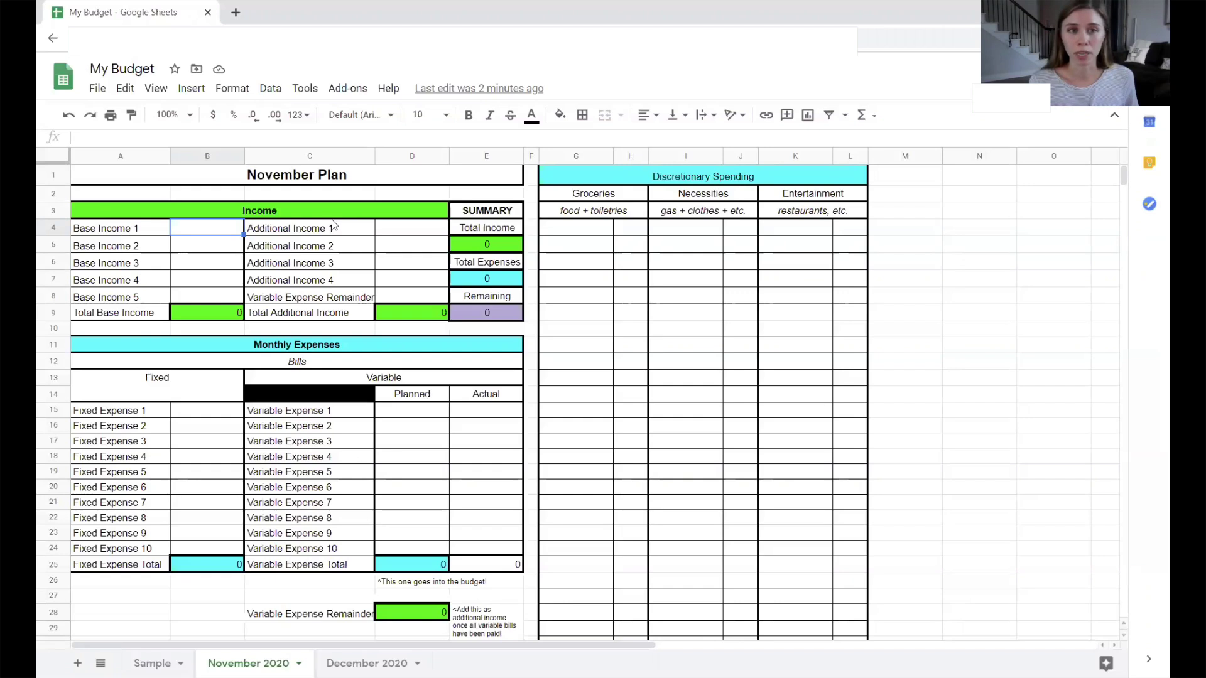
- Rename Base Income 1 in the November Plan as Spouse 1 and enter an income of 2,500
left_click(145, 234)
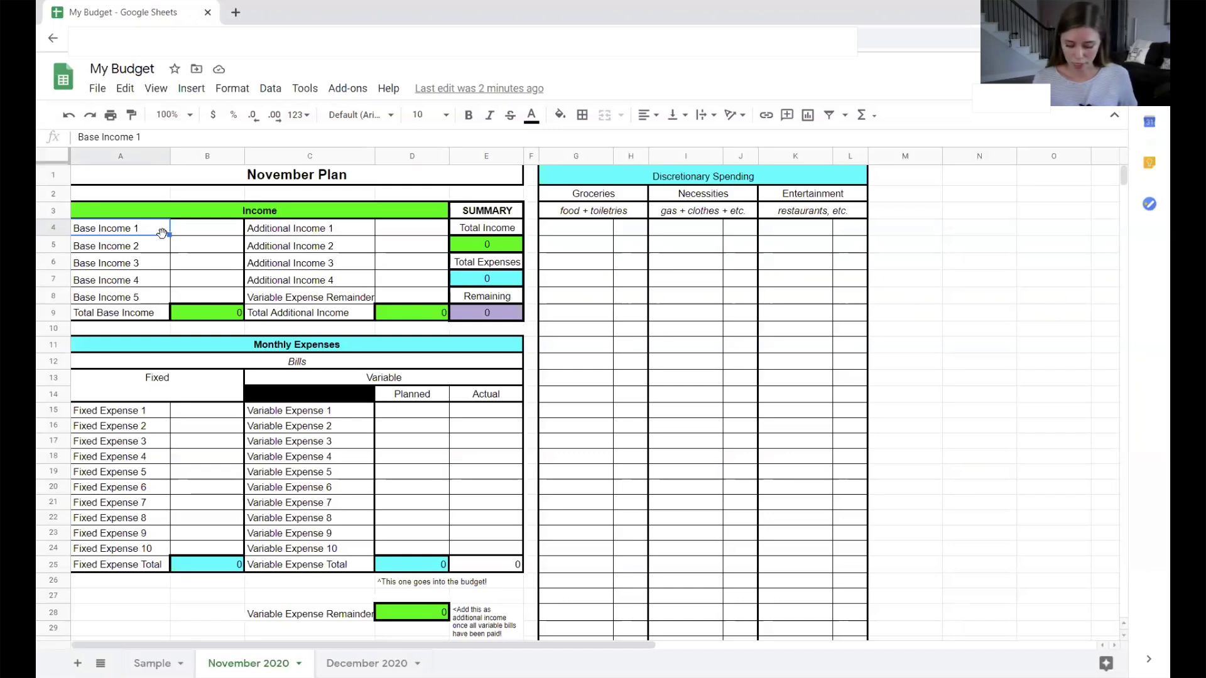
type("Spouse 1")
key("Tab")
type("2,500")
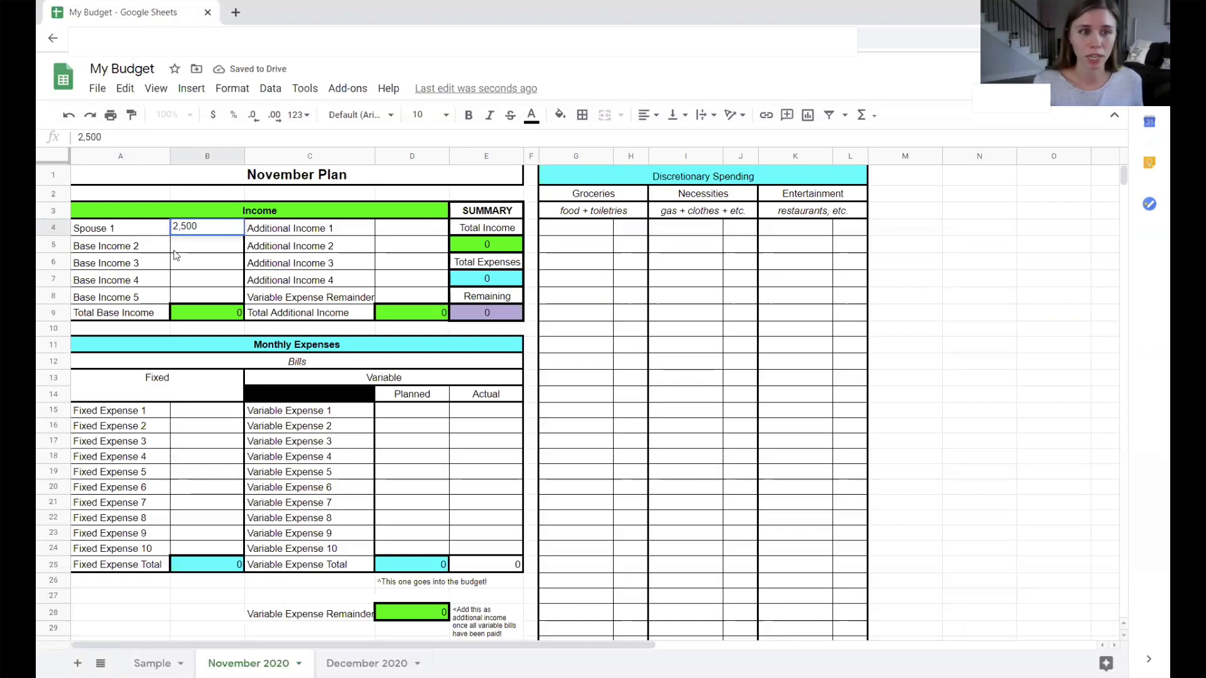
left_click(181, 255)
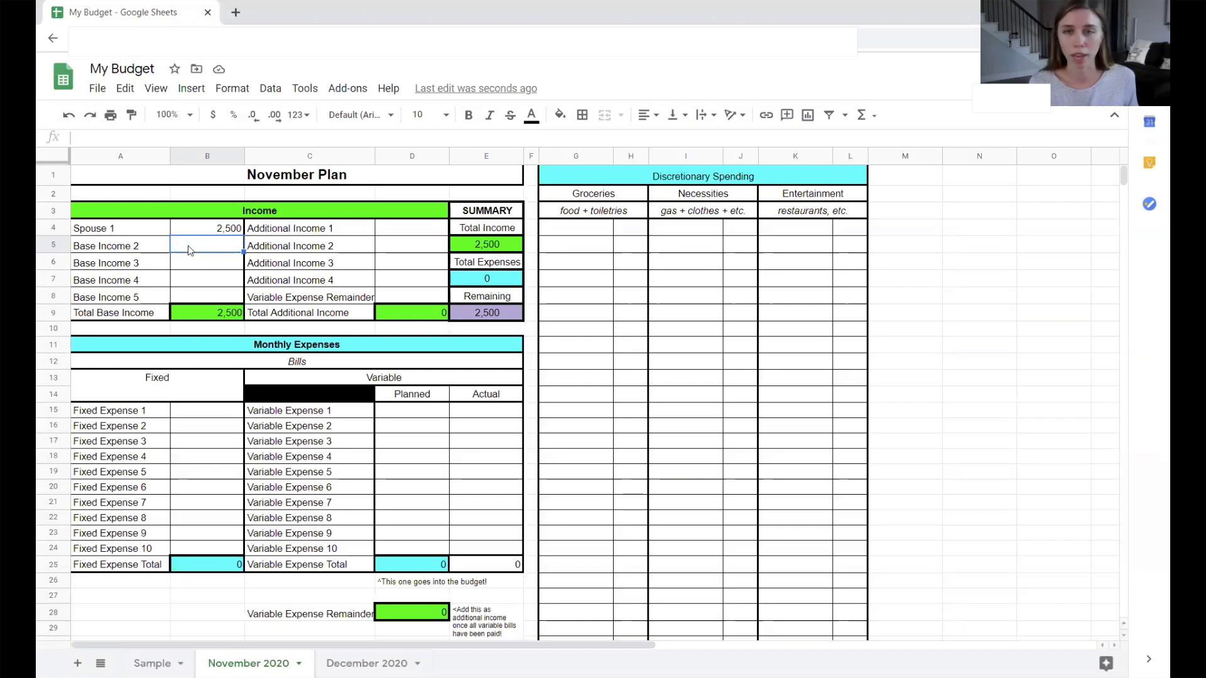
- Rename Base Income 2 as Spouse 2 and enter an income of 2,500
left_click(144, 253)
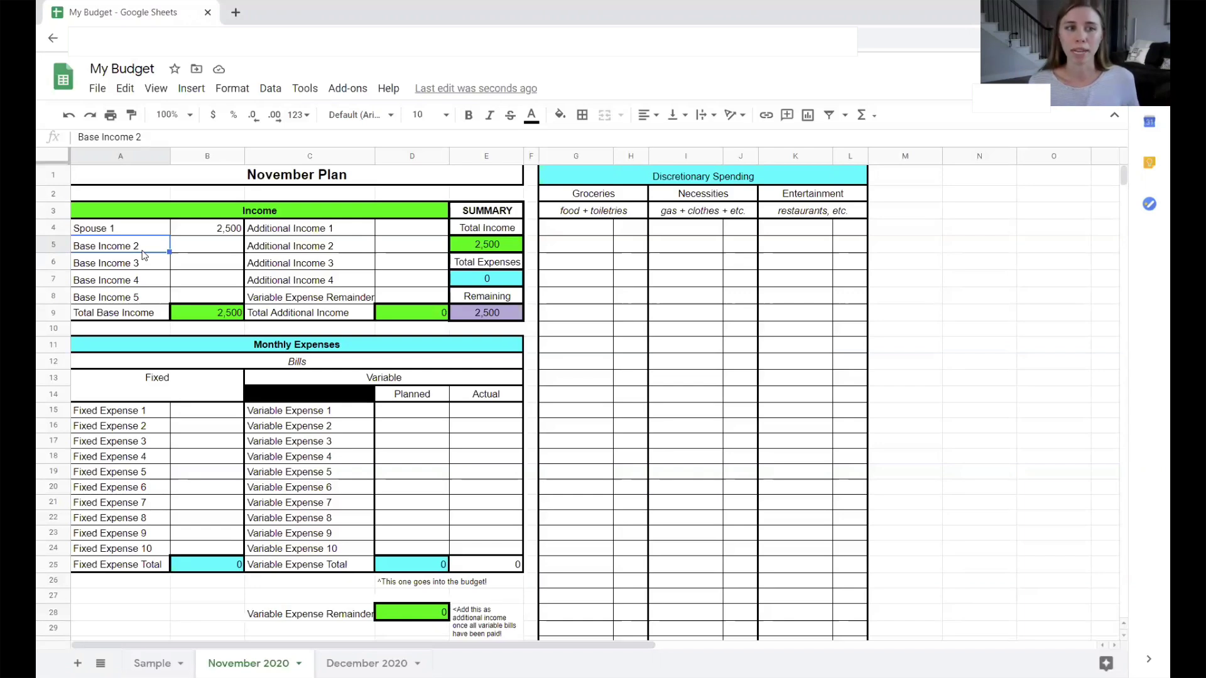
type("S")
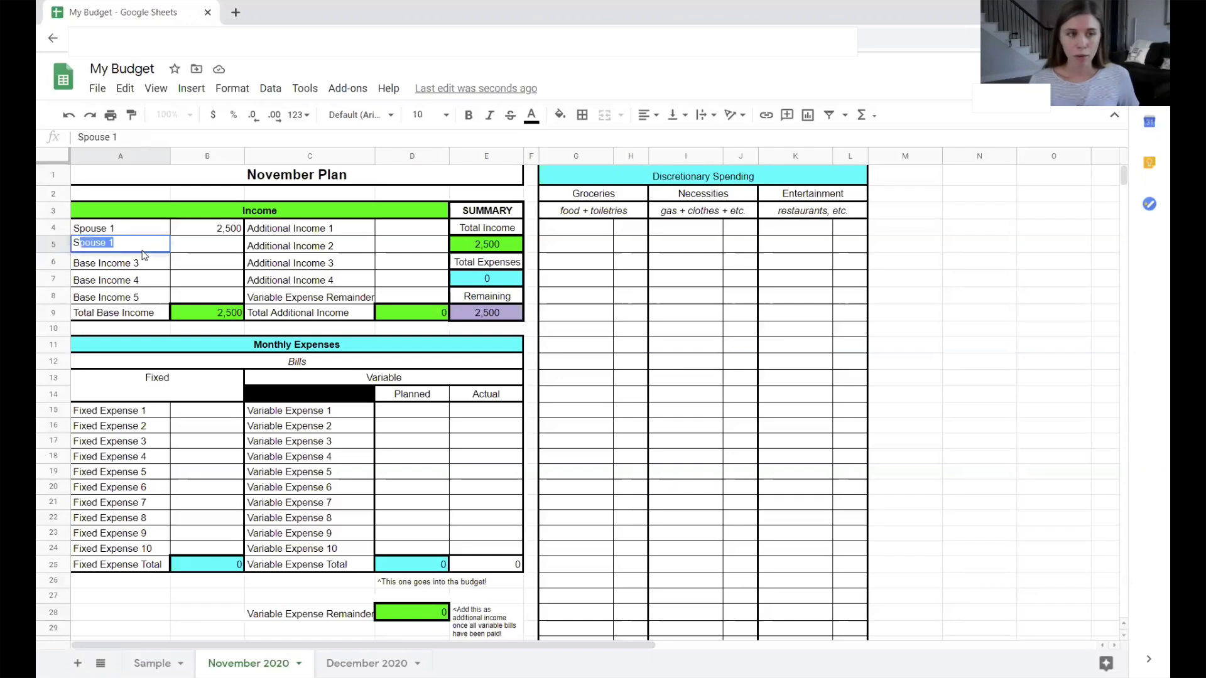
type("pouse ")
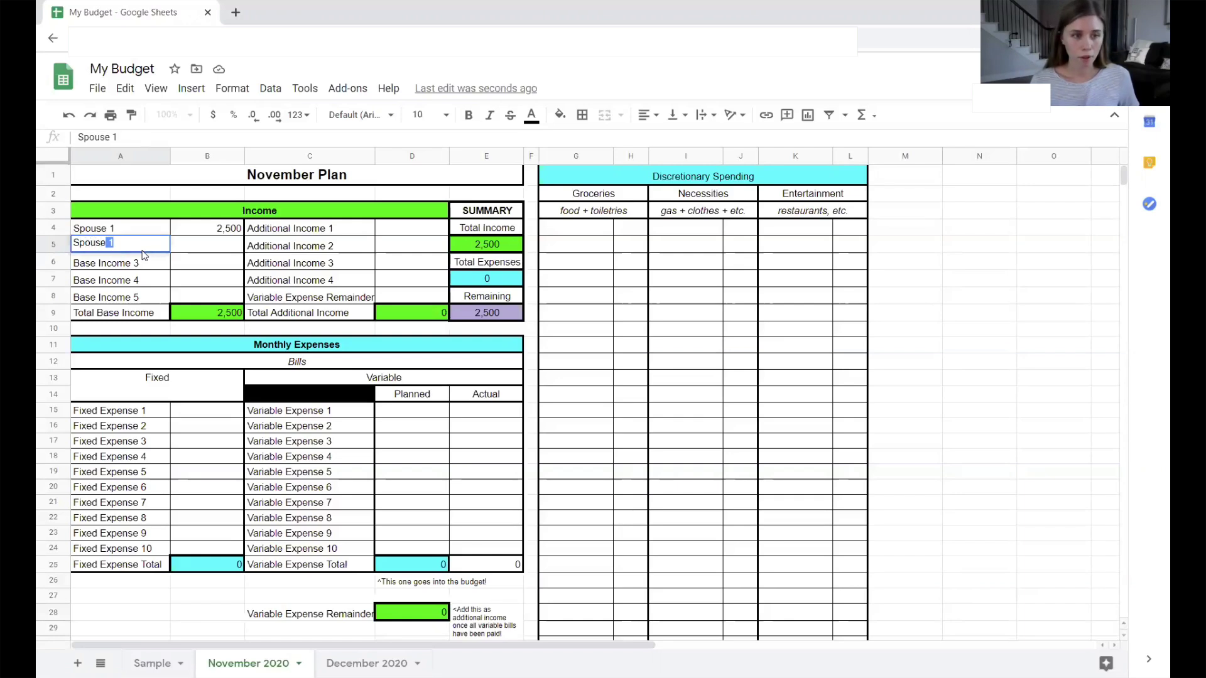
type("2")
key("Tab")
type("2")
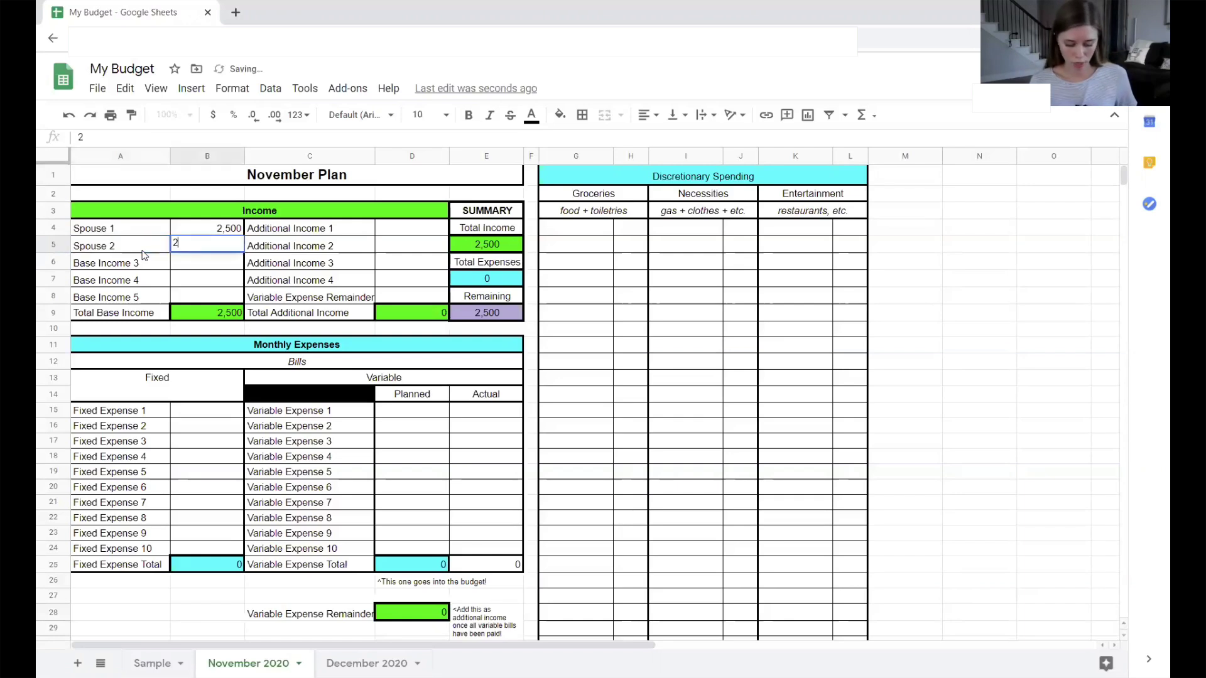
type(",500")
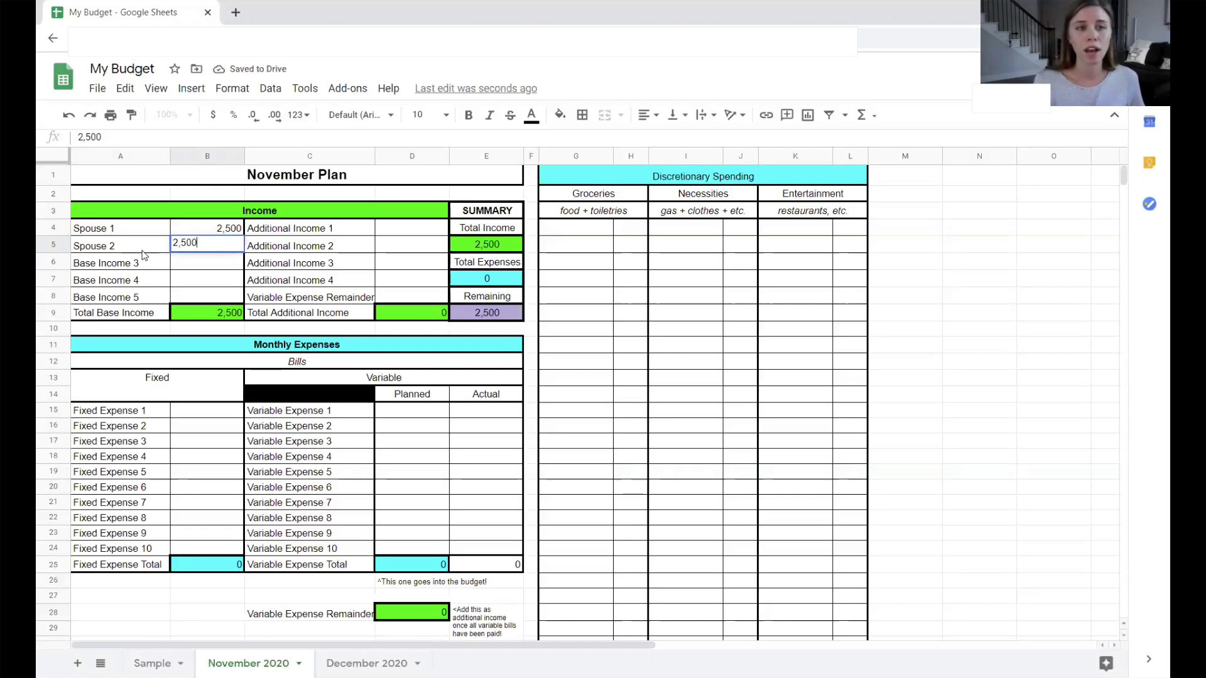
left_click(202, 271)
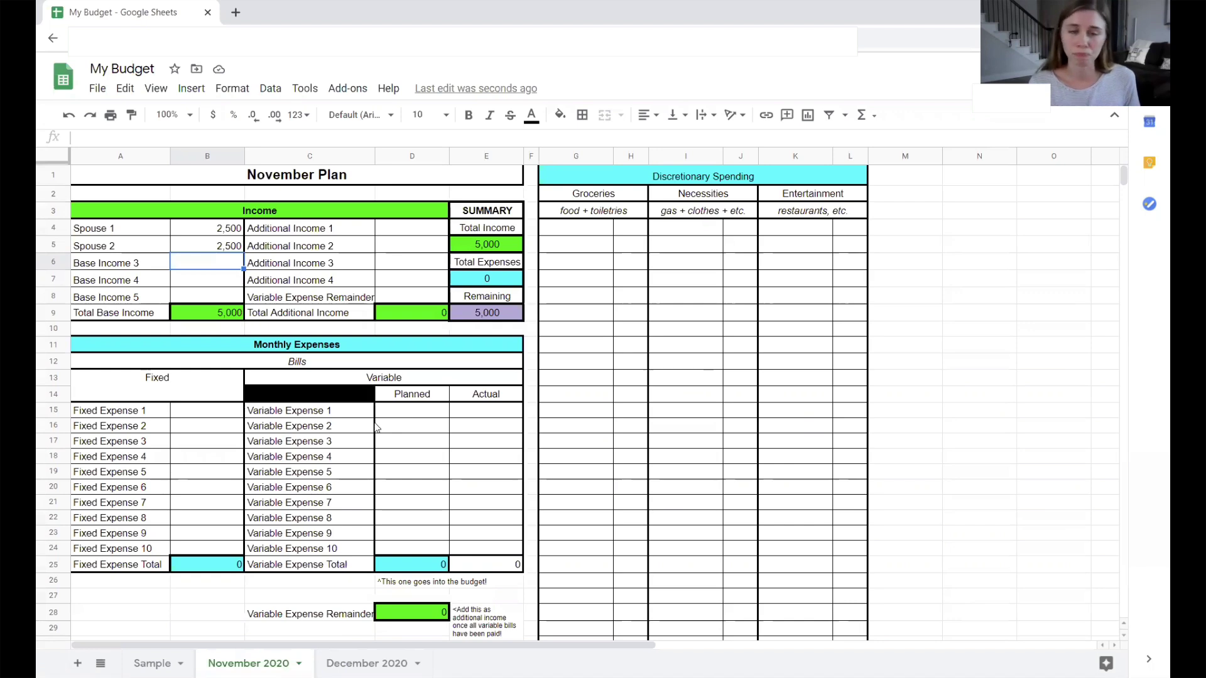
- Rename Fixed Expense 1 as Mortgage and enter an amount of 2,000
left_click(148, 416)
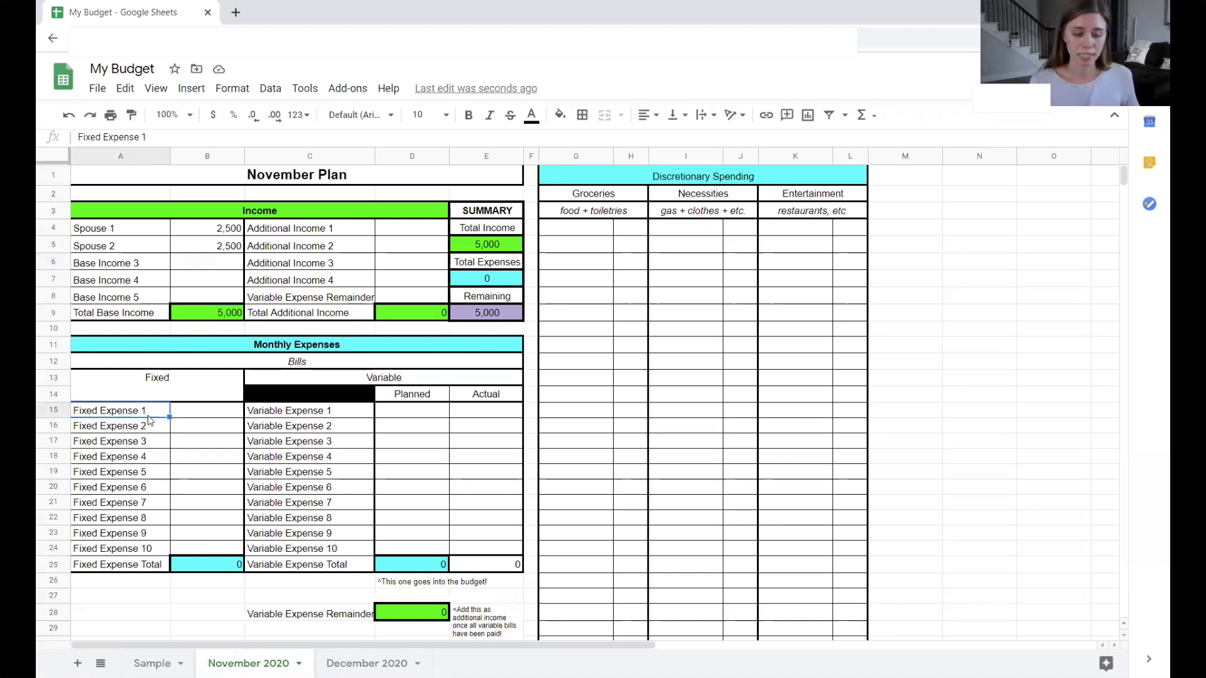
type("Mortag")
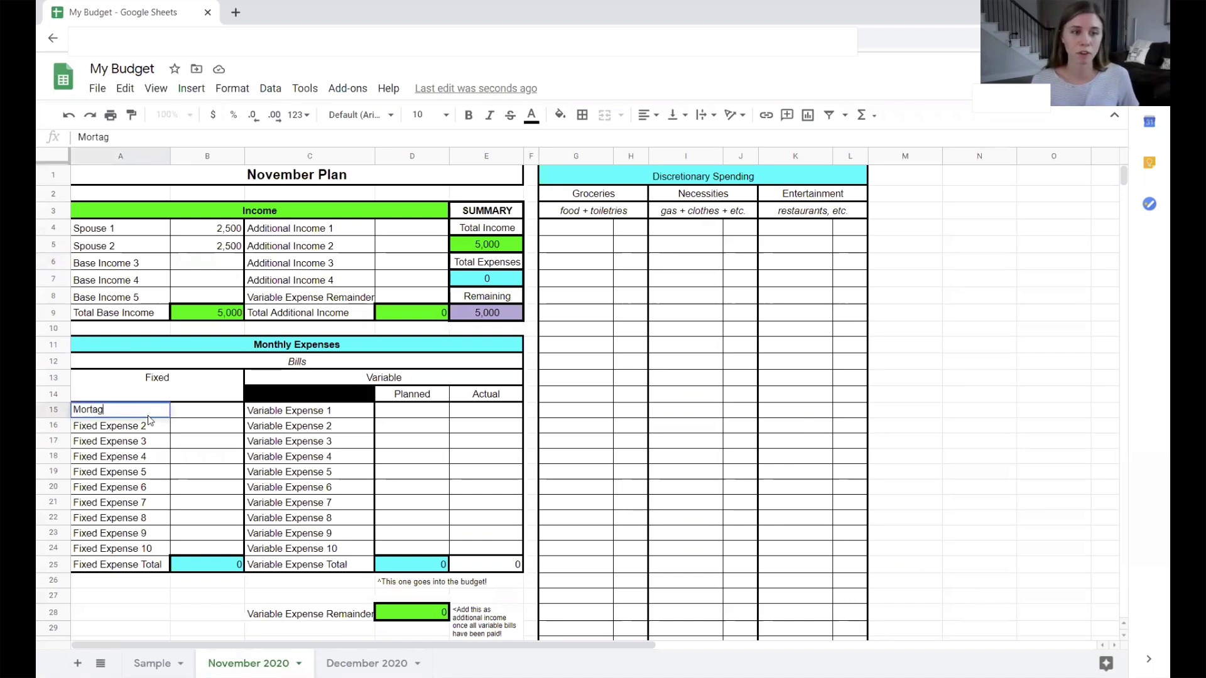
key("BackSpace")
key("BackSpace")
type("gage")
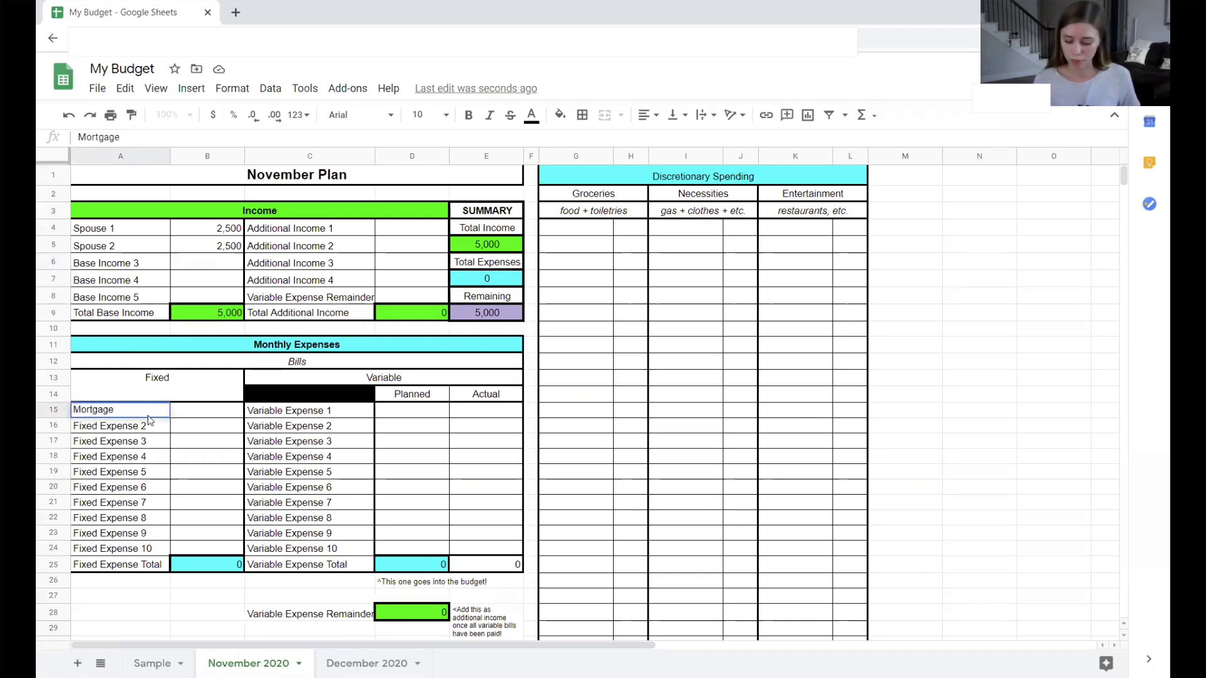
key("Tab")
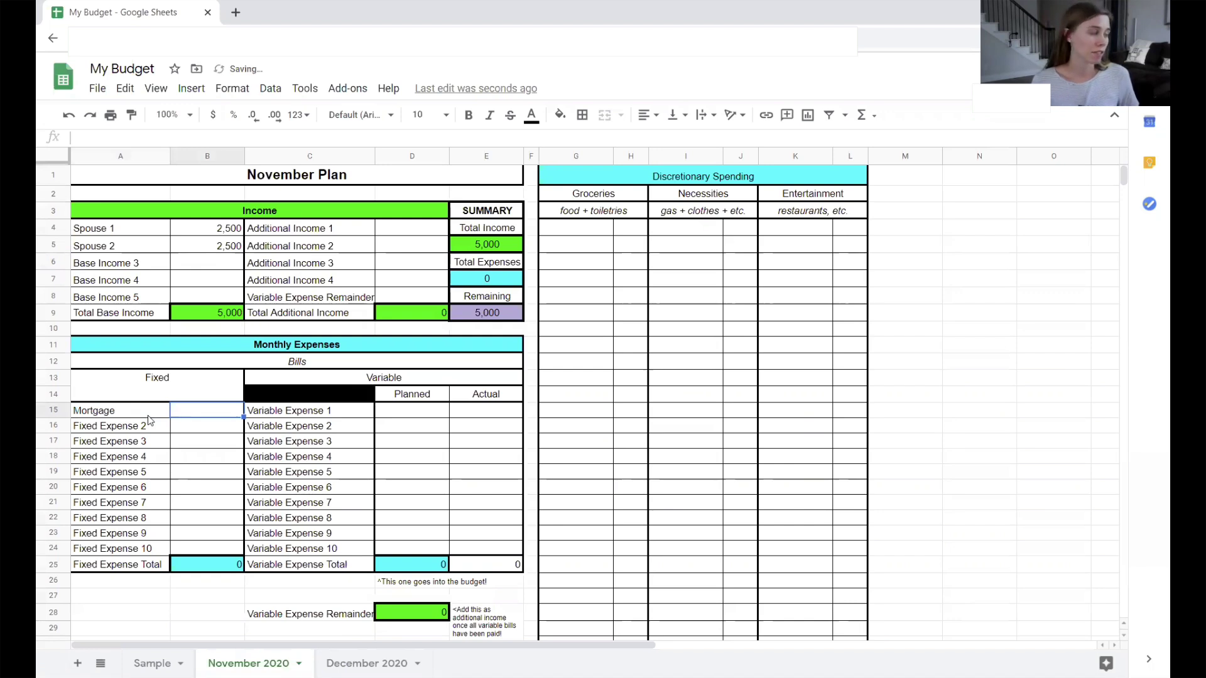
type("2,000")
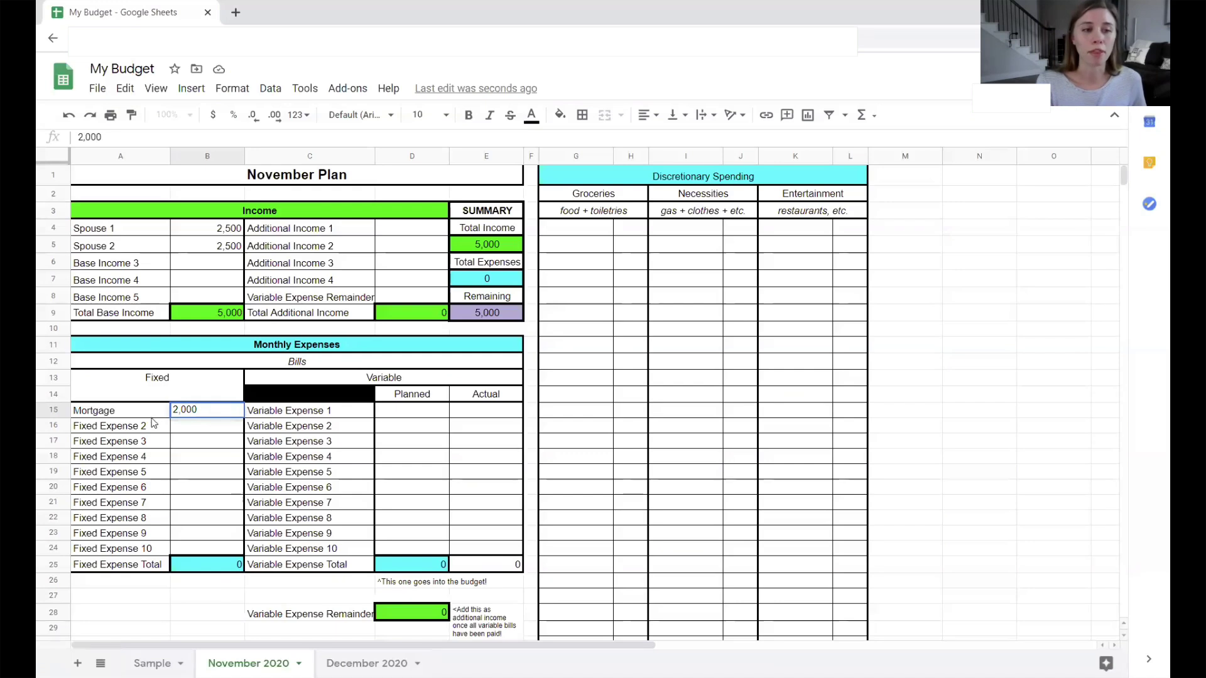
left_click(153, 432)
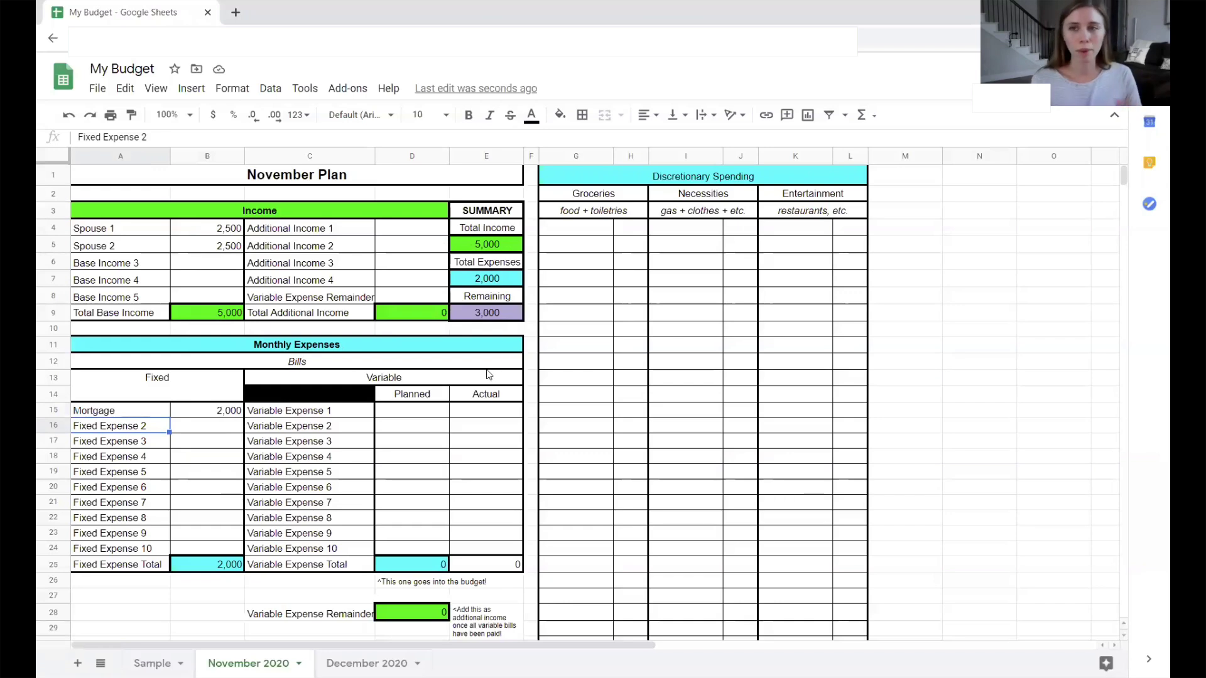
- Rename Fixed Expense 2 as HOA and enter an amount of 100
left_click(216, 430)
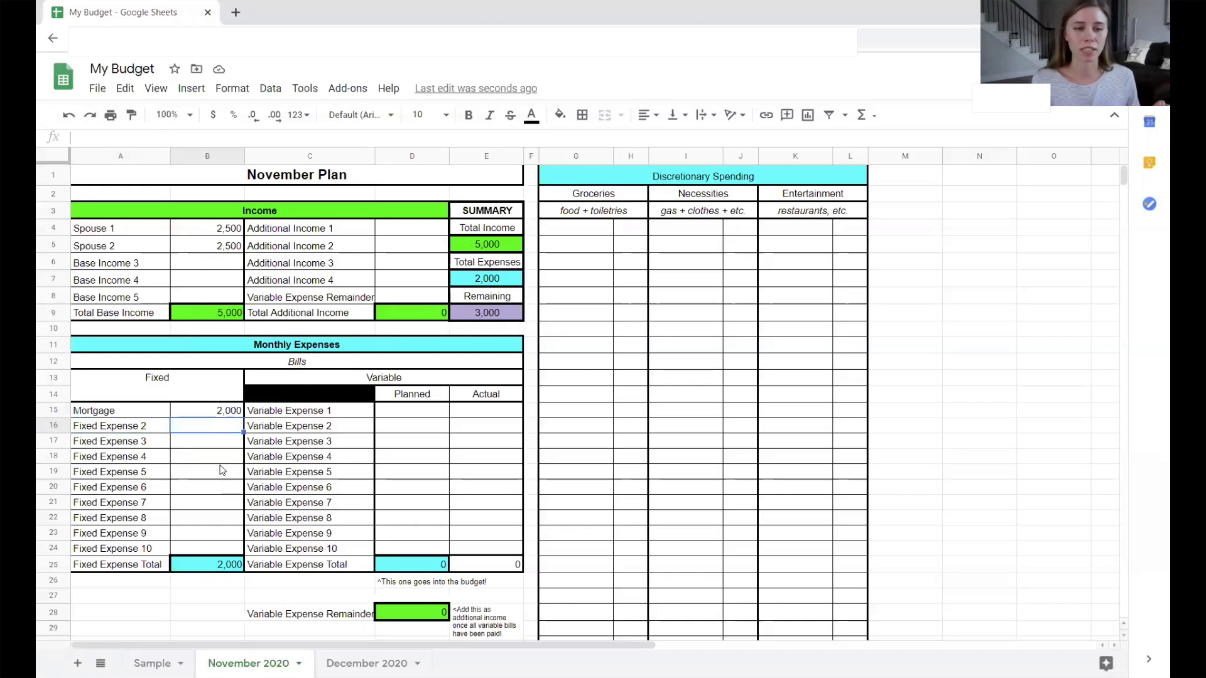
left_click(151, 433)
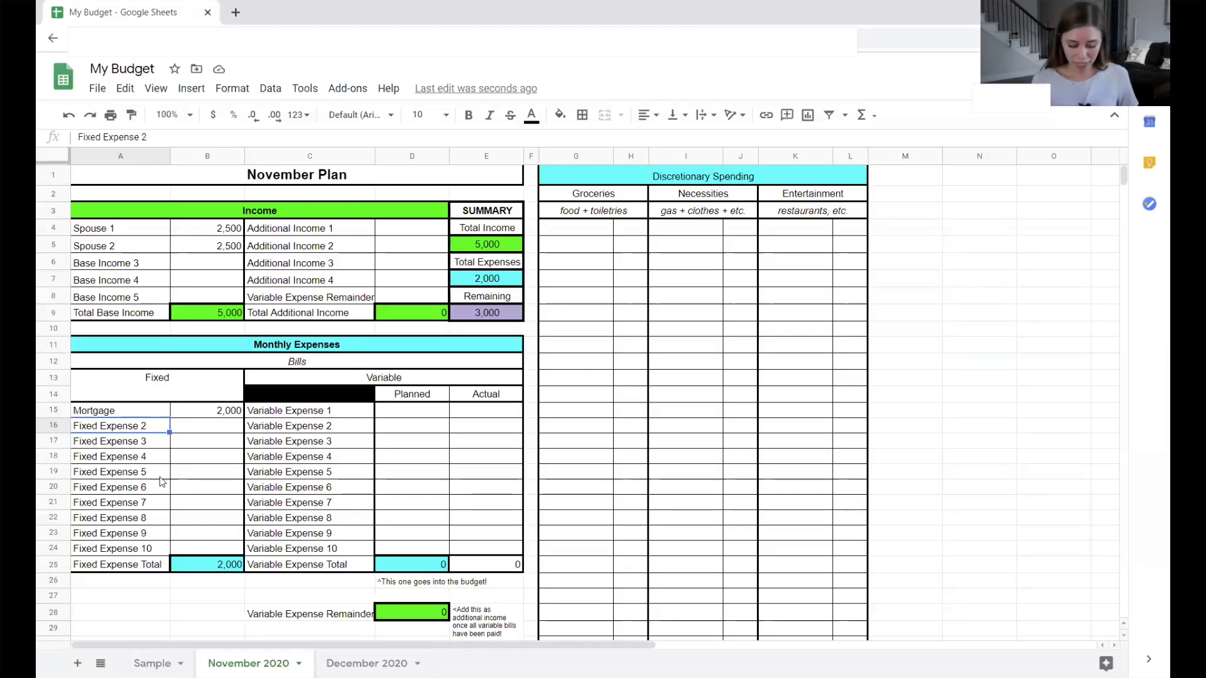
type("HOA")
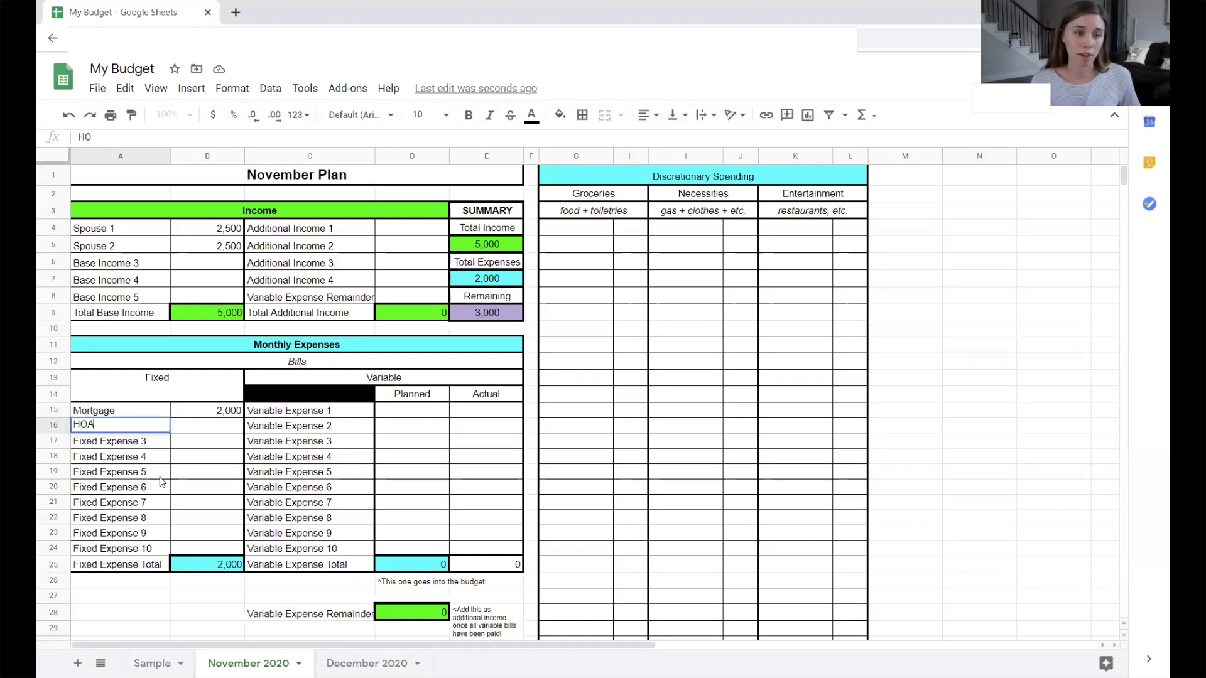
key("Tab")
type("100")
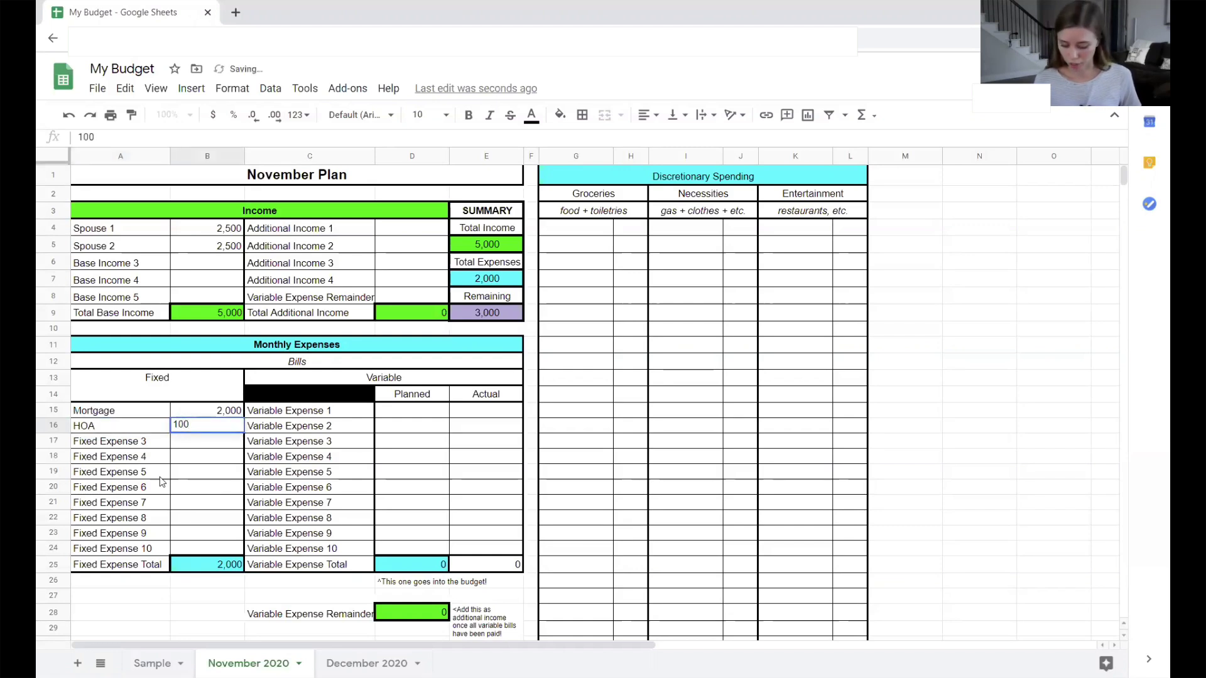
- Rename Fixed Expense 3 in the November Plan as Auto Payment and enter an amount of 200
key("Return")
key("Left")
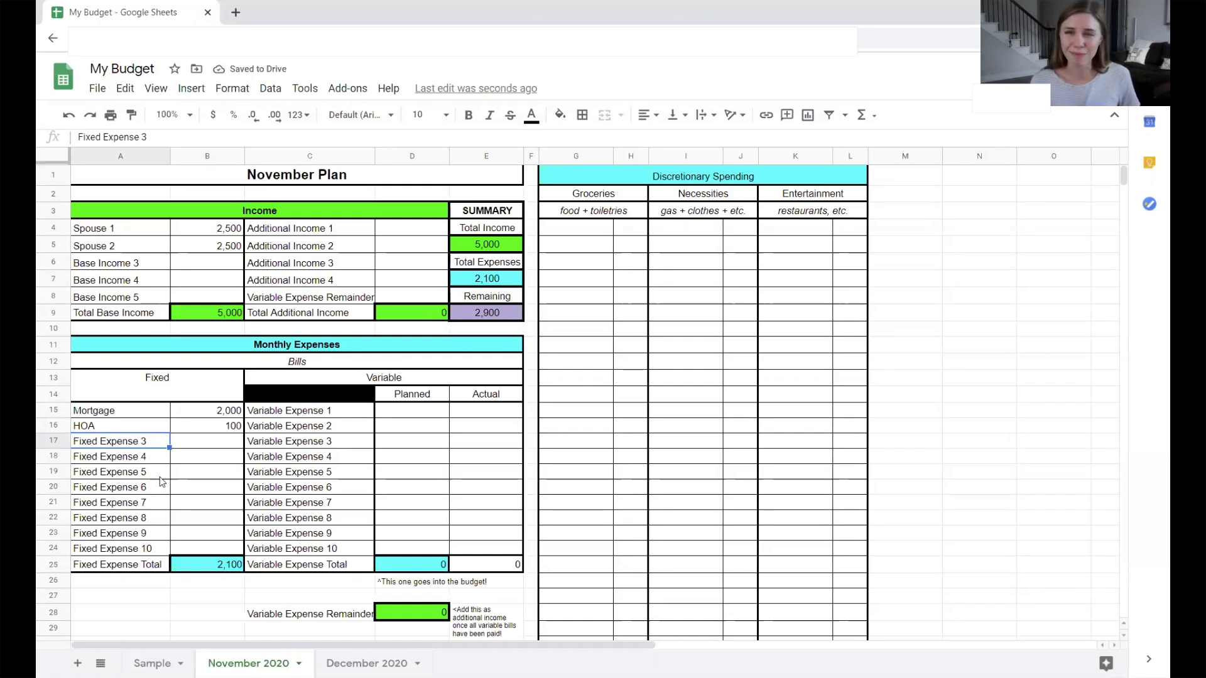
type("Auto ")
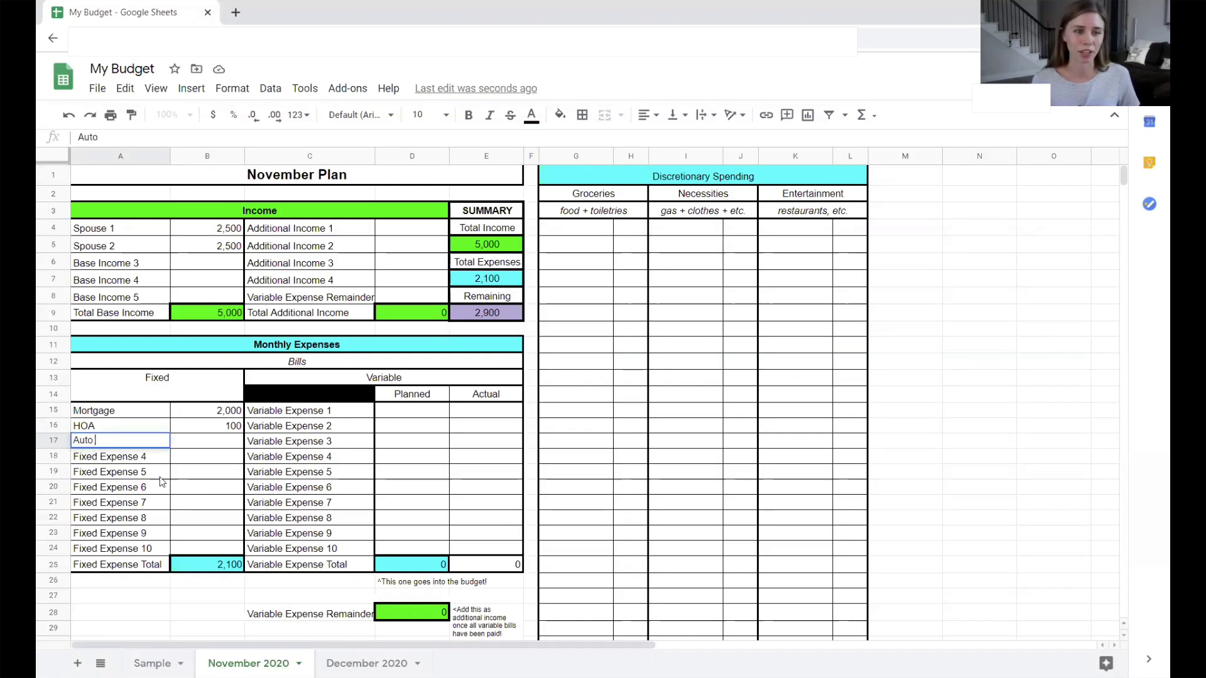
type("Payment")
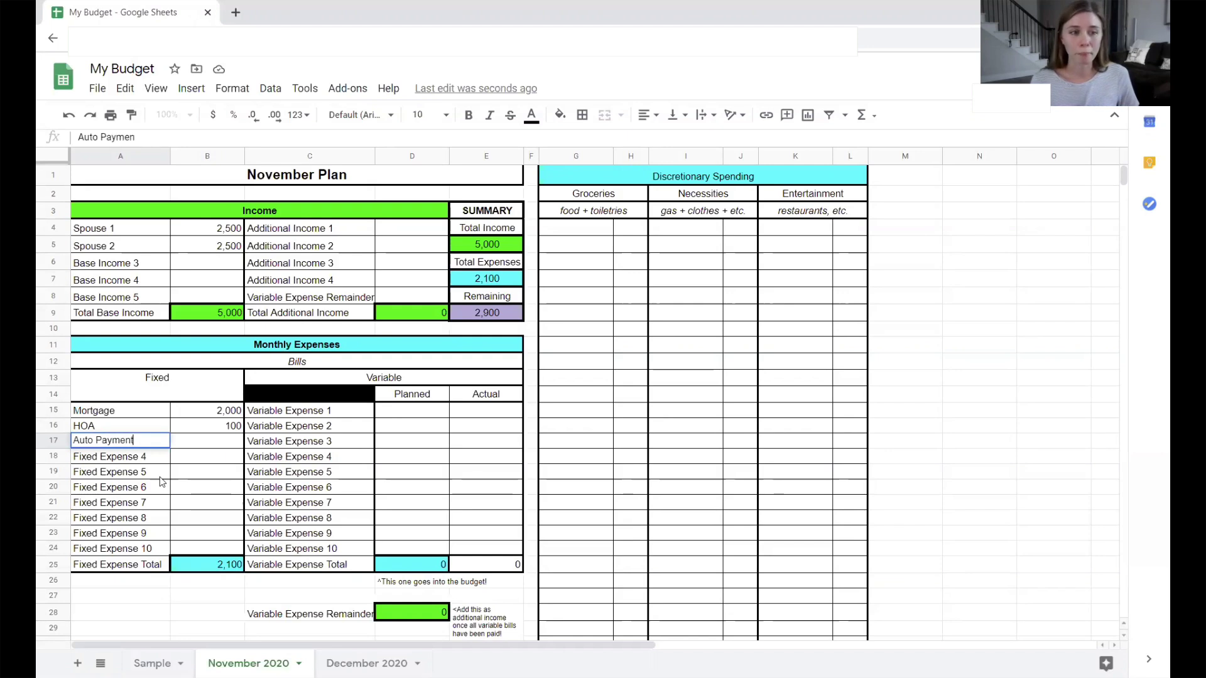
key("Tab")
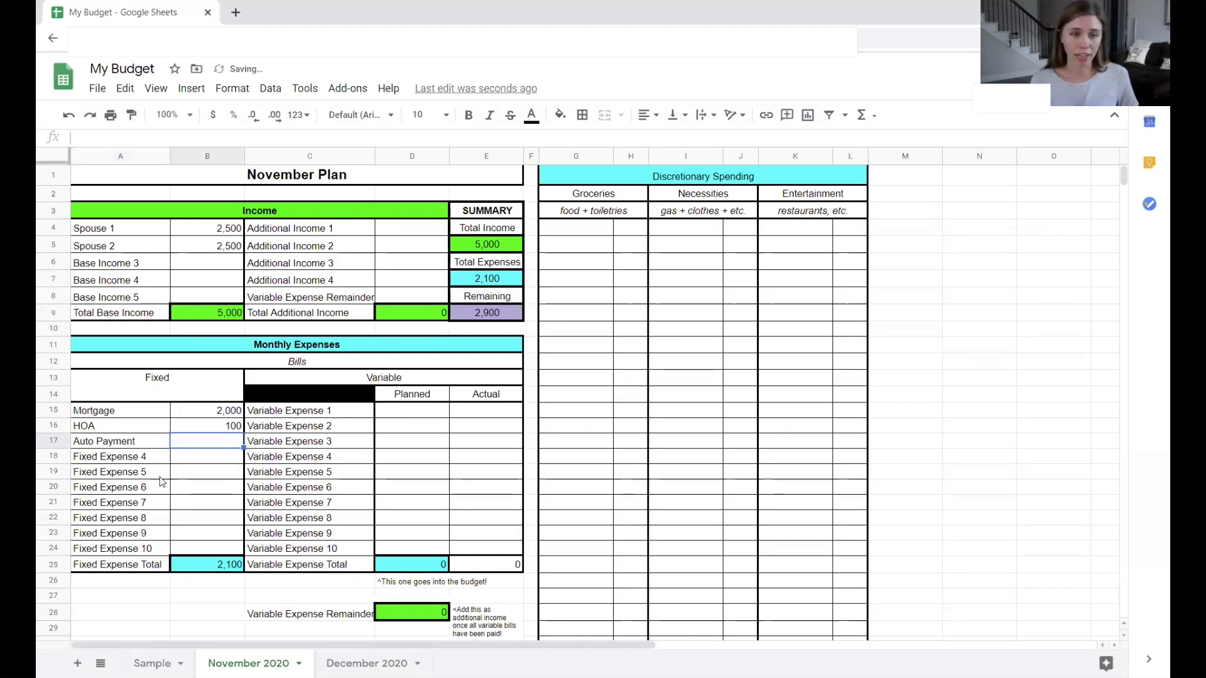
type("200")
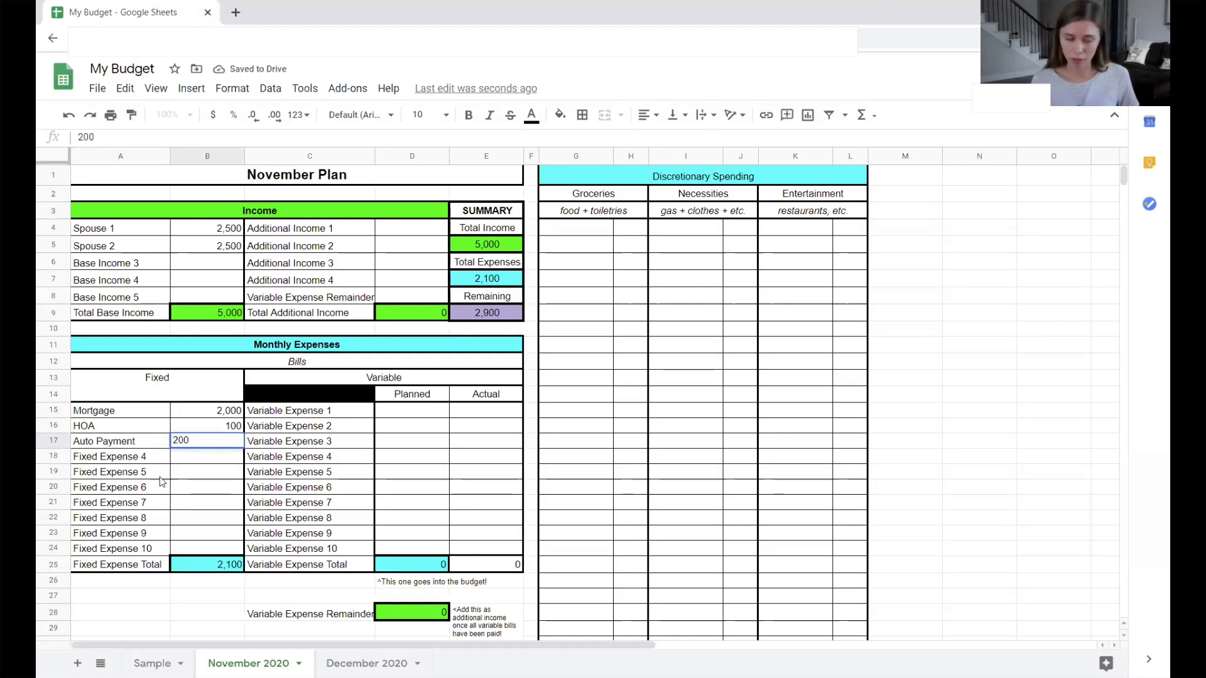
key("Return")
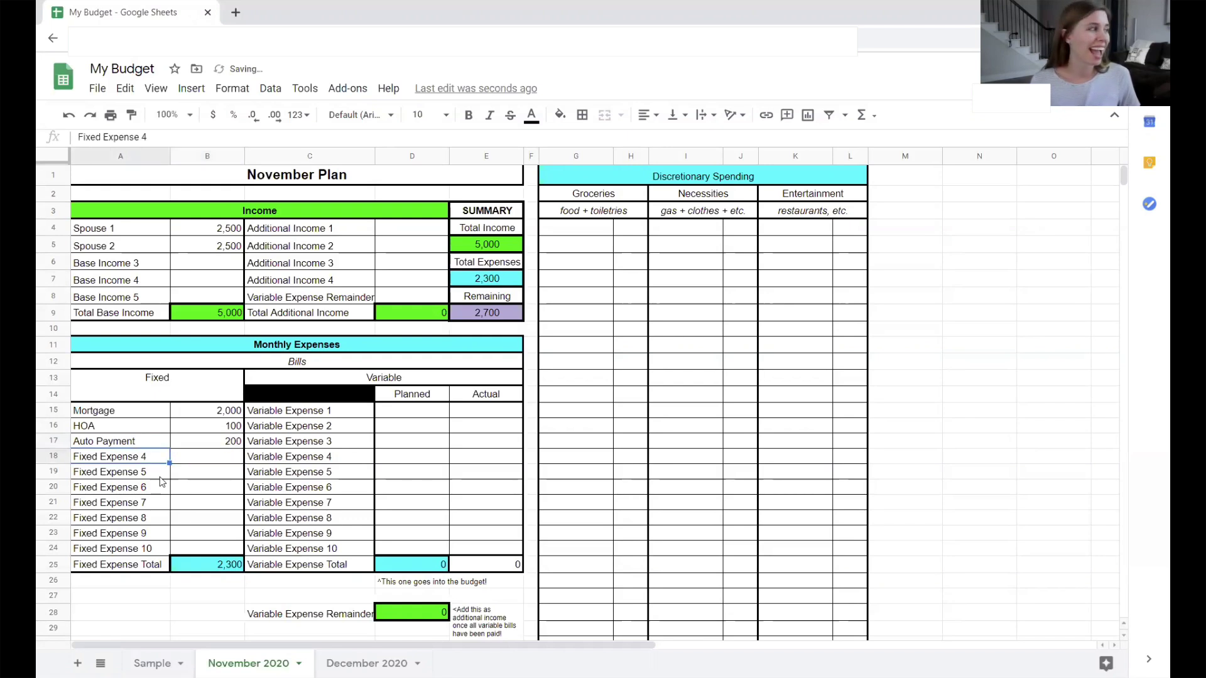
- Rename Fixed Expense 4 as Auto Insurance and enter an amount of 150
type("Auto Insurance")
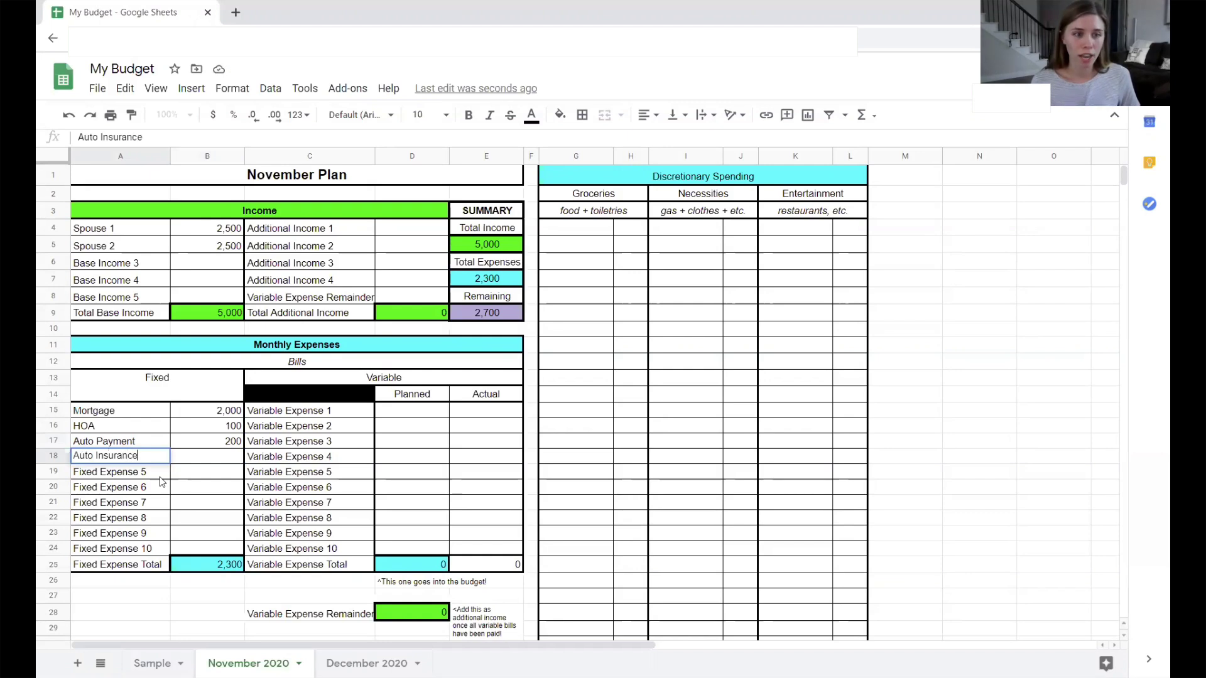
key("Tab")
type("150")
key("Return")
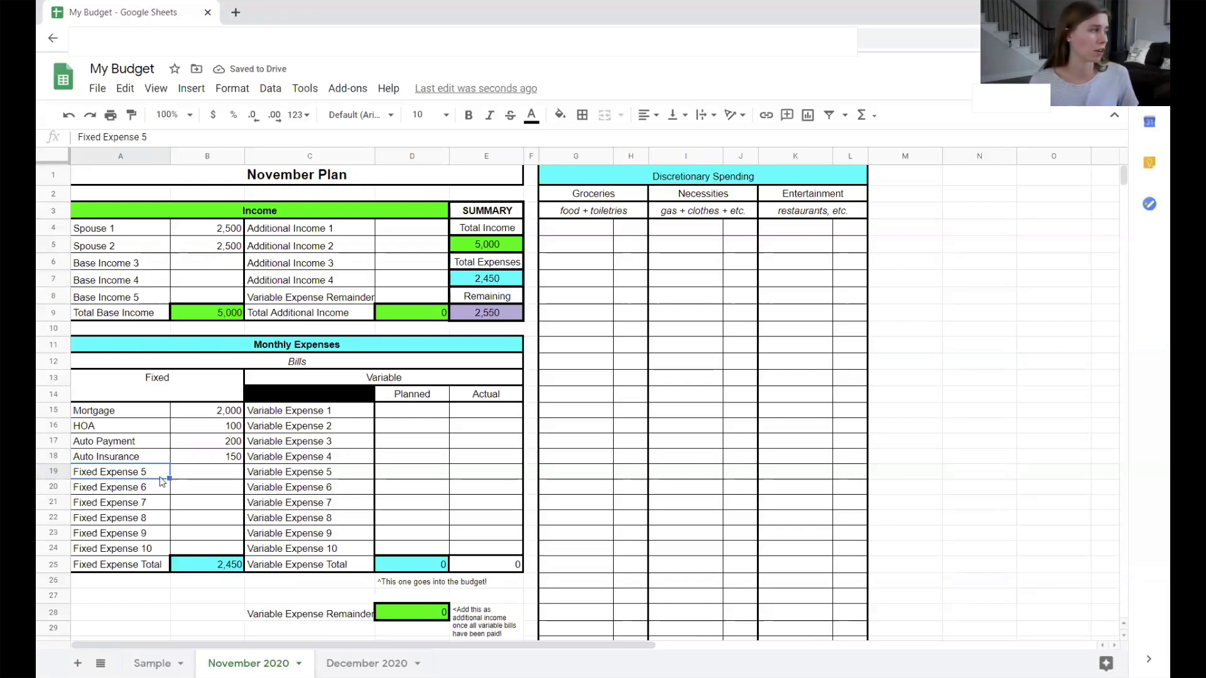
- Rename Fixed Expense 5 as Internet/Cable and enter an amount of 100
type("Interne")
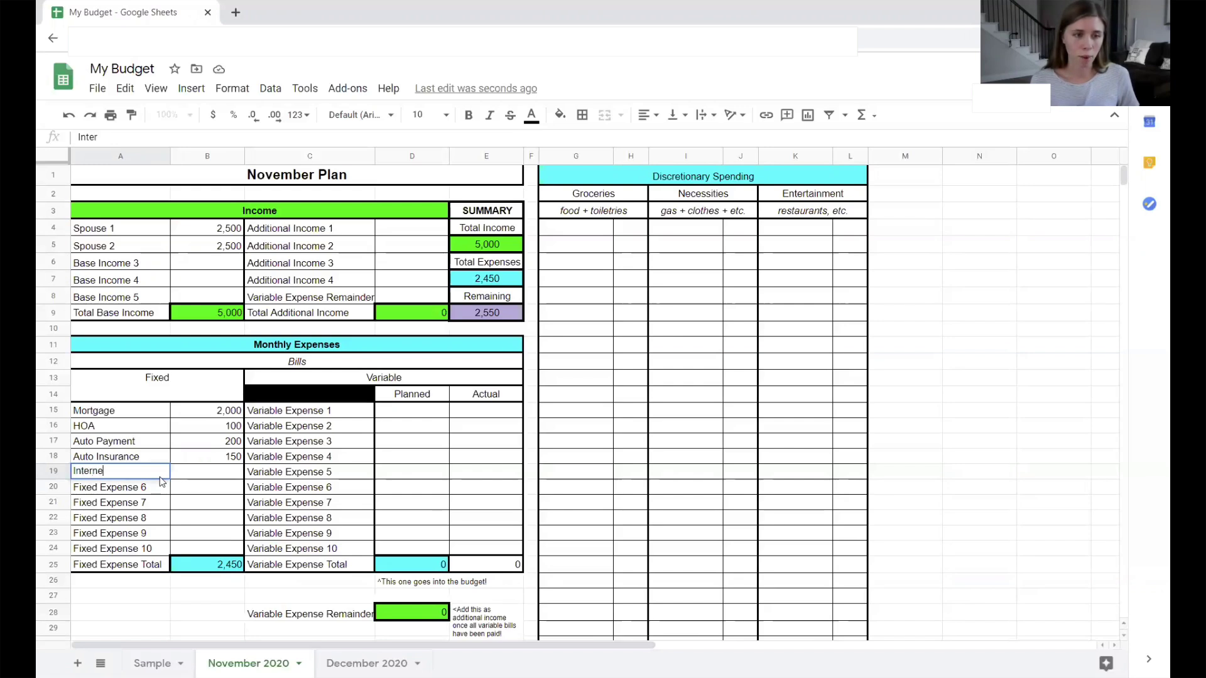
type("t/Cable")
key("Tab")
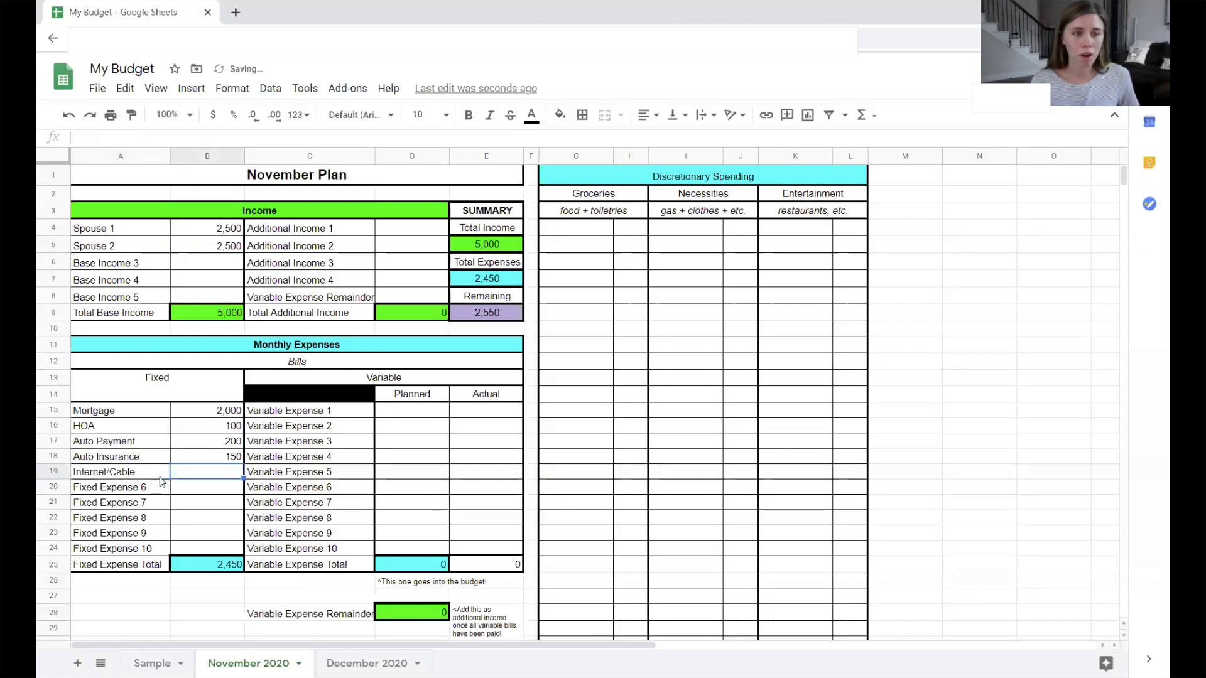
type("100")
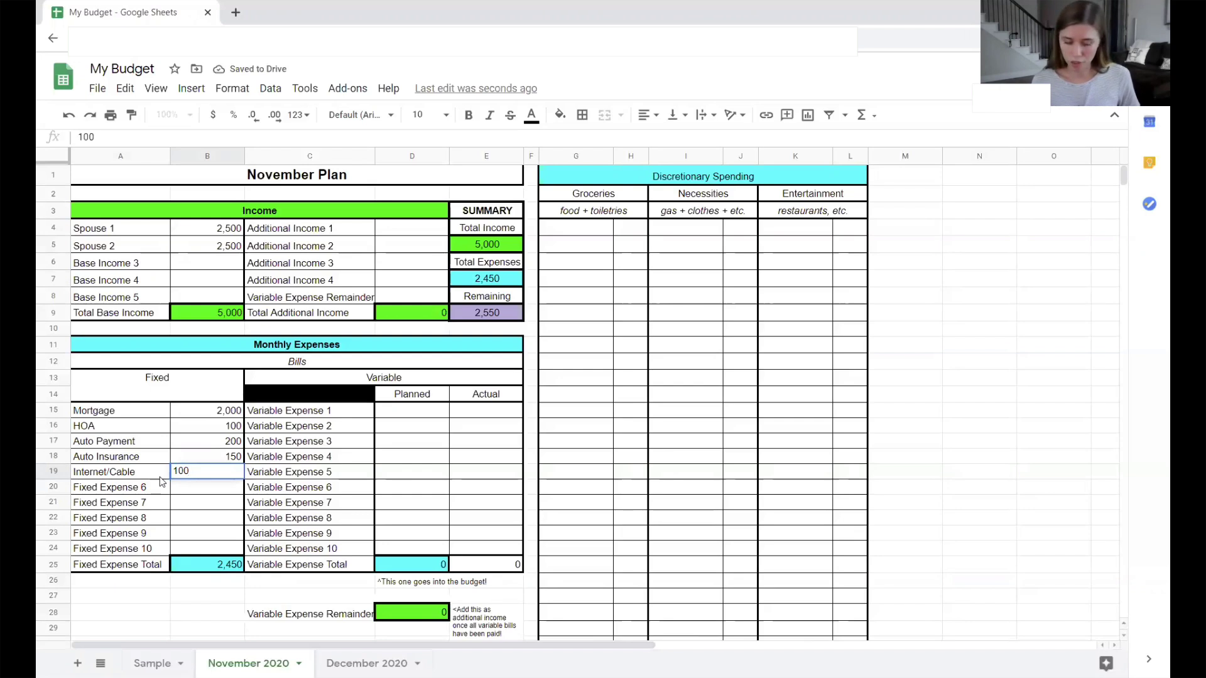
key("Return")
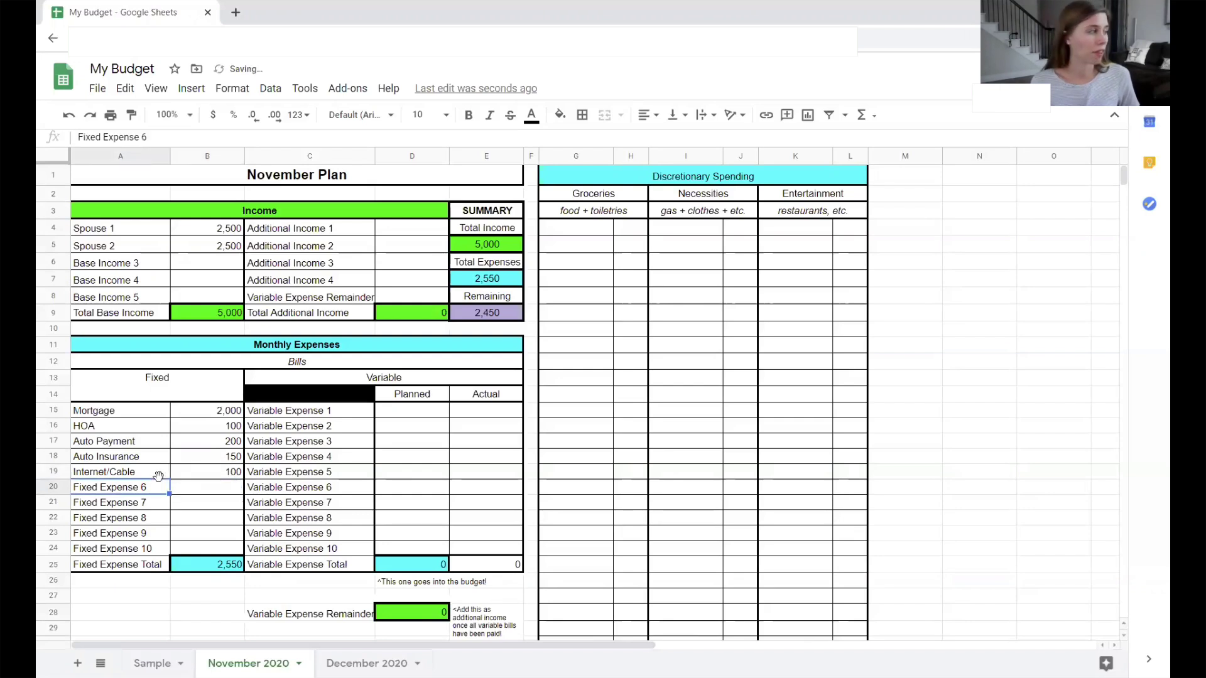
- Rename Fixed Expense 6 as Cell Phone and enter an amount of 150
type("Cell Phone")
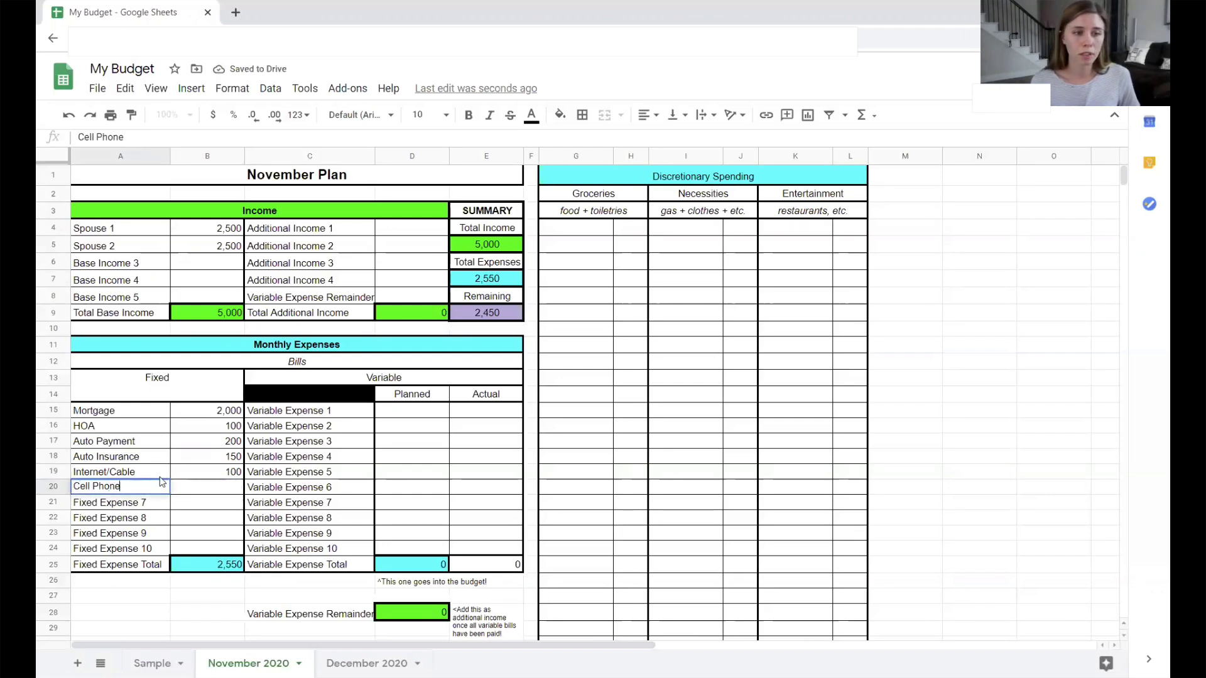
key("Tab")
type("150")
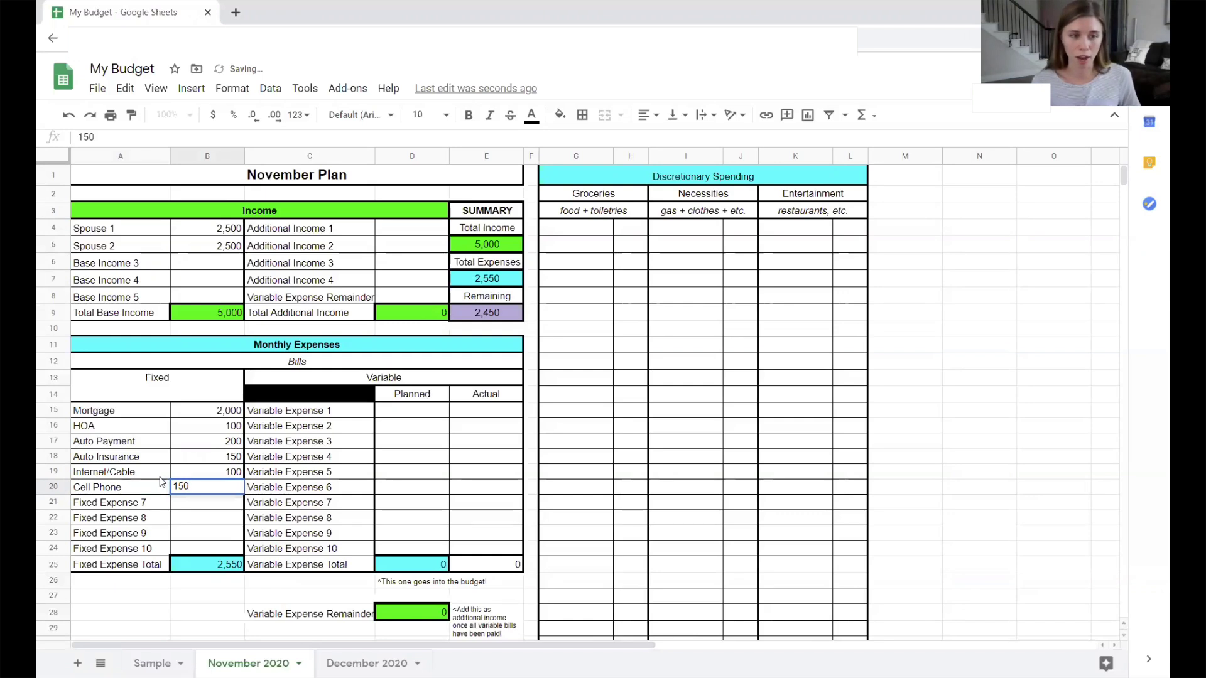
key("Return")
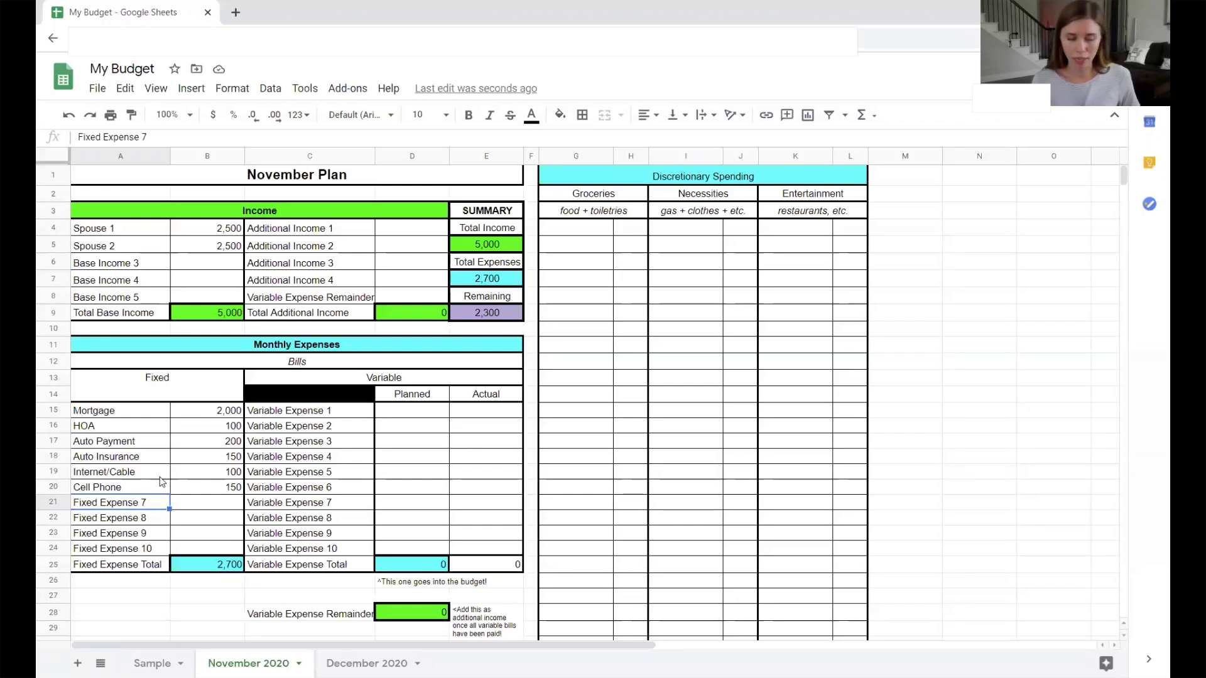
- Rename Fixed Expense 7 as Savings and enter an amount of 200
type("Savings")
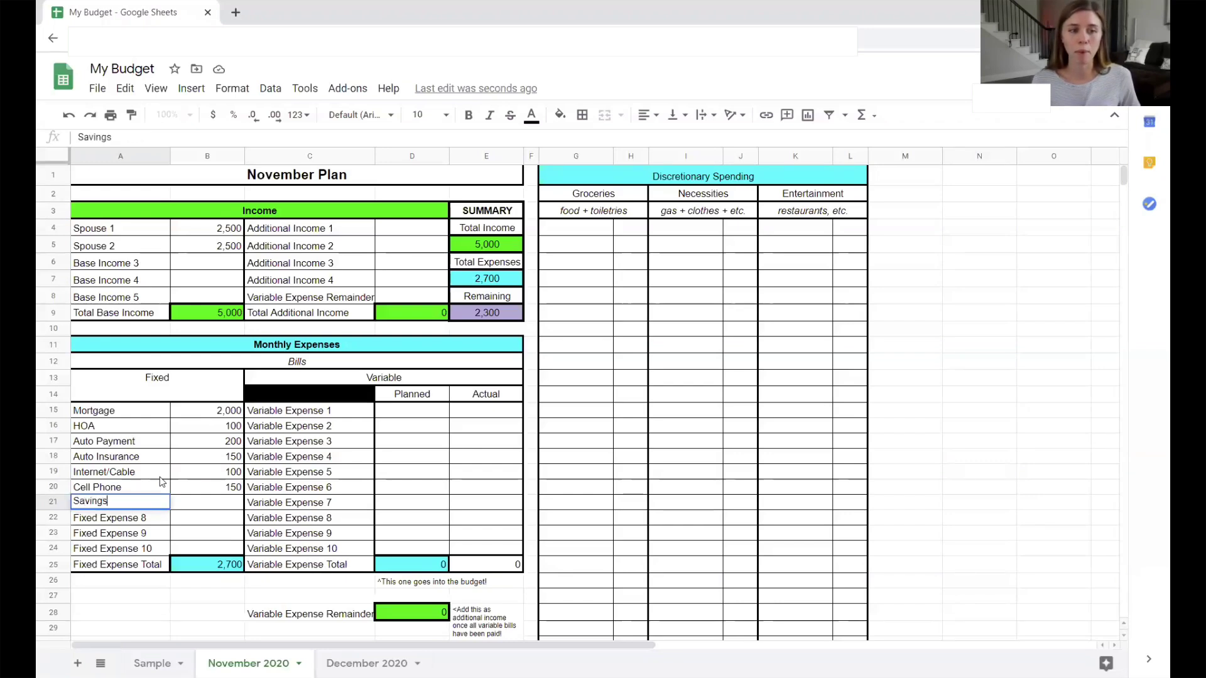
key("Tab")
type("200")
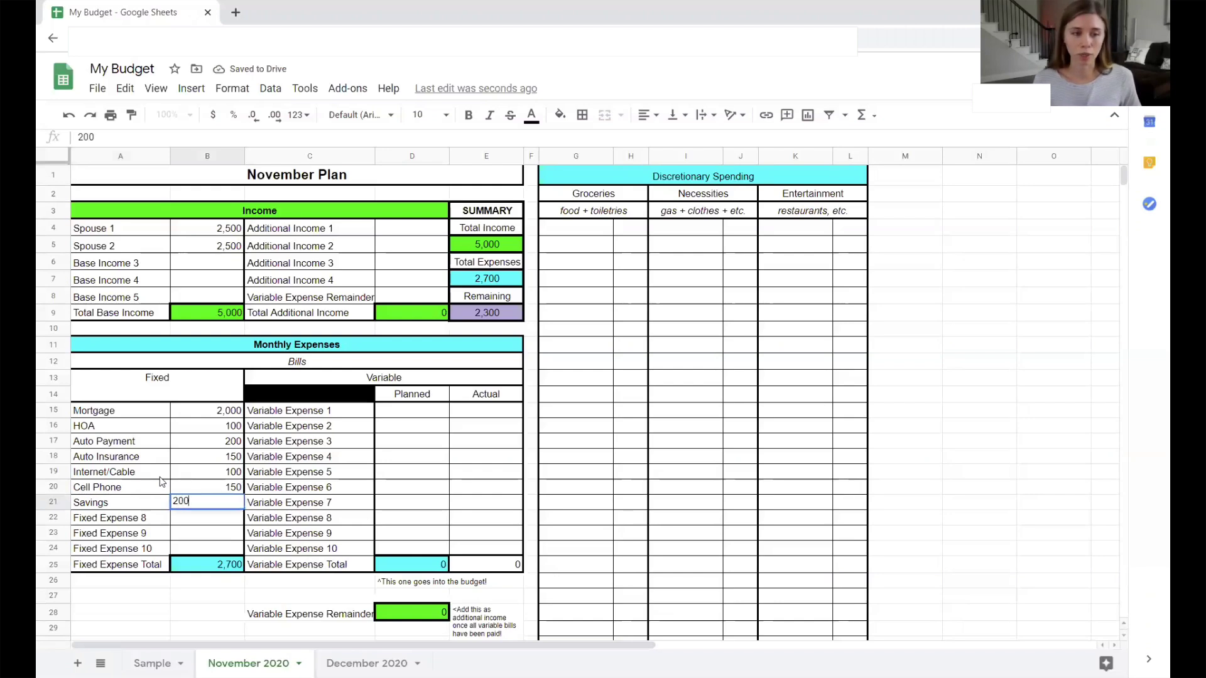
key("Return")
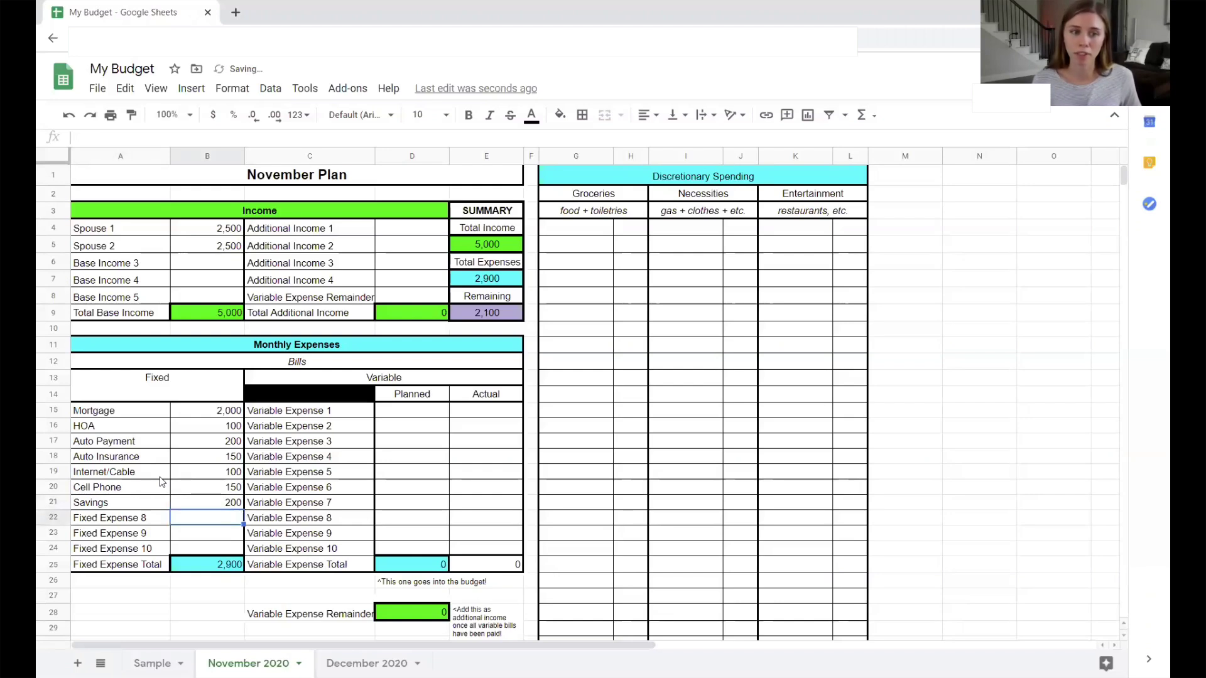
- Rename Fixed Expense 8 as Bill (Dec. $200), leaving its amount empty
key("Left")
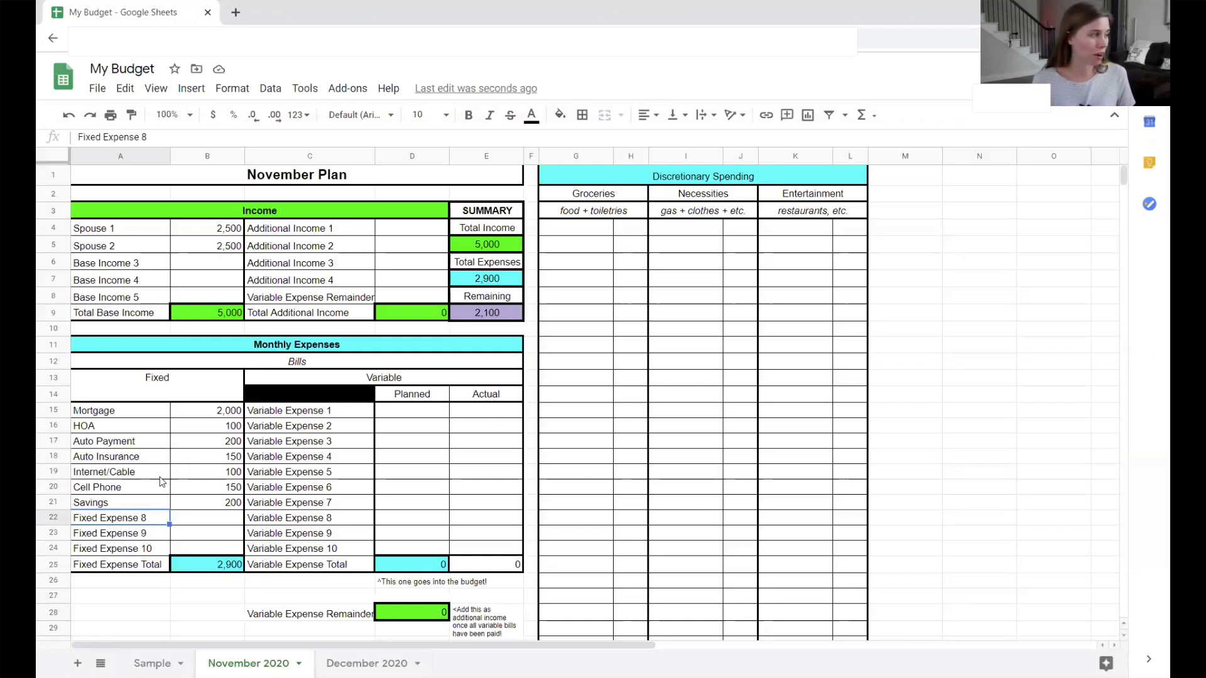
type("Bill")
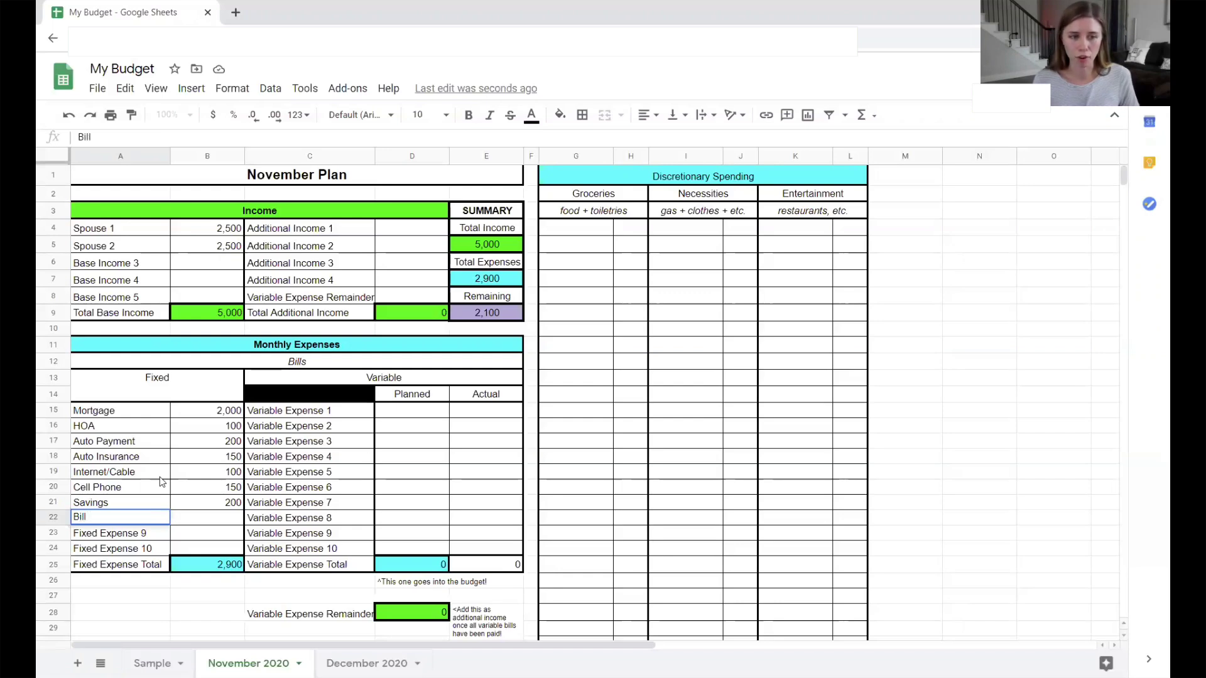
type(" (")
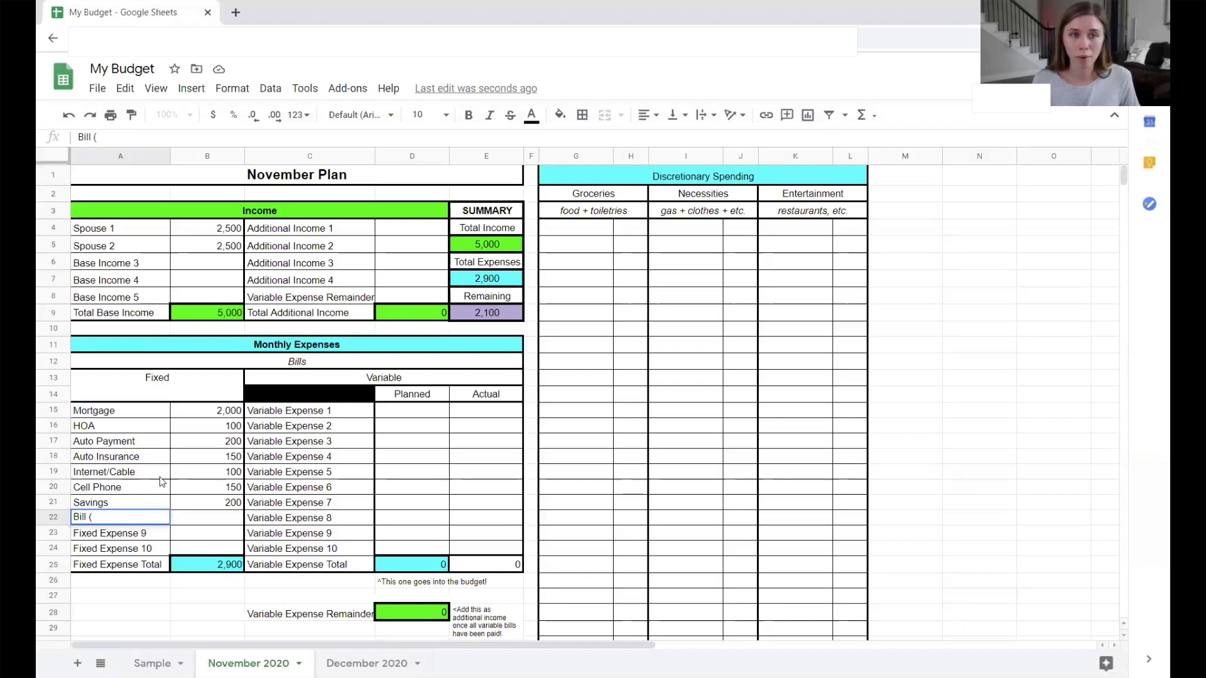
type("Dec.")
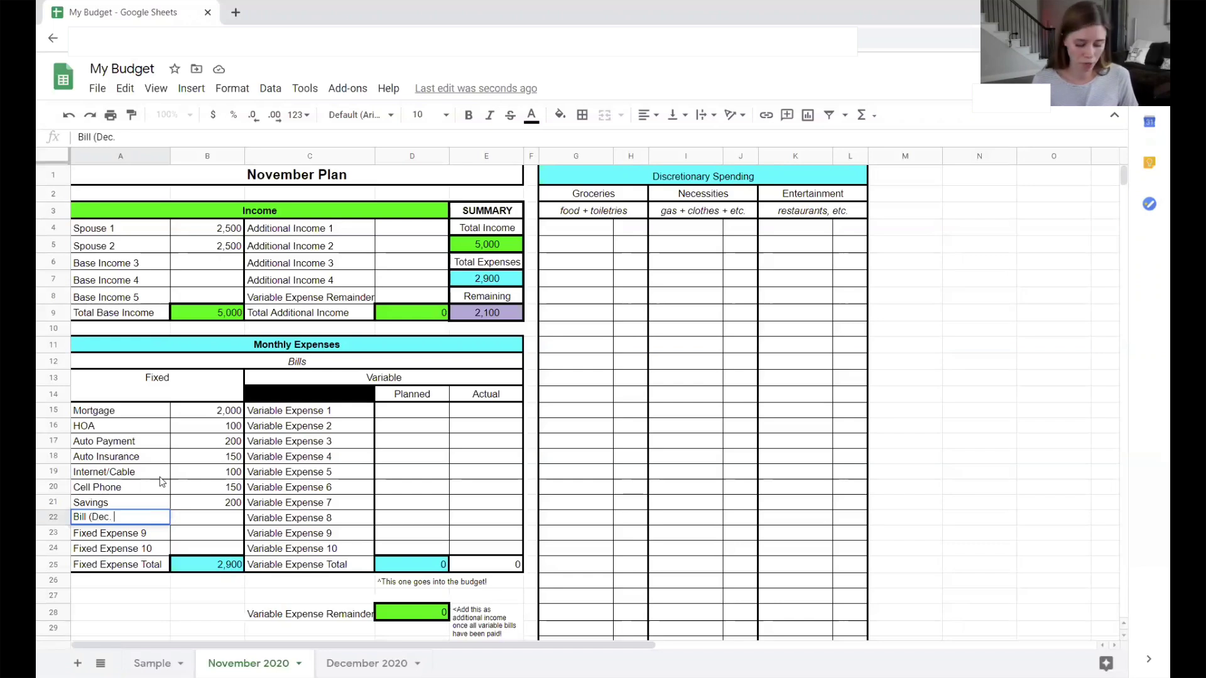
type(" $")
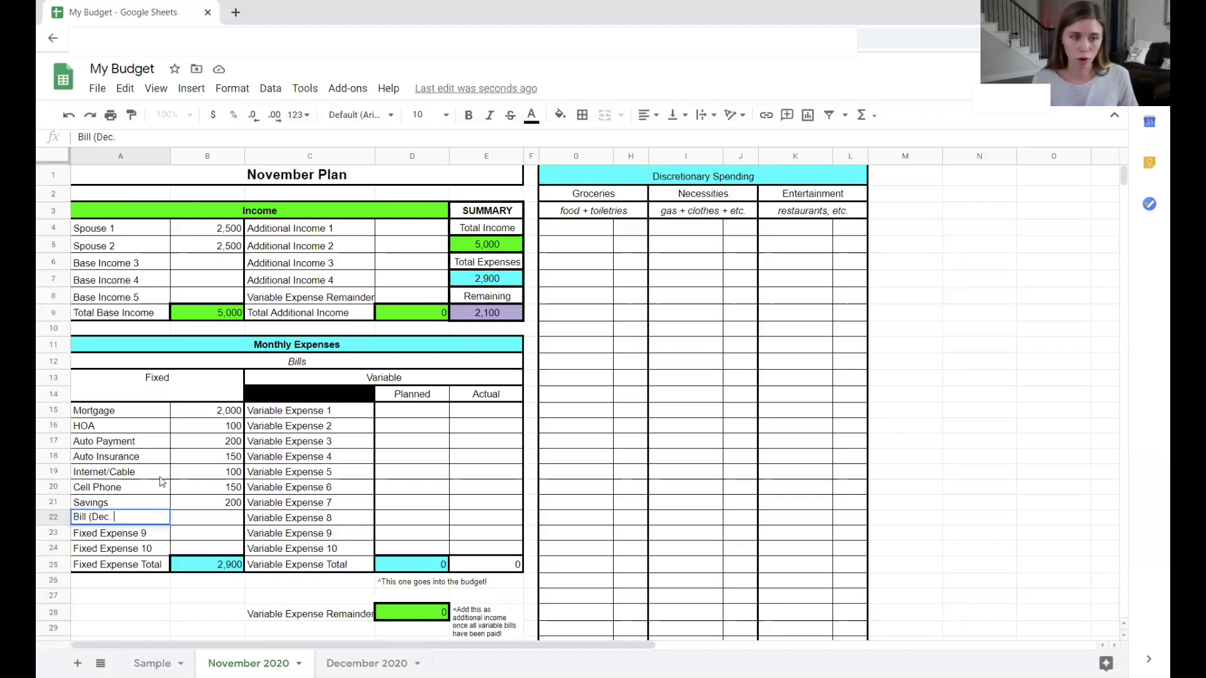
type("200)")
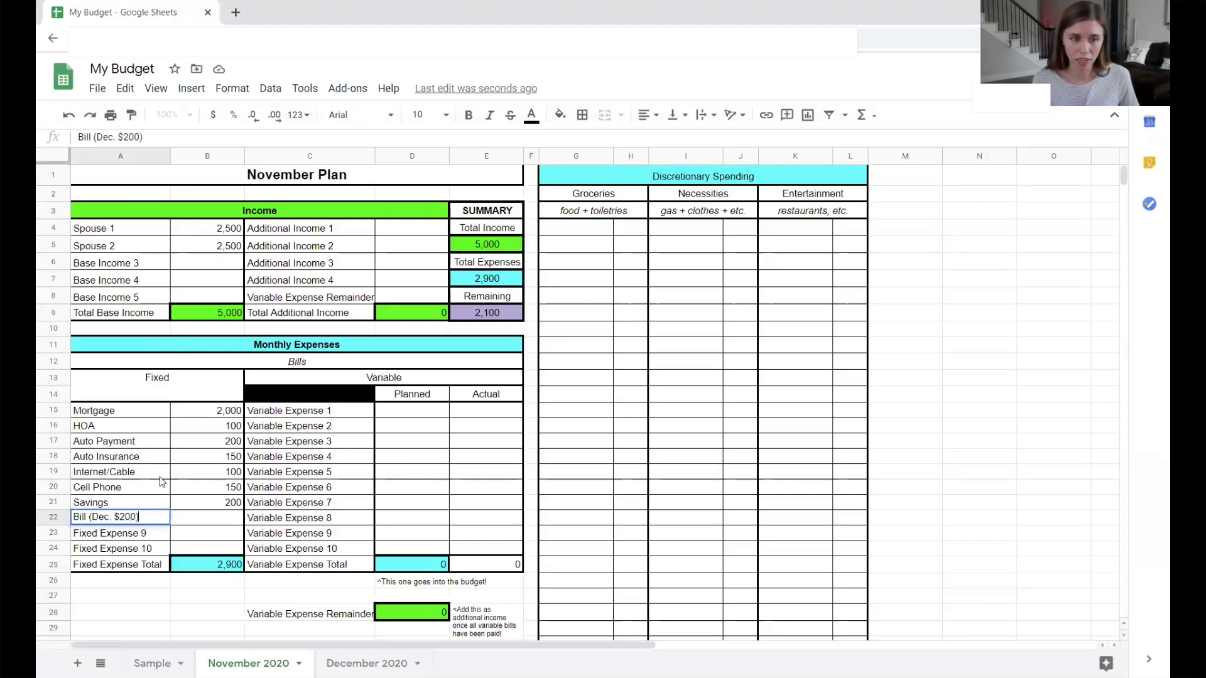
key("Tab")
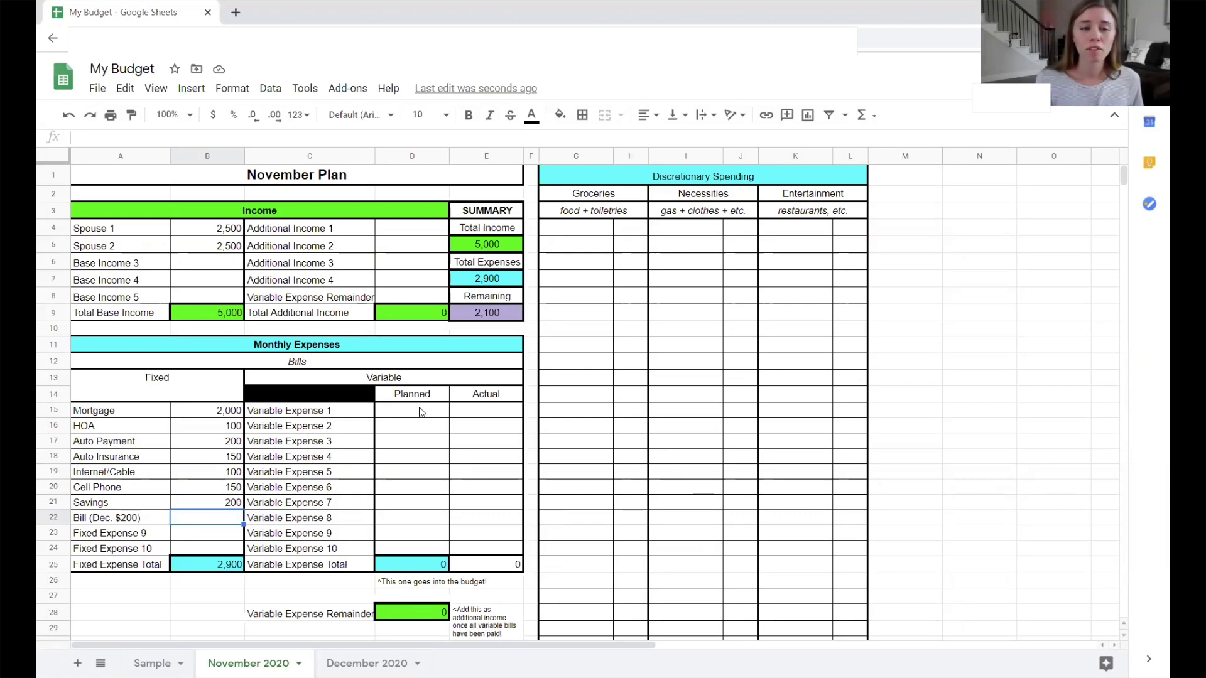
- Rename Variable Expense 1 as Water (company) and enter a planned amount of $75
left_click(353, 413)
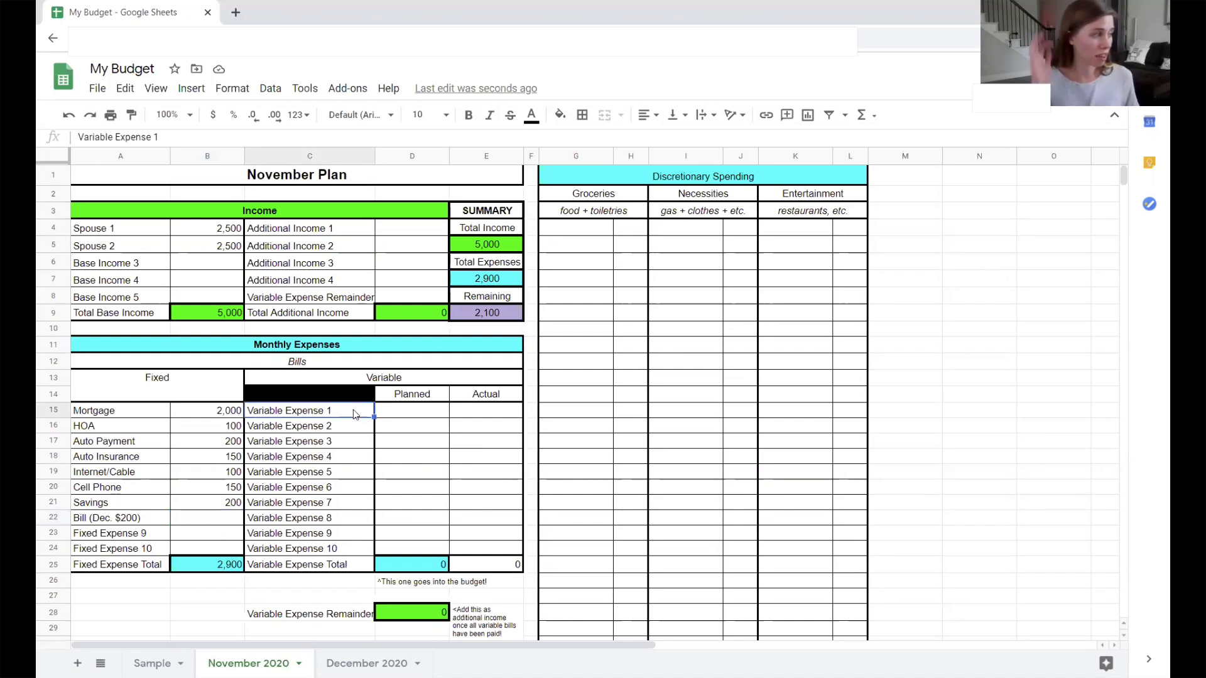
type("Wa")
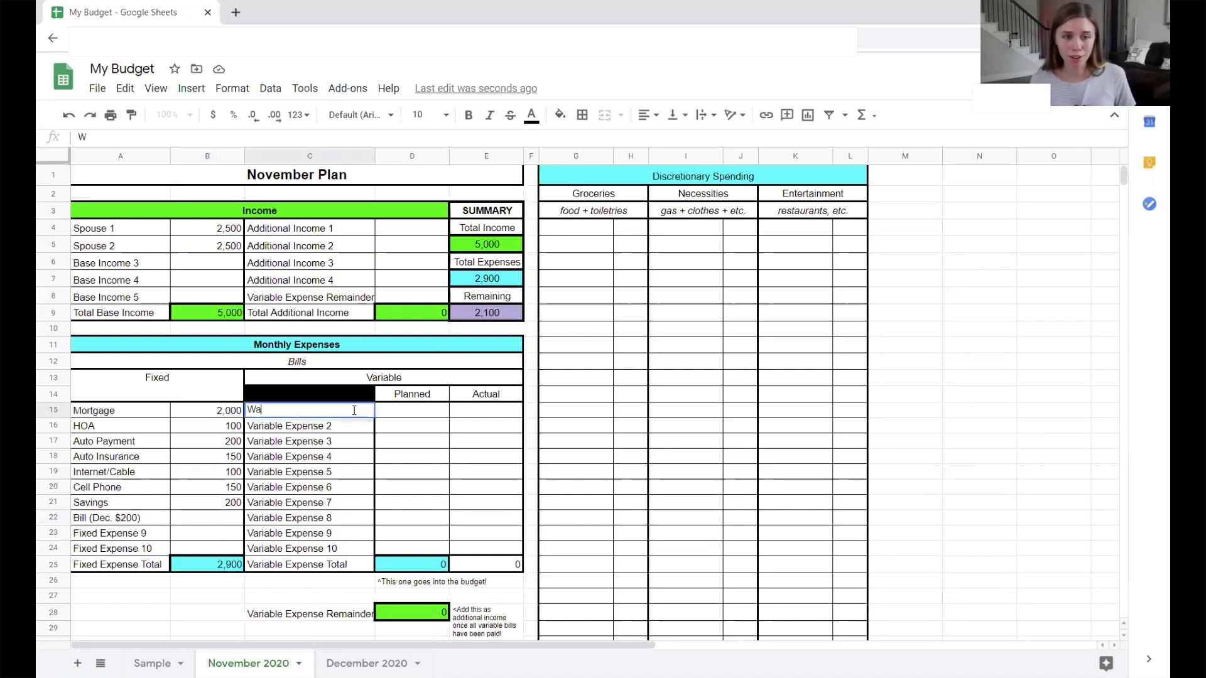
type("ter (")
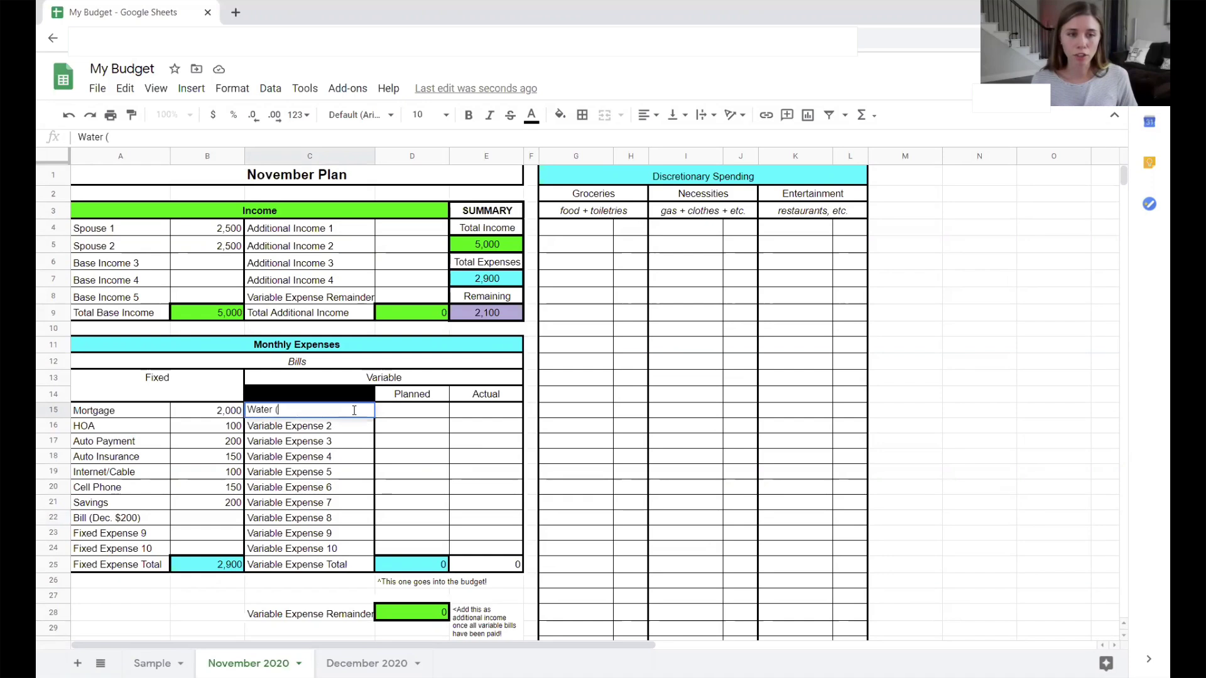
type("company)")
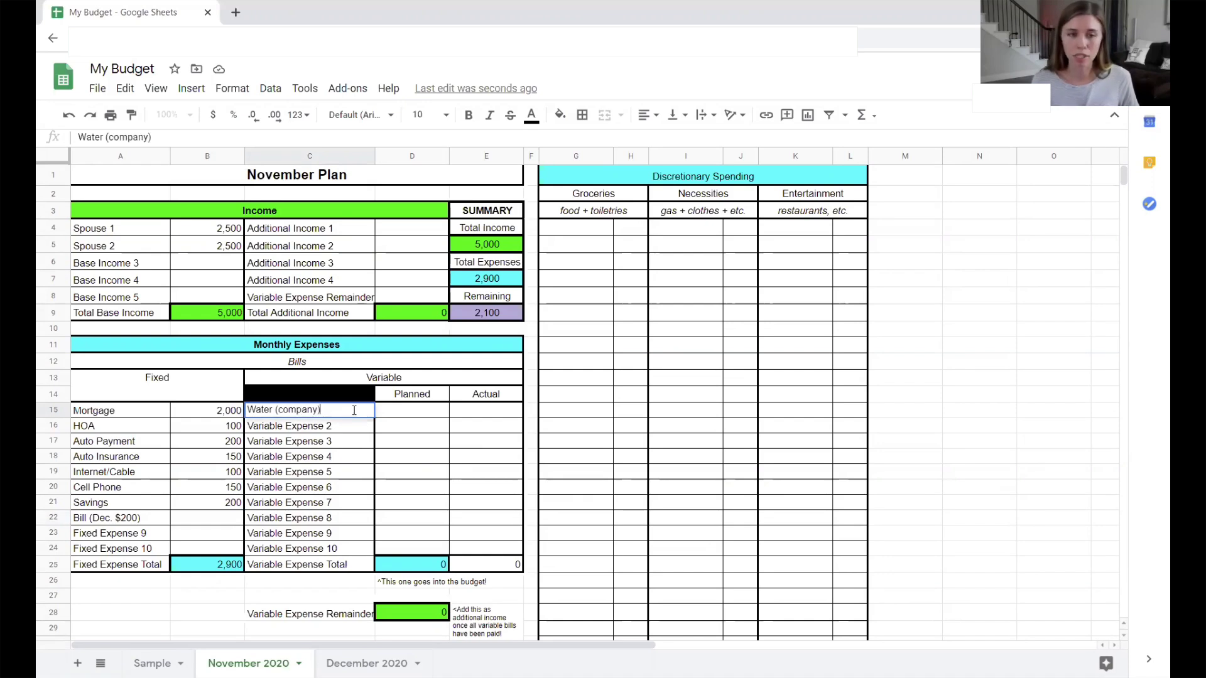
key("Tab")
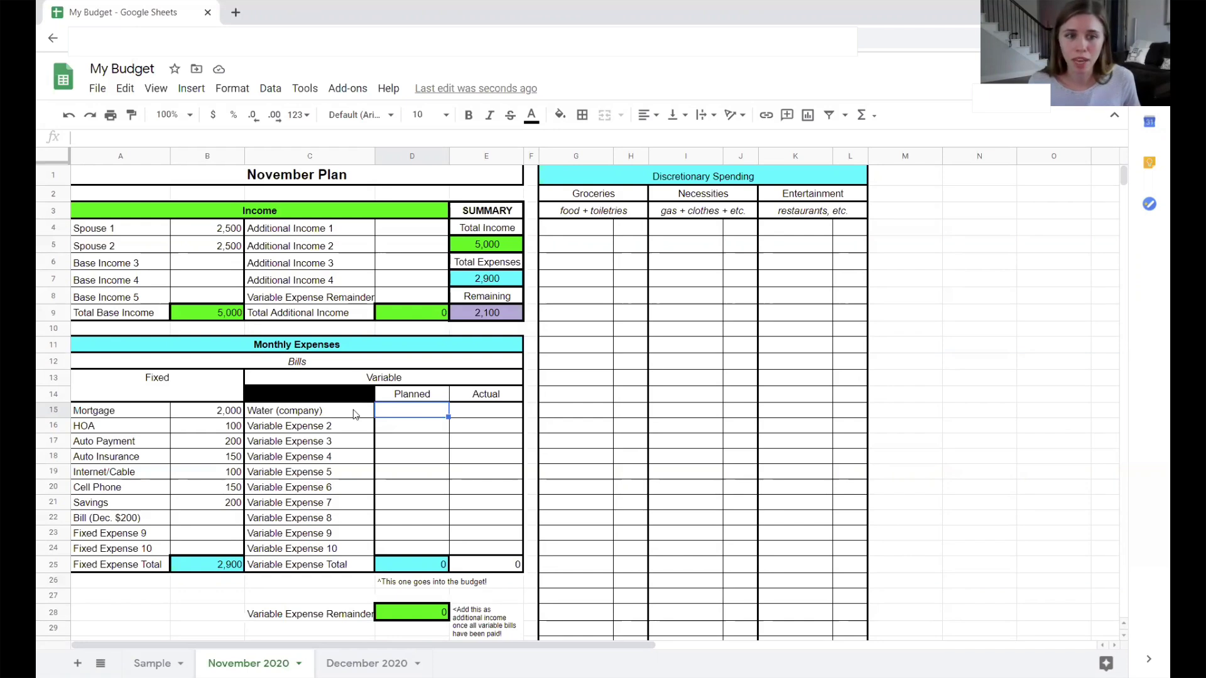
type("$75")
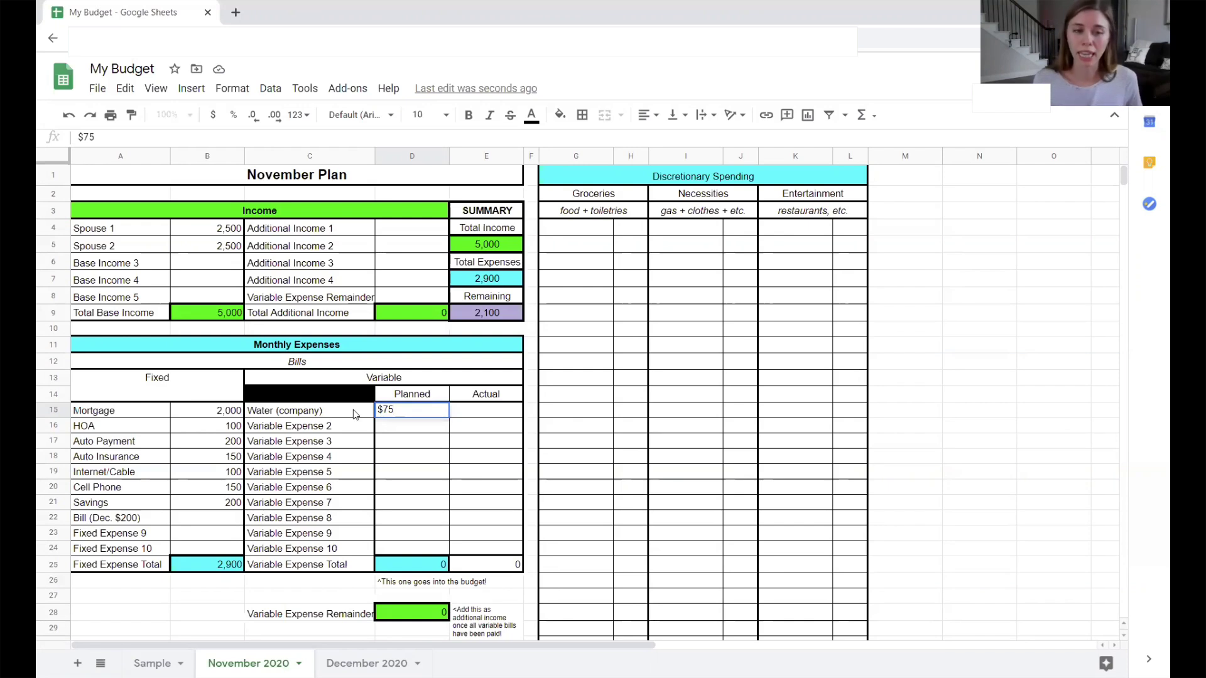
key("Return")
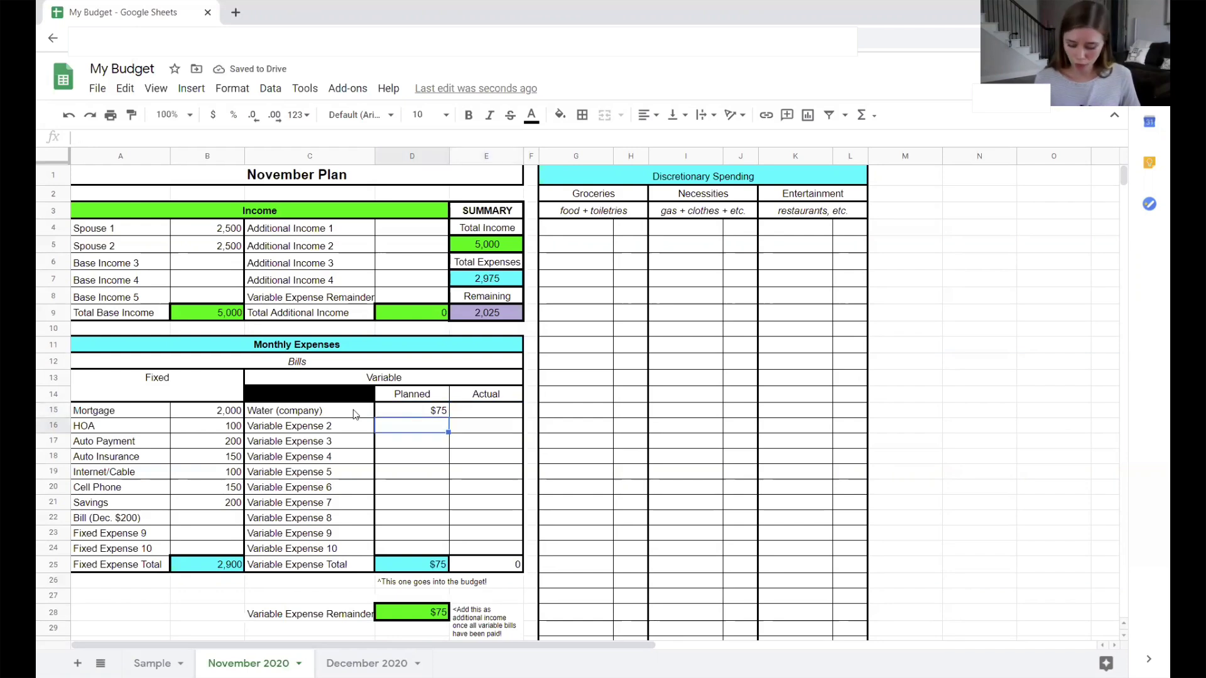
- Rename Variable Expense 2 as Gas and enter a planned amount of 25
key("Left")
type("Gas")
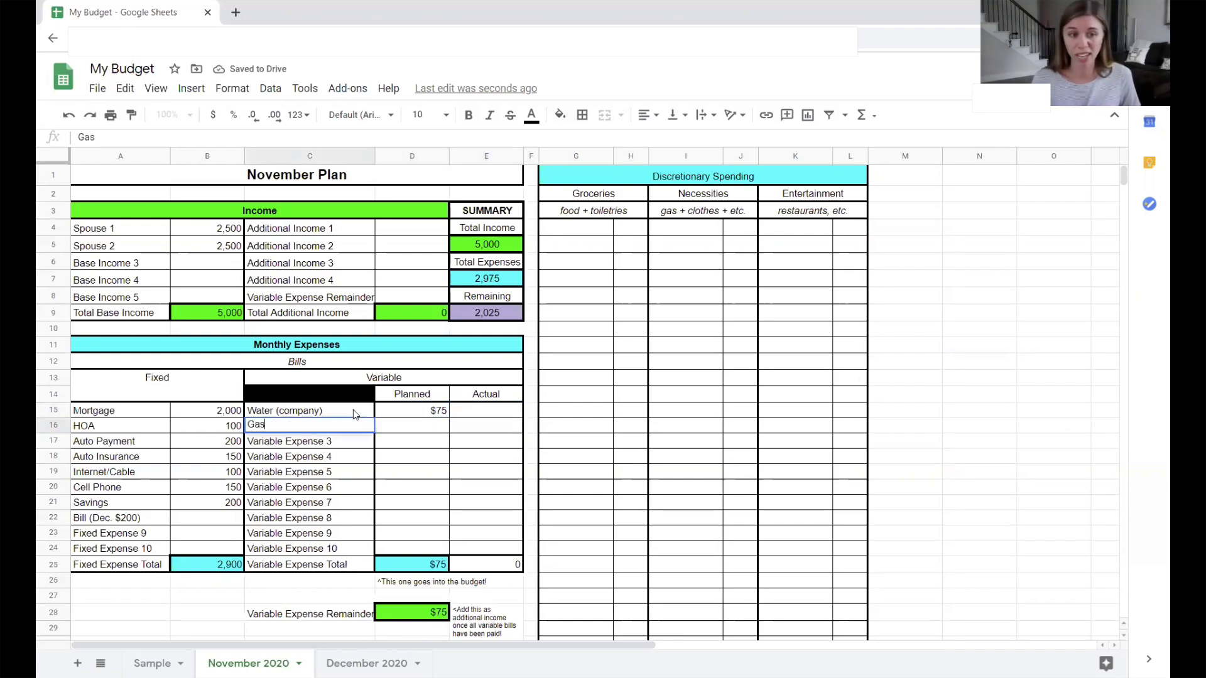
key("Tab")
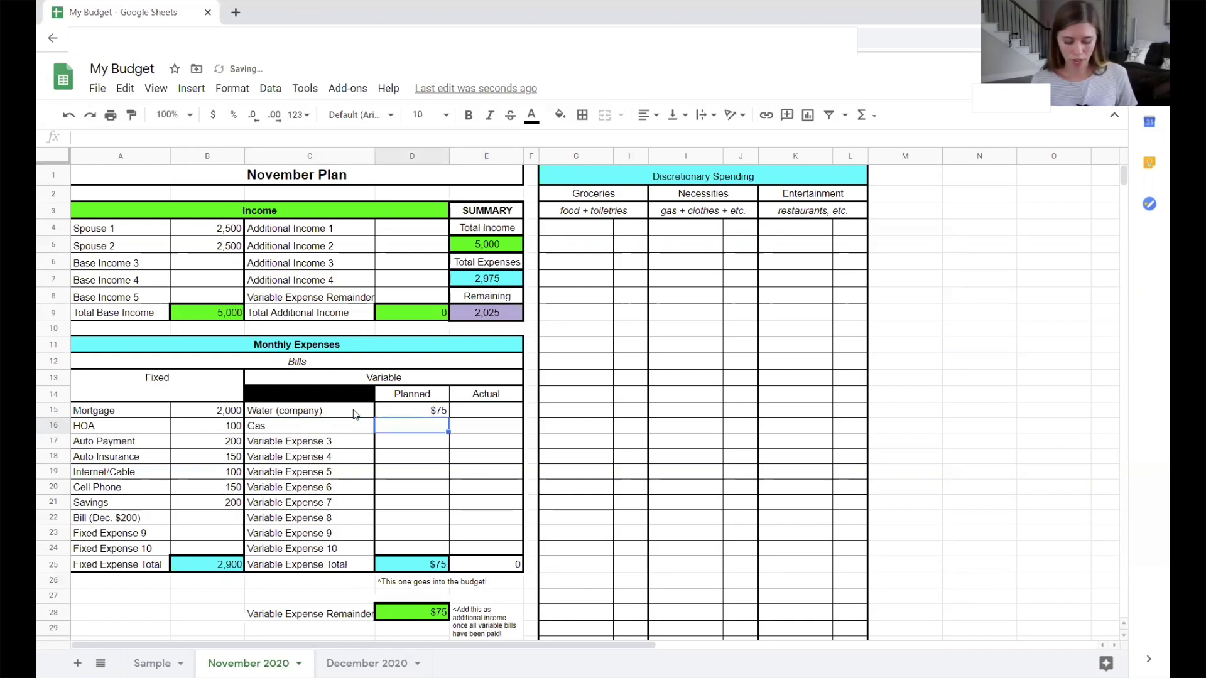
type("25")
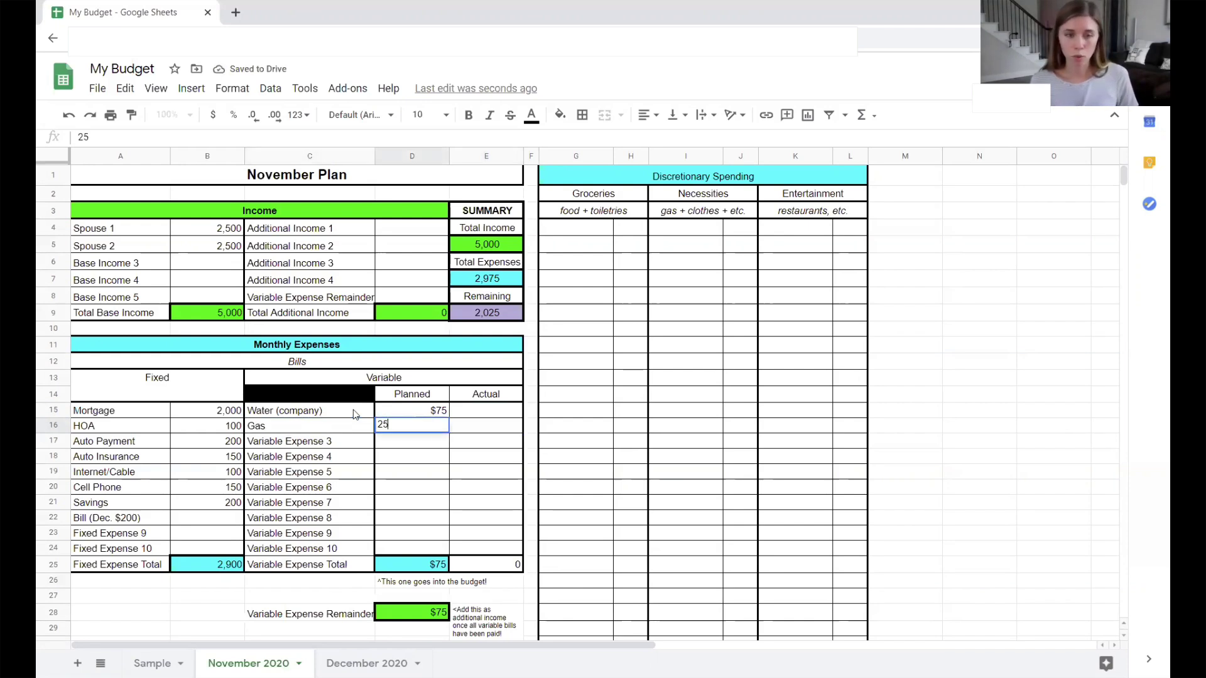
key("Return")
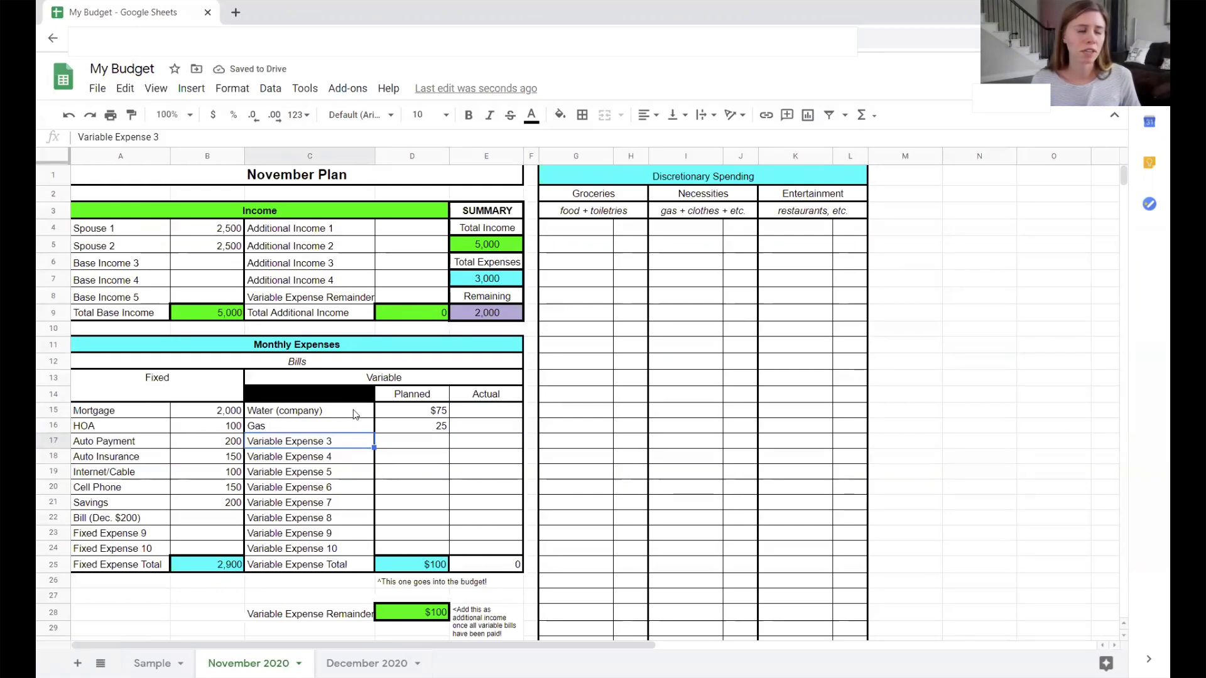
- Rename Variable Expense 3 as Electric and enter a planned amount of 150
type("Elet")
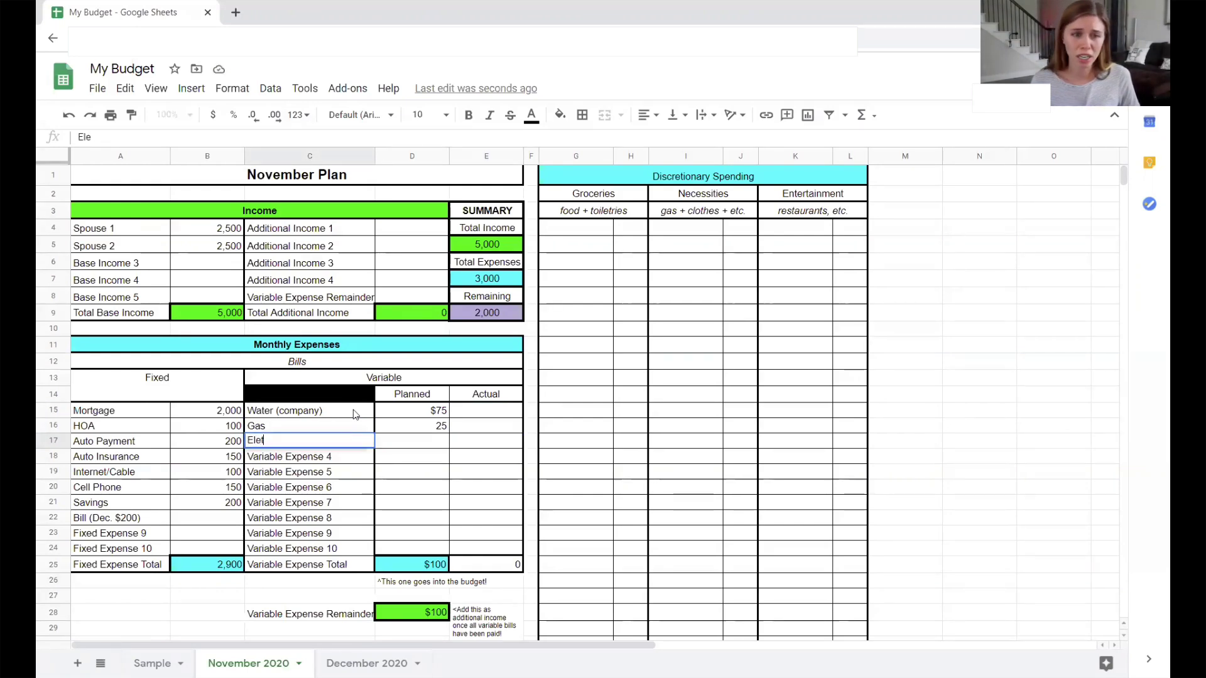
key("BackSpace")
type("ctric")
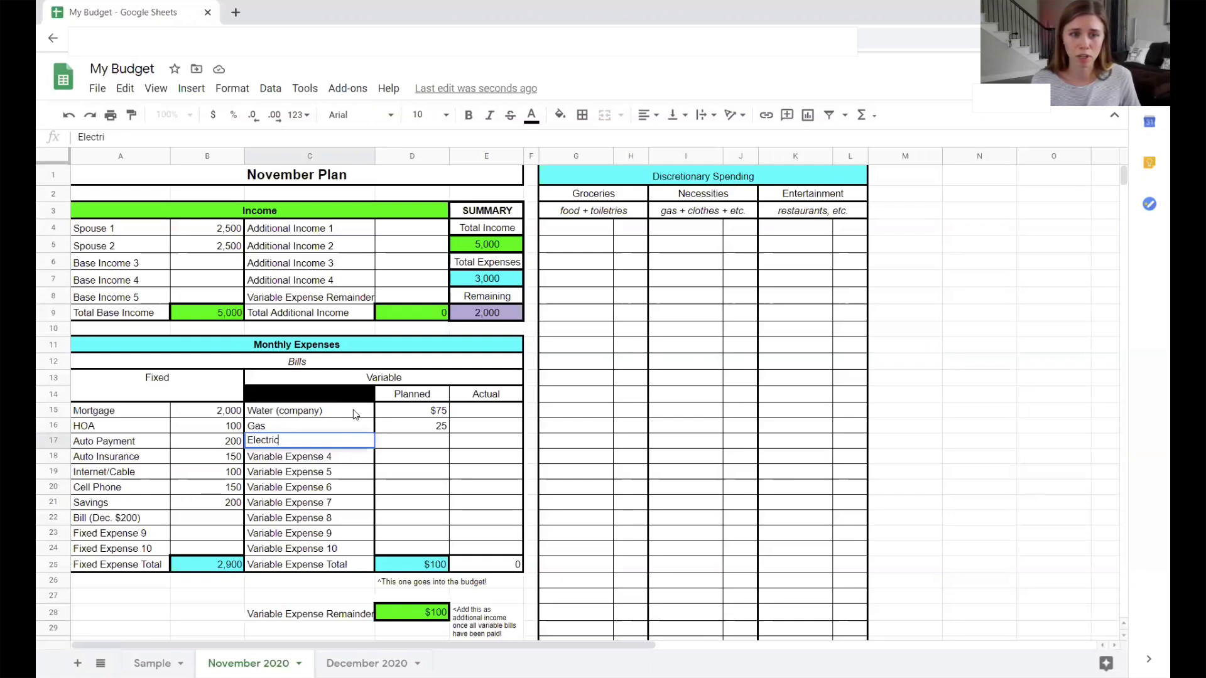
key("Tab")
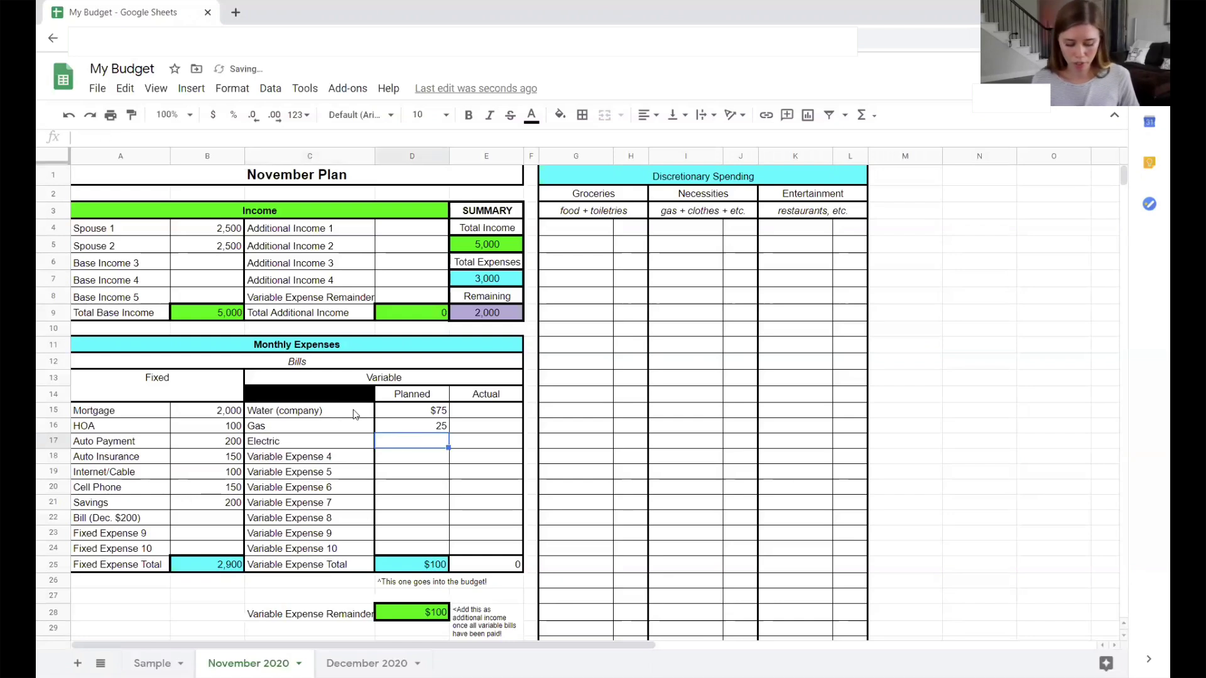
type("150")
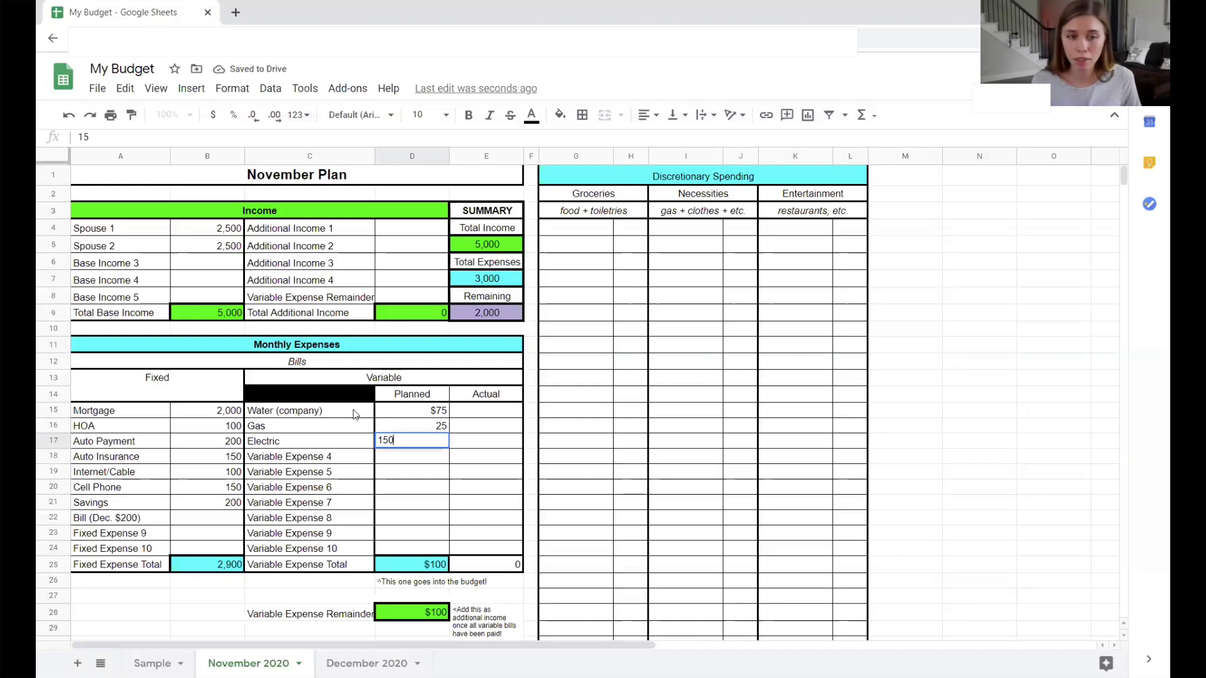
key("Return")
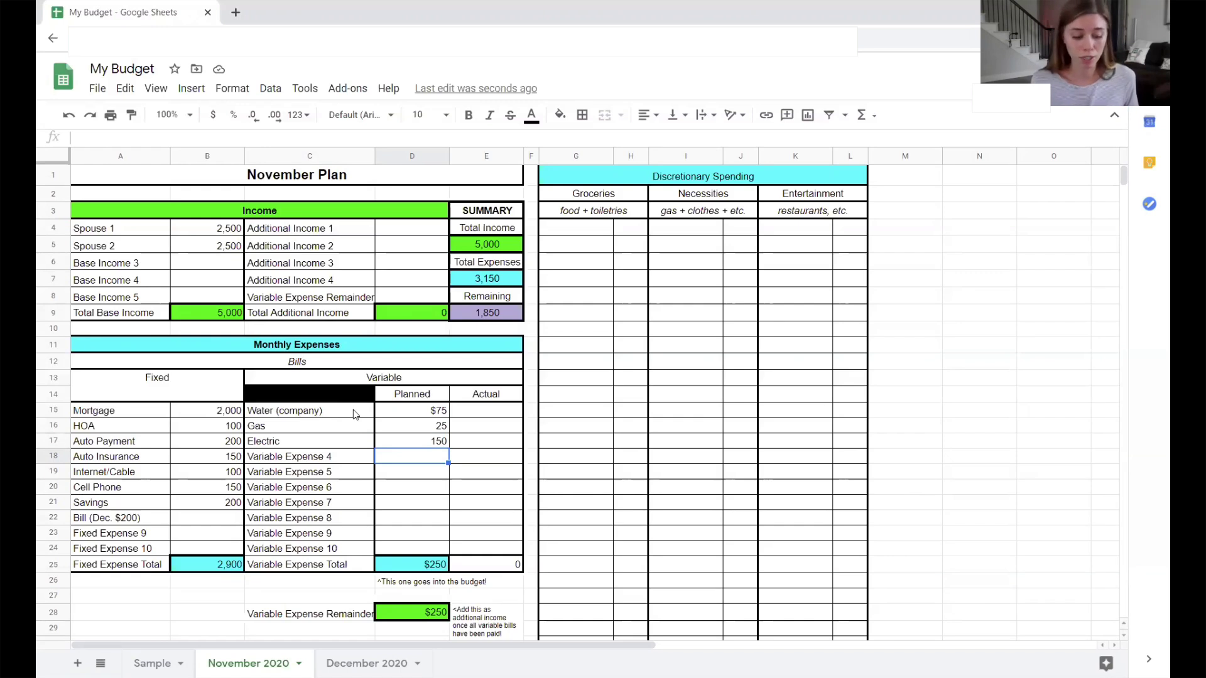
- Review the November plan's income summary, variable expense totals and Discretionary Spending section
scroll(332, 468, "down", 3)
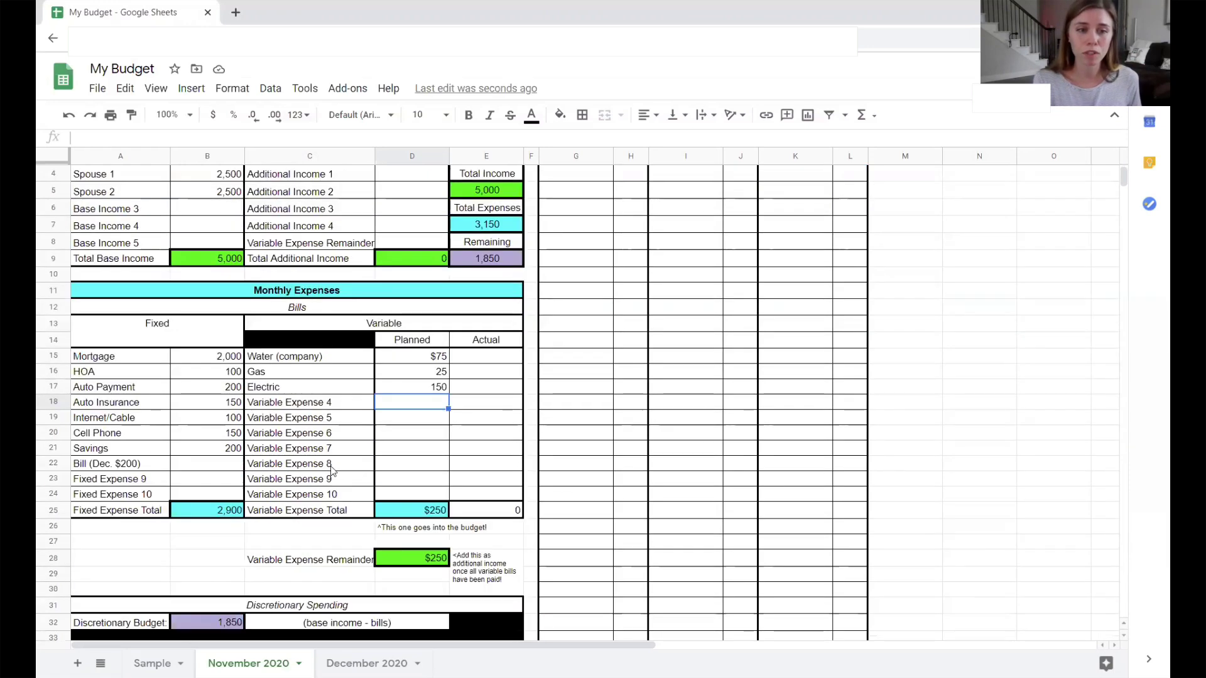
scroll(329, 480, "down", 1)
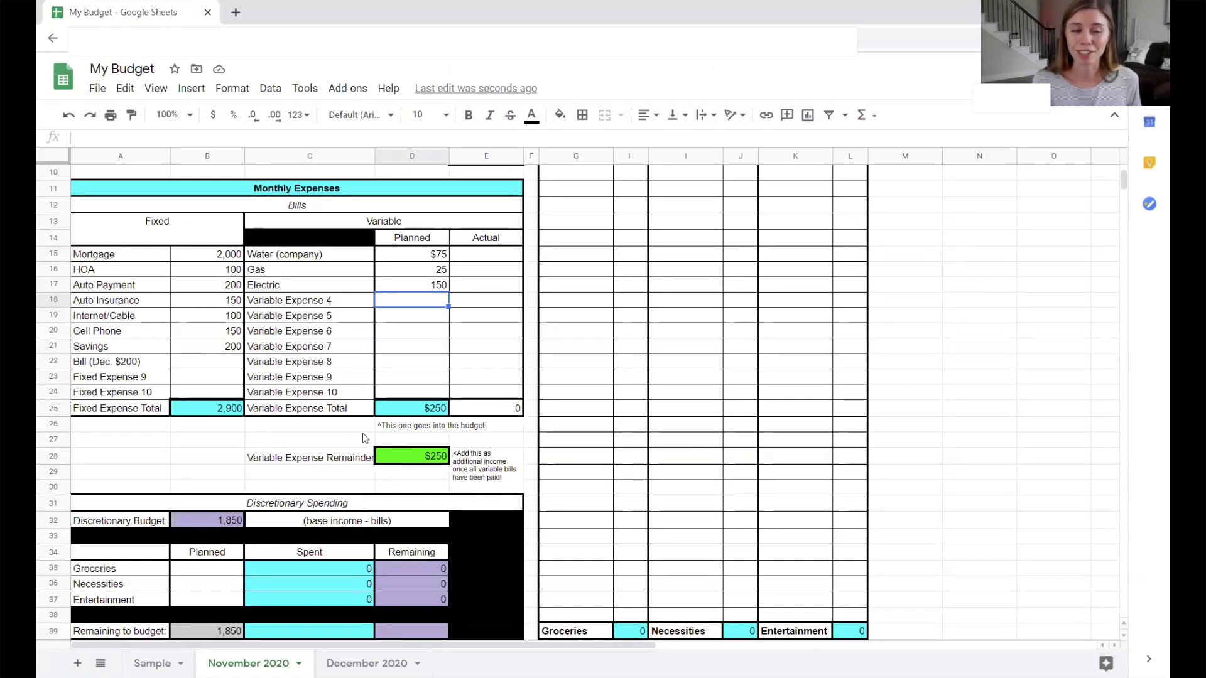
scroll(312, 433, "down", 2)
scroll(312, 434, "down", 1)
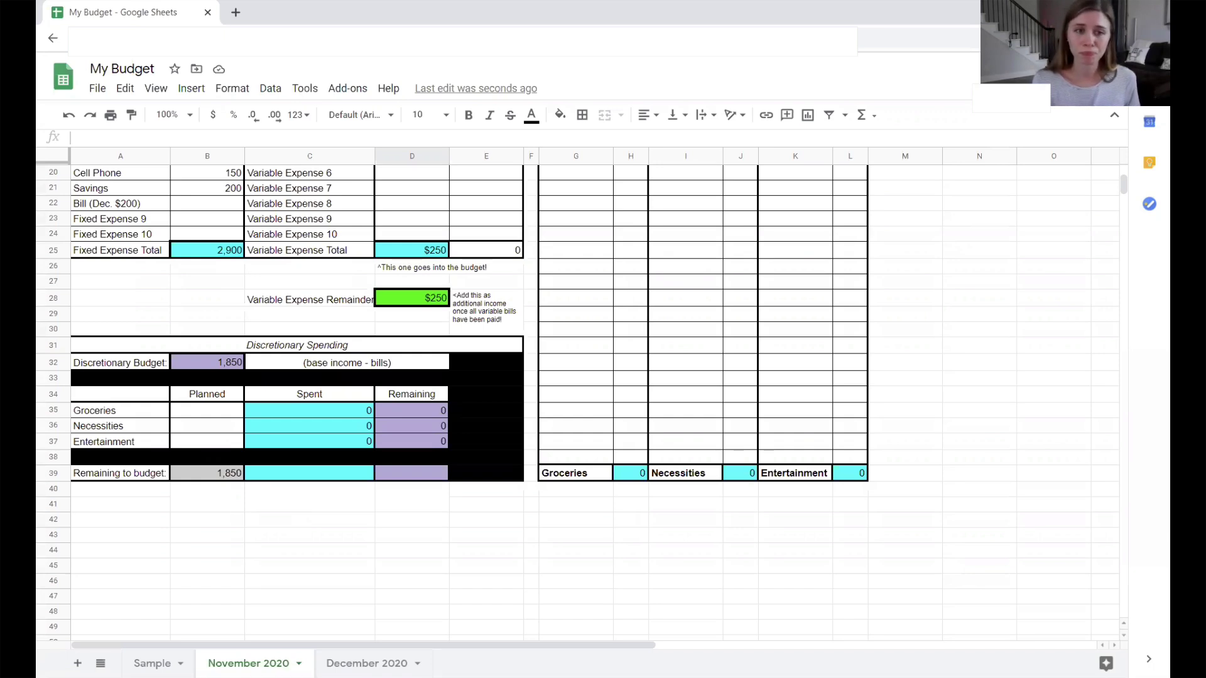
scroll(317, 502, "up", 2)
scroll(326, 490, "up", 5)
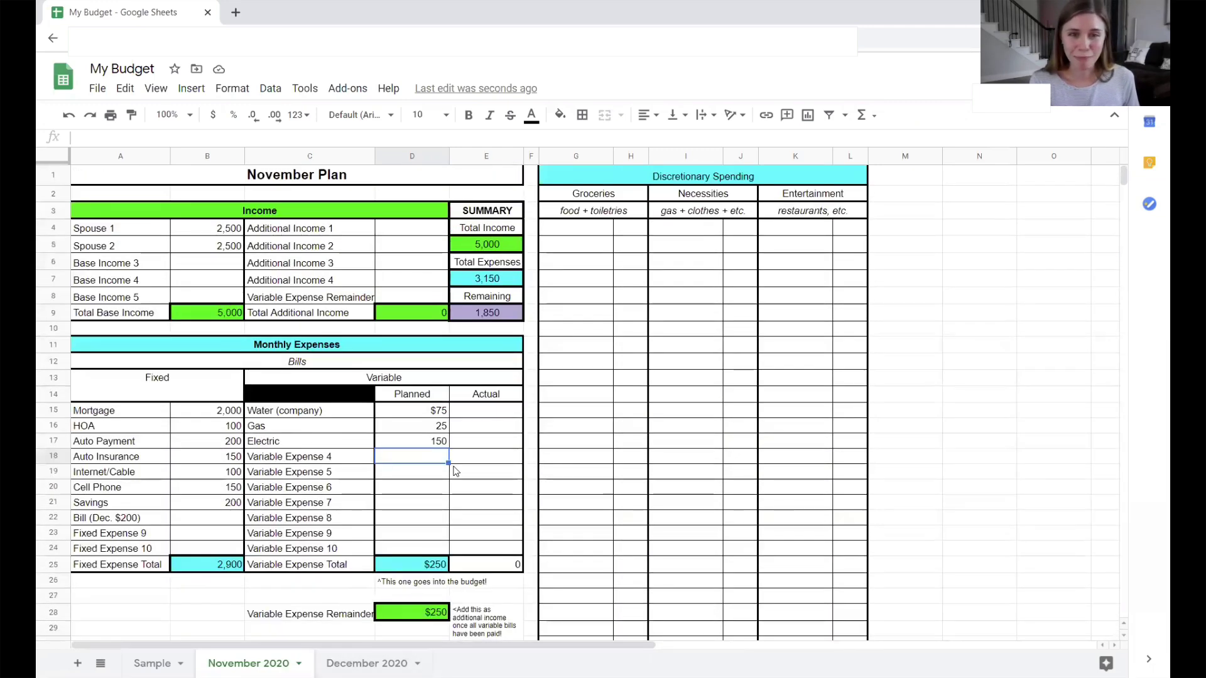
scroll(456, 471, "down", 5)
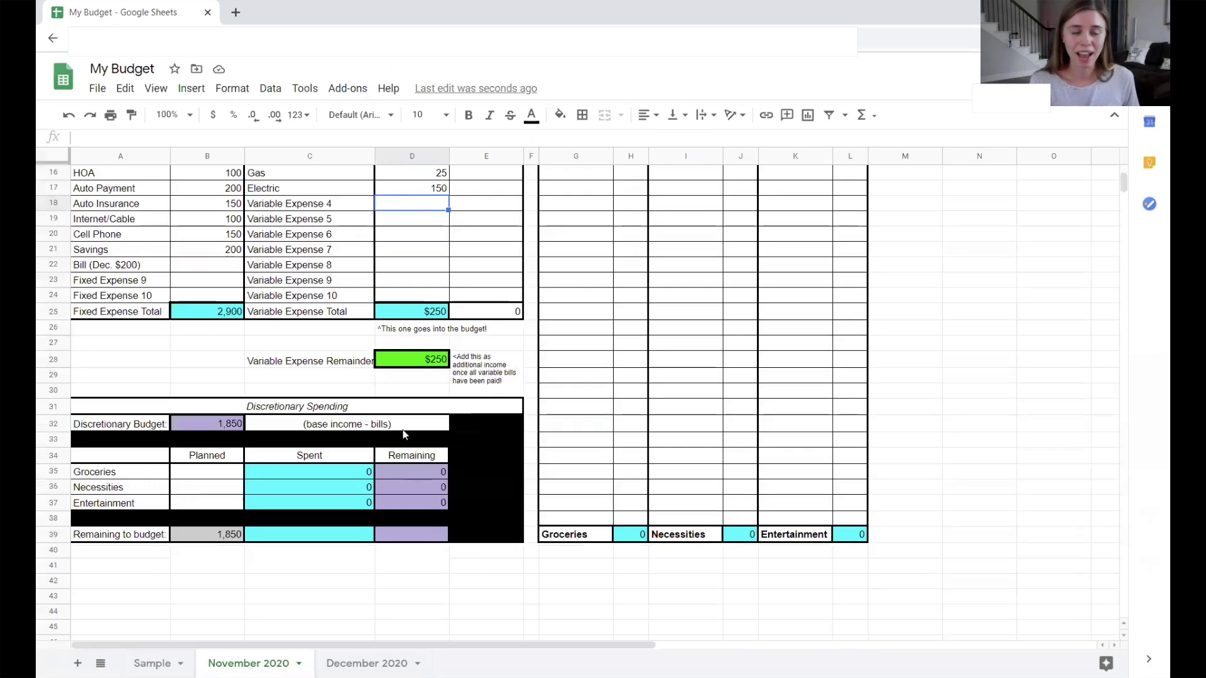
scroll(402, 429, "up", 5)
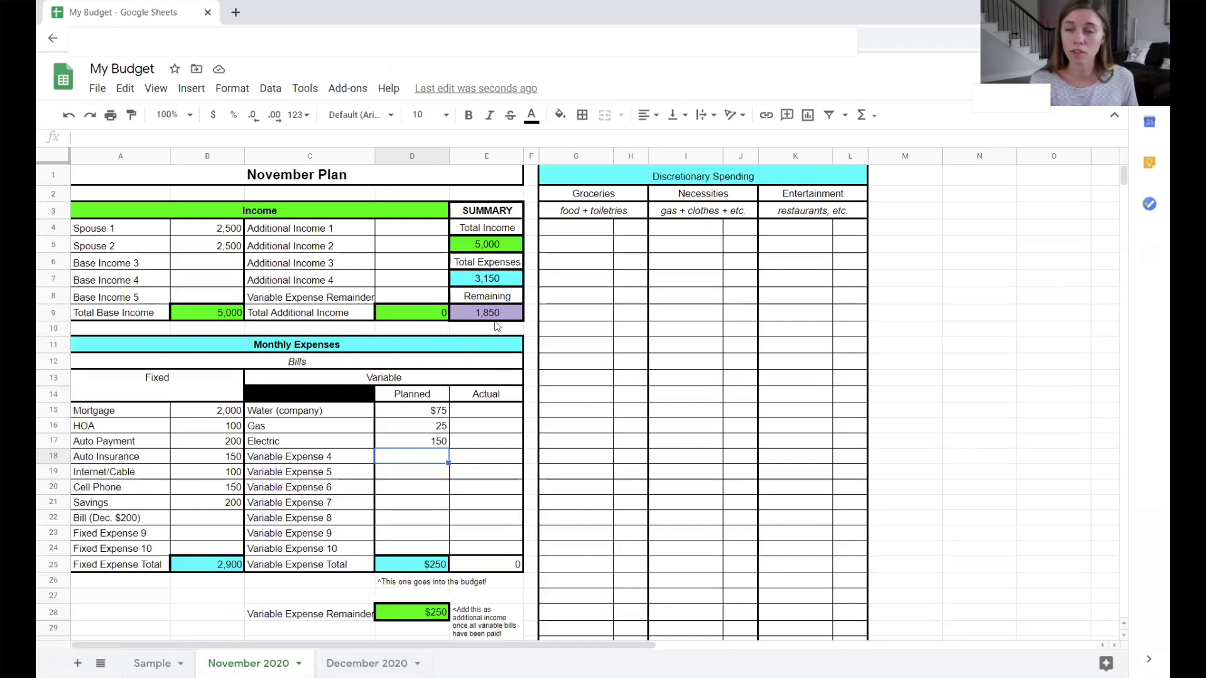
scroll(477, 435, "down", 4)
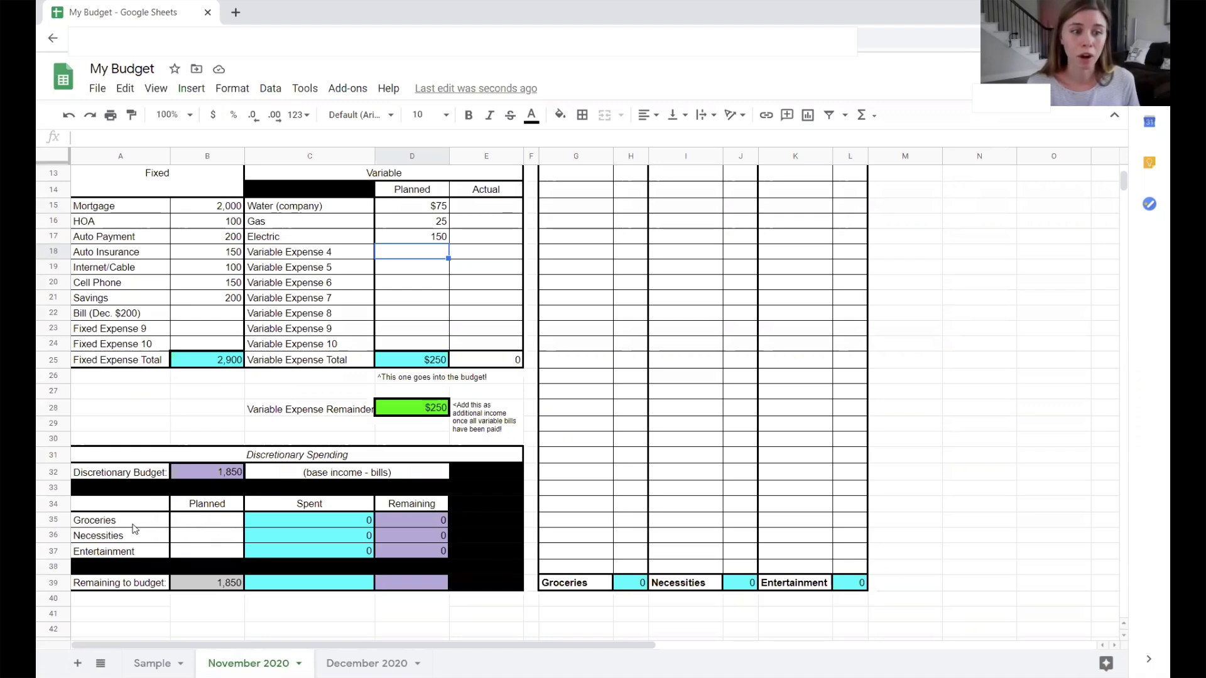
- Enter a planned discretionary amount of 300 for Groceries
left_click(221, 523)
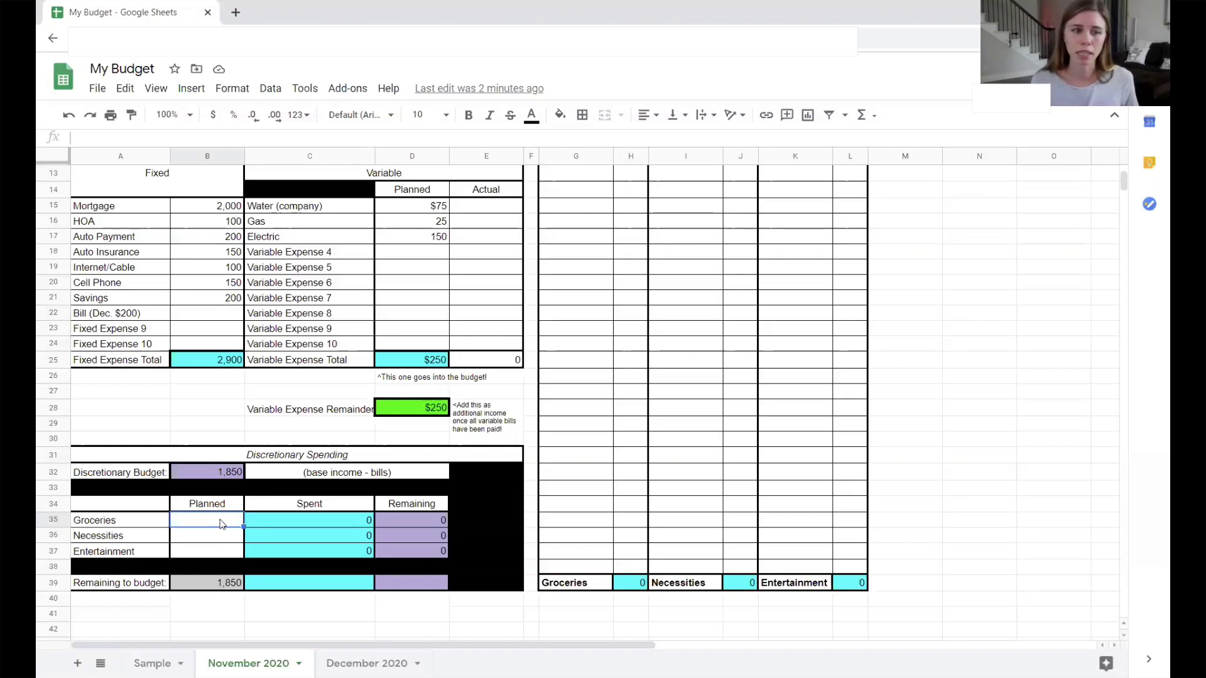
type("300")
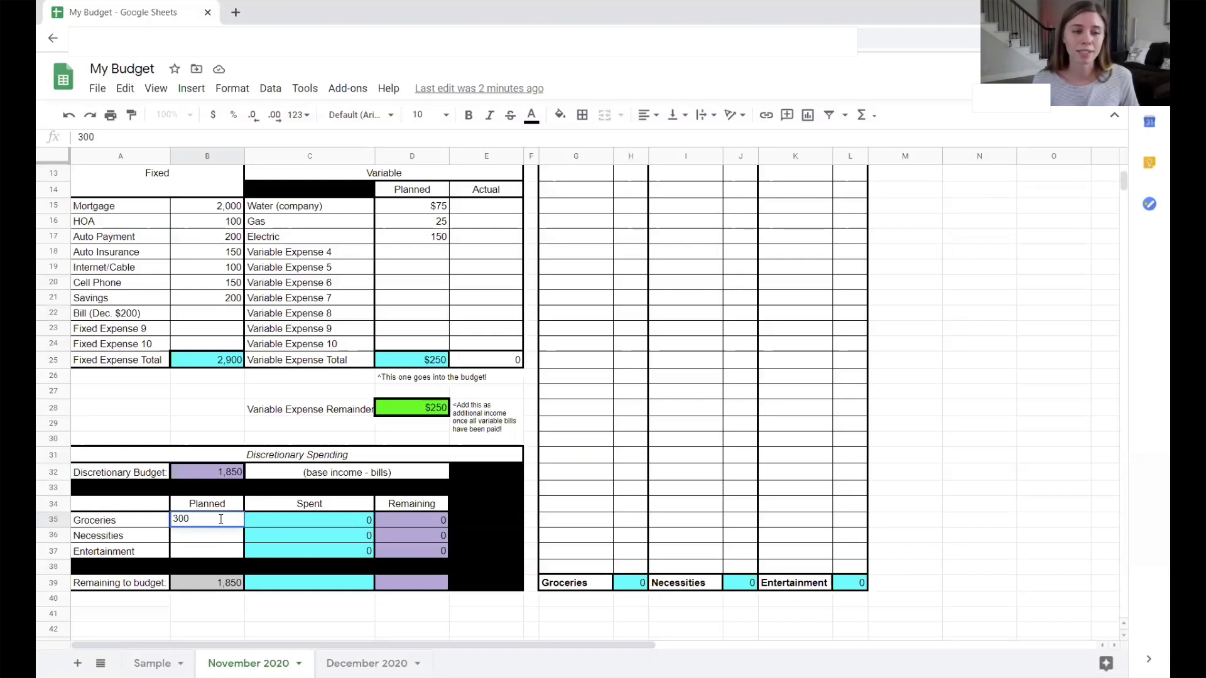
key("Return")
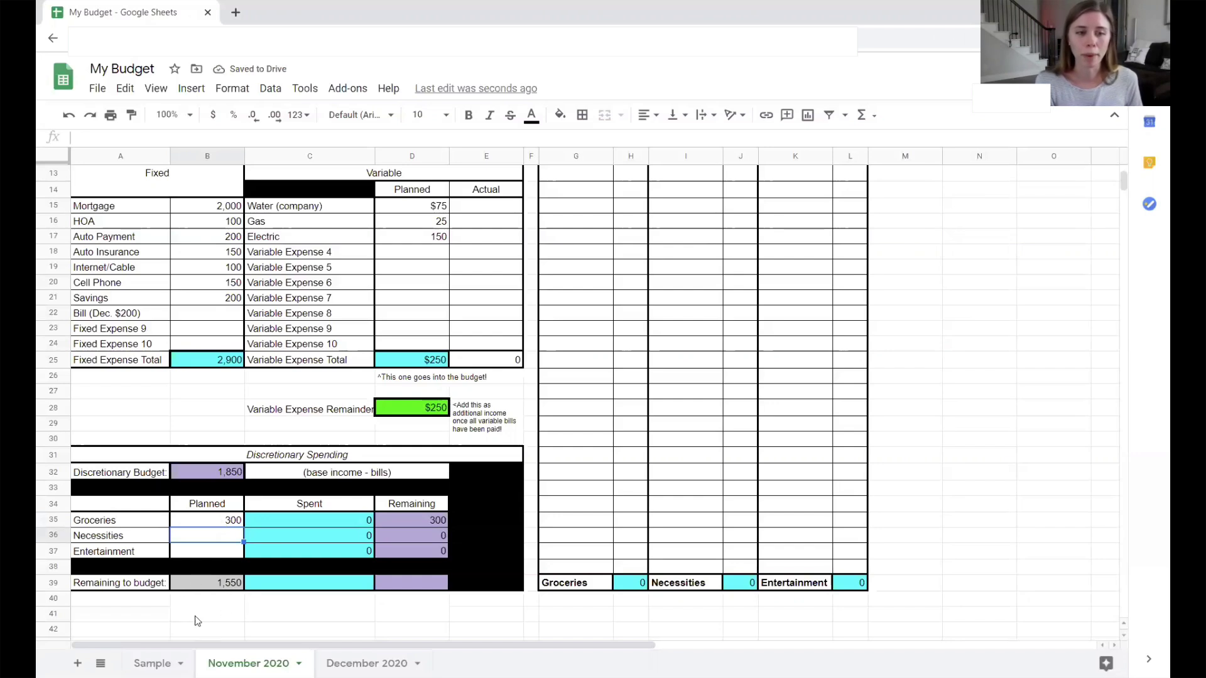
- Fill the planned Remaining to budget cell with the light purple used for the Discretionary Budget cell
left_click(209, 586)
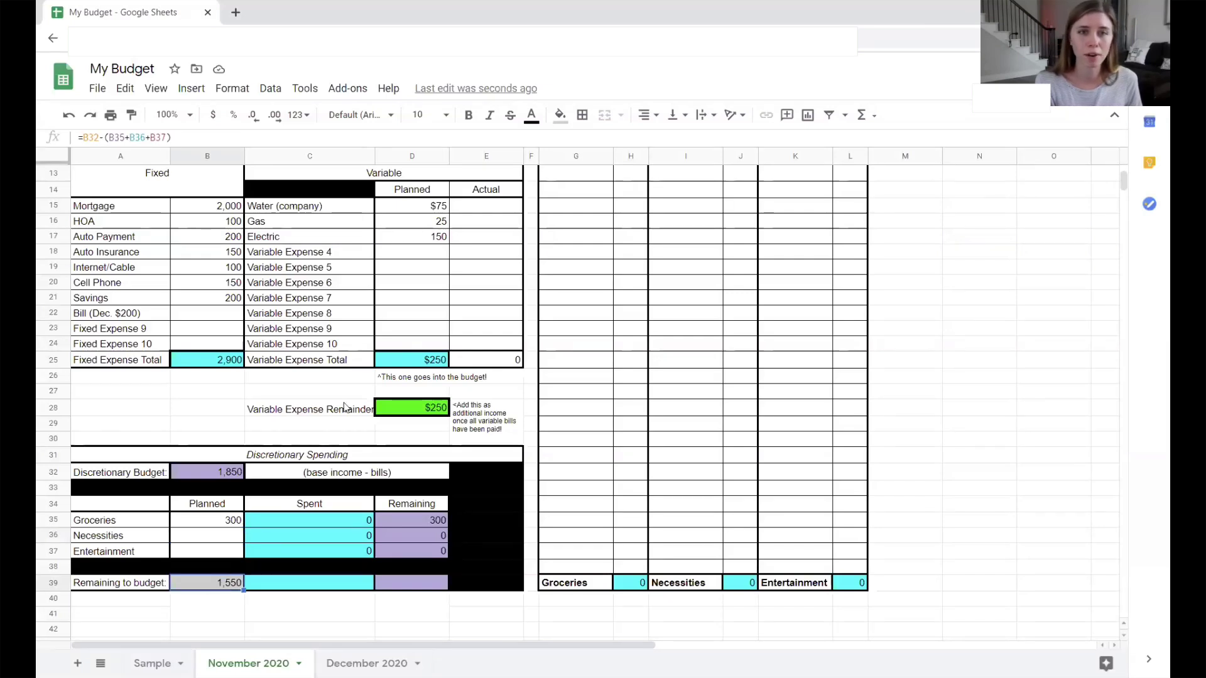
left_click(556, 118)
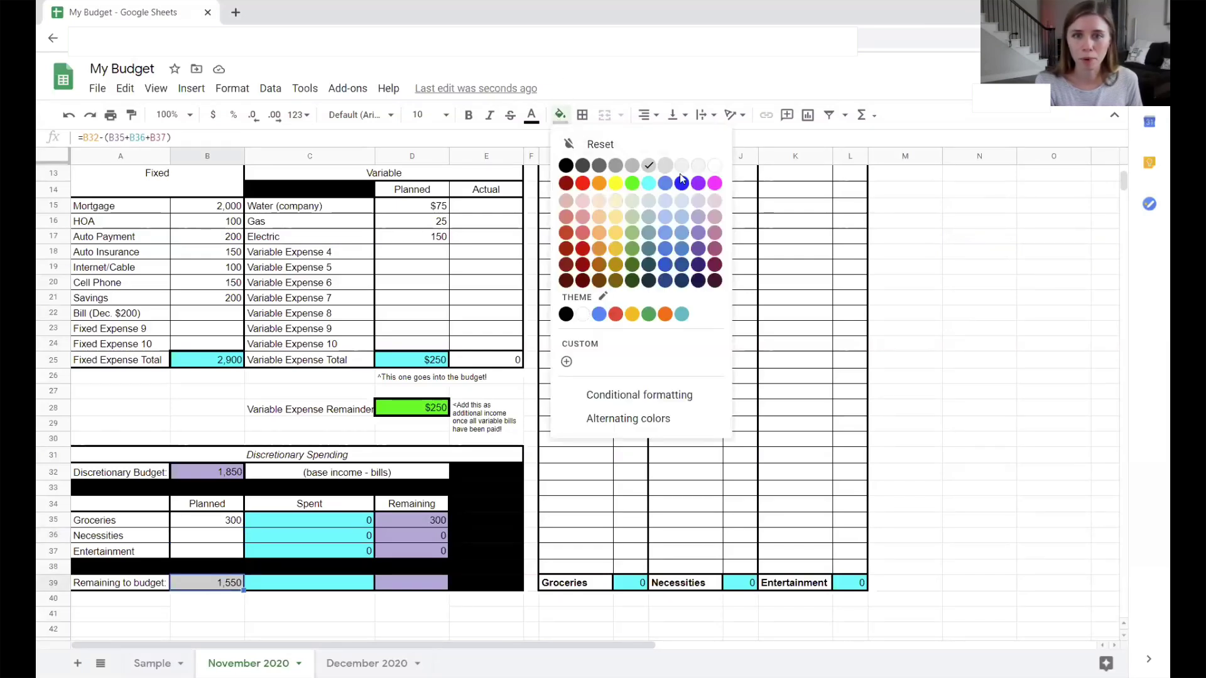
left_click(702, 207)
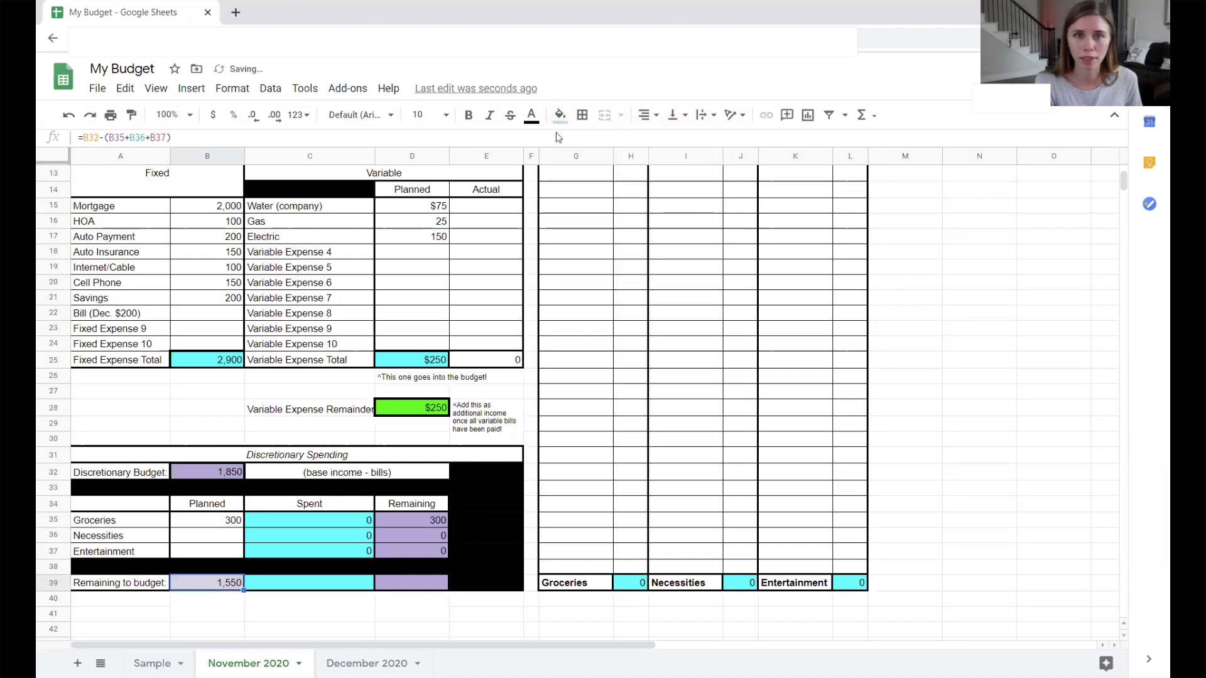
left_click(560, 115)
left_click(699, 217)
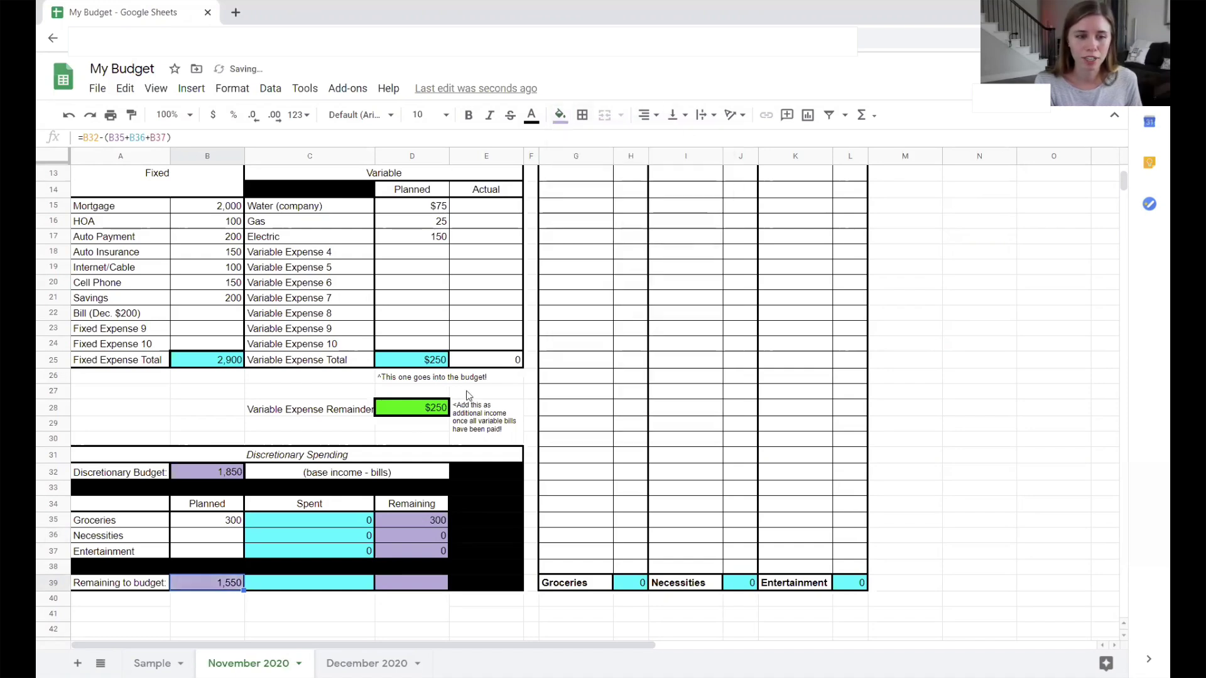
left_click(221, 615)
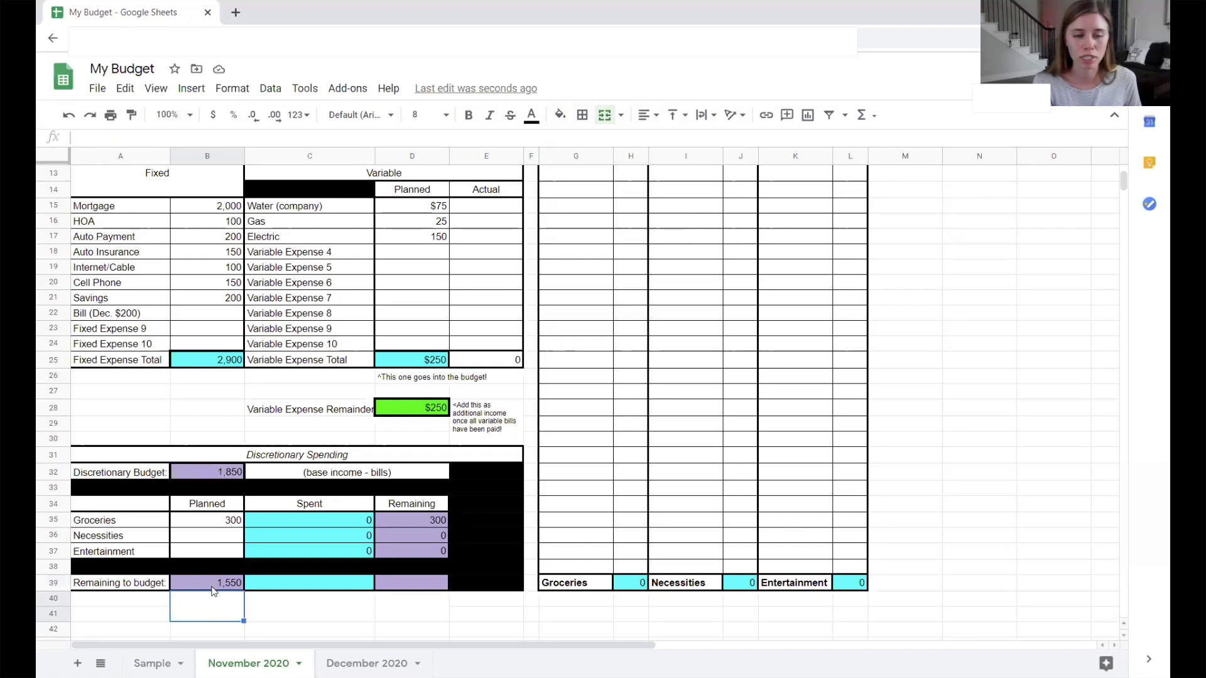
- Enter planned discretionary amounts of 500 for Necessities and 300 for Entertainment
left_click(199, 541)
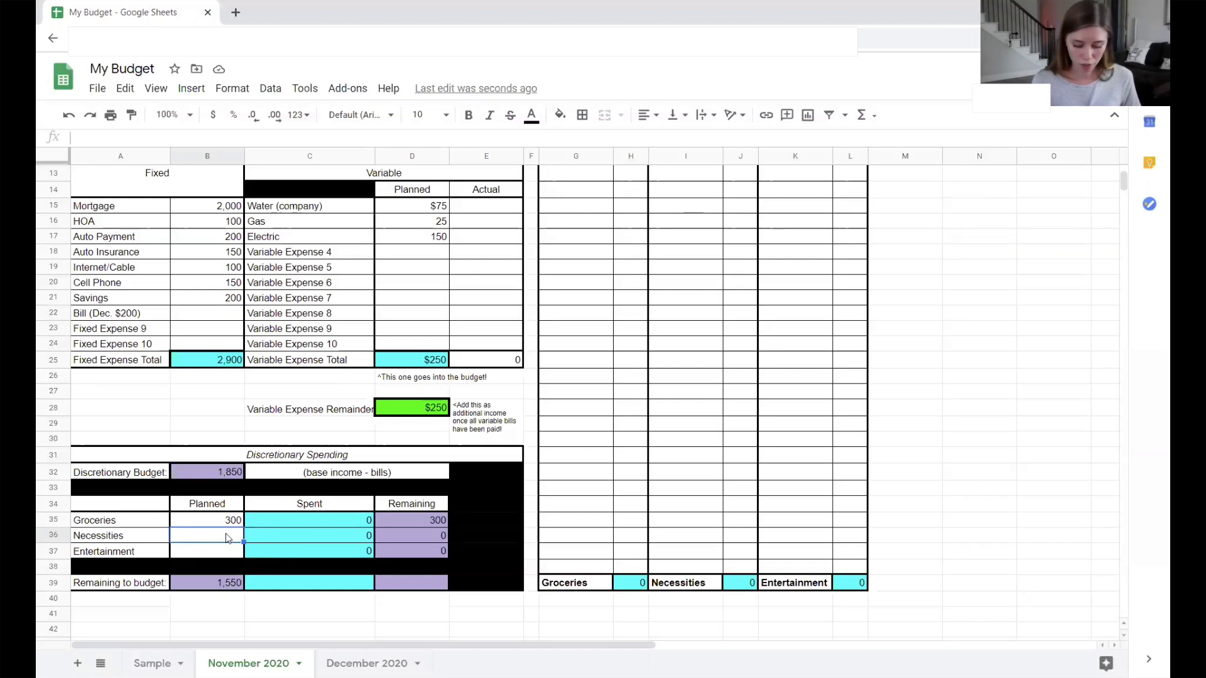
type("500")
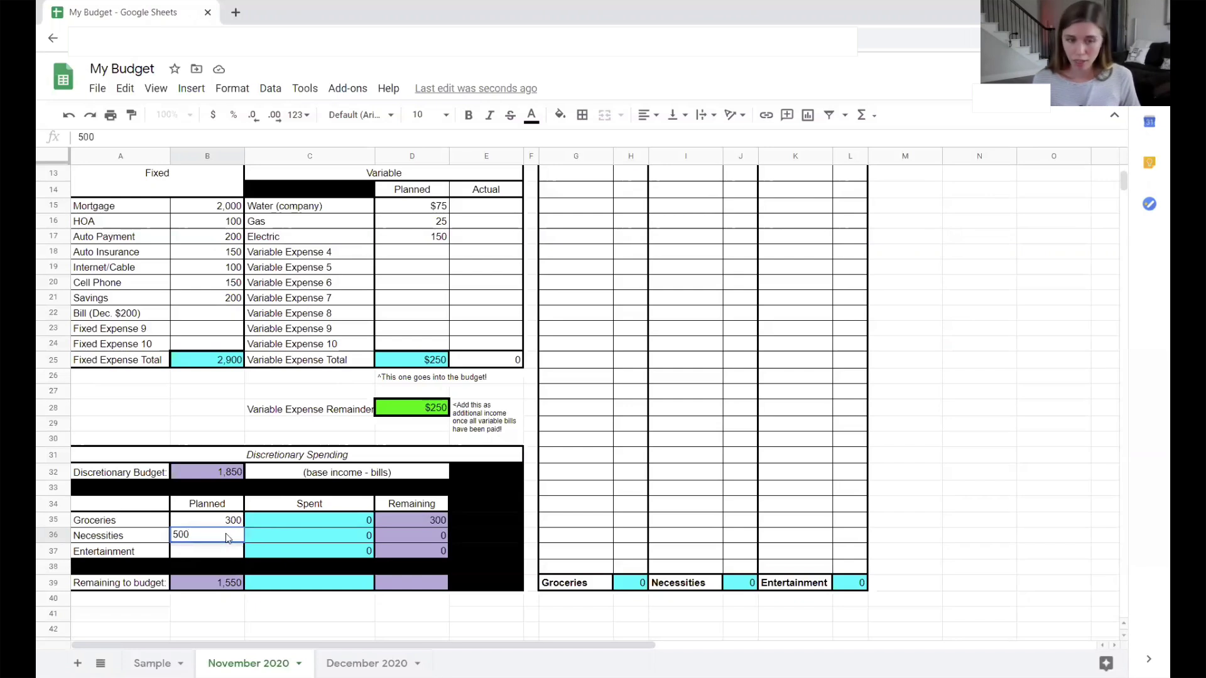
key("Return")
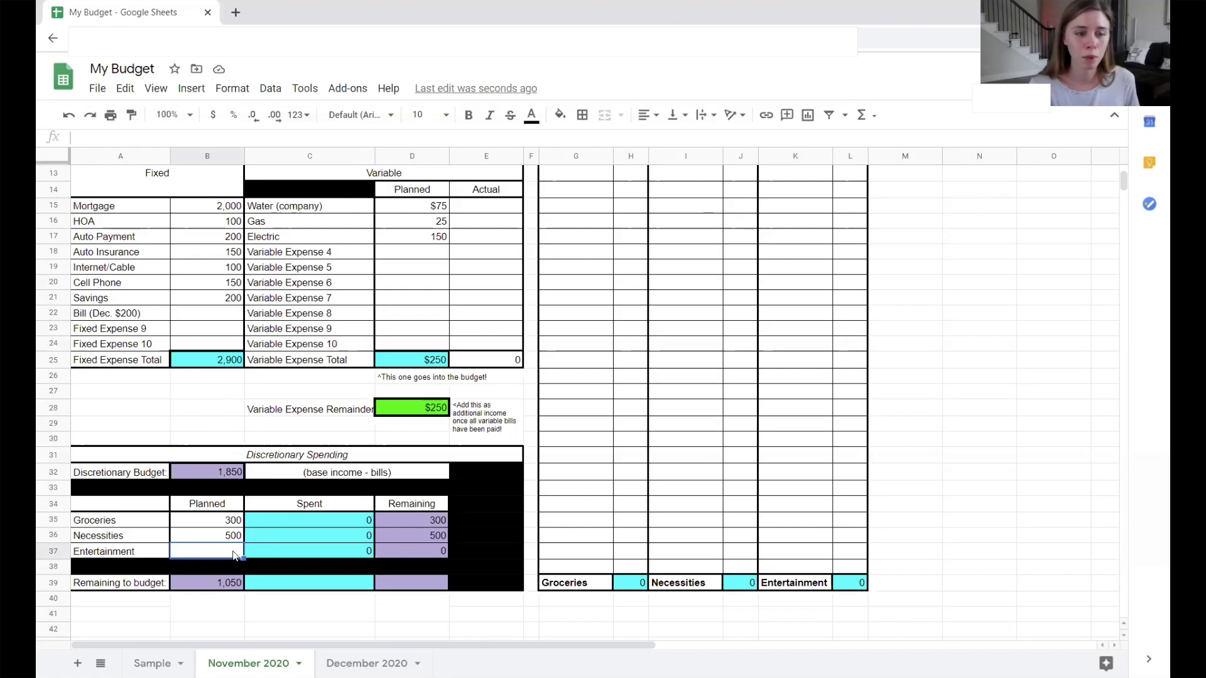
type("300")
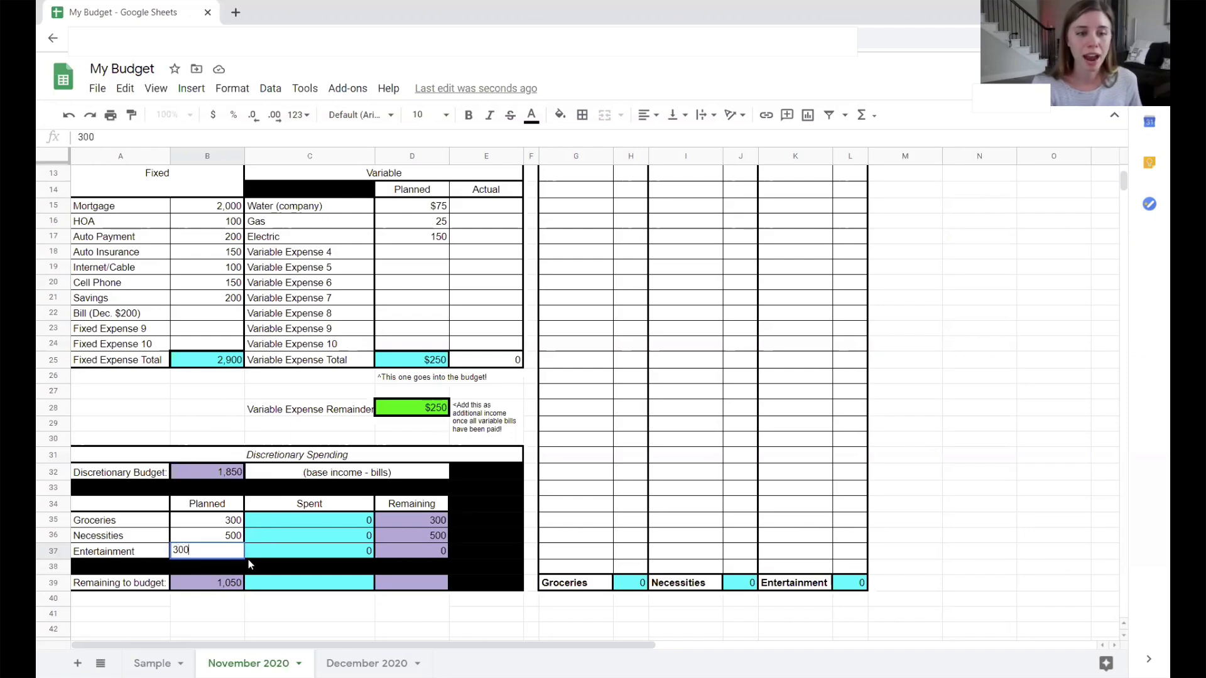
left_click(272, 530)
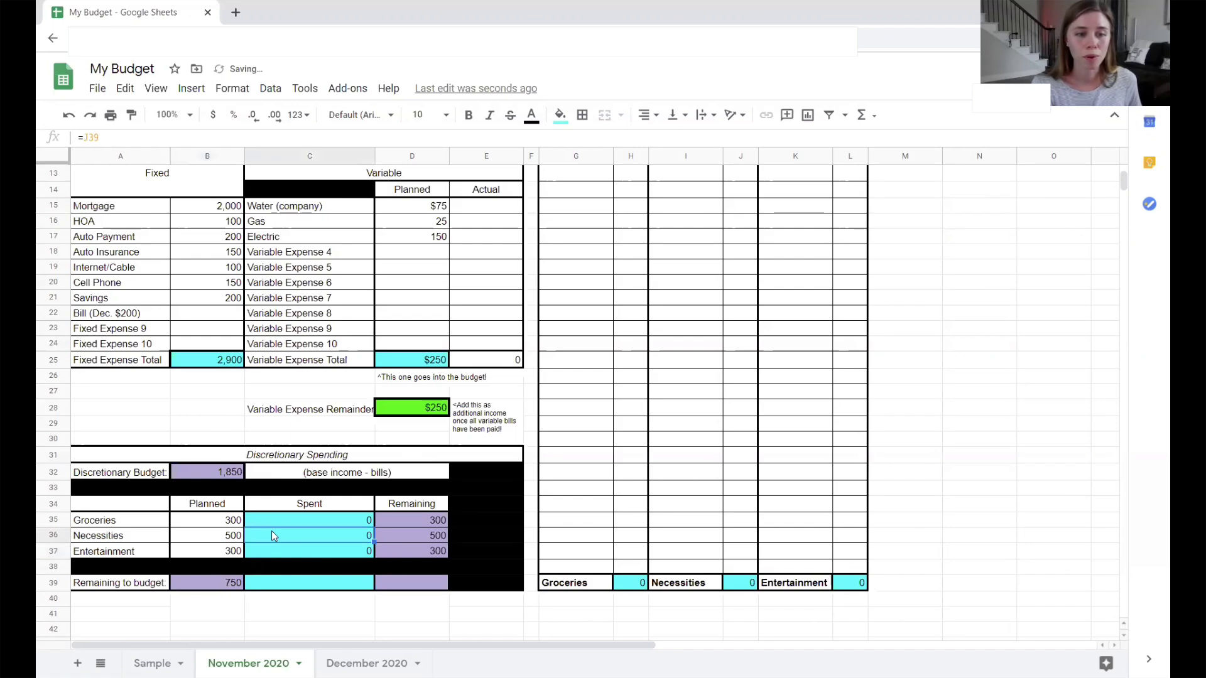
left_click(233, 589)
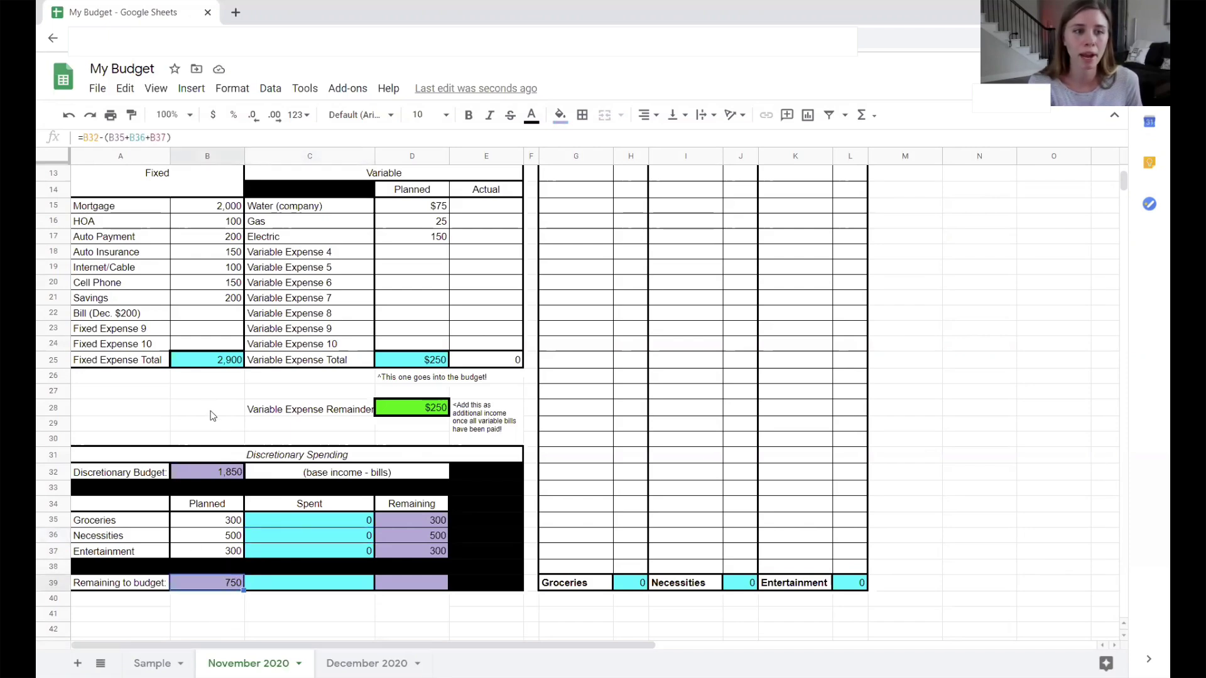
- Set the Savings amount in the fixed expenses to 700 and check the remaining discretionary budget
scroll(347, 247, "up", 5)
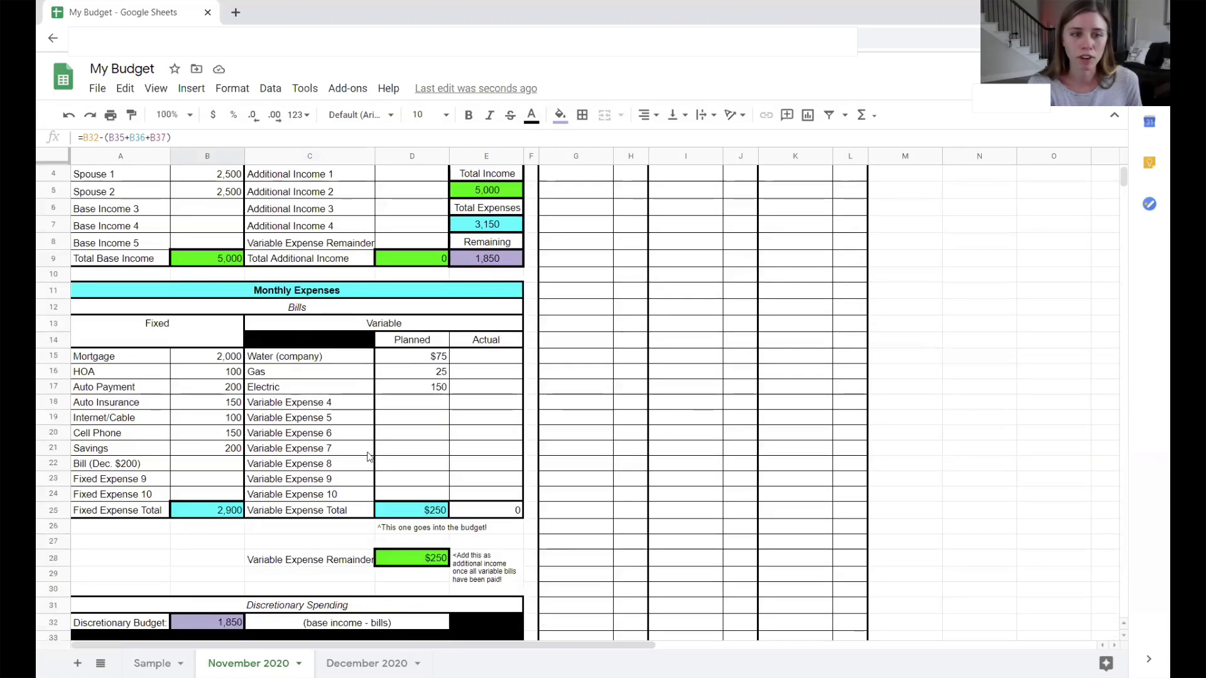
left_click(214, 450)
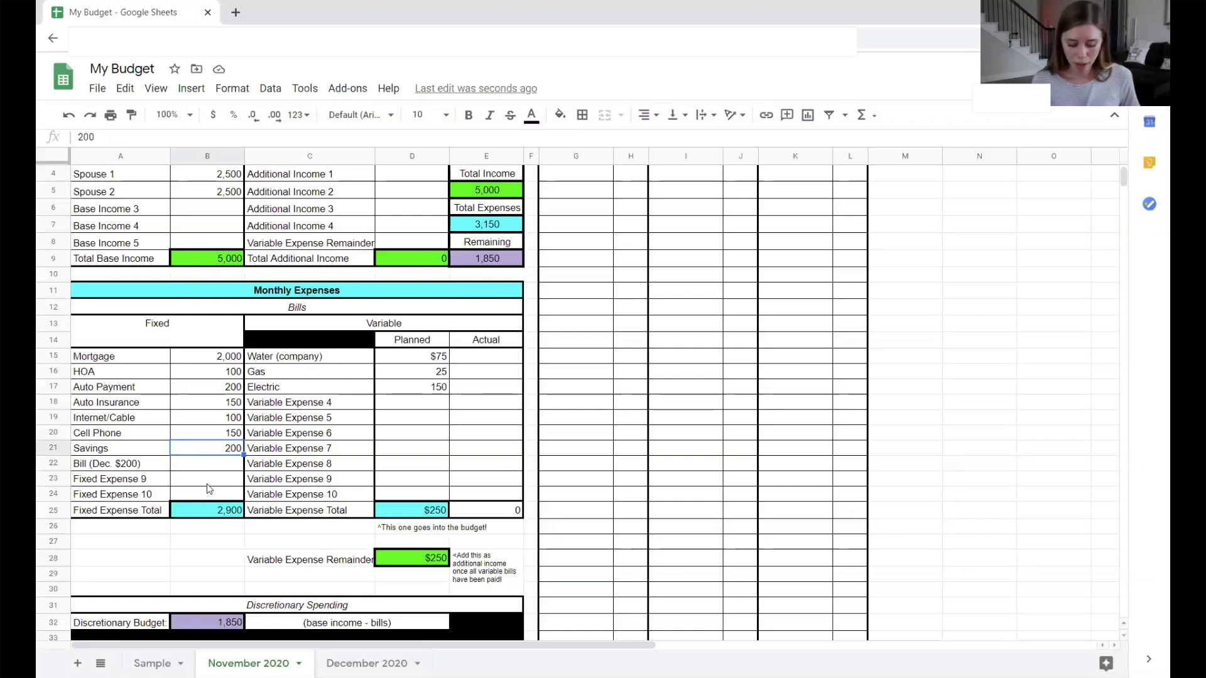
type("700")
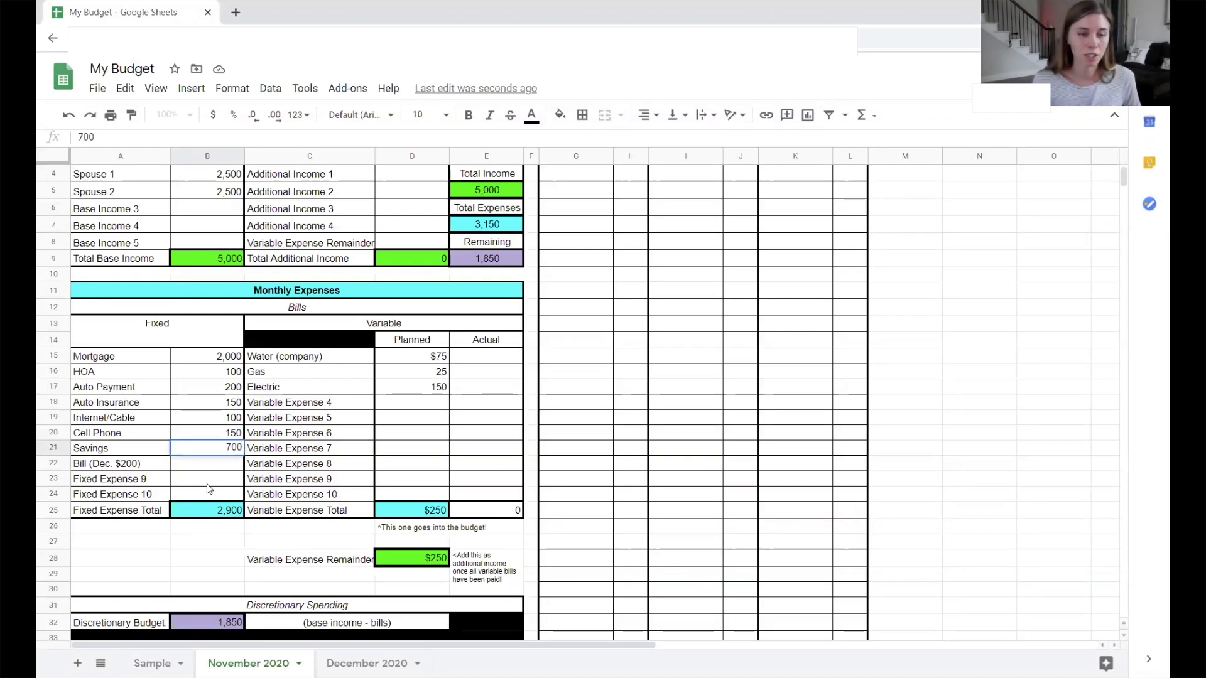
left_click(207, 484)
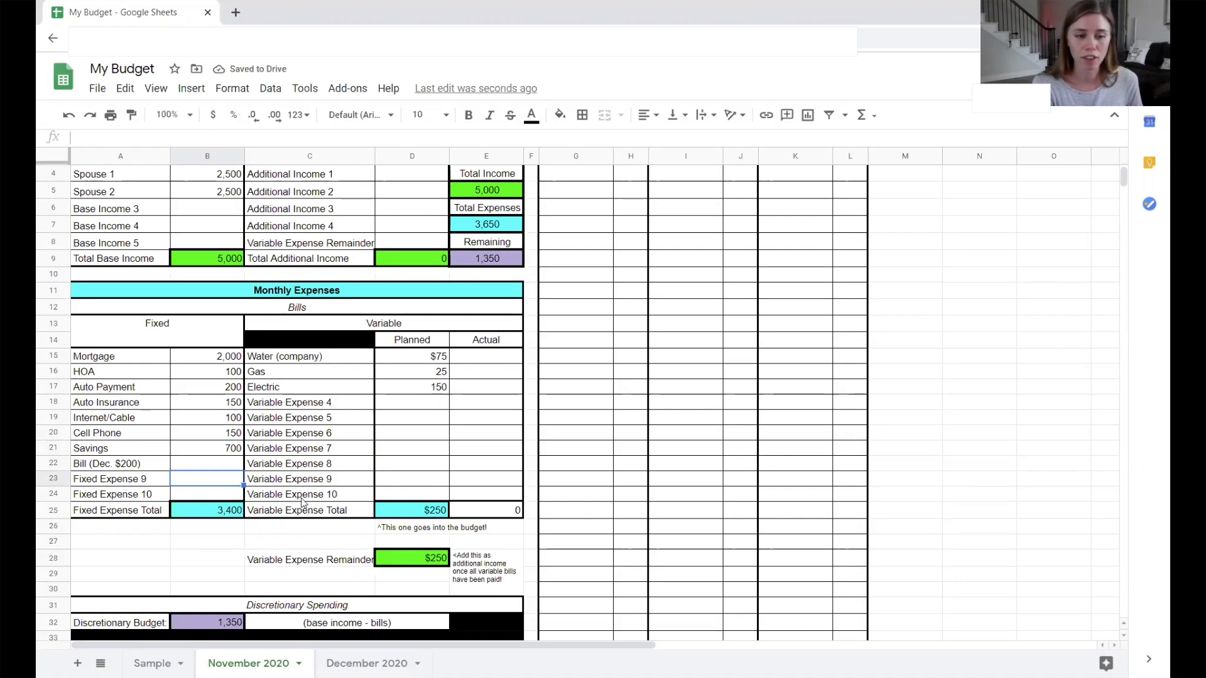
scroll(268, 496, "down", 2)
scroll(226, 514, "down", 2)
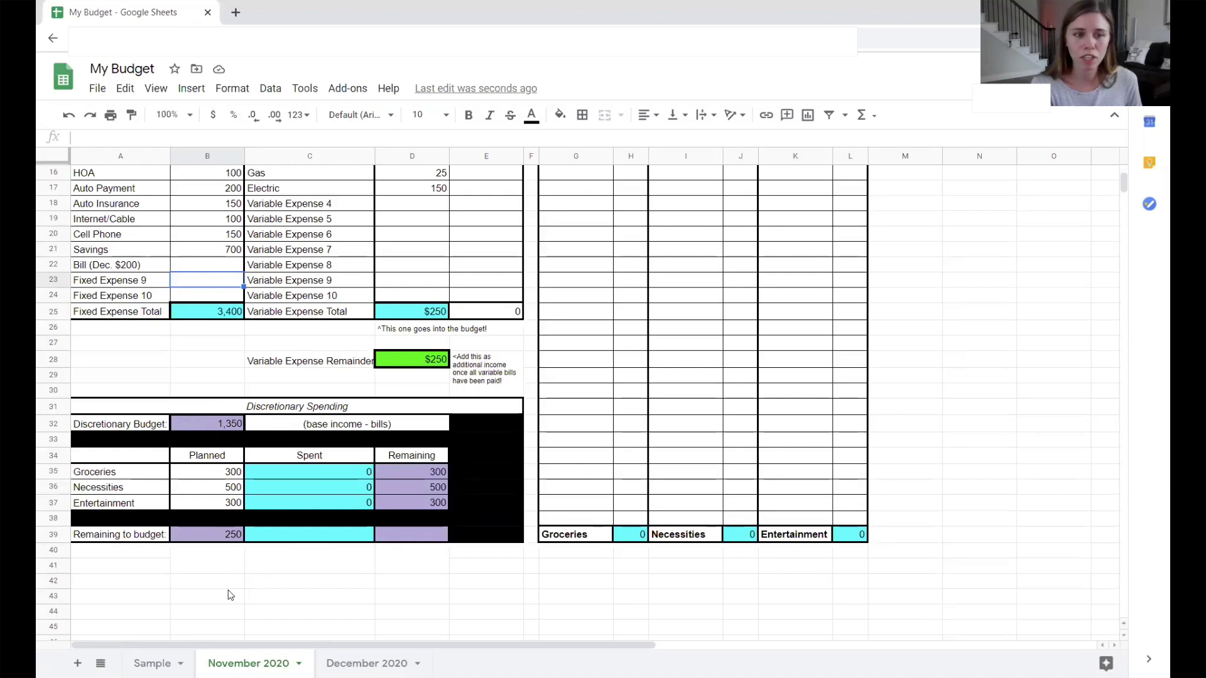
- Set the planned discretionary amount for Necessities to 750 and check the planned Remaining to budget formula
scroll(230, 596, "up", 1)
left_click(202, 536)
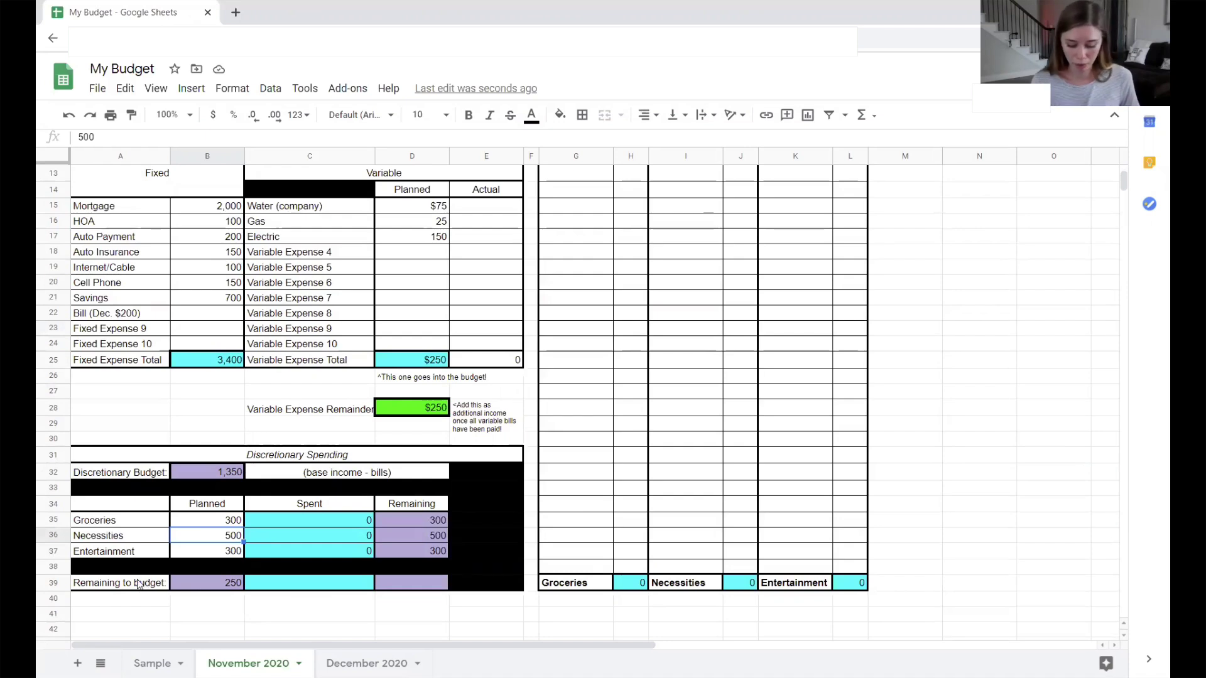
type("750")
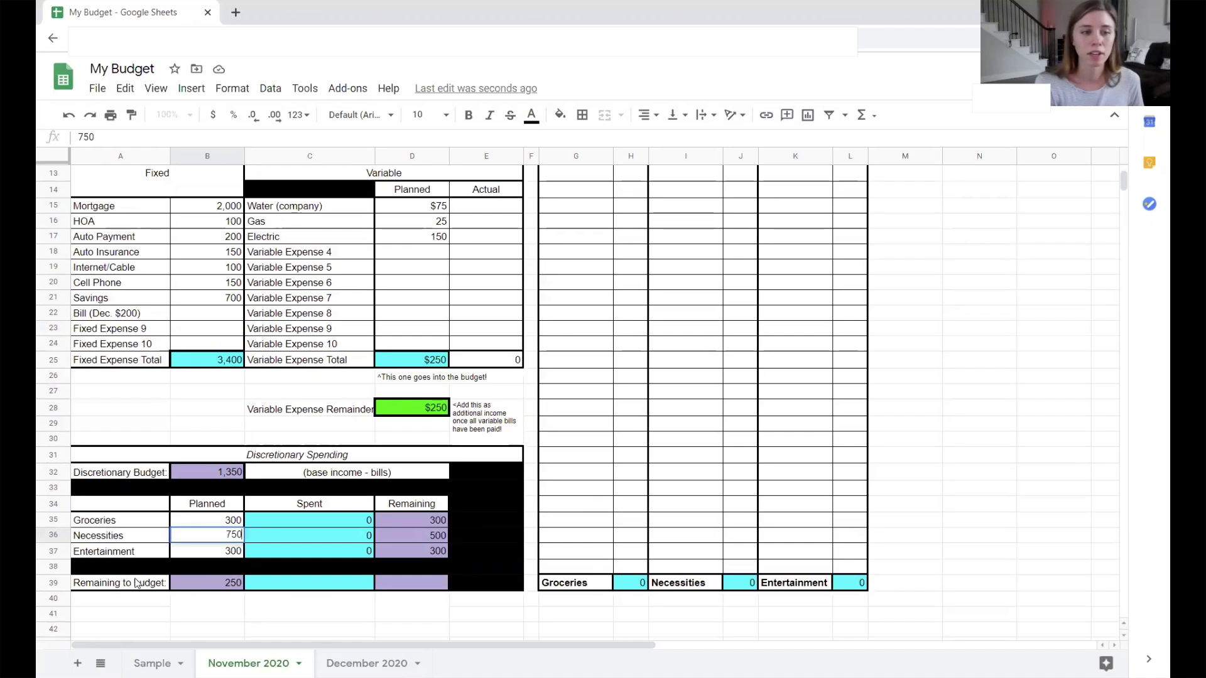
left_click(266, 533)
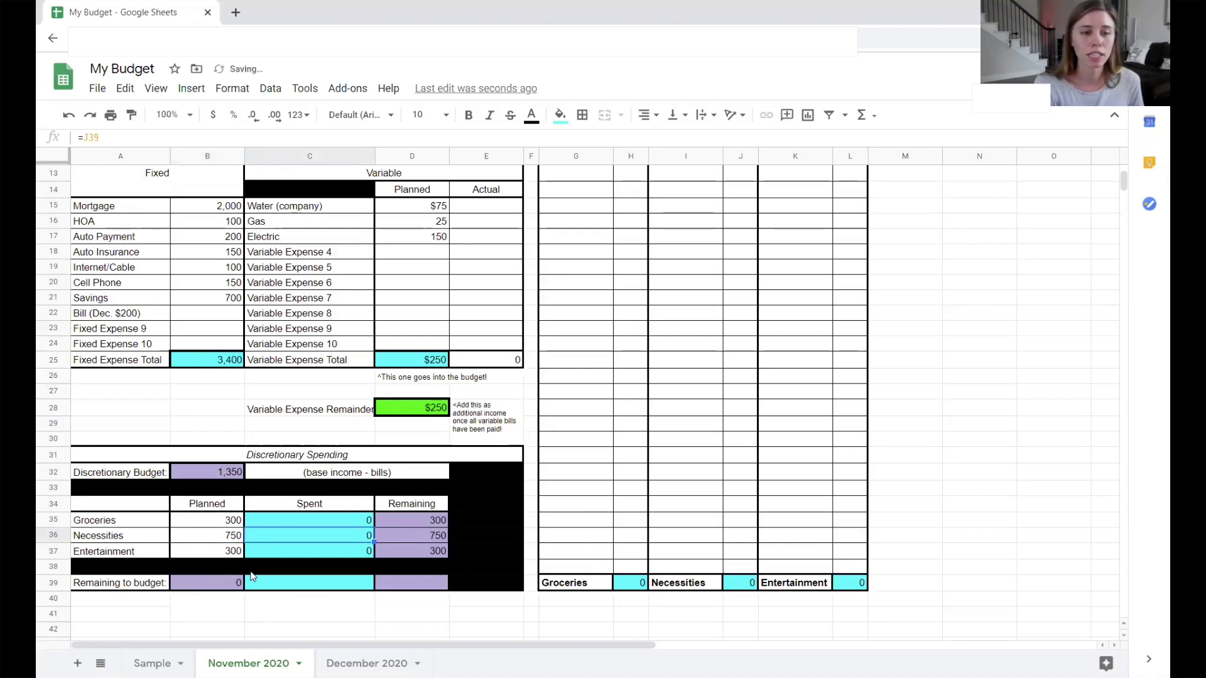
left_click(221, 587)
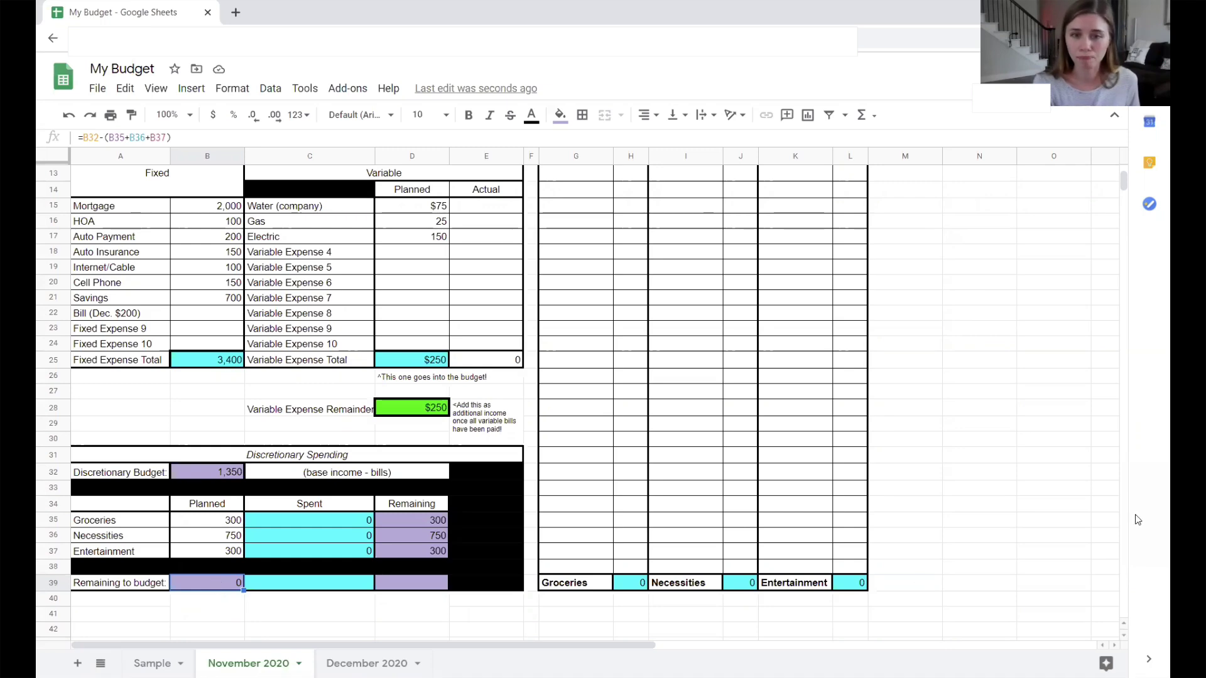
- Log a Kroger purchase of 45.87 in the first row of the Groceries discretionary spending list
scroll(748, 406, "up", 5)
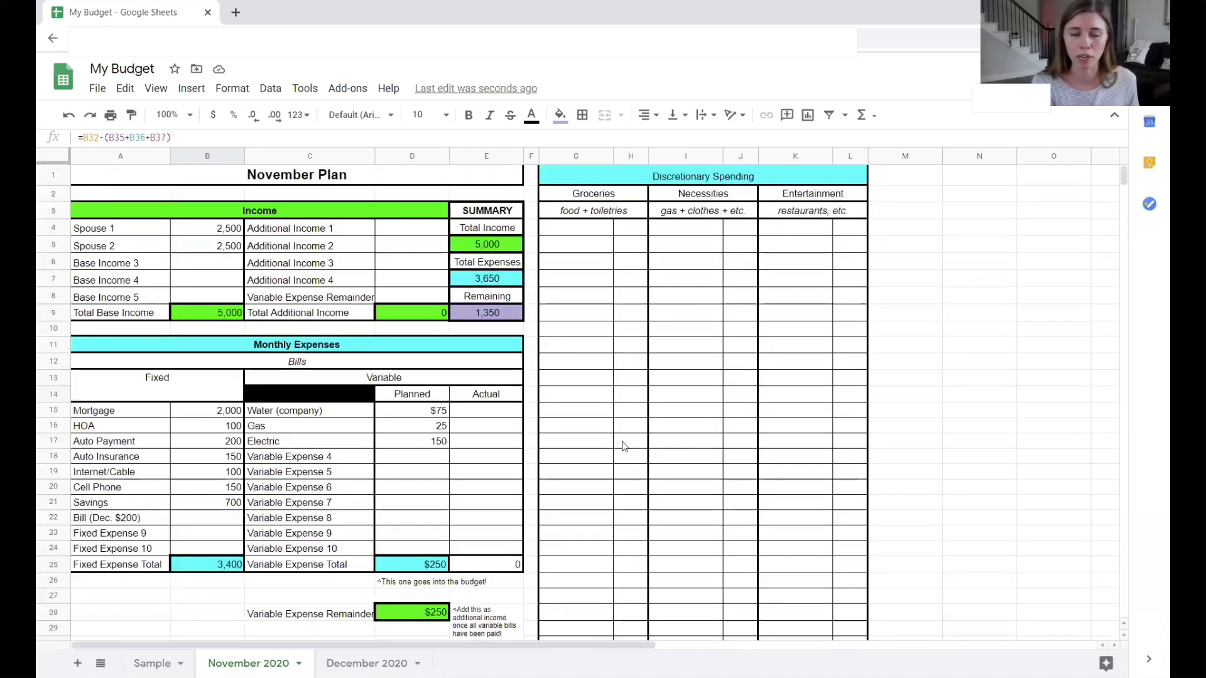
scroll(671, 431, "down", 5)
scroll(496, 465, "down", 3)
scroll(256, 494, "up", 8)
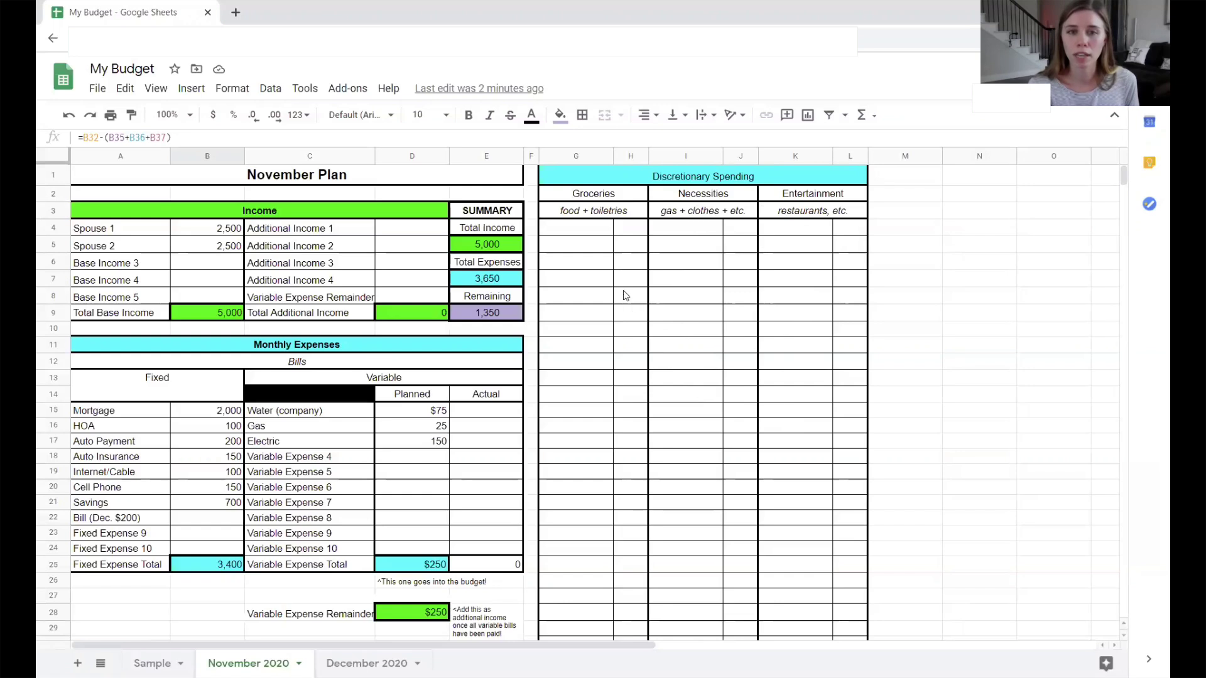
left_click(591, 234)
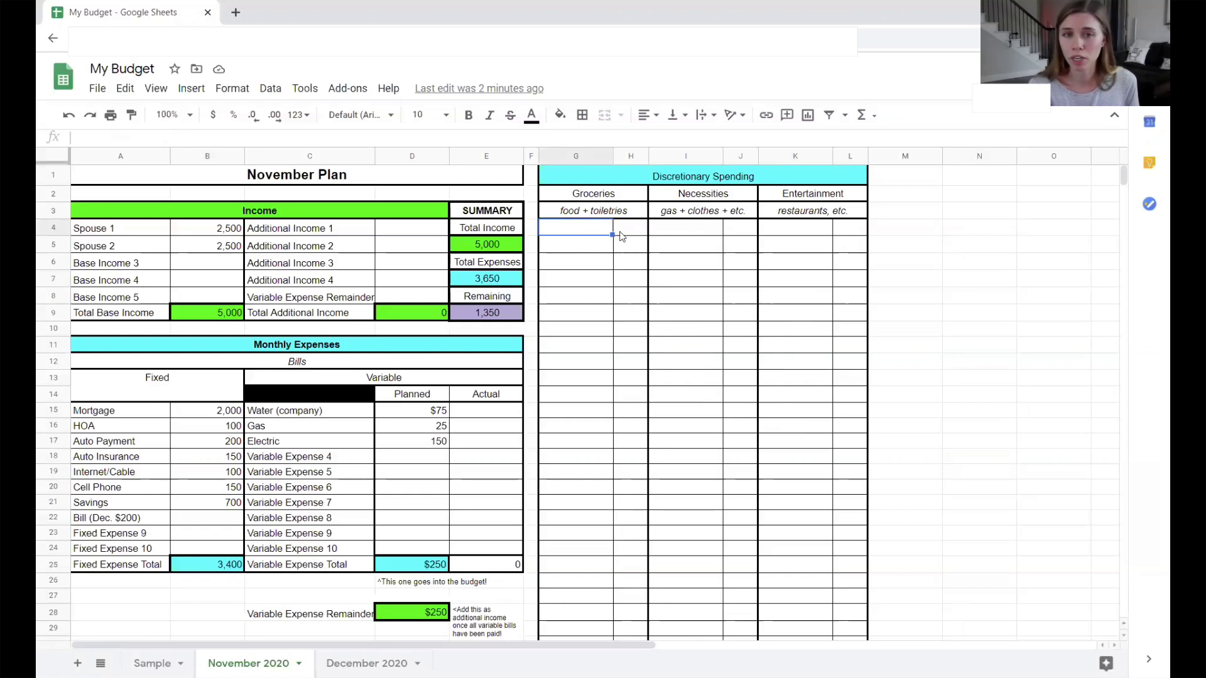
scroll(752, 495, "down", 3)
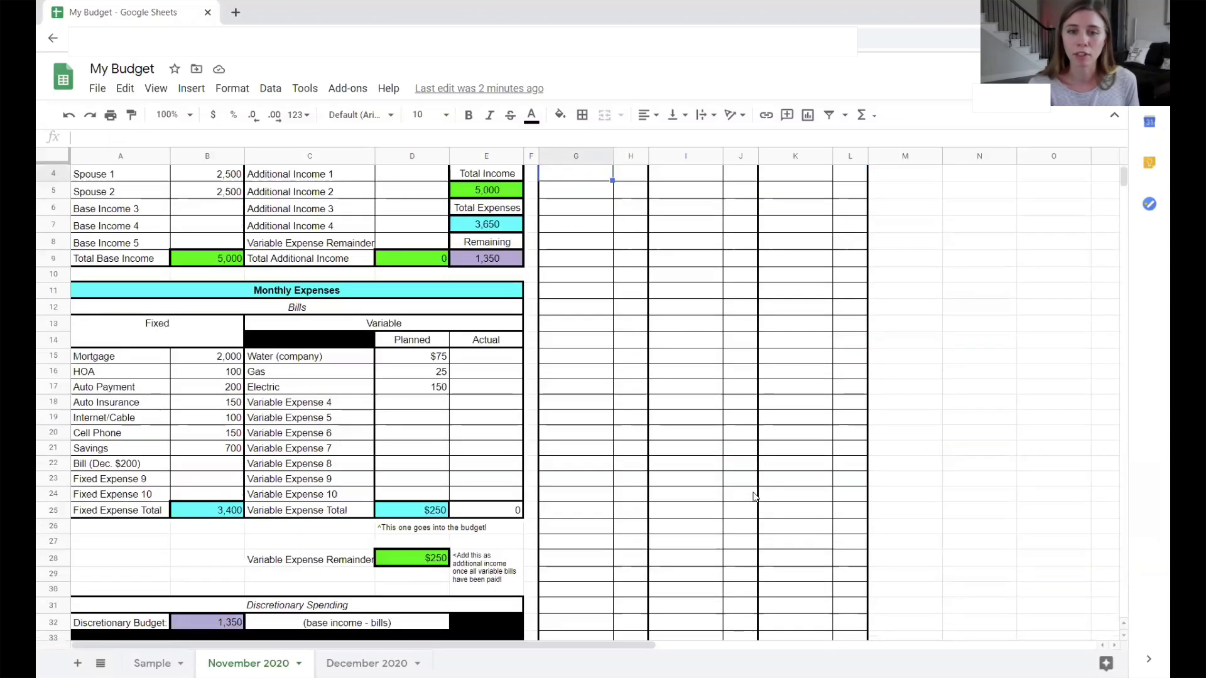
scroll(753, 496, "down", 6)
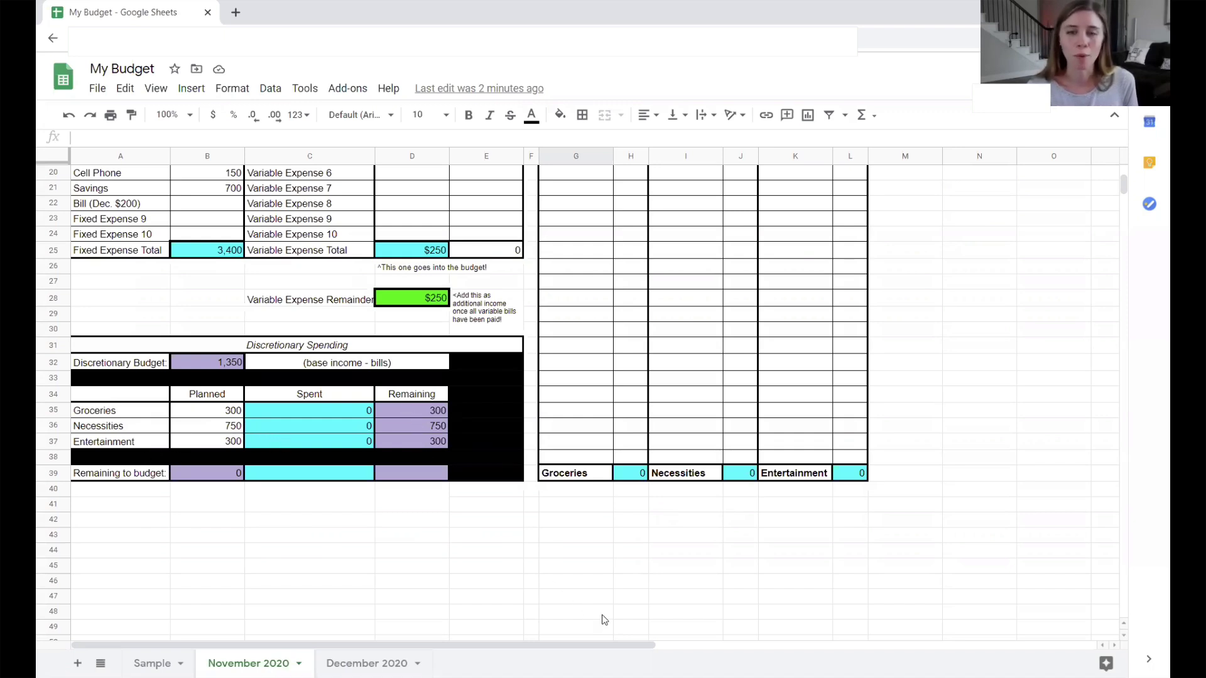
scroll(736, 580, "up", 5)
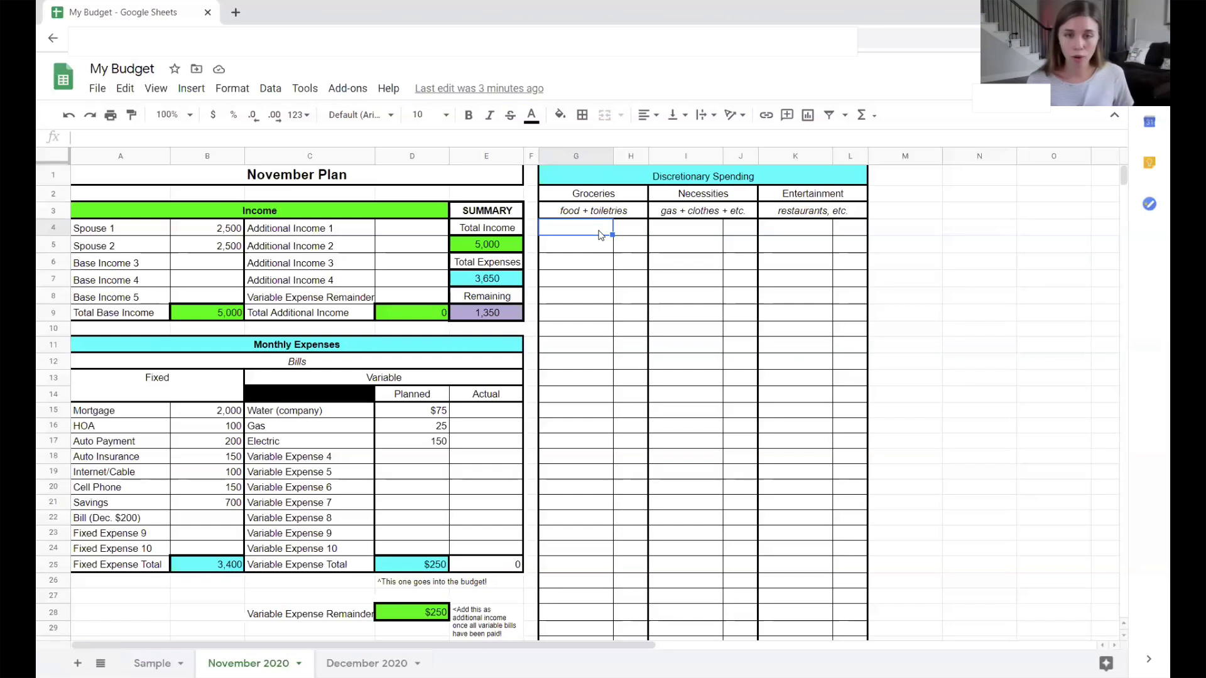
type("Kroger")
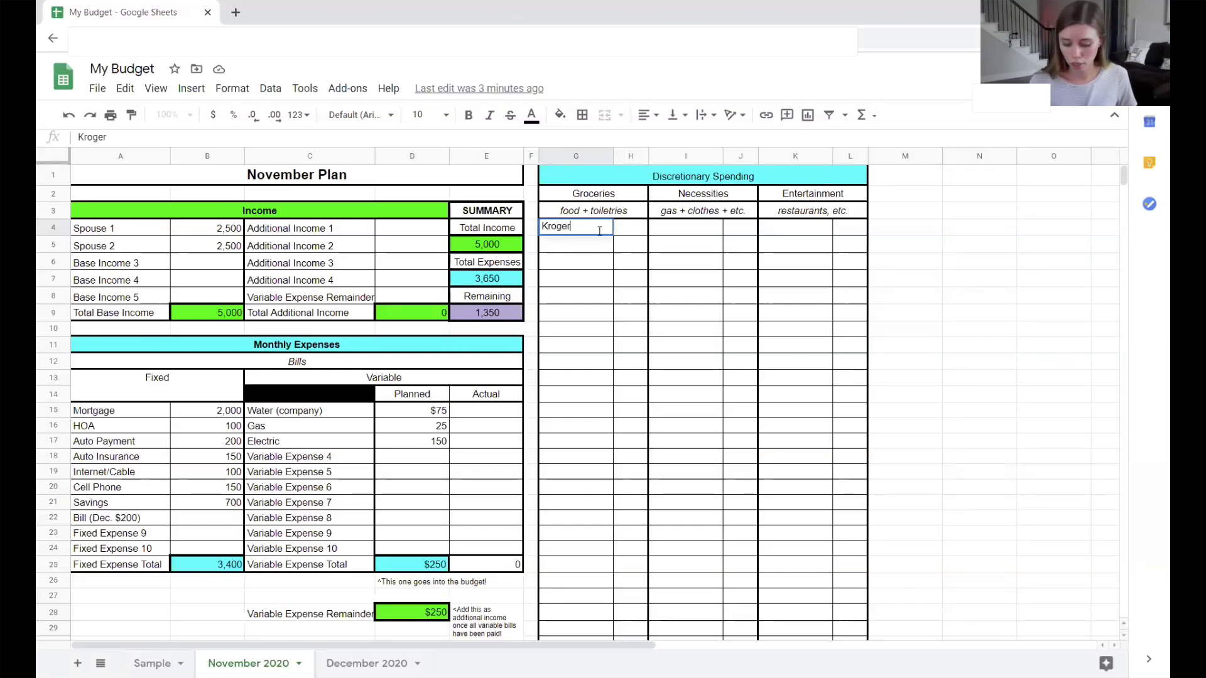
key("Tab")
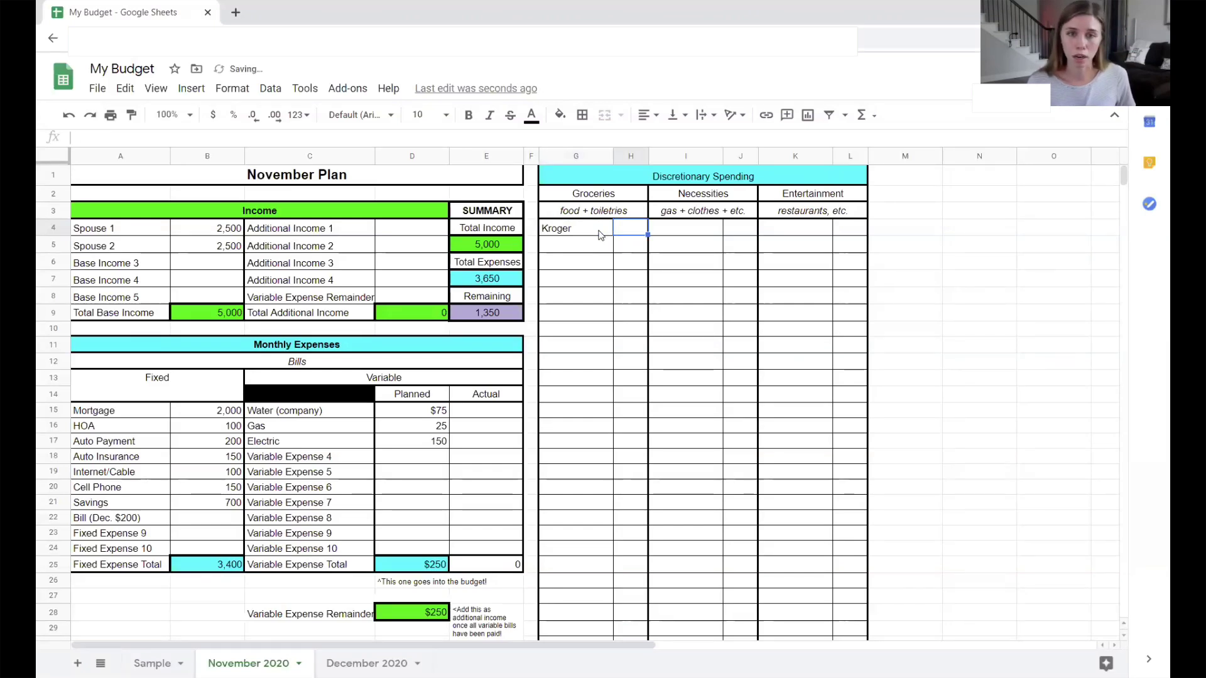
type("45.87")
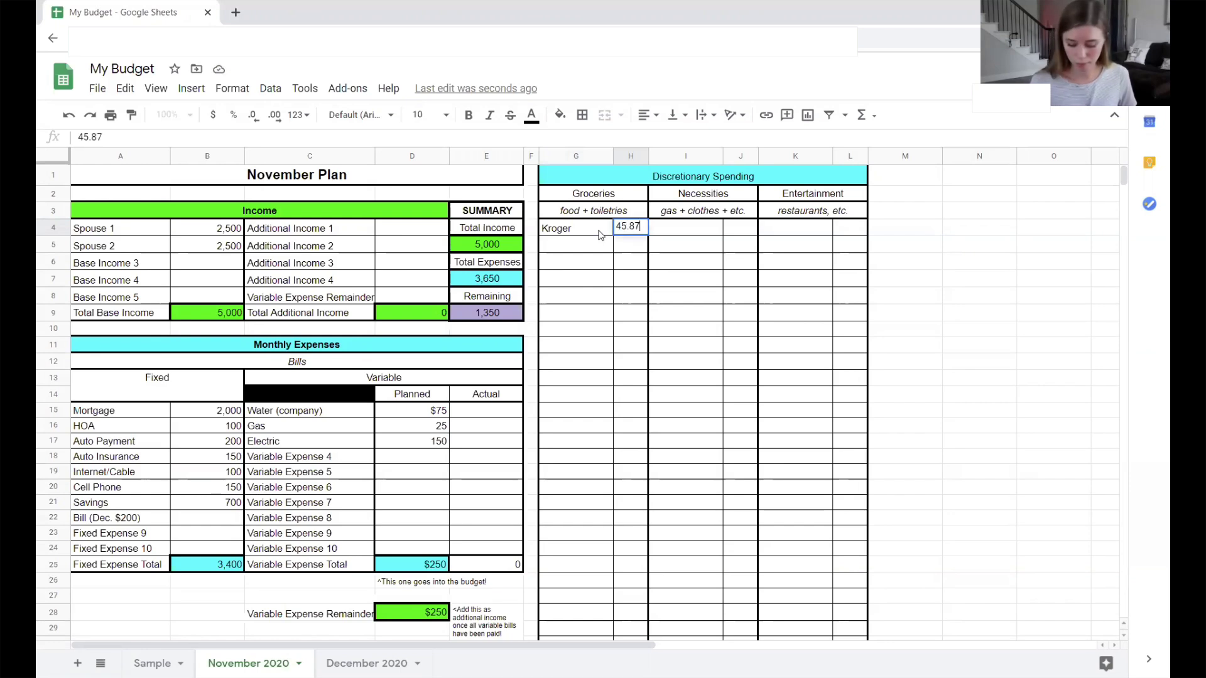
key("Return")
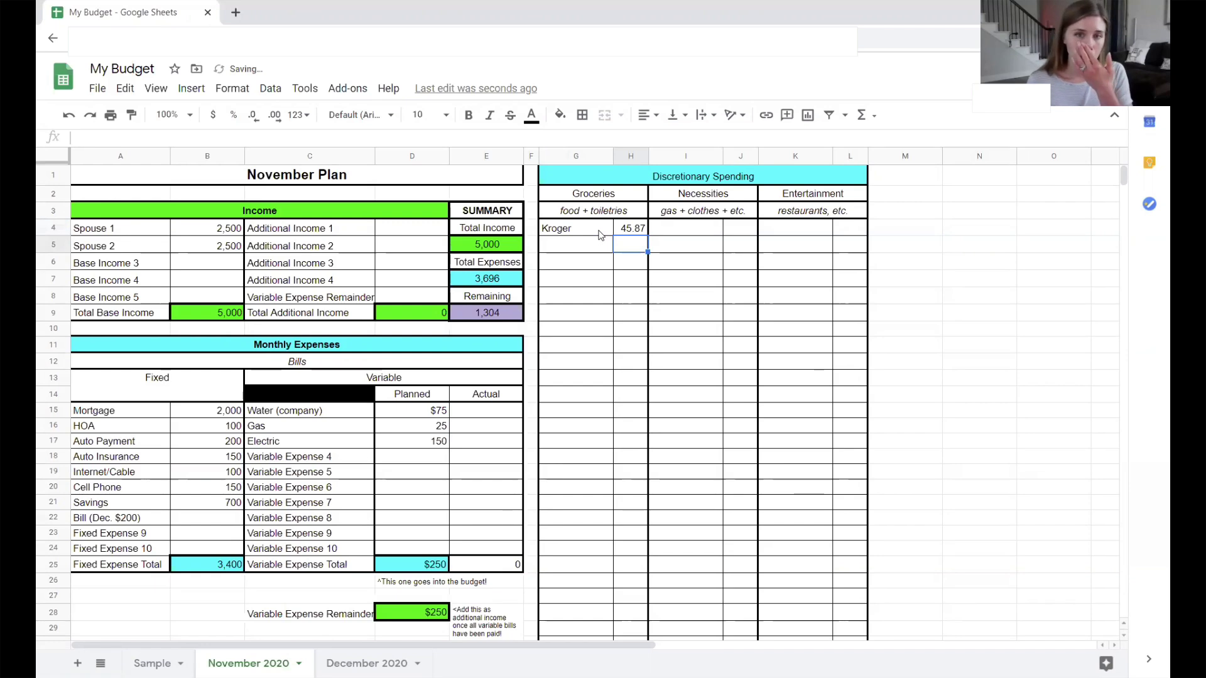
- Log a Shell purchase of 23.40 in the first row of the Necessities spending list
key("Right")
key("Up")
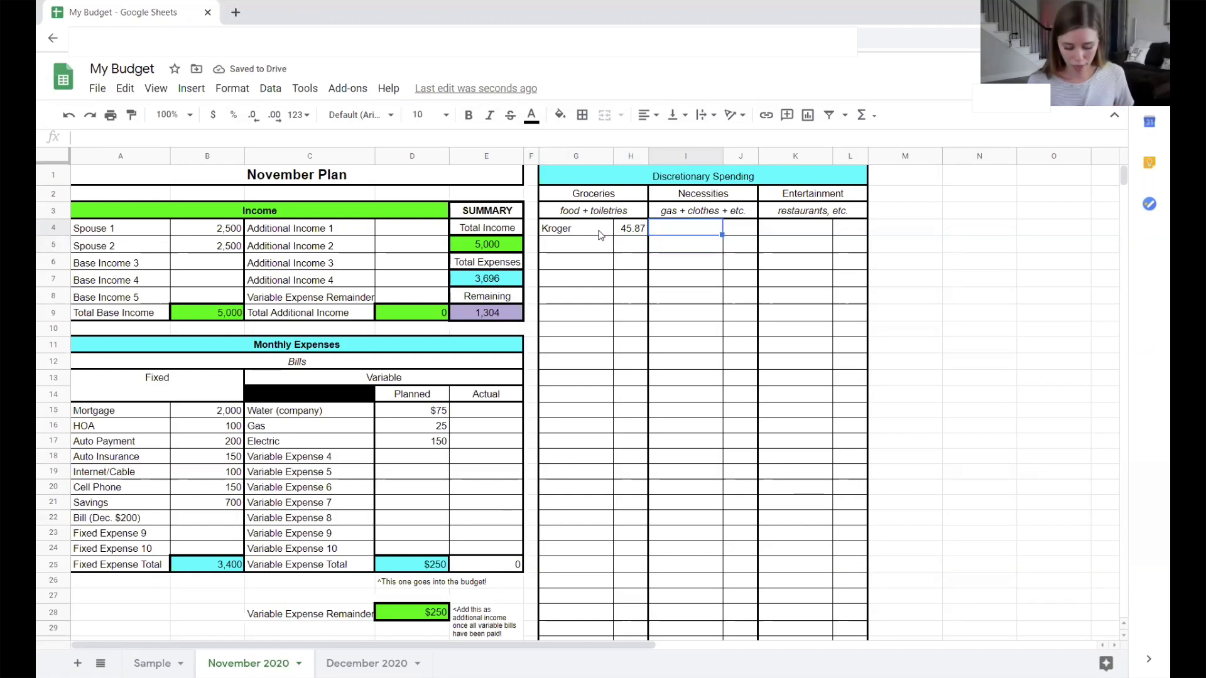
type("Shell")
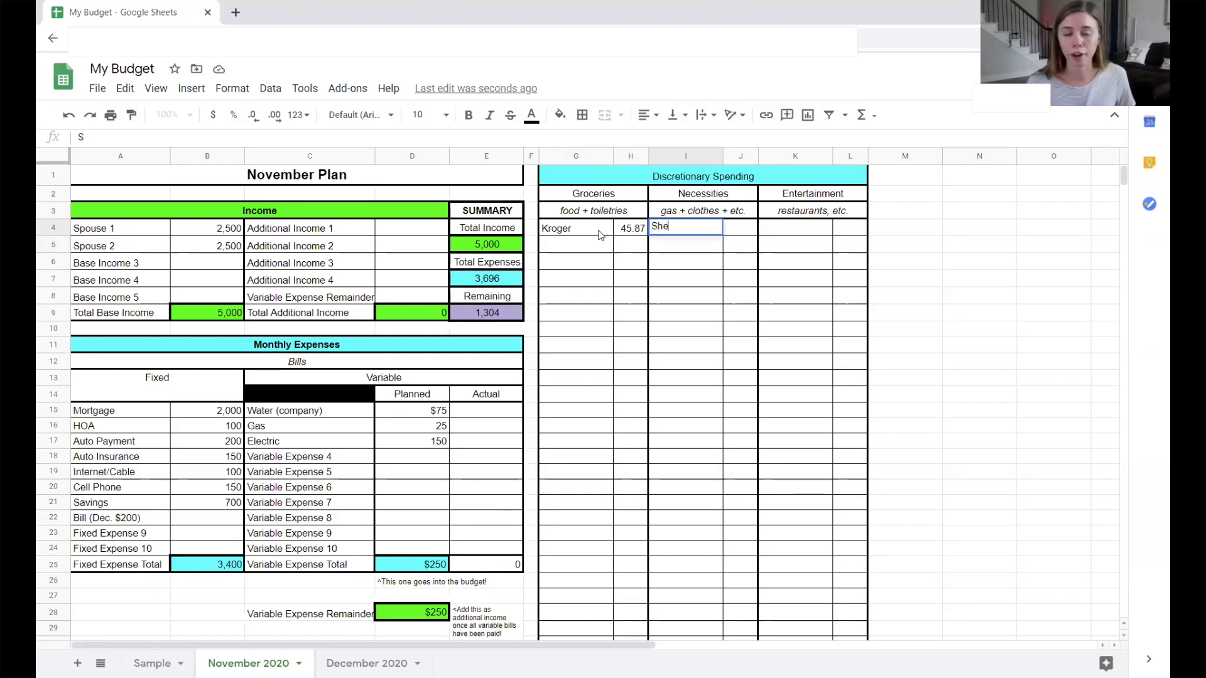
key("Tab")
type("23.40")
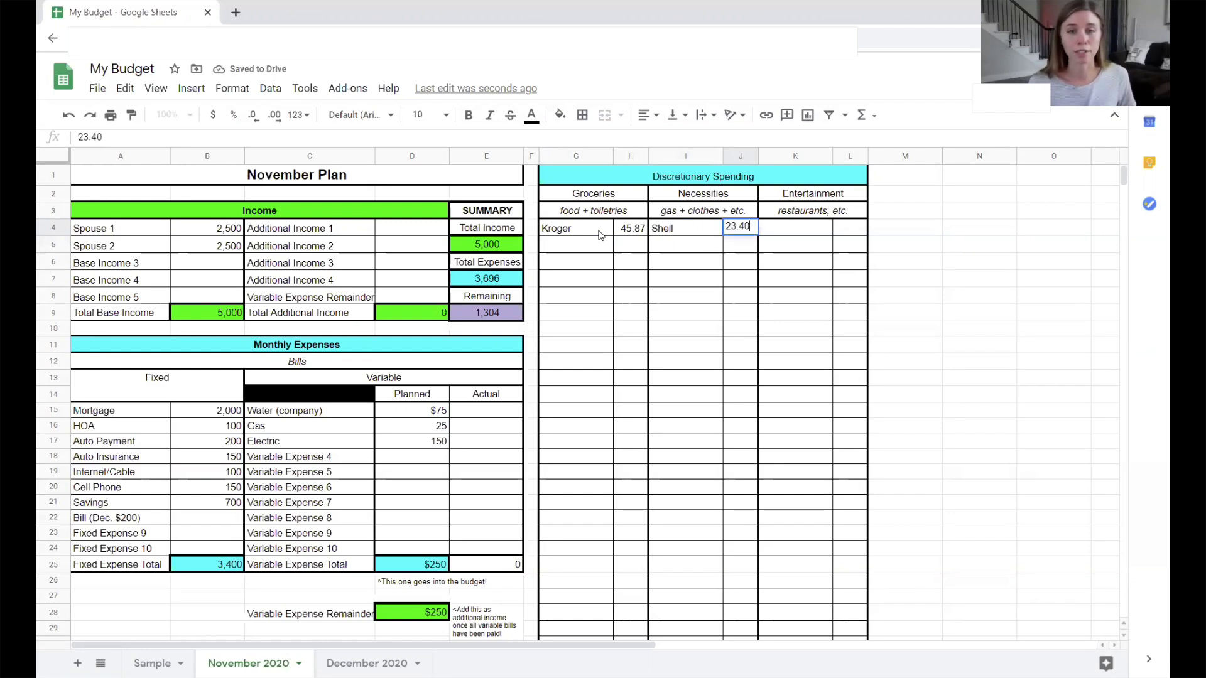
key("Tab")
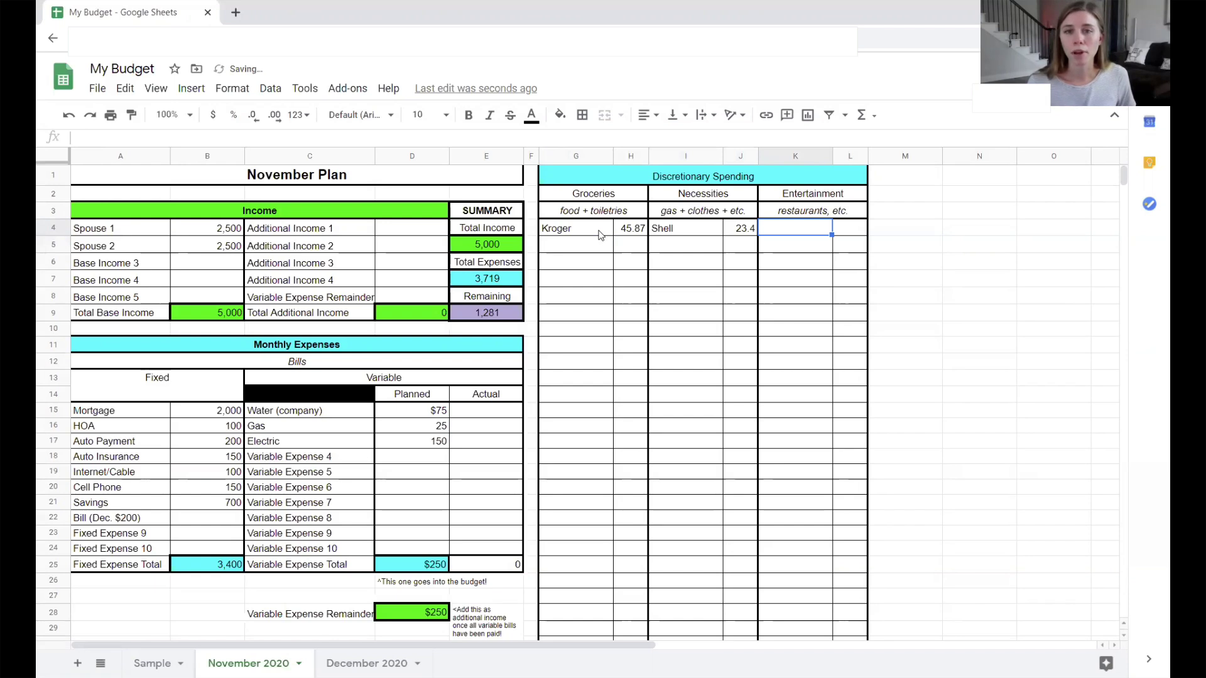
- Log a Sonic purchase of 8.47 in the first Entertainment row and check the spent and remaining amounts per category
type("Sonic")
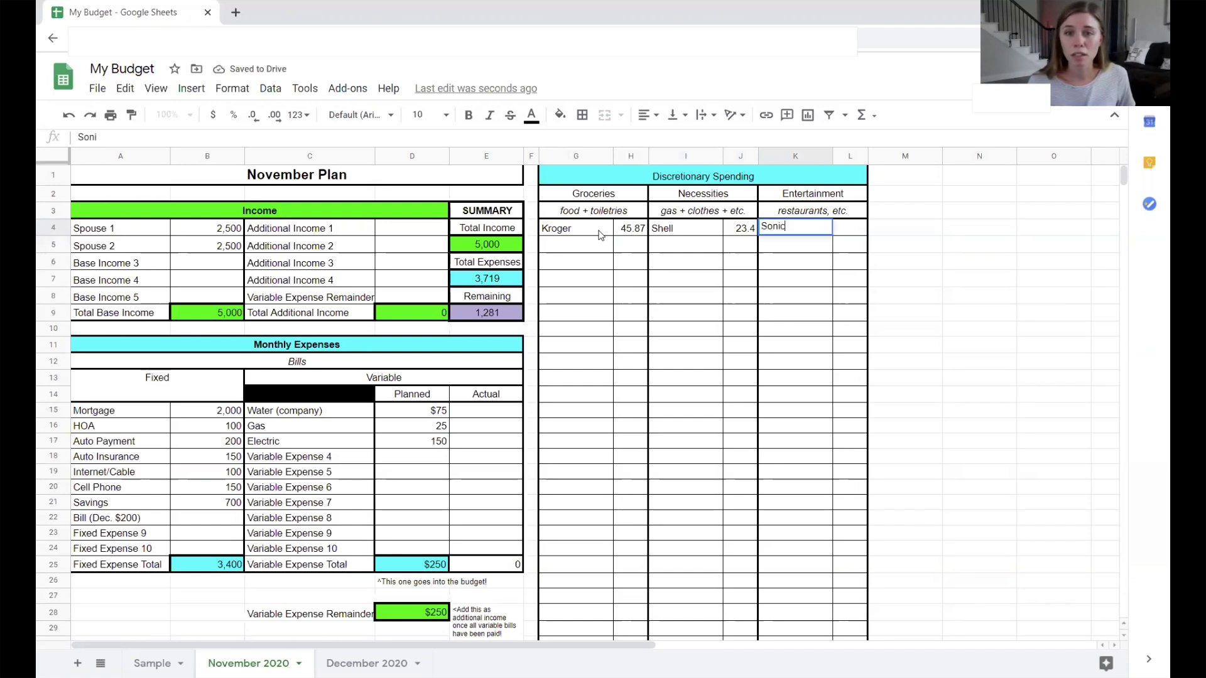
key("Tab")
type("8.47")
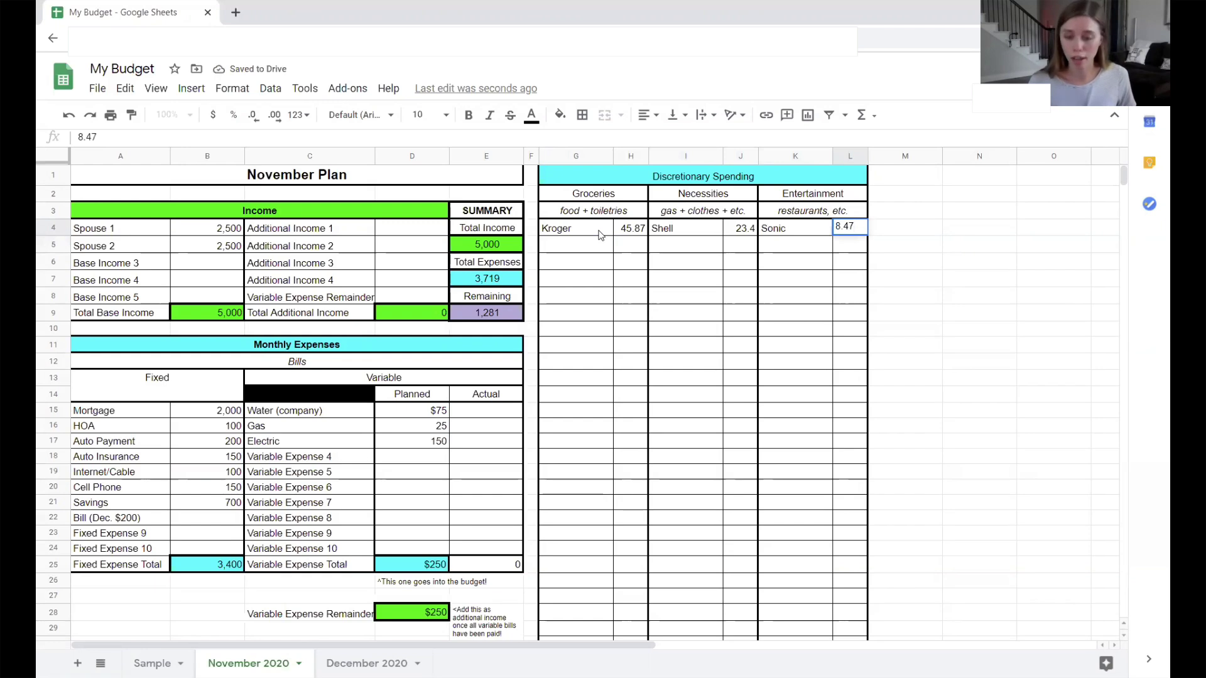
key("Return")
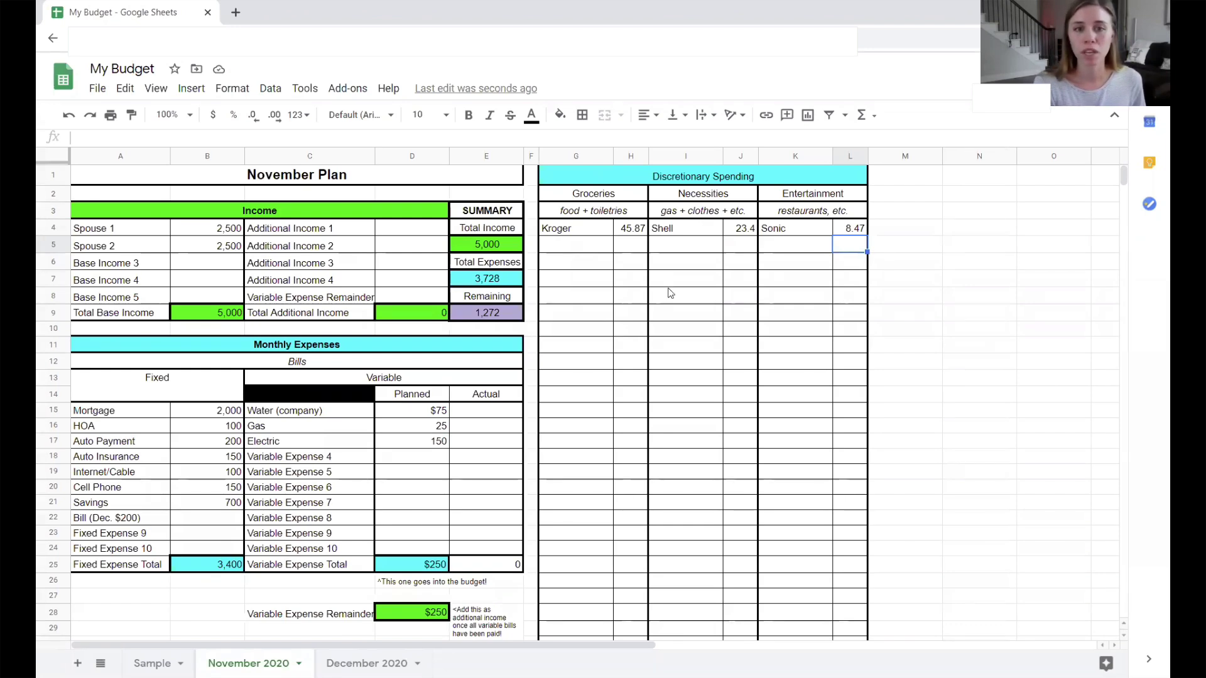
scroll(691, 331, "down", 5)
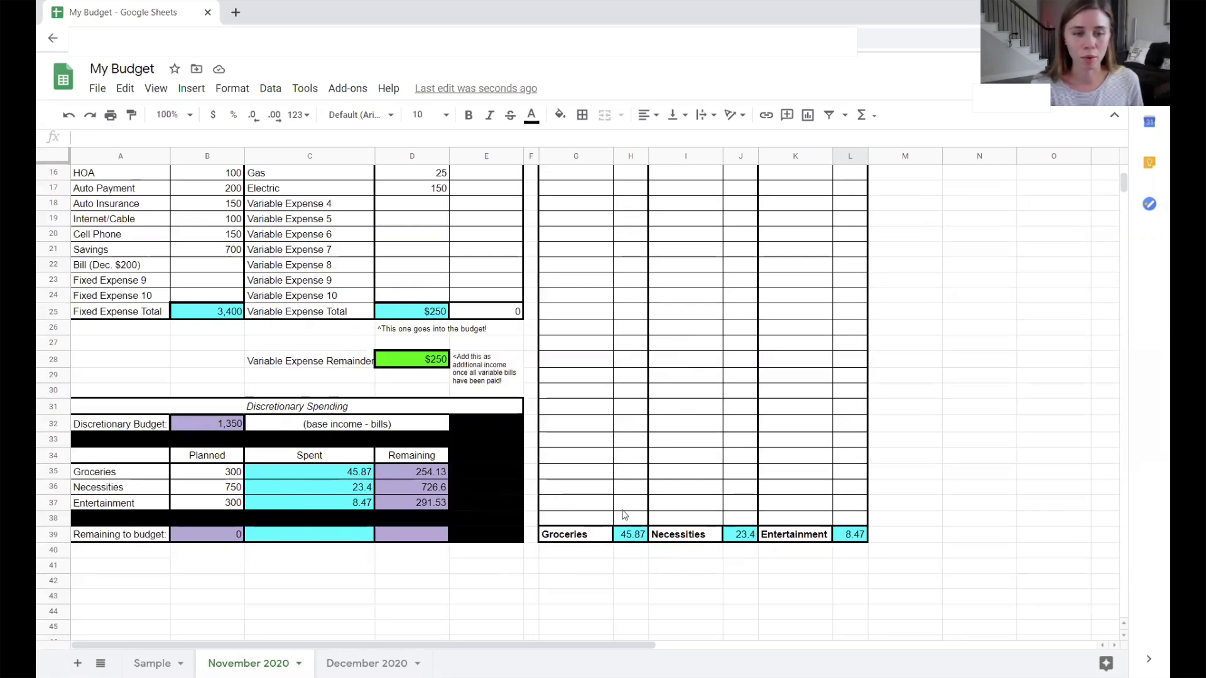
- Log a second grocery purchase labelled Kroget with an amount of 42.51 below the Kroger entry
scroll(597, 506, "up", 5)
left_click(588, 246)
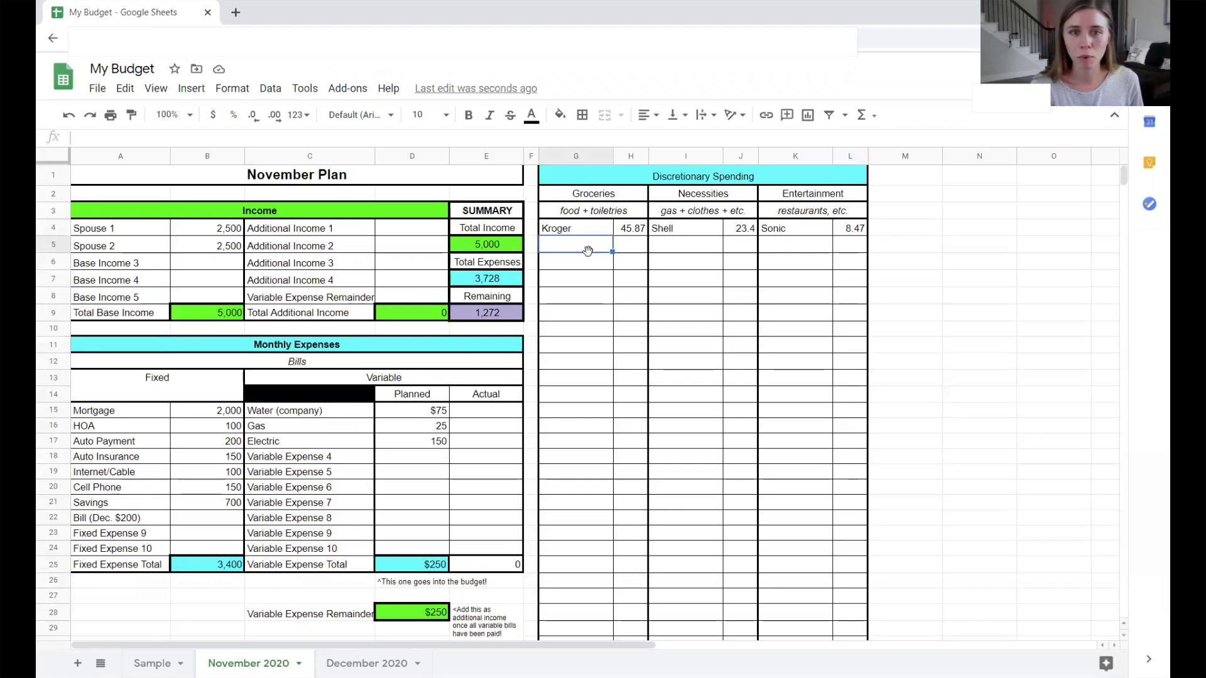
type("Kroget")
key("Tab")
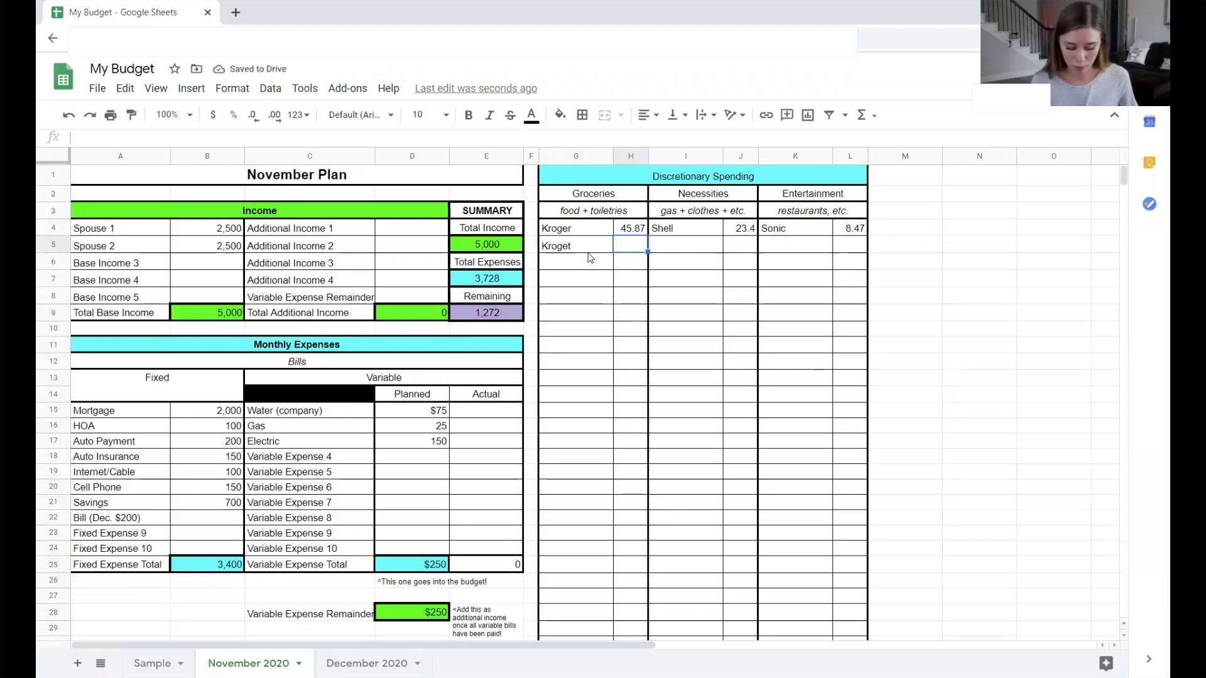
type("42.")
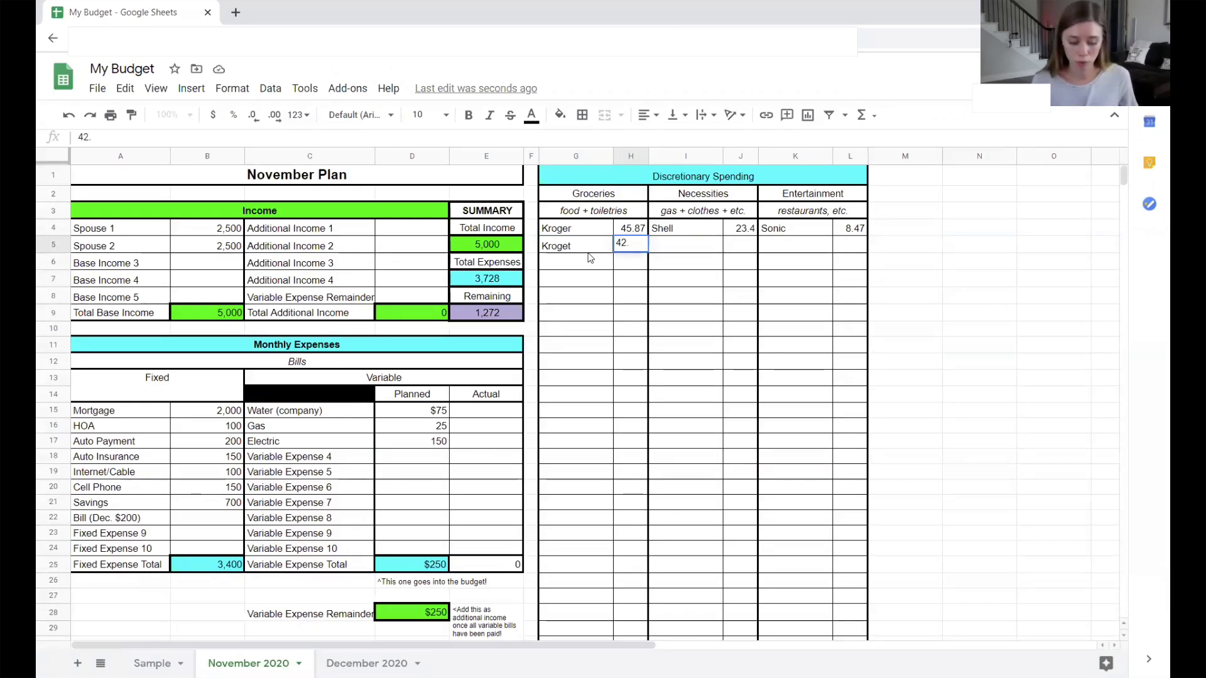
type("51")
key("Return")
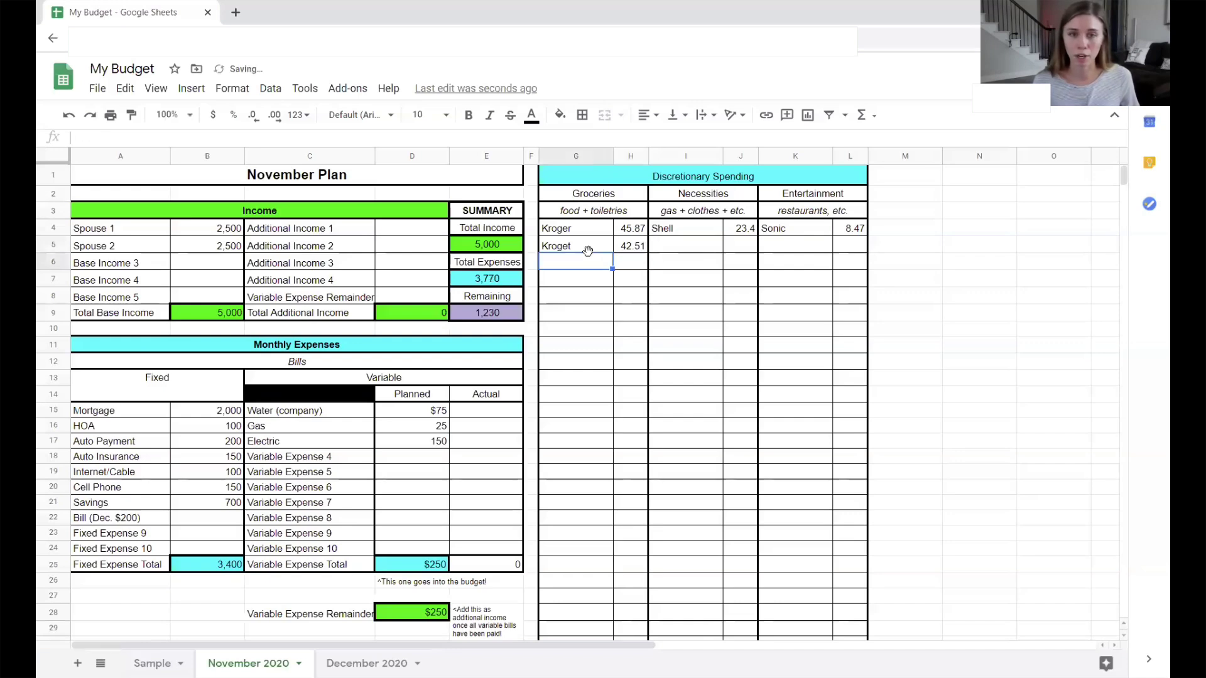
- Log a Costco purchase of 65.03 in the third row of the Groceries spending list
type("Cos")
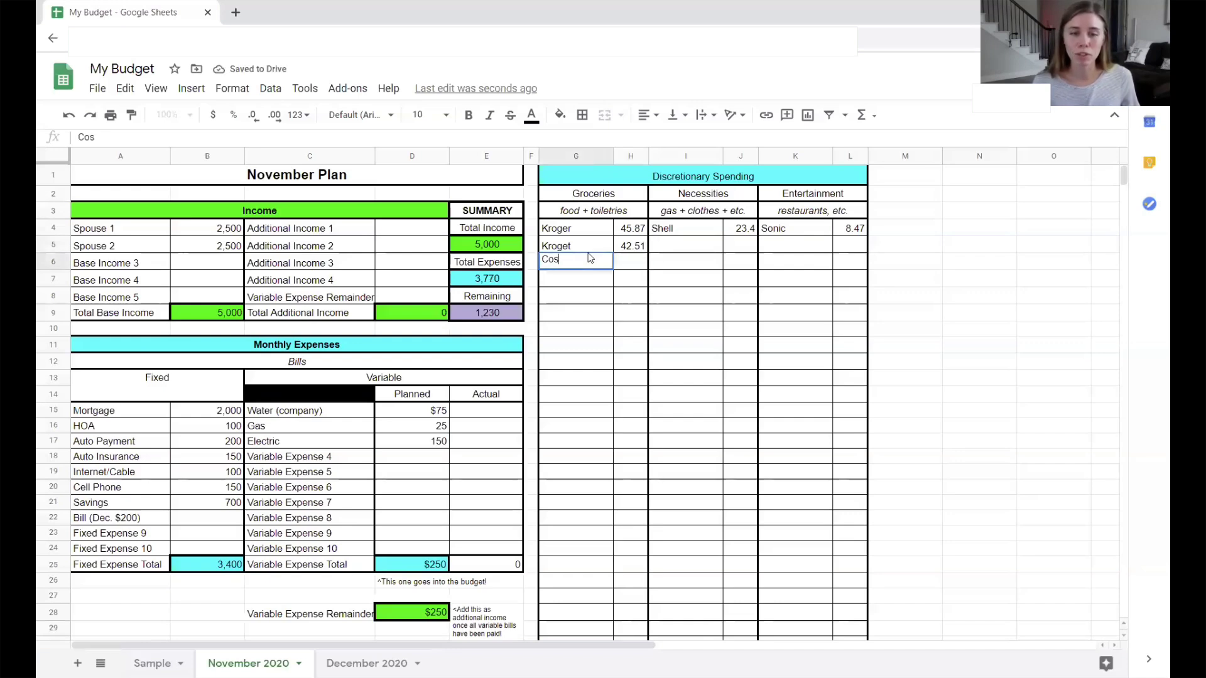
type("tco")
key("Tab")
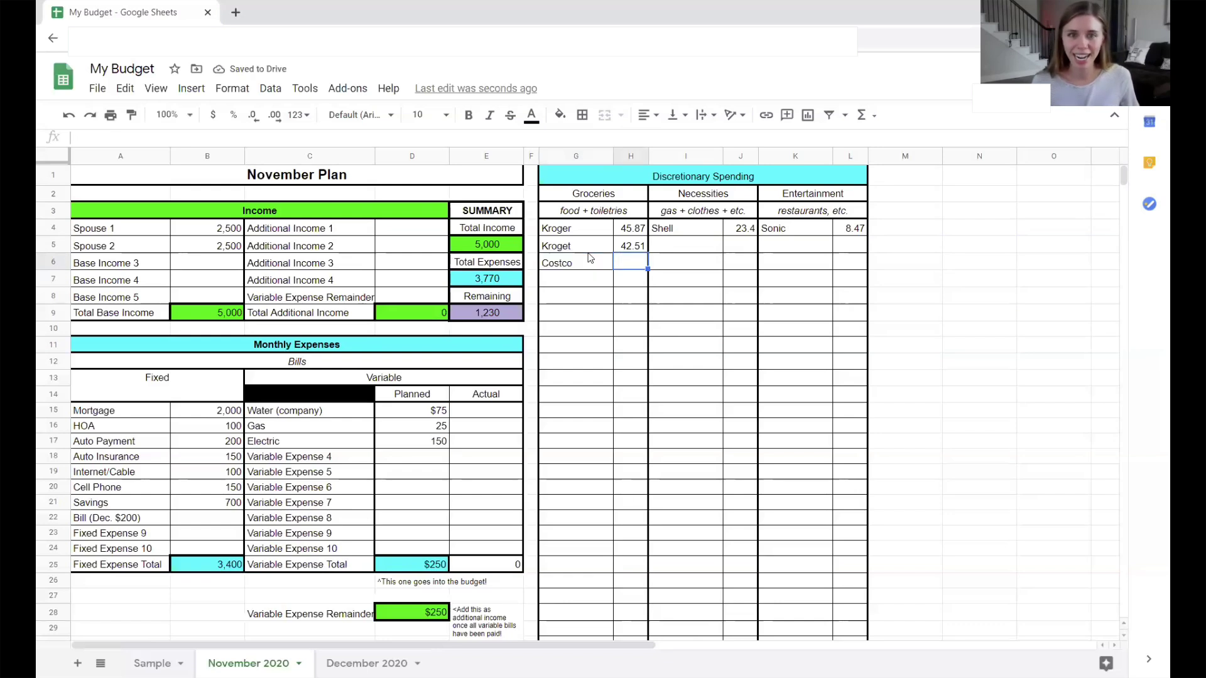
type("65.03")
key("Return")
- Log a second Shell purchase of 22.10 in the next free row of the Necessities spending list
key("Right")
key("Up")
key("Up")
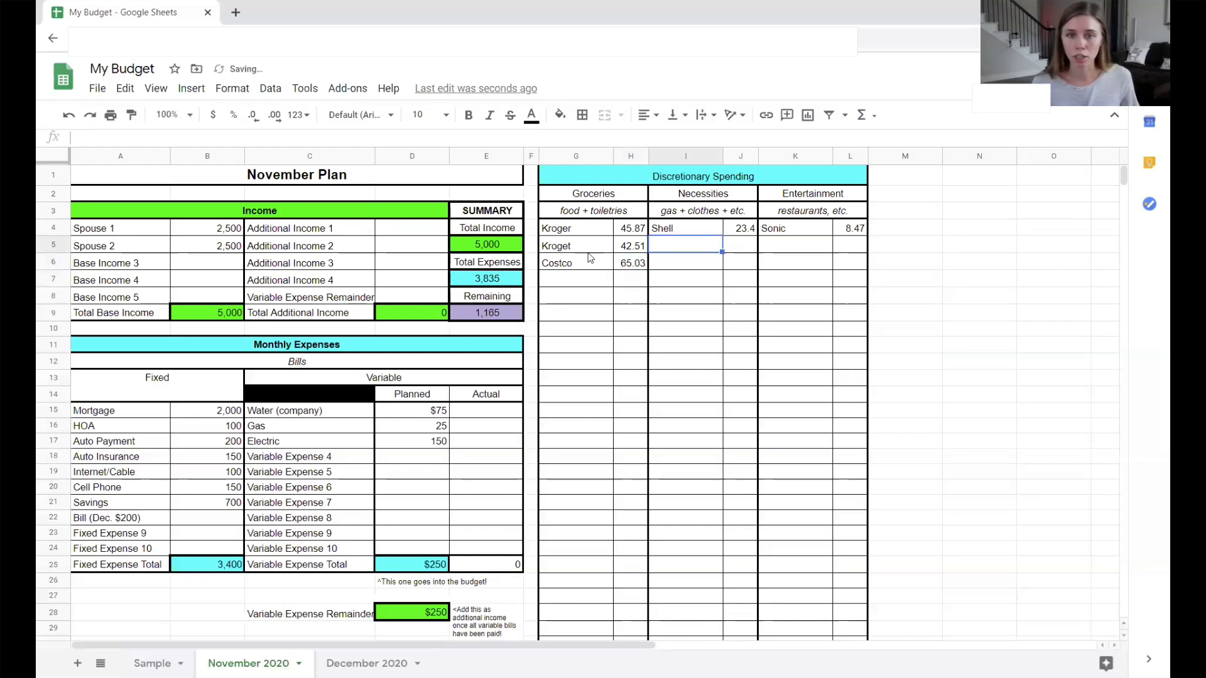
type("Shell")
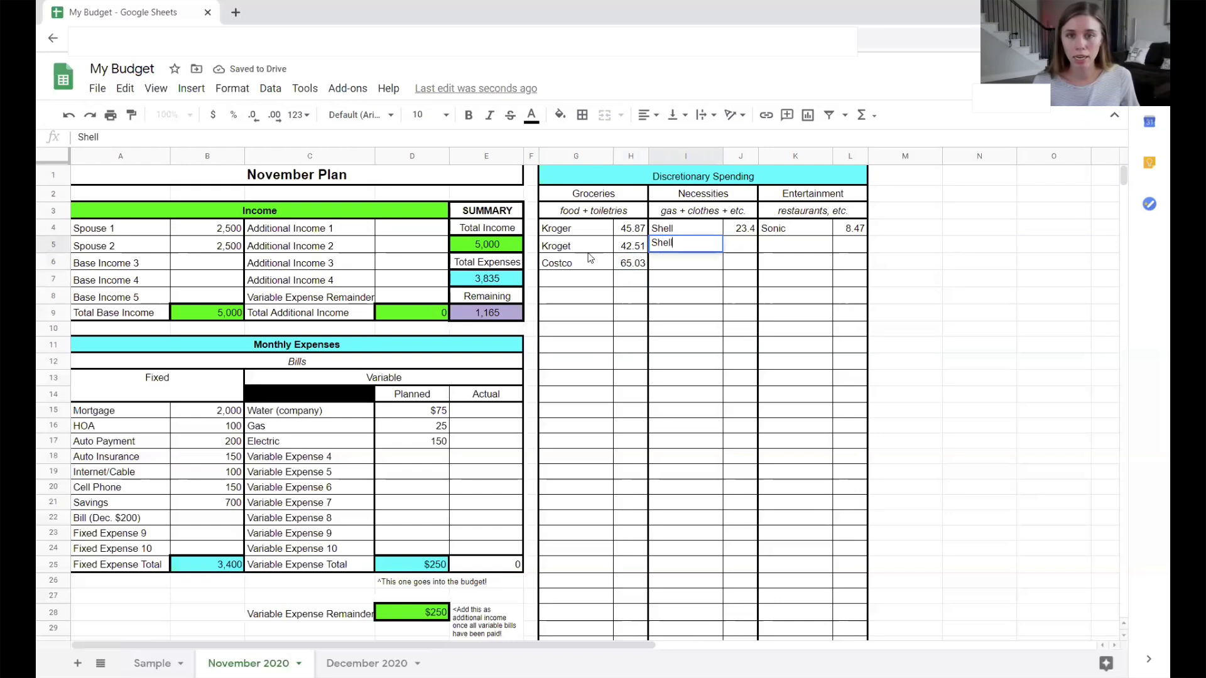
key("Tab")
type("22.10")
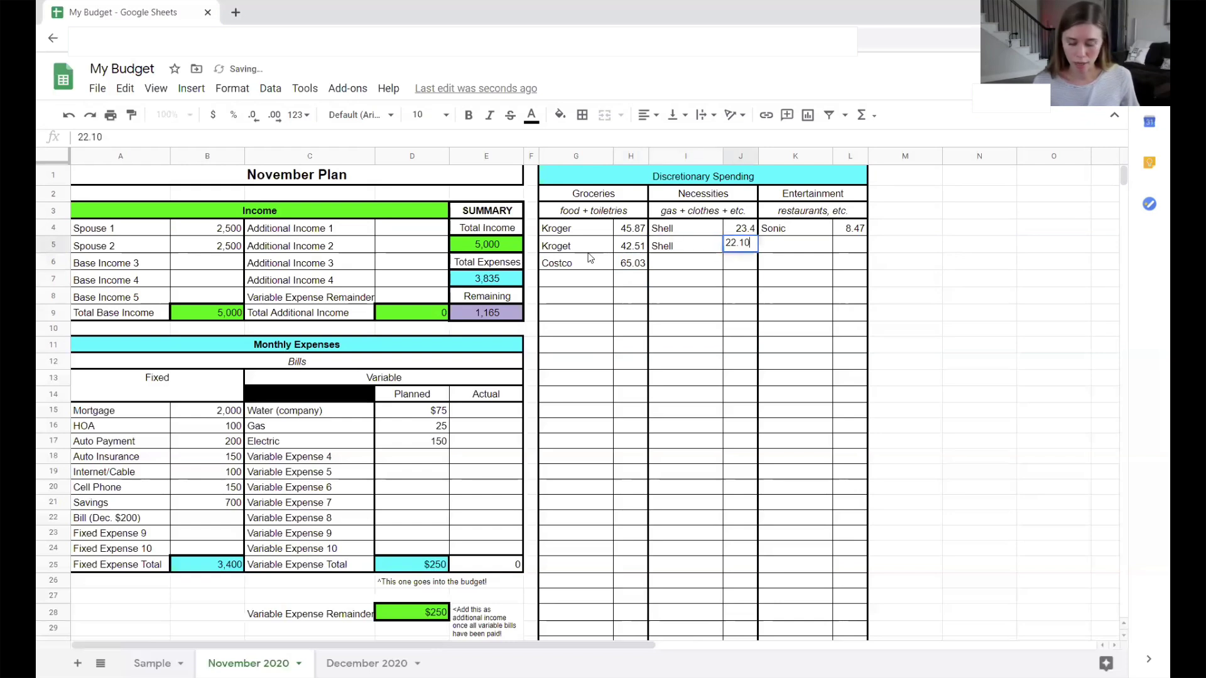
key("Return")
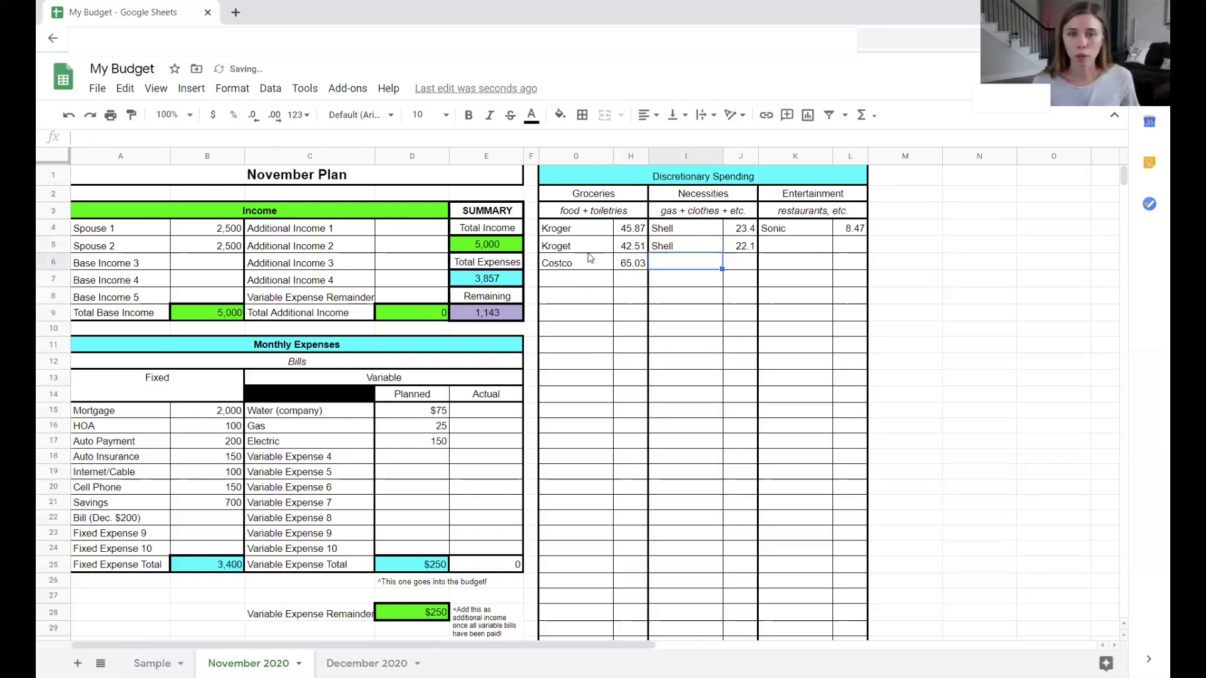
- Log an Old Navy purchase of 30.01 in the third row of the Necessities spending list
type("Old Navy")
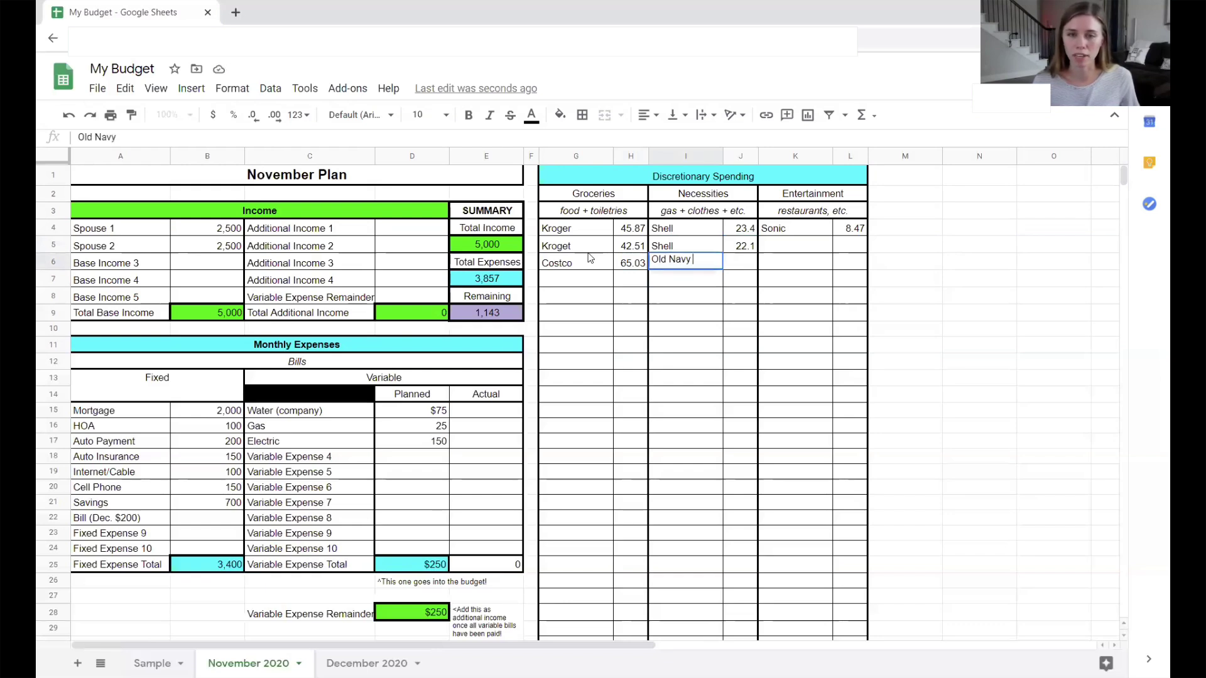
key("Tab")
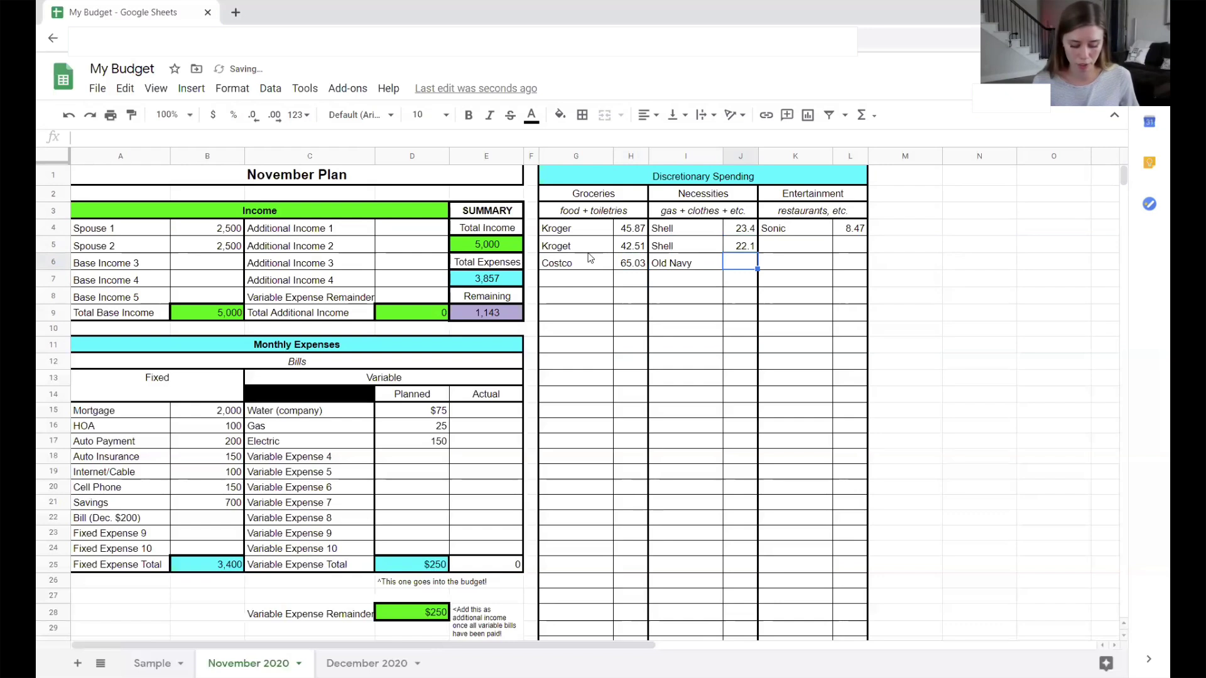
type("30.01")
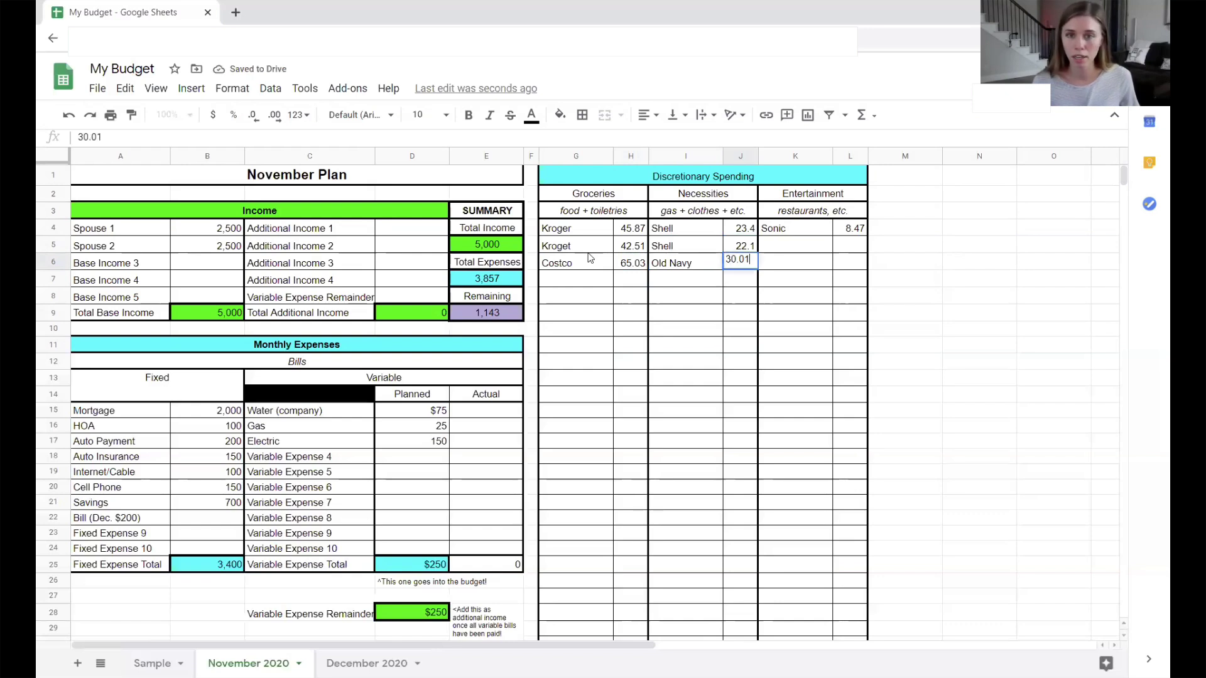
key("Tab")
- Log a Pizza purchase of 22.09 in the second row of the Entertainment spending list
key("Up")
type("Pizza")
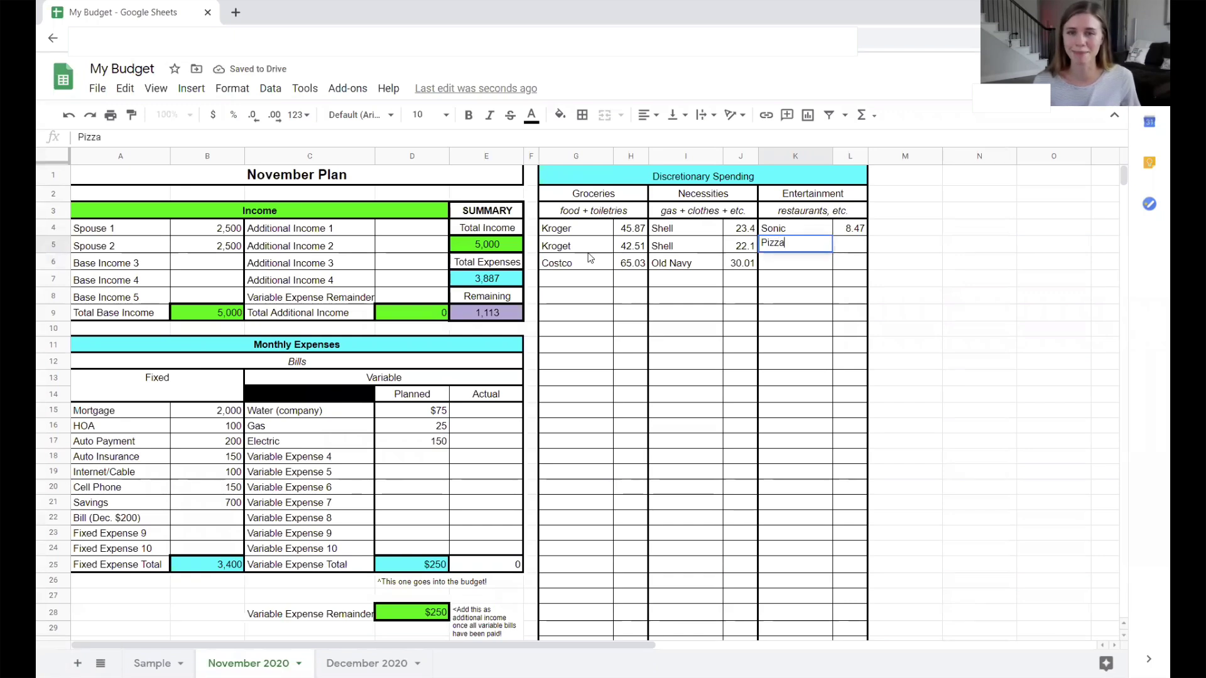
key("Tab")
type("22")
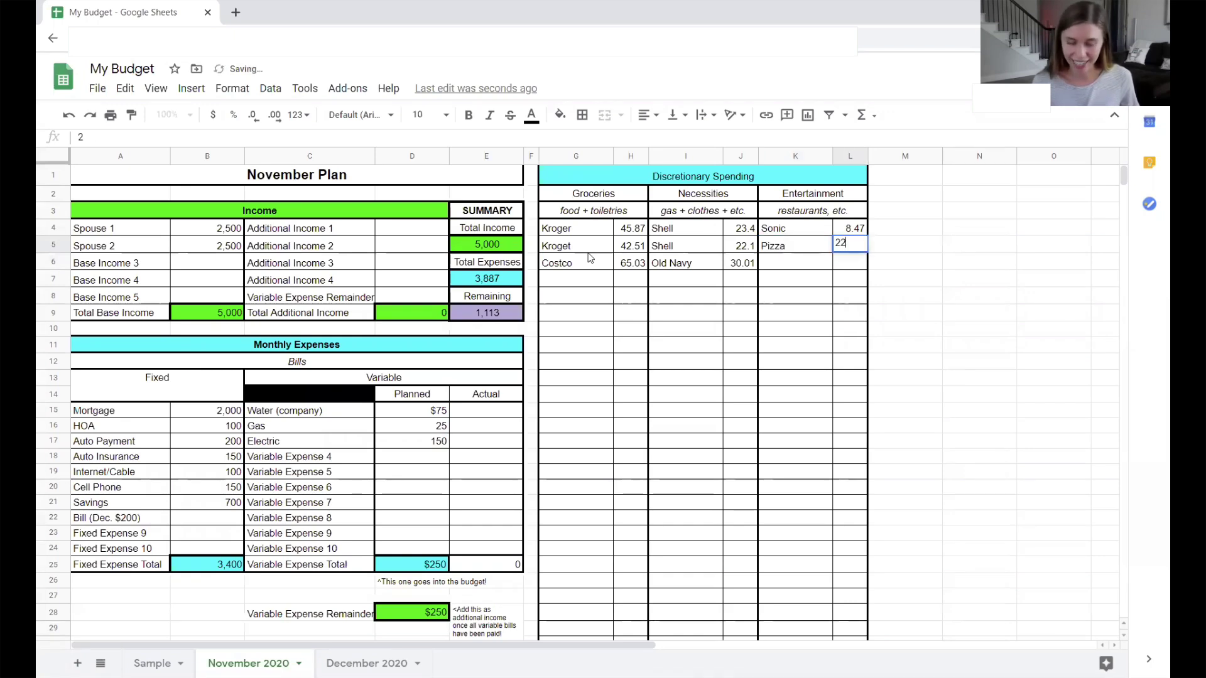
type(".09")
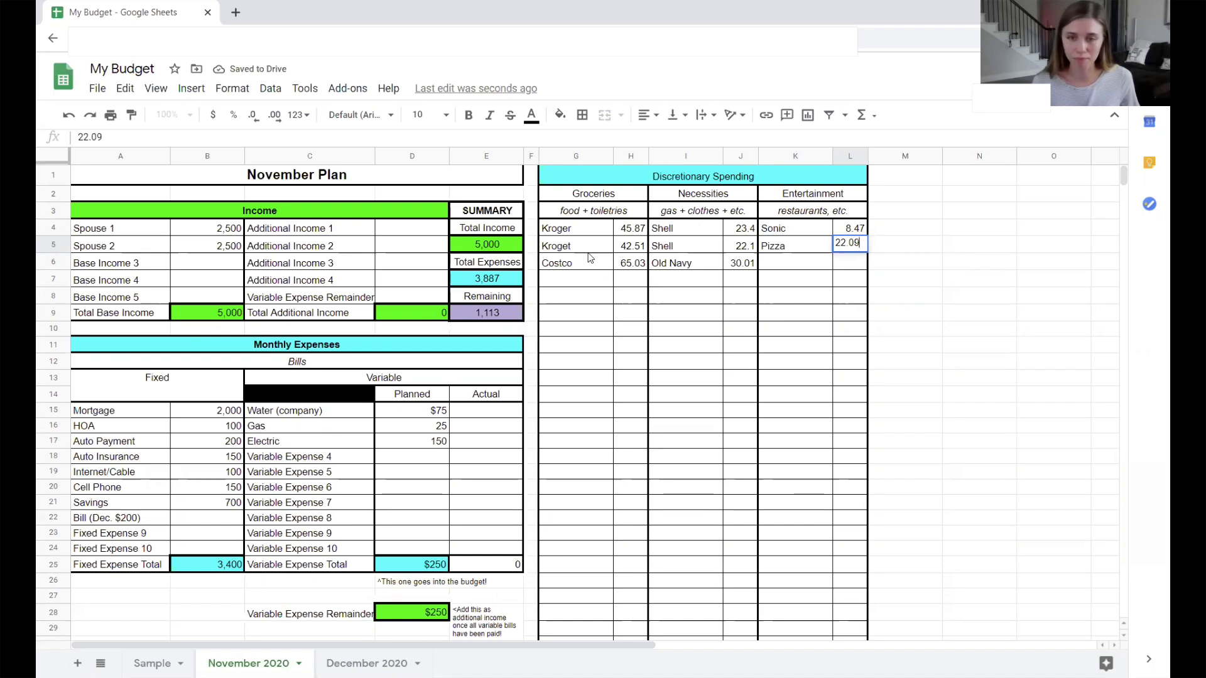
key("Return")
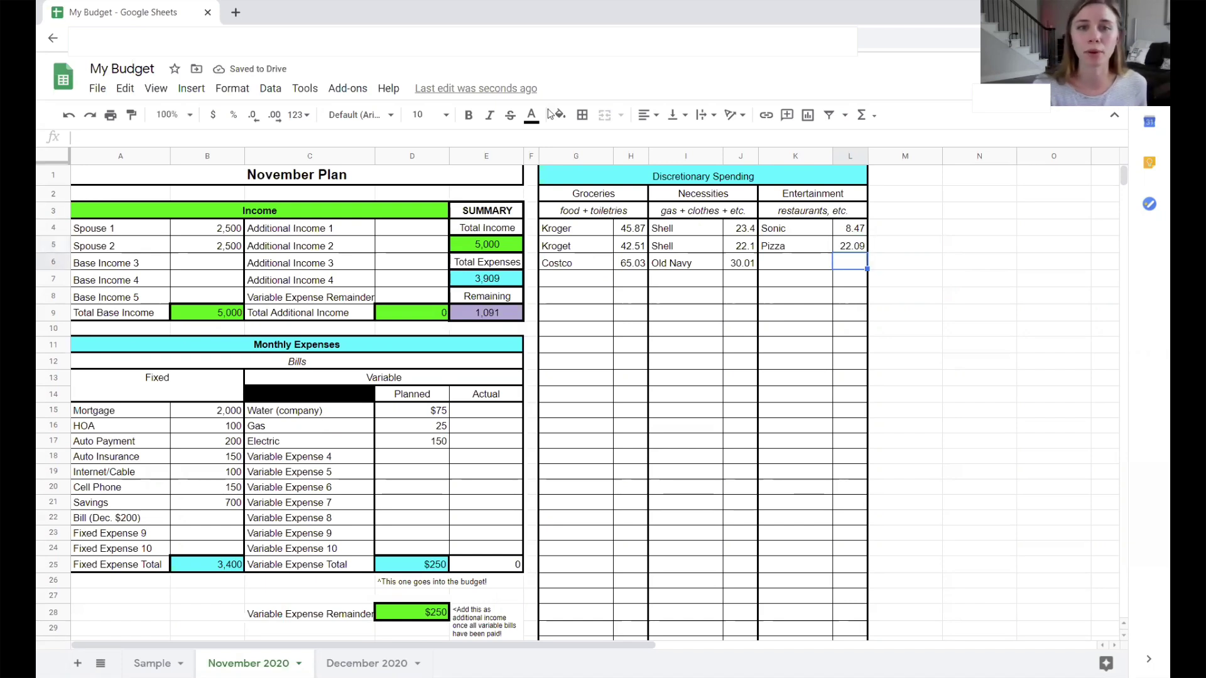
- Review the category spending totals, the income, expense and remaining figures in the summary, and the remaining amount of each discretionary category
scroll(767, 482, "down", 5)
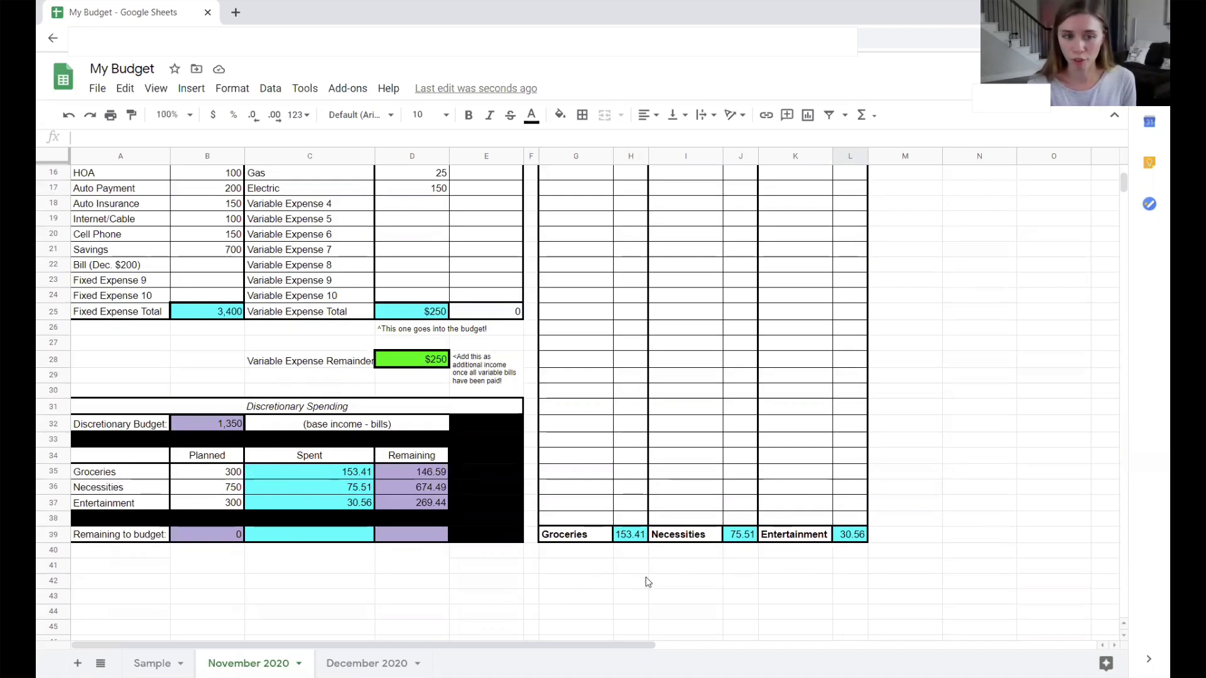
scroll(644, 578, "up", 5)
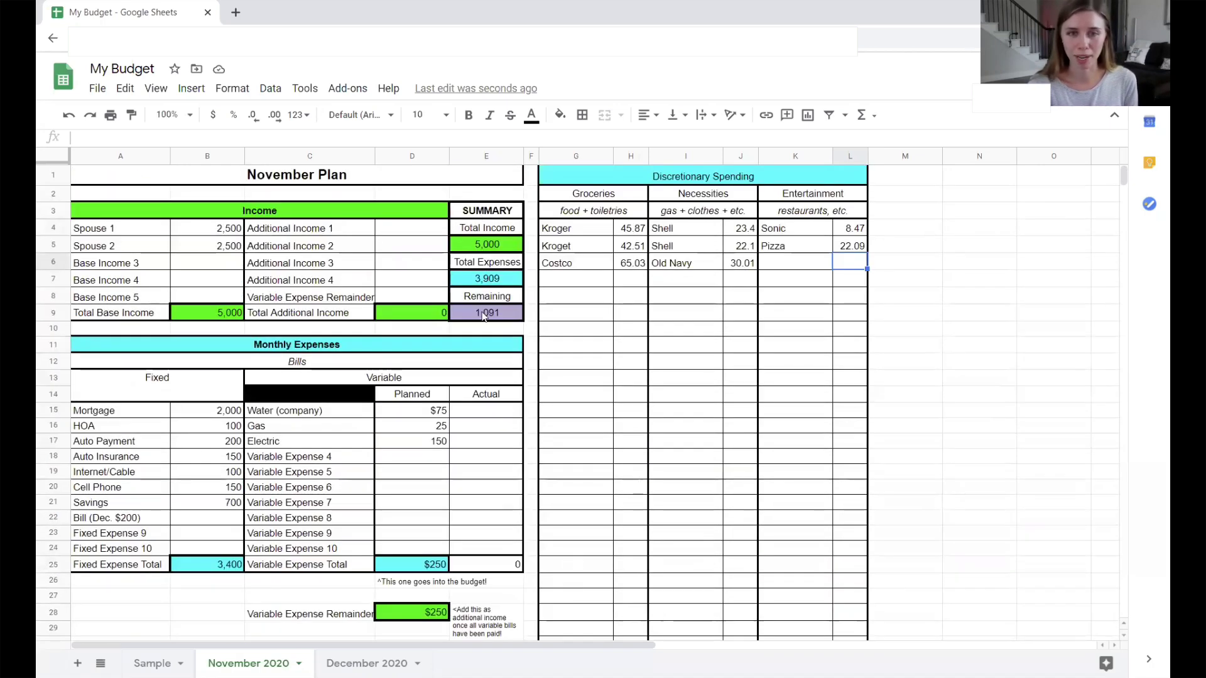
left_click(494, 318)
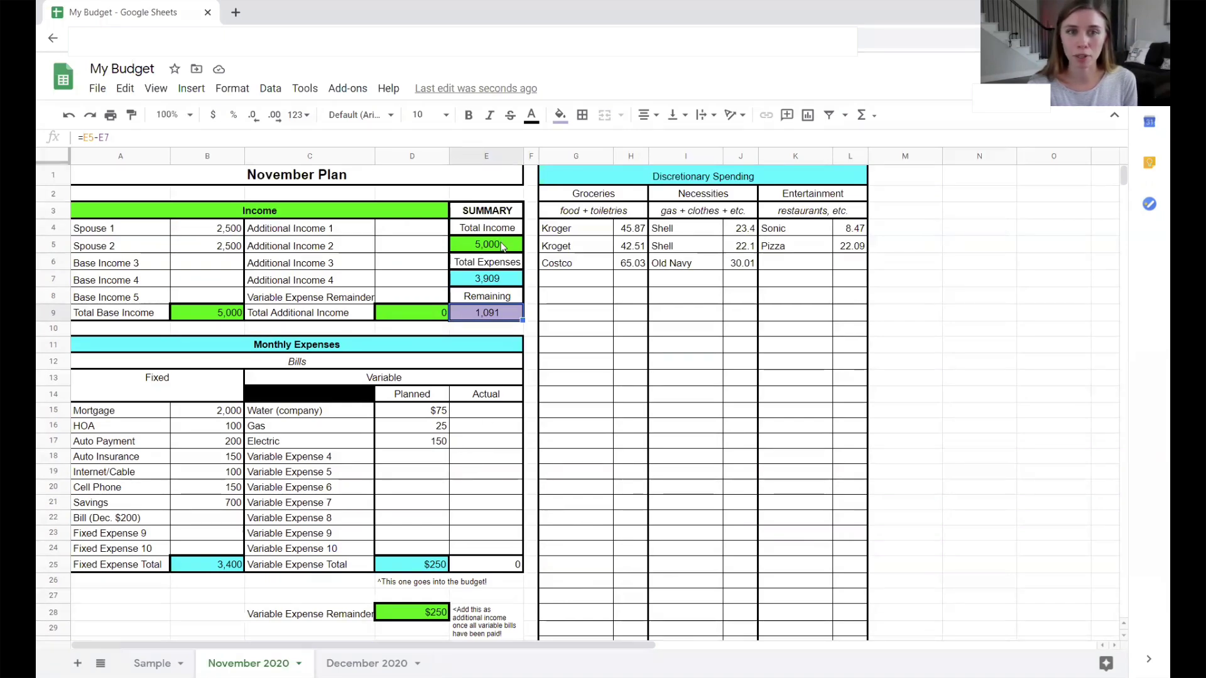
left_click(236, 316)
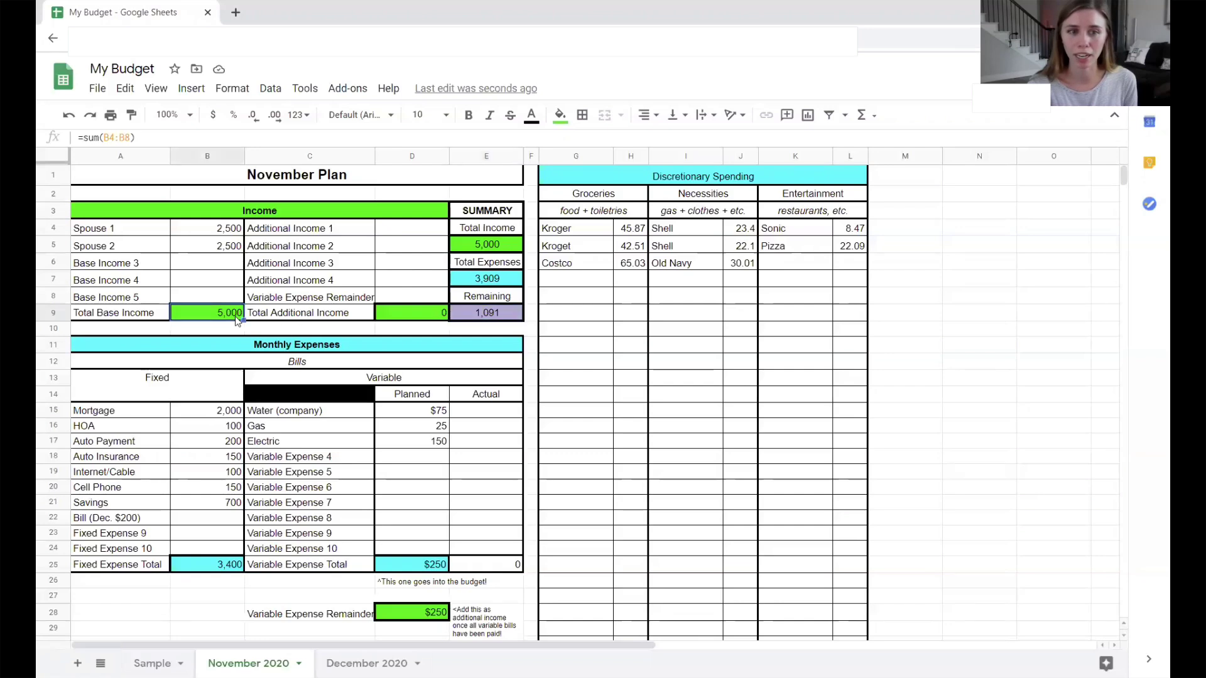
left_click(474, 282)
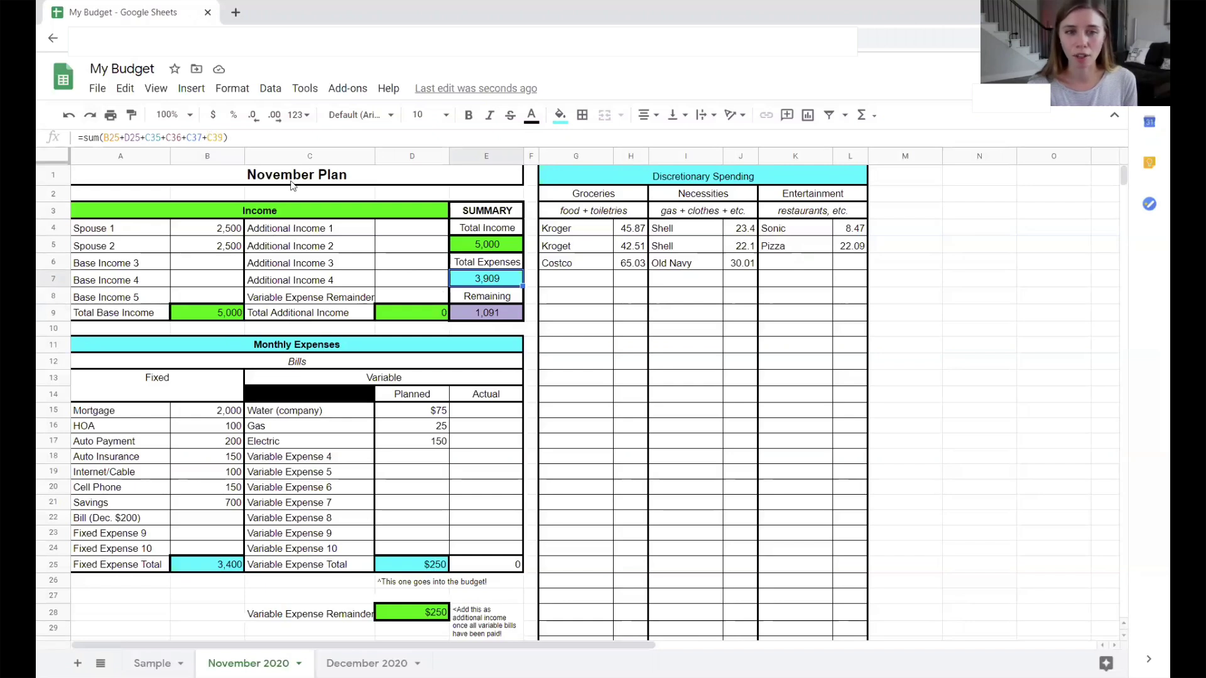
left_click(508, 318)
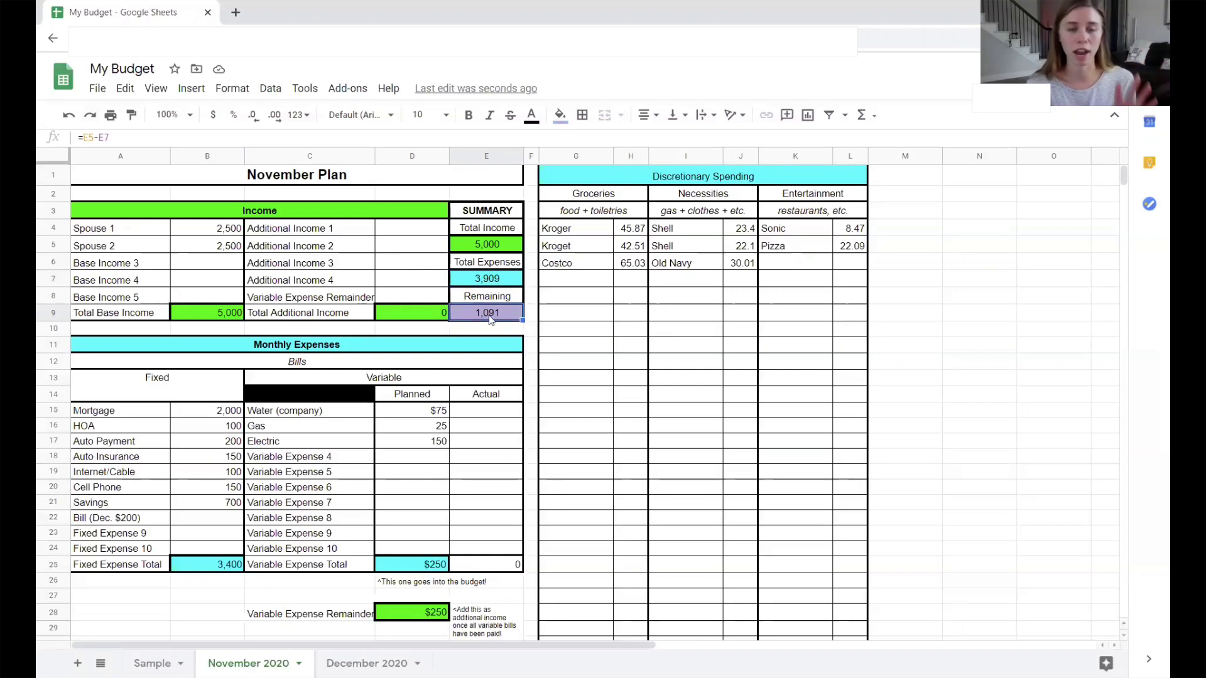
scroll(438, 361, "down", 2)
scroll(438, 361, "down", 3)
left_click(392, 470)
left_click(412, 489)
left_click(414, 503)
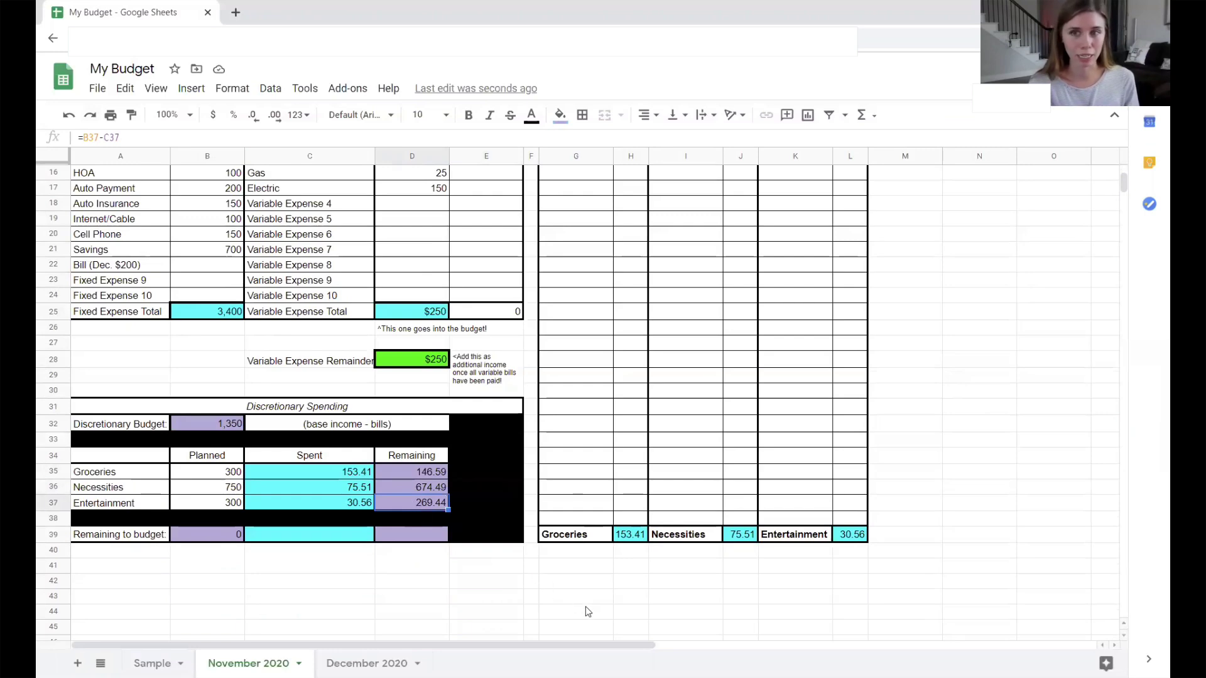
- Shade the Mortgage amount cell grey and set the Mortgage amount to 2,200
scroll(631, 618, "up", 3)
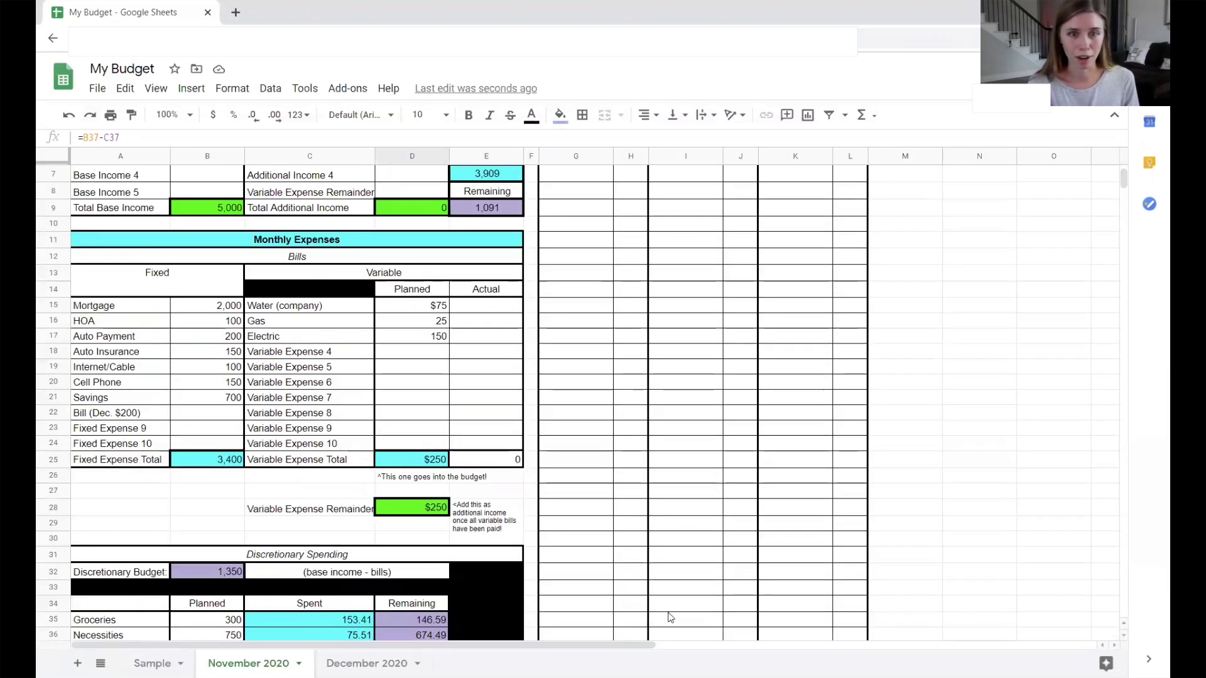
scroll(712, 399, "up", 1)
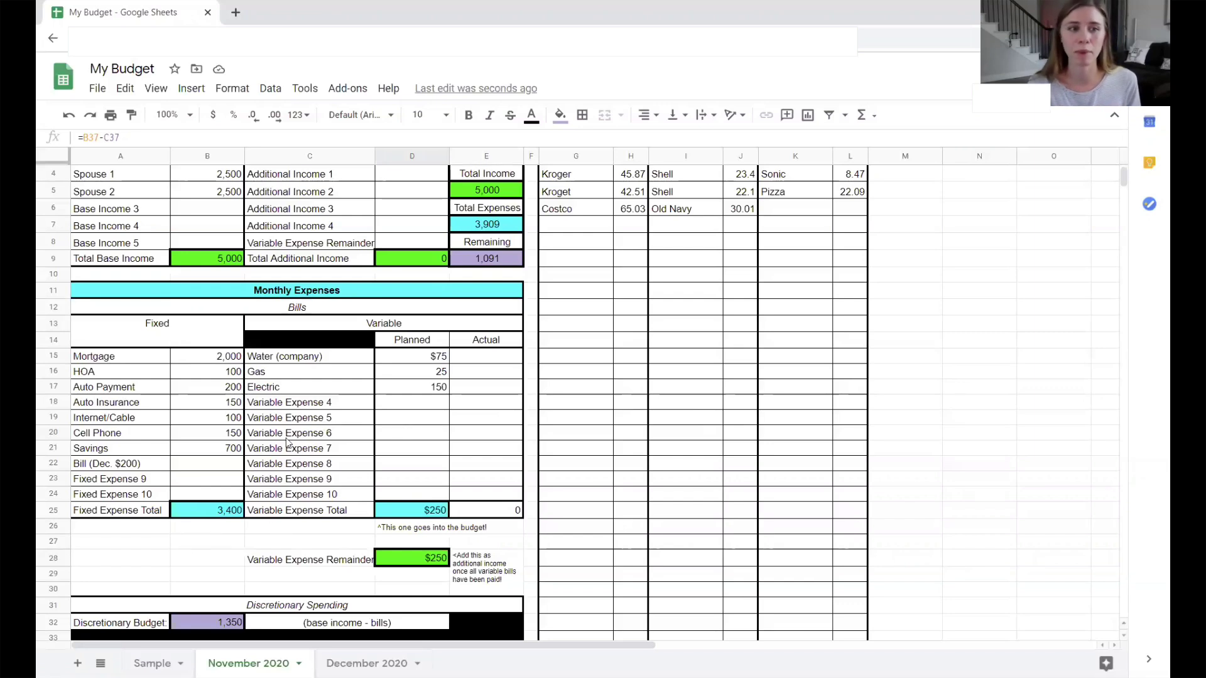
left_click(219, 363)
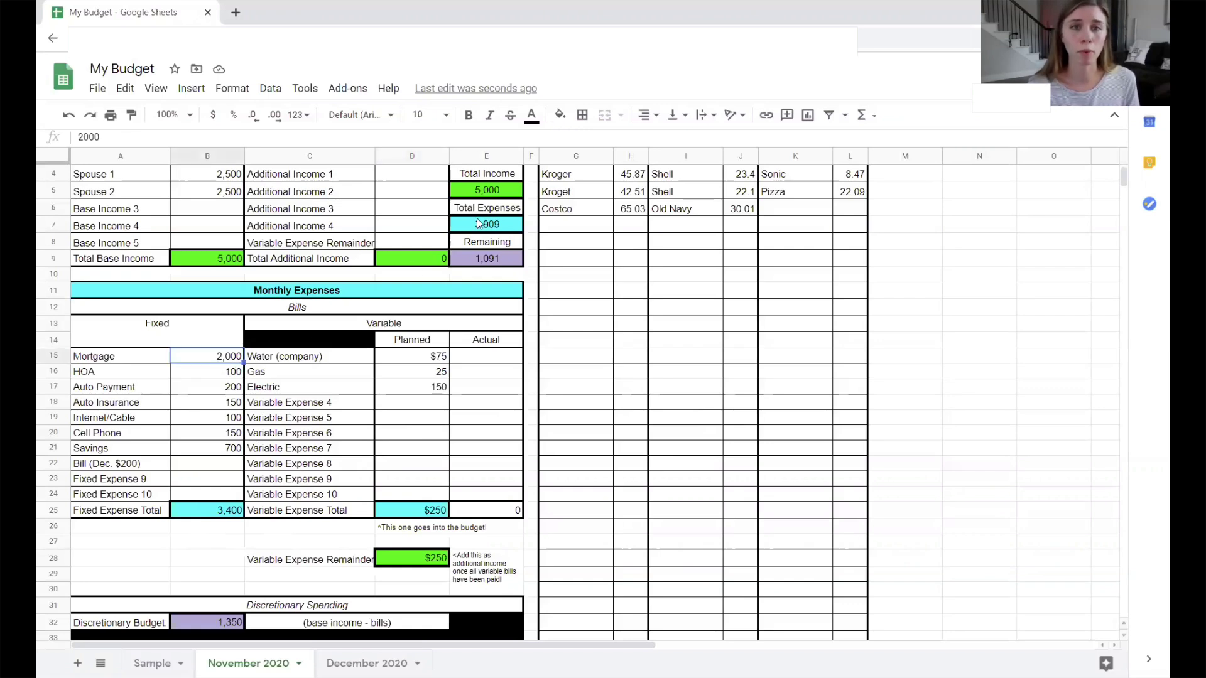
left_click(560, 116)
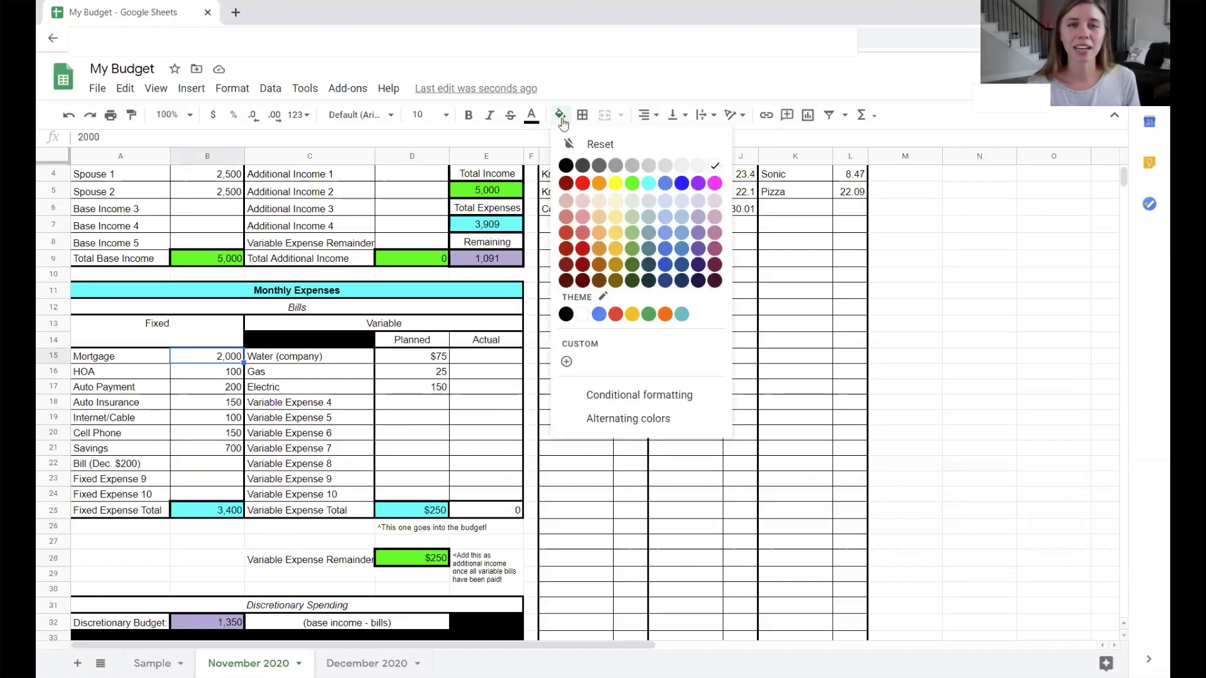
left_click(651, 166)
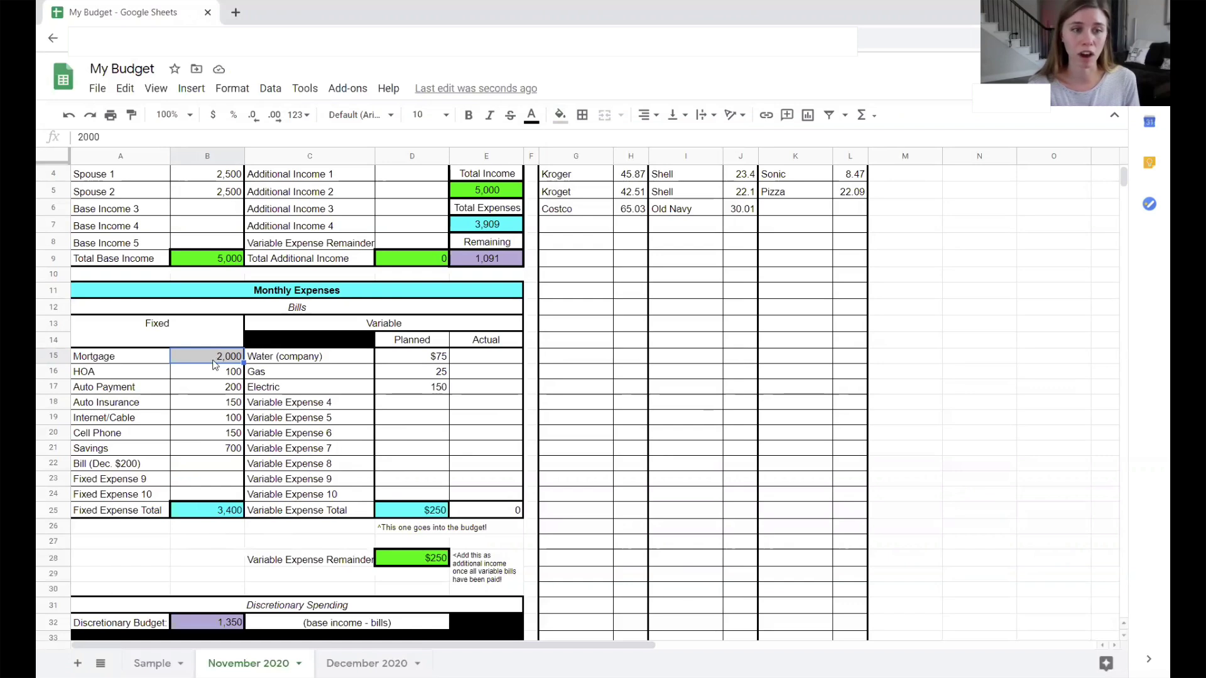
type("2,200")
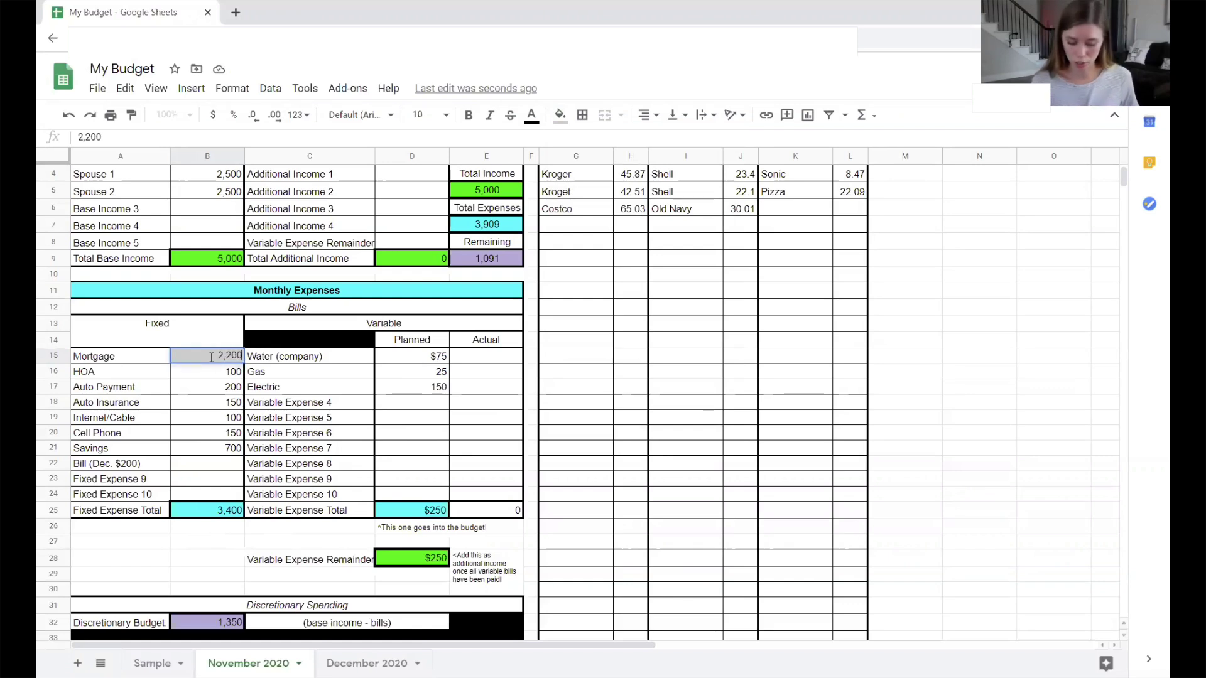
key("Return")
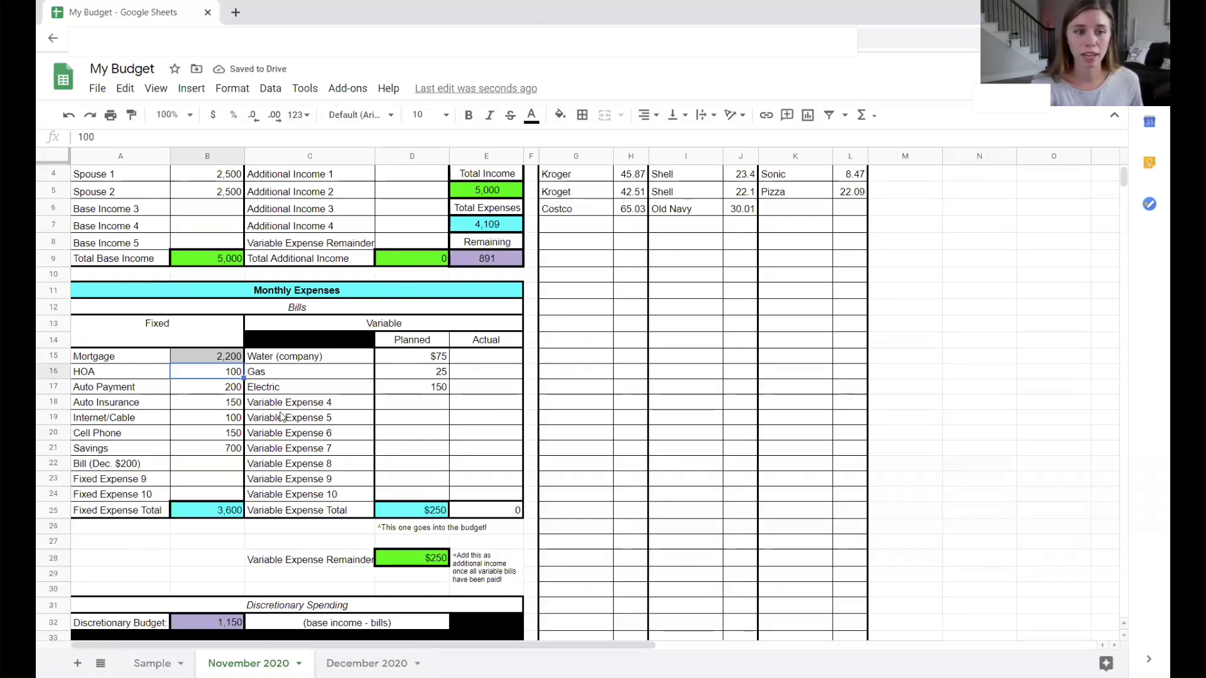
- Set the planned Necessities amount in the Discretionary Spending table to 550
scroll(280, 416, "down", 4)
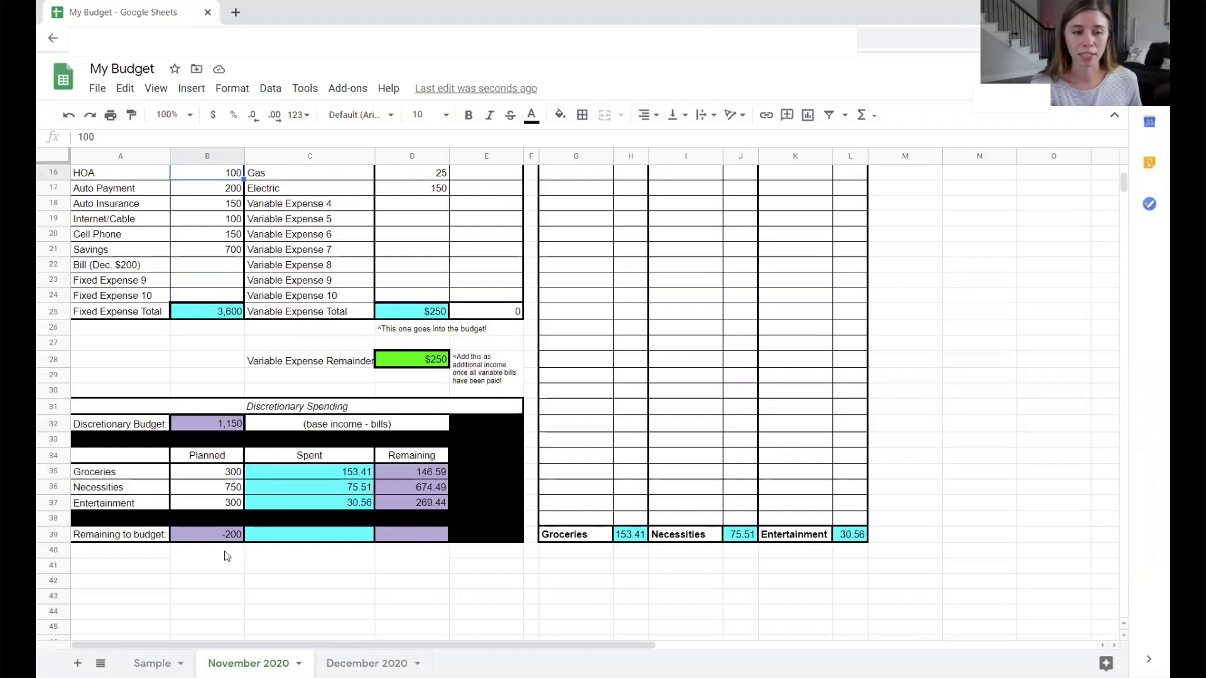
left_click(233, 490)
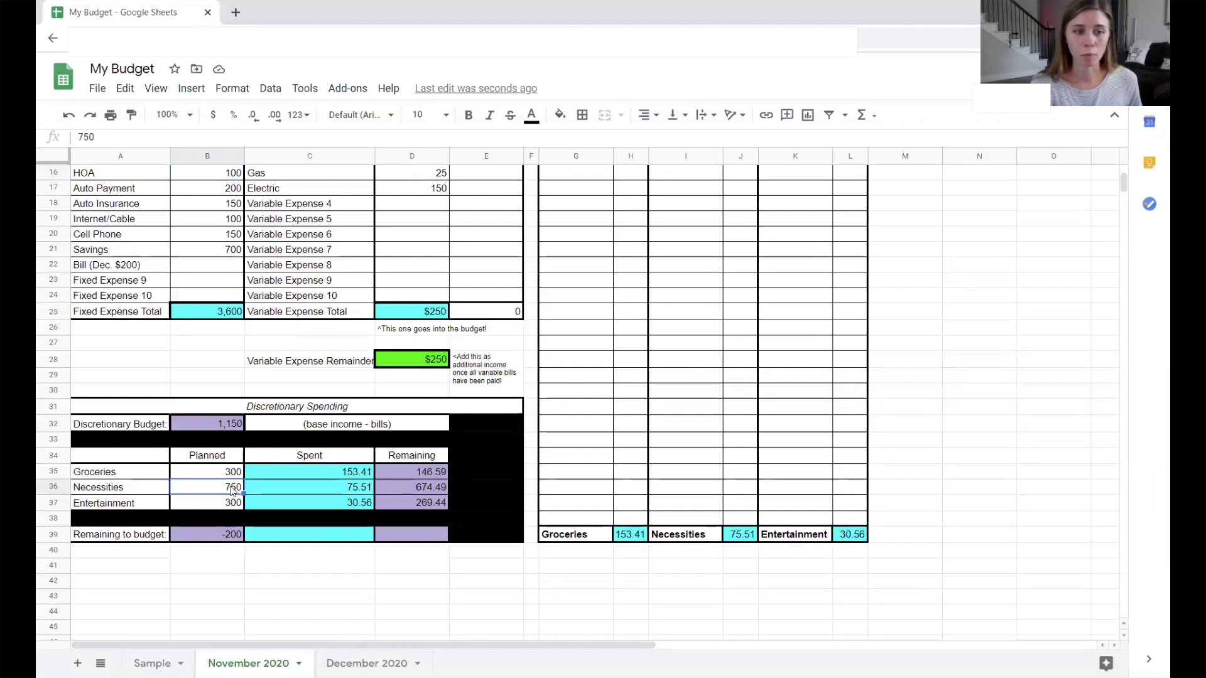
type("550")
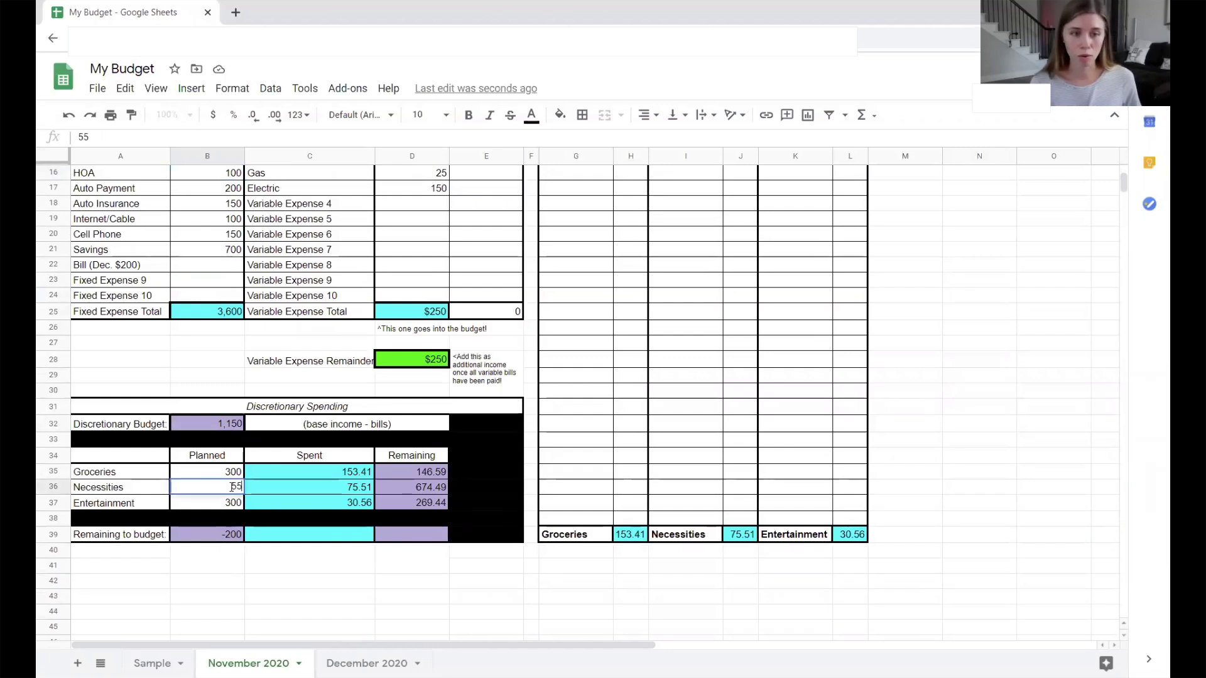
left_click(209, 571)
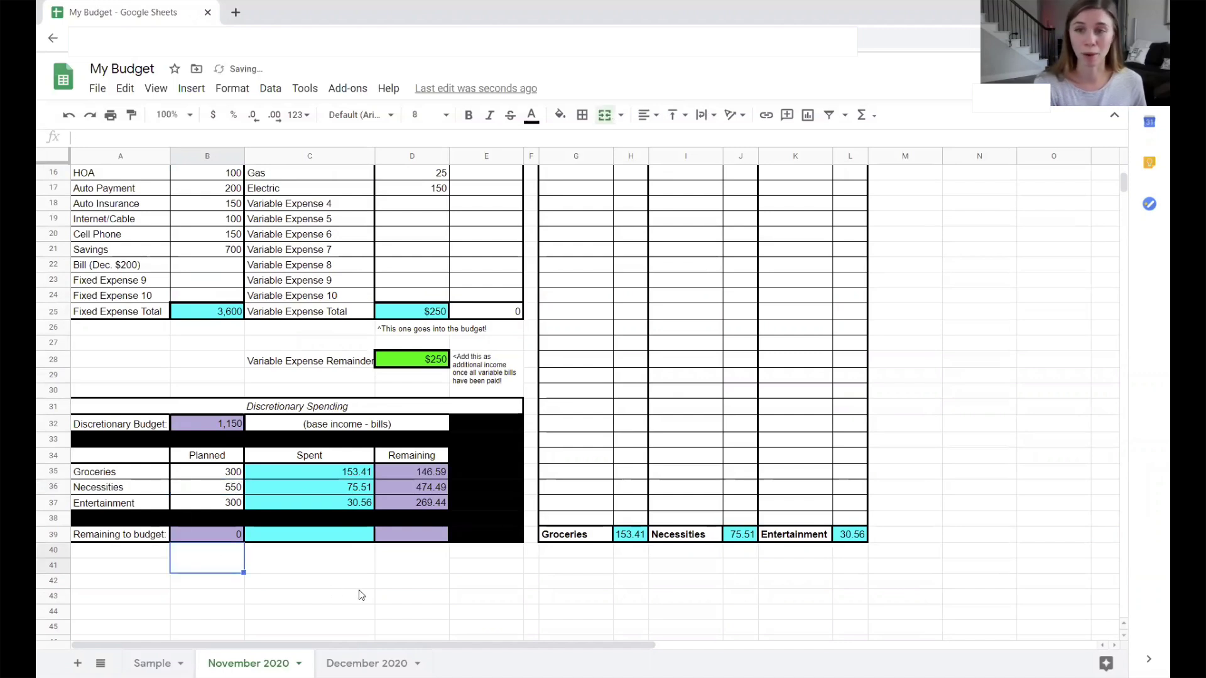
- Shade the Auto Payment and HOA amount cells in the Fixed bills list grey
scroll(361, 594, "up", 1)
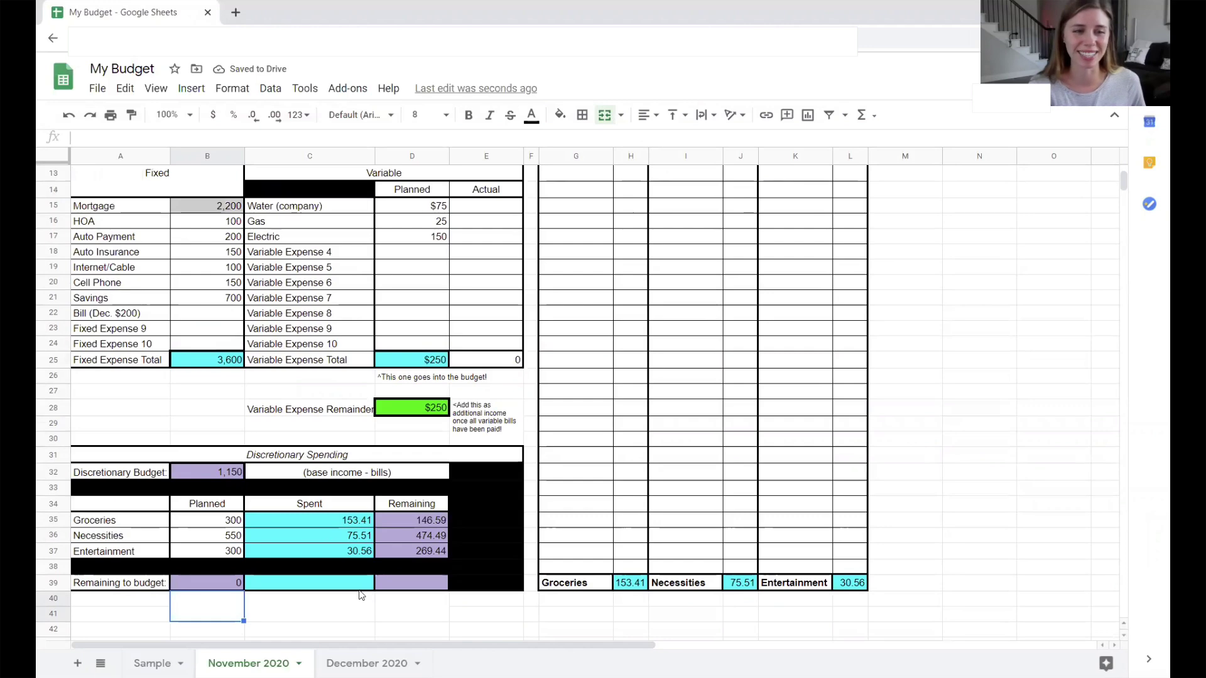
scroll(361, 595, "up", 4)
left_click(223, 440)
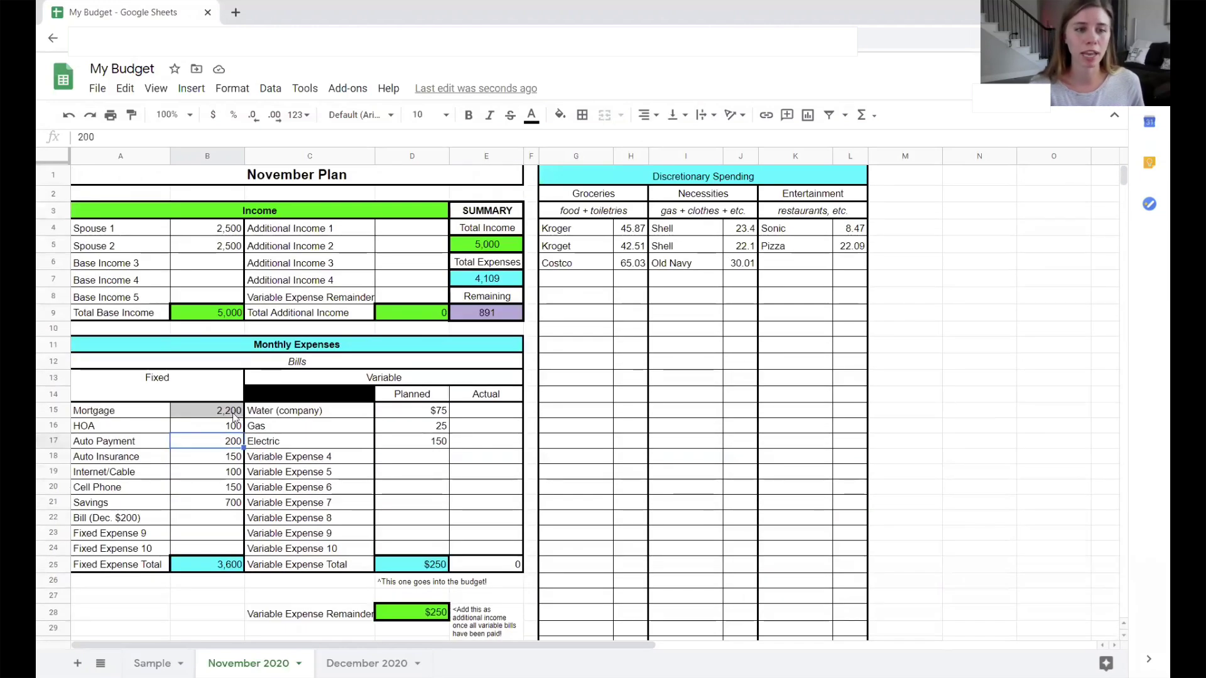
left_click(560, 115)
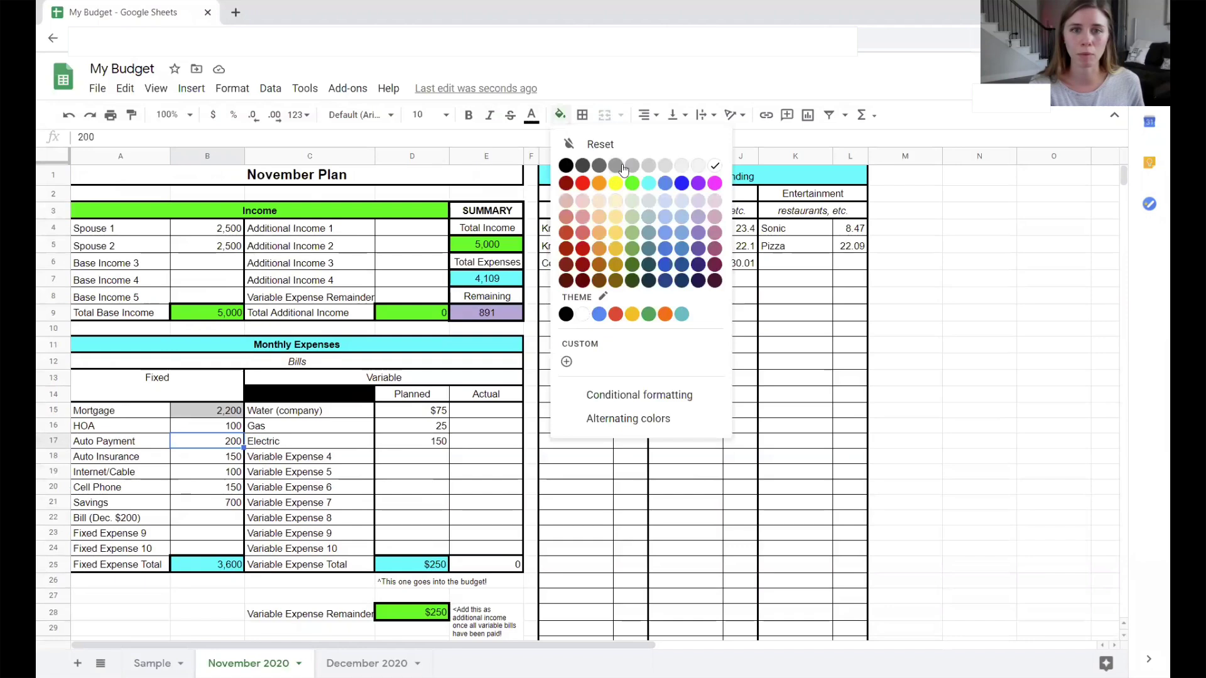
left_click(665, 165)
left_click(187, 427)
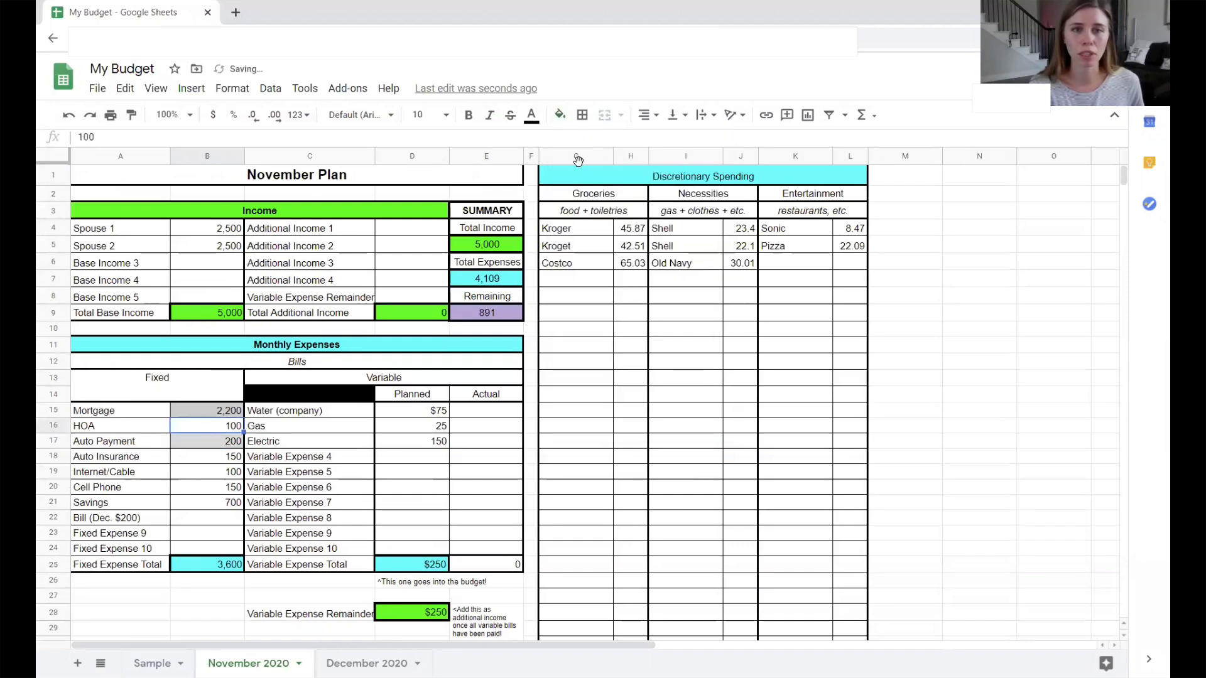
left_click(557, 116)
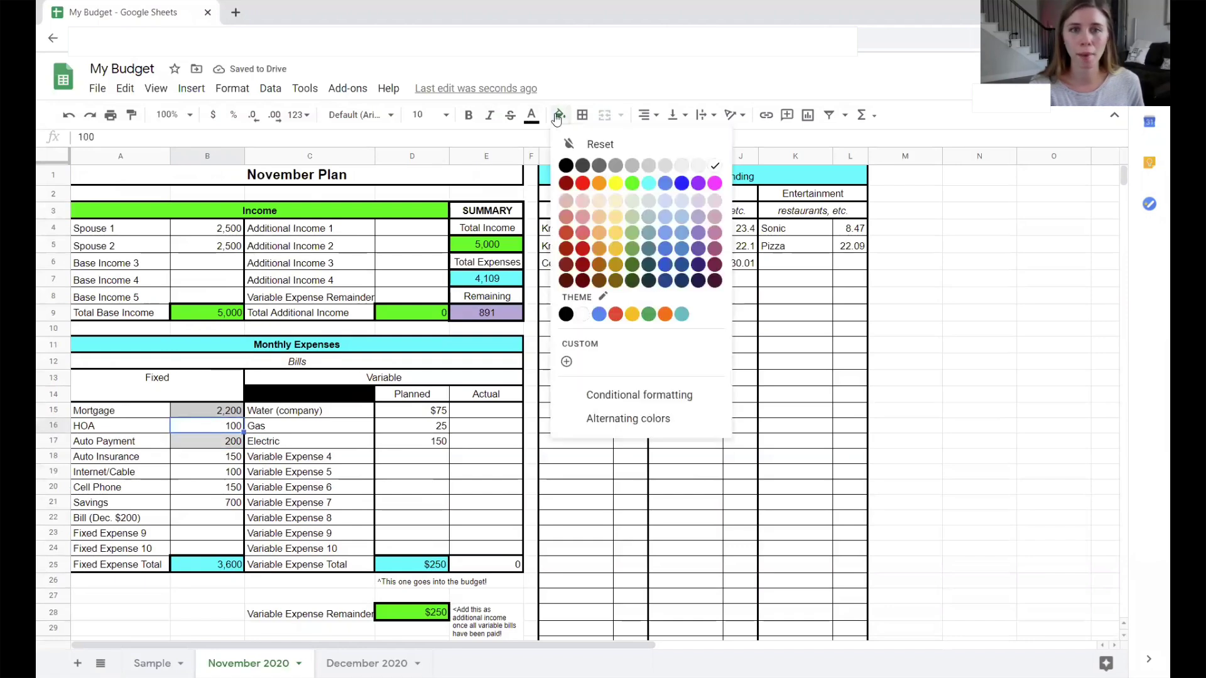
left_click(649, 165)
left_click(564, 399)
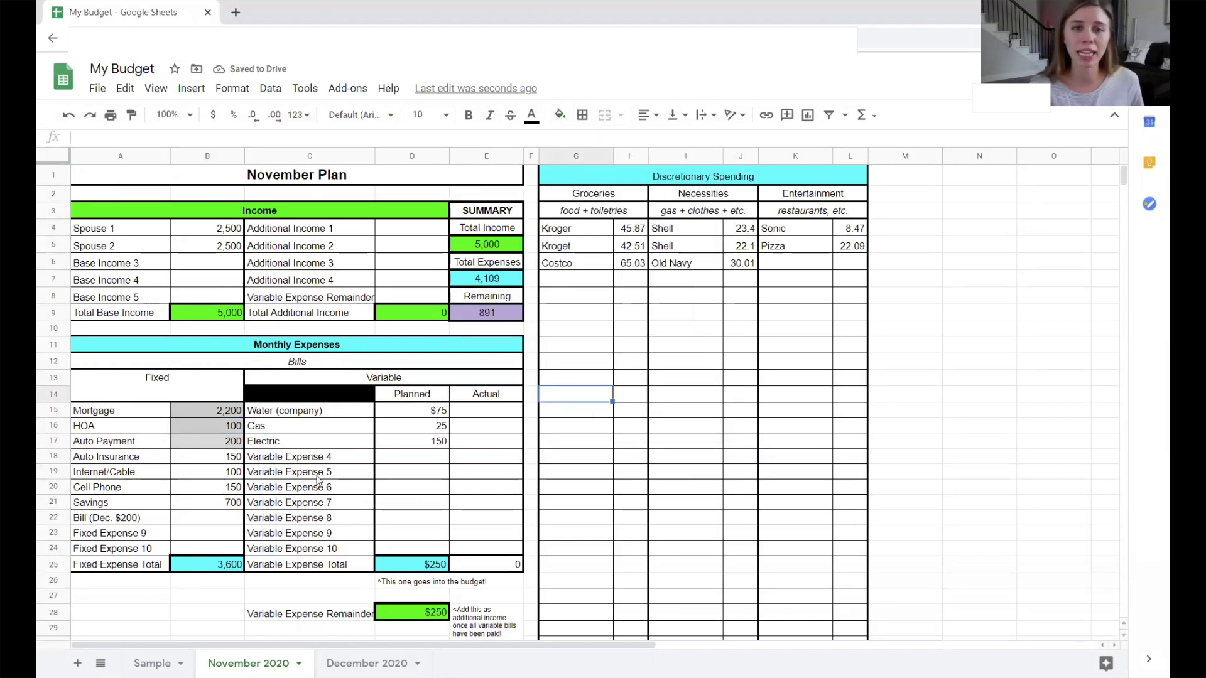
- Enter the actual variable bills: 72.07 for Water and 21.34 for Gas
left_click(478, 413)
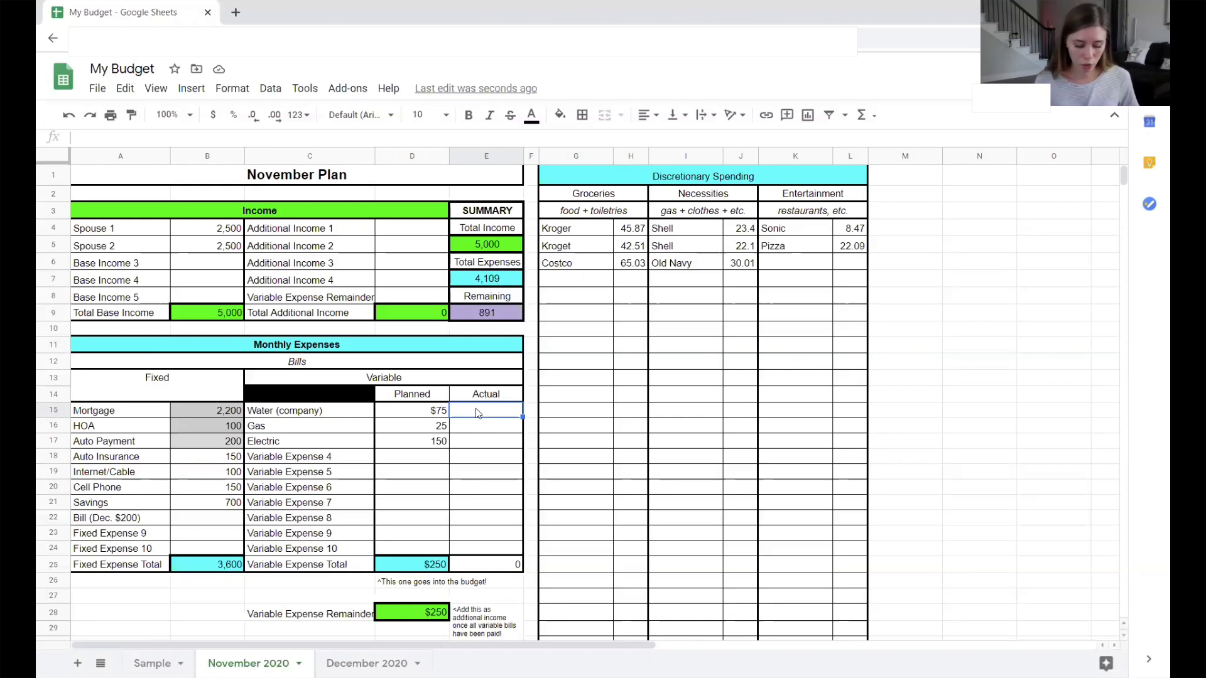
type("72.07")
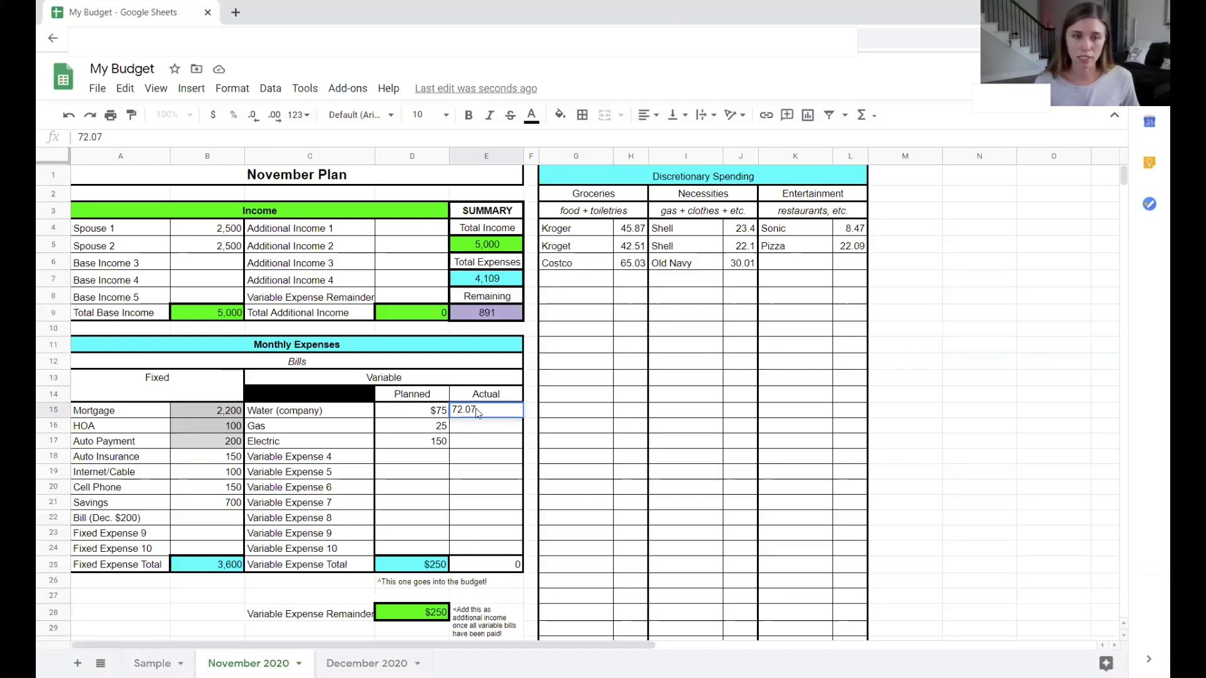
key("Return")
type("21.34")
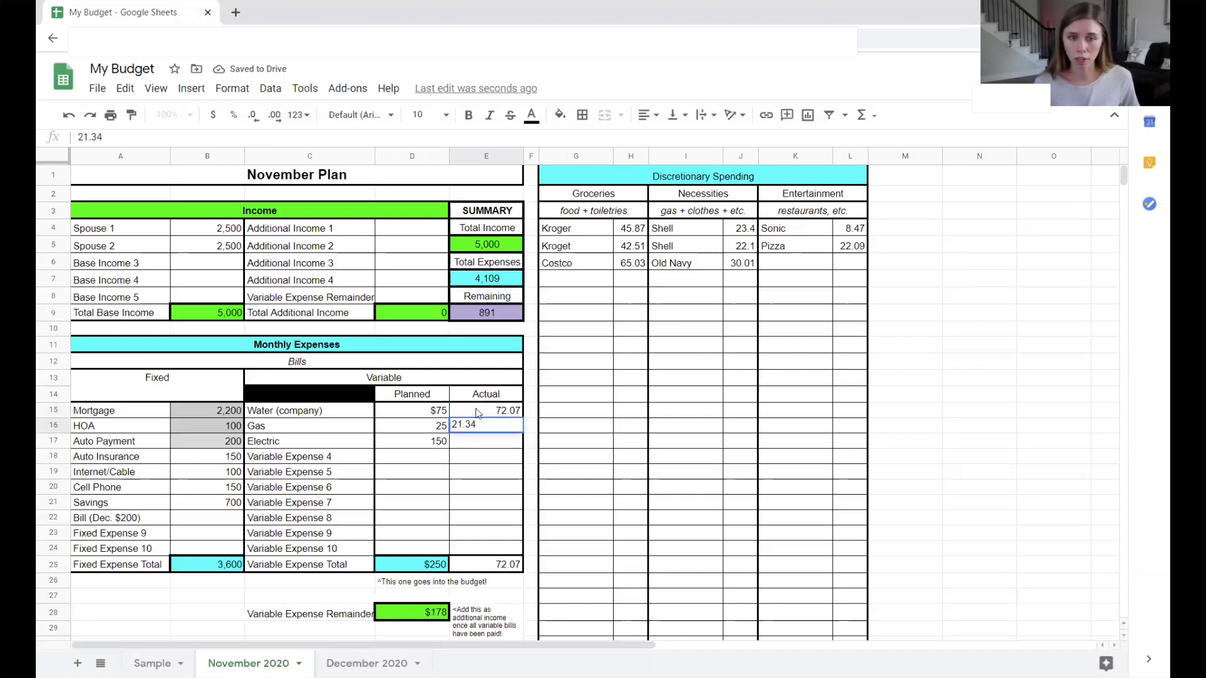
key("Return")
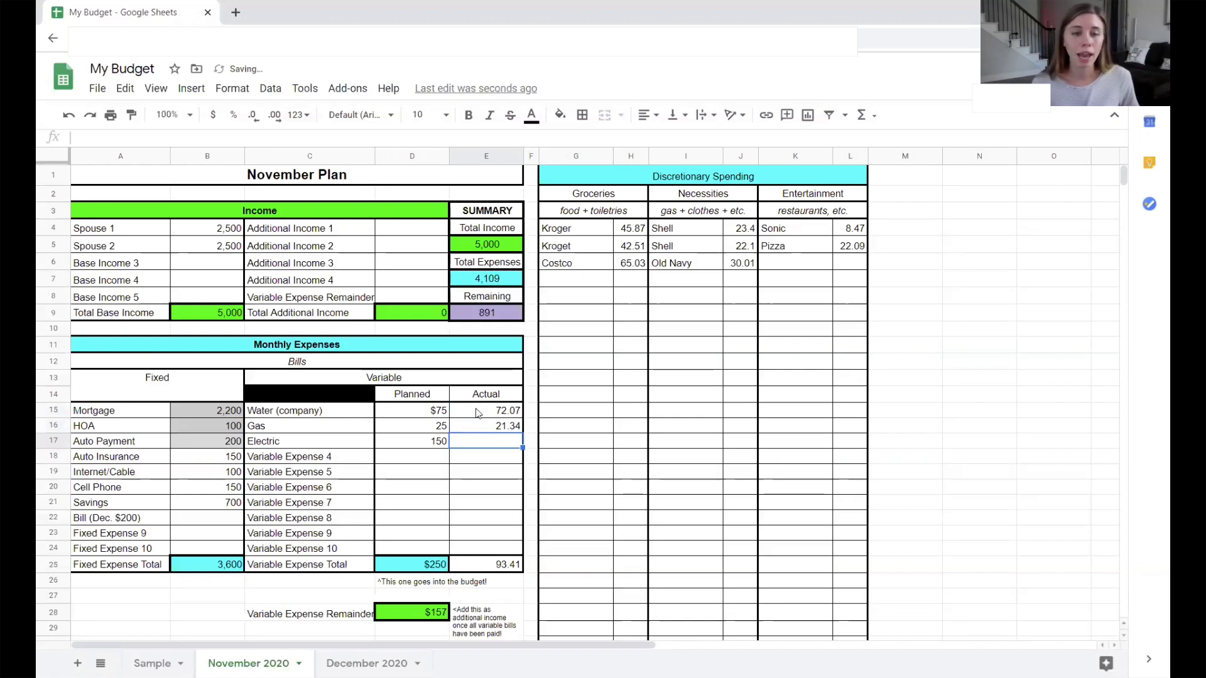
- Enter 154.83 as the actual Electric bill and display the Variable Expense Remainder with two decimals
type("154.83")
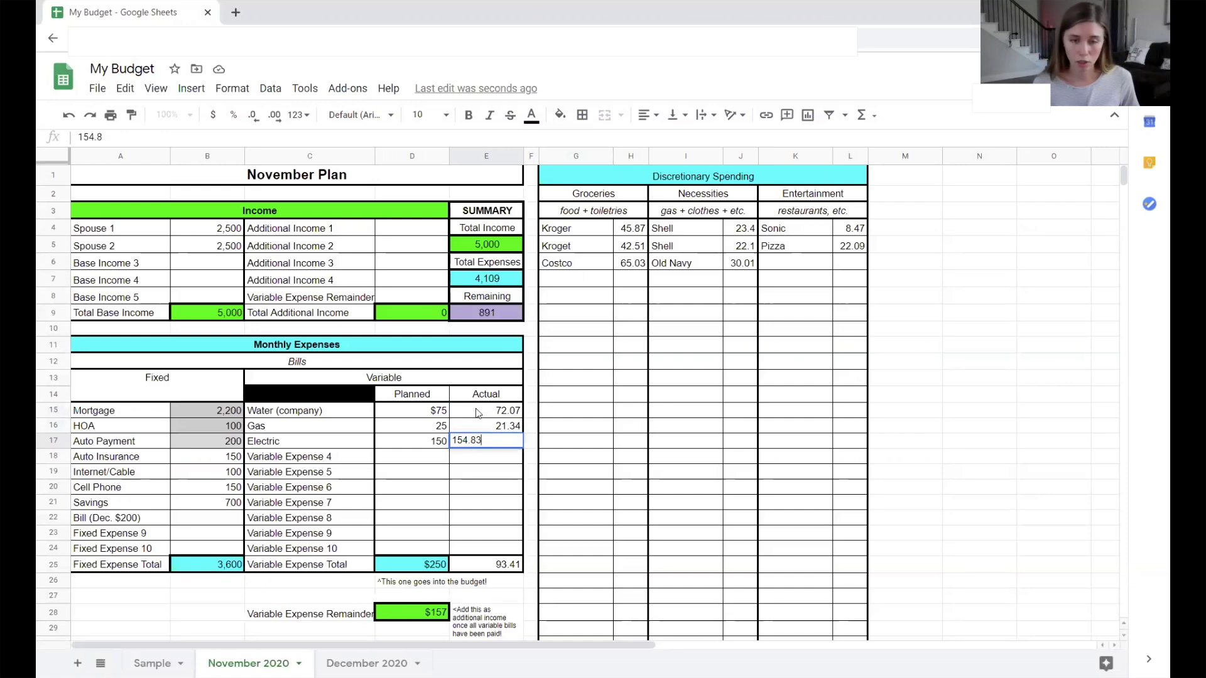
key("Return")
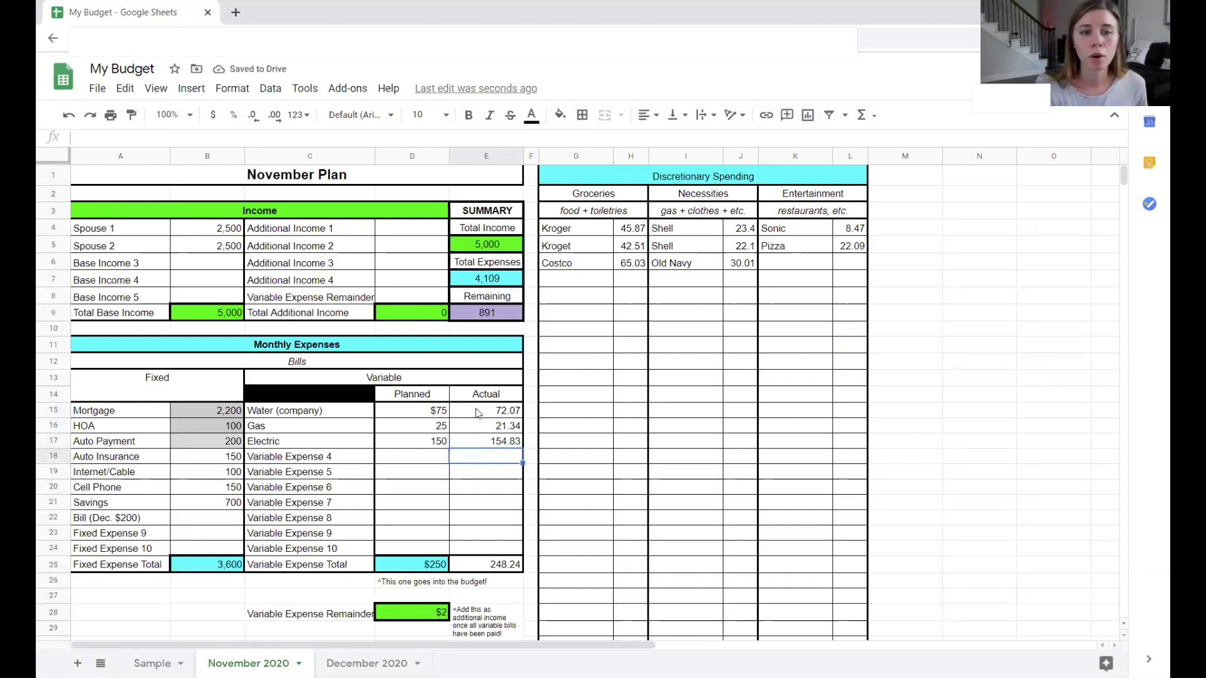
scroll(465, 484, "down", 1)
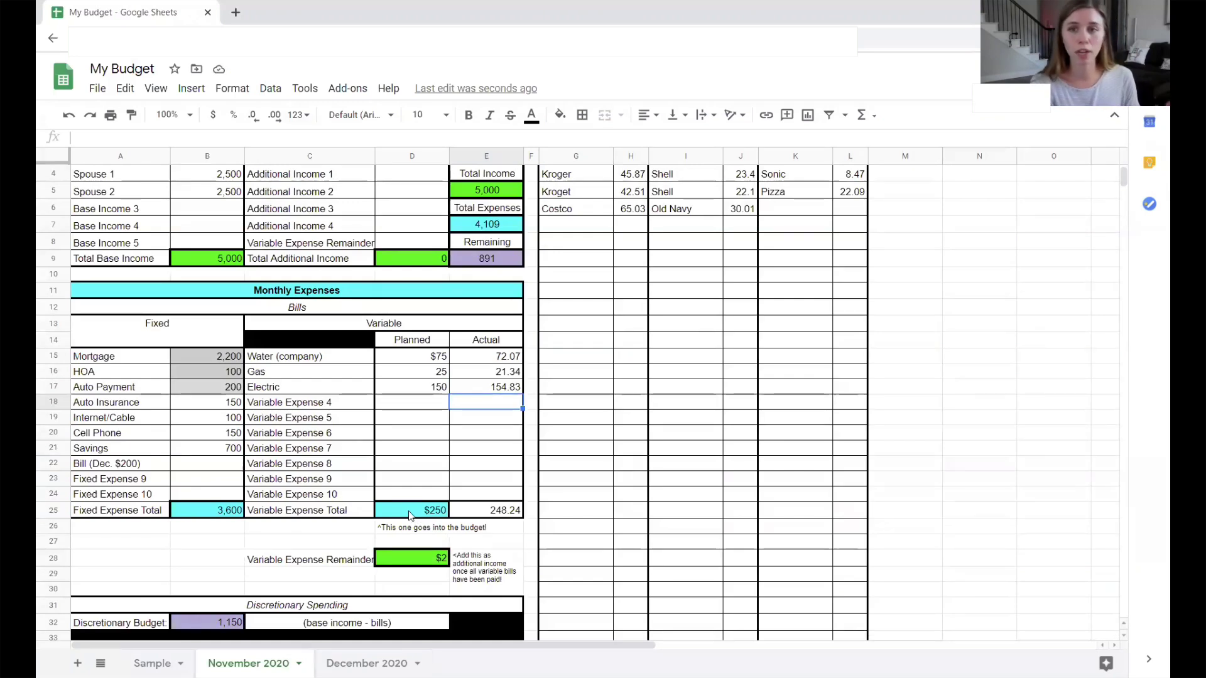
left_click(497, 515)
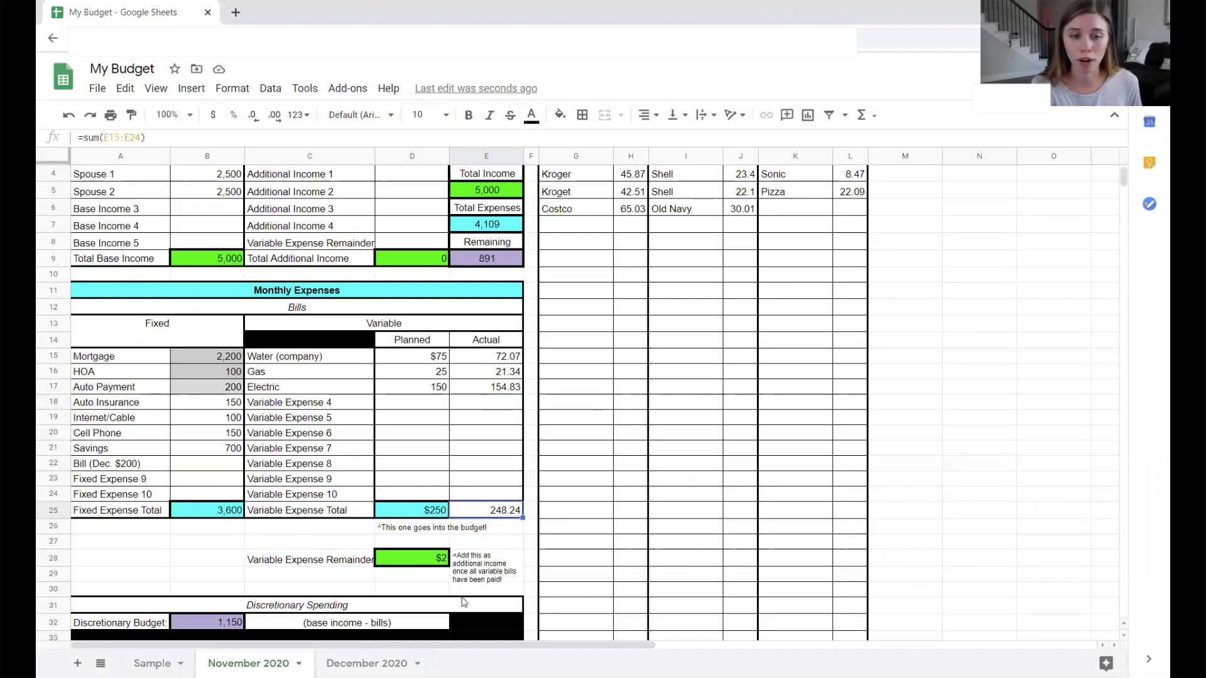
left_click(433, 565)
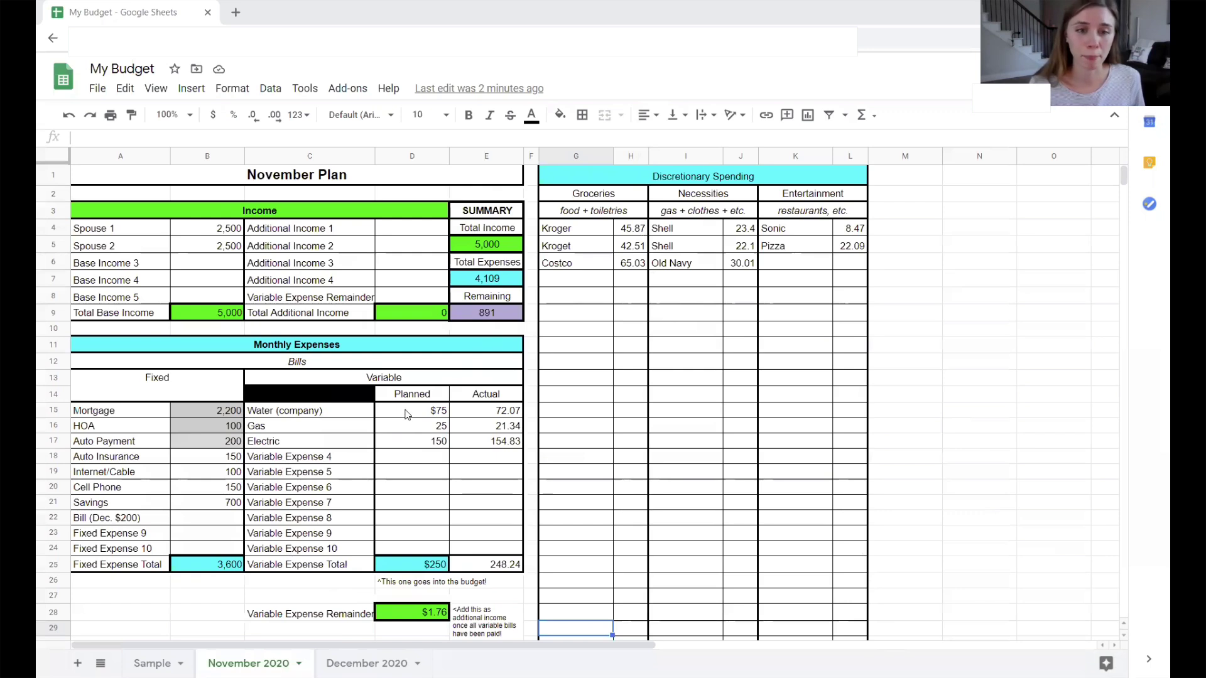
- Enter the Variable Expense Remainder of 1.76 as additional income in the Income table
left_click(506, 416)
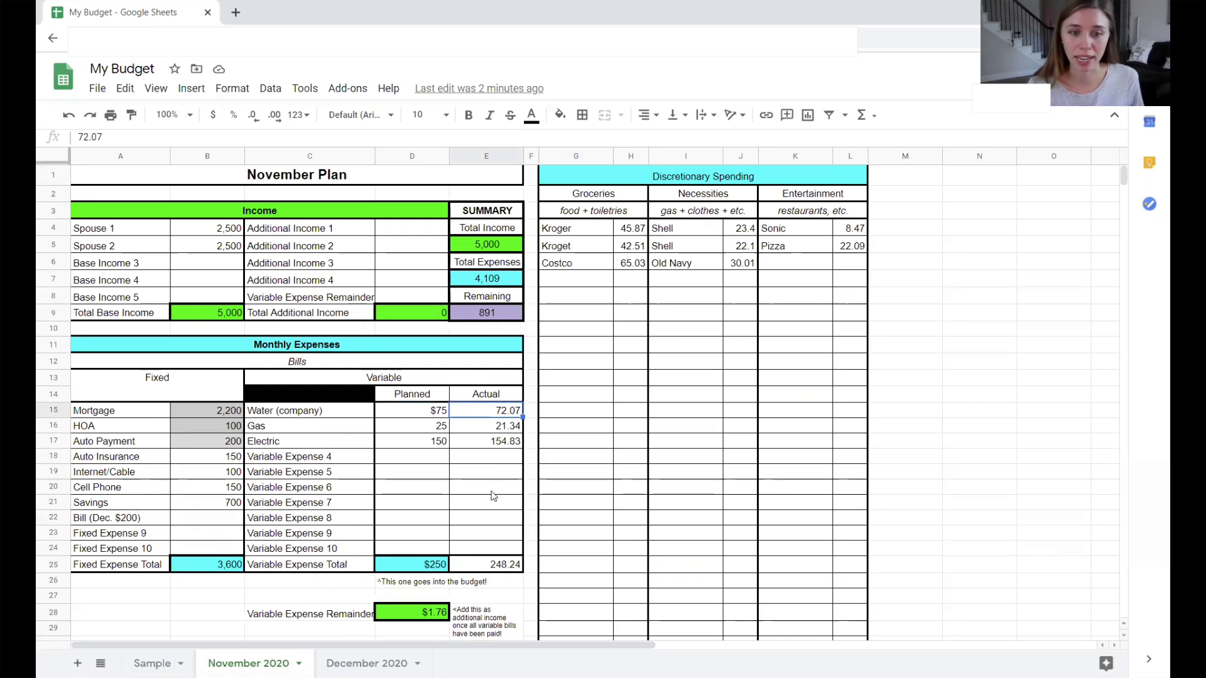
scroll(493, 553, "down", 1)
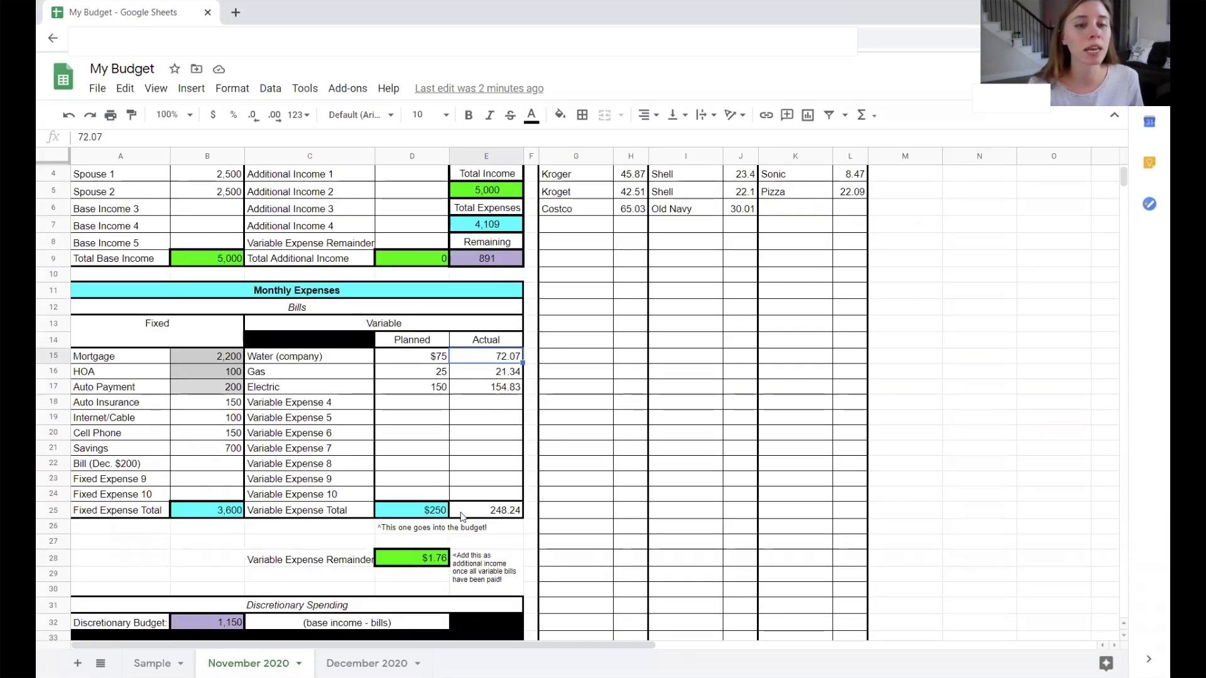
left_click(434, 516)
left_click(491, 513)
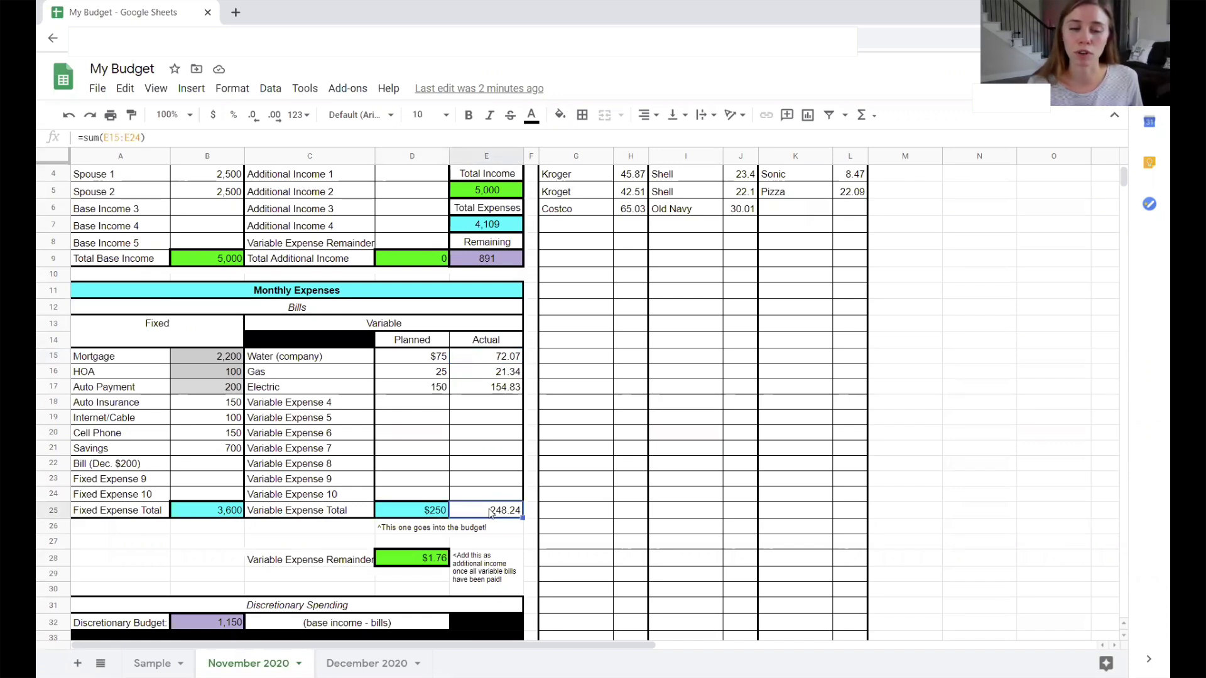
left_click(422, 558)
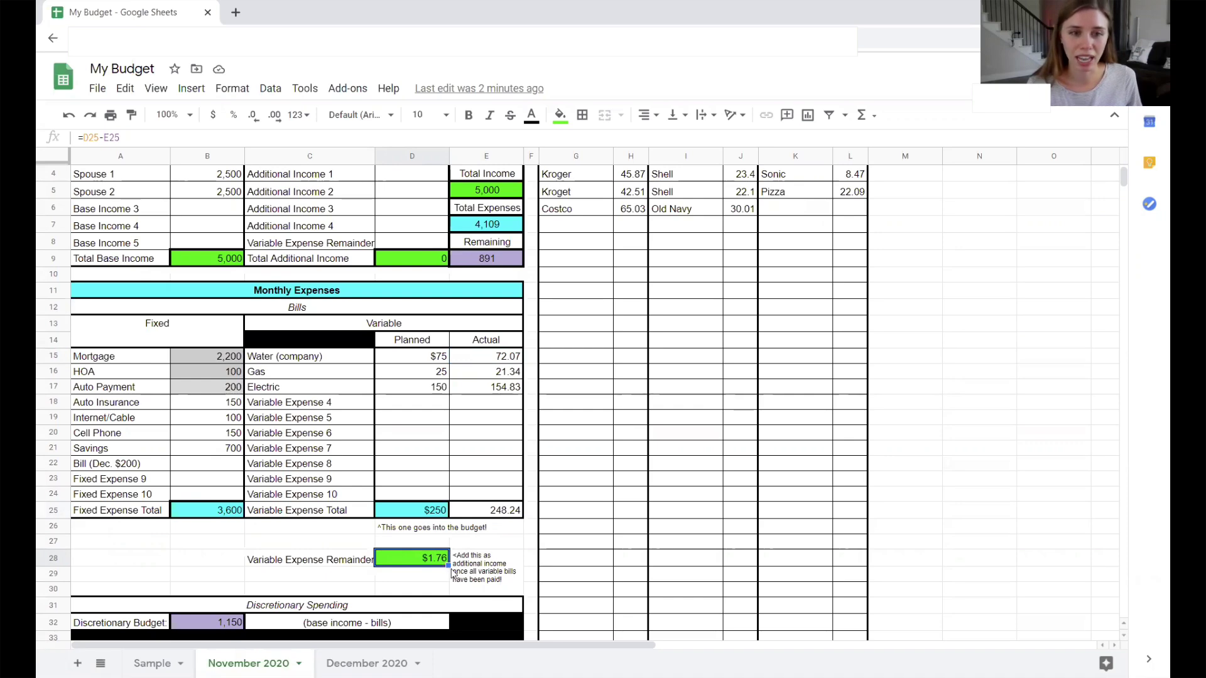
scroll(375, 502, "up", 1)
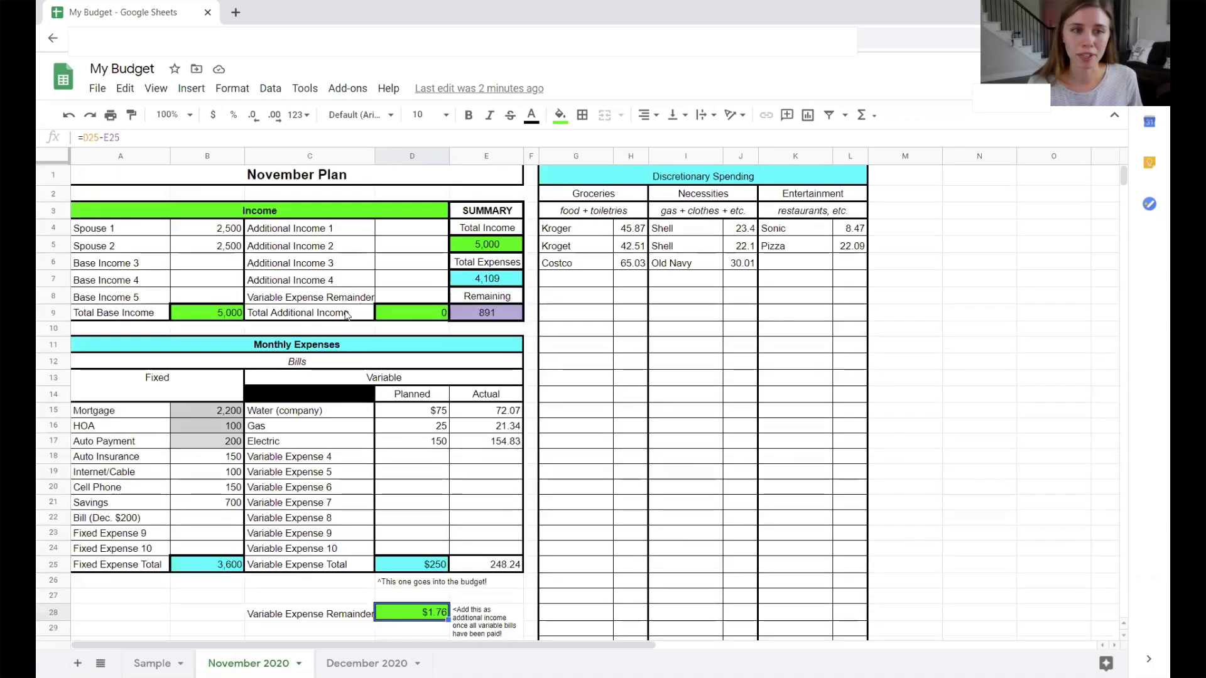
left_click(394, 295)
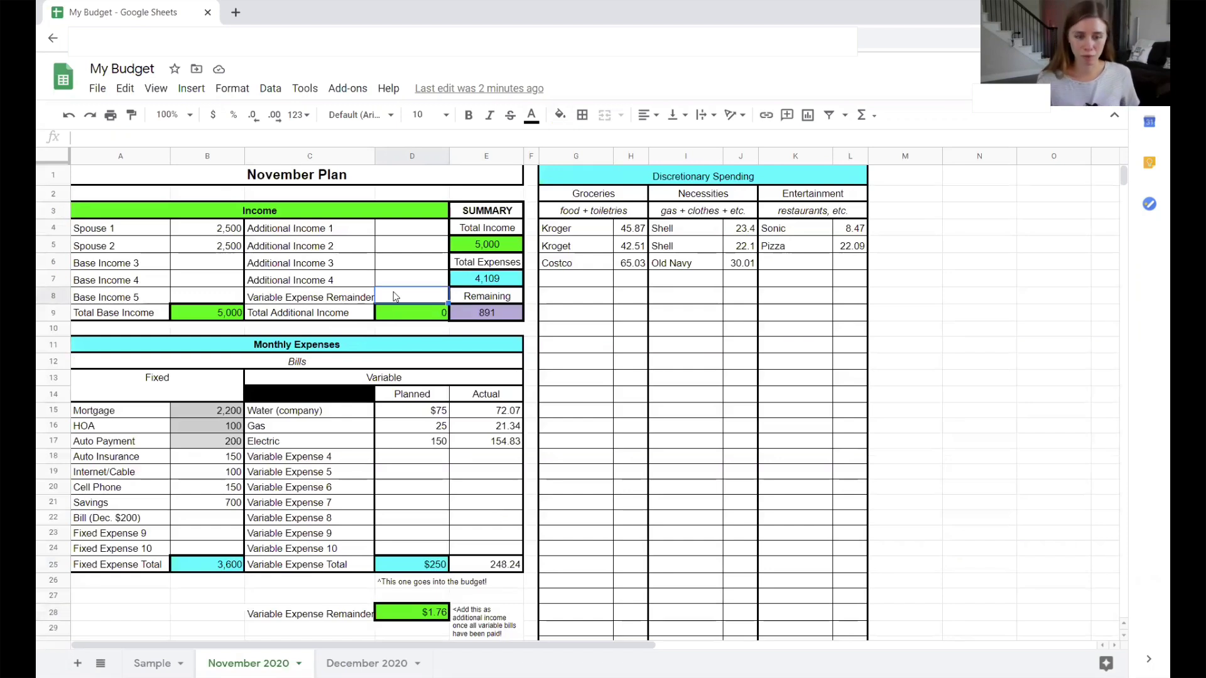
type("1.76")
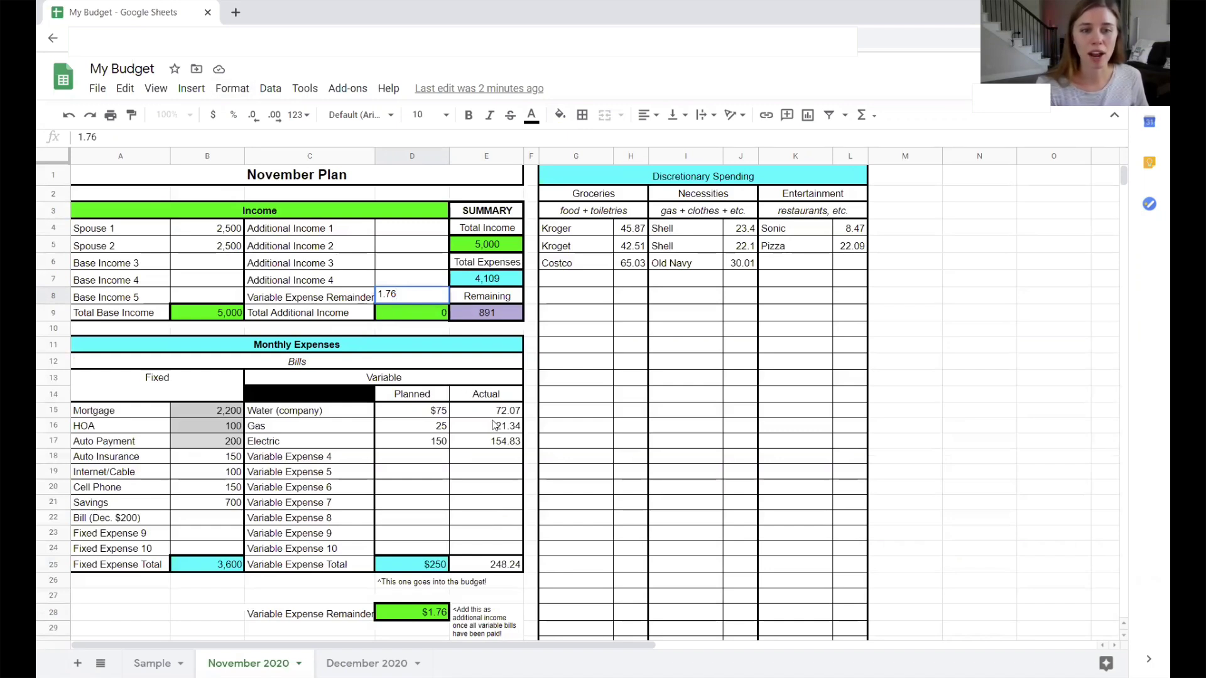
left_click(429, 474)
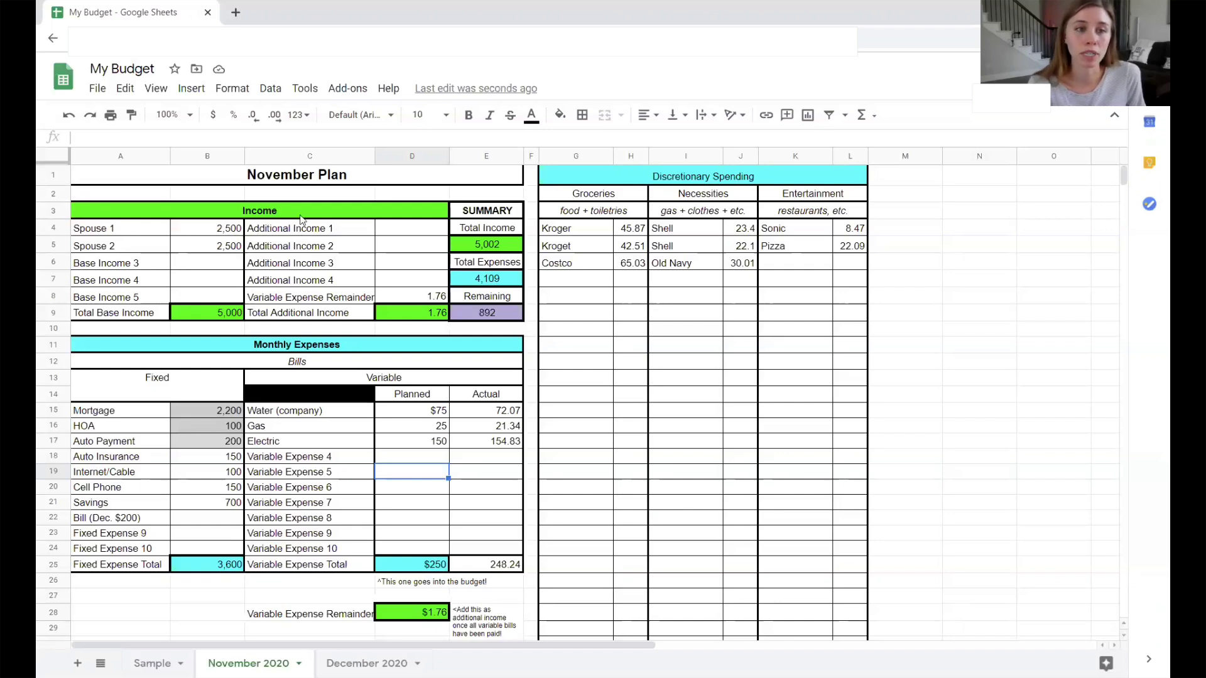
- Enter 200 as the Additional Income 1 amount in the Income table
left_click(387, 232)
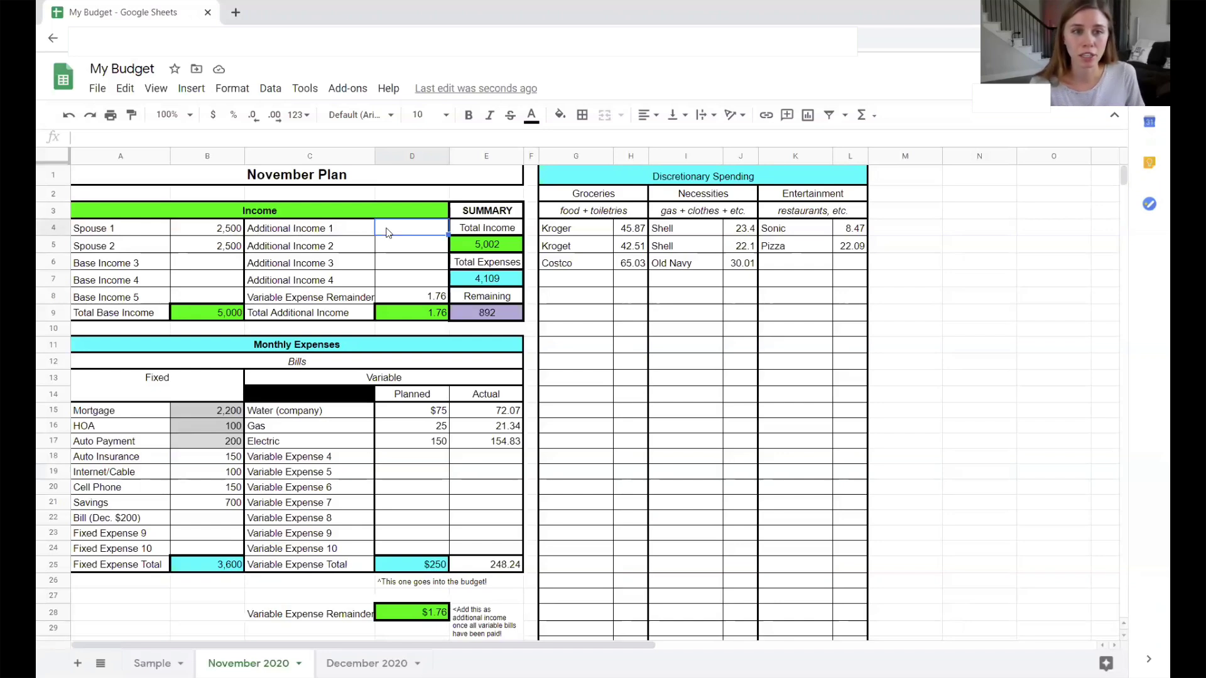
type("200")
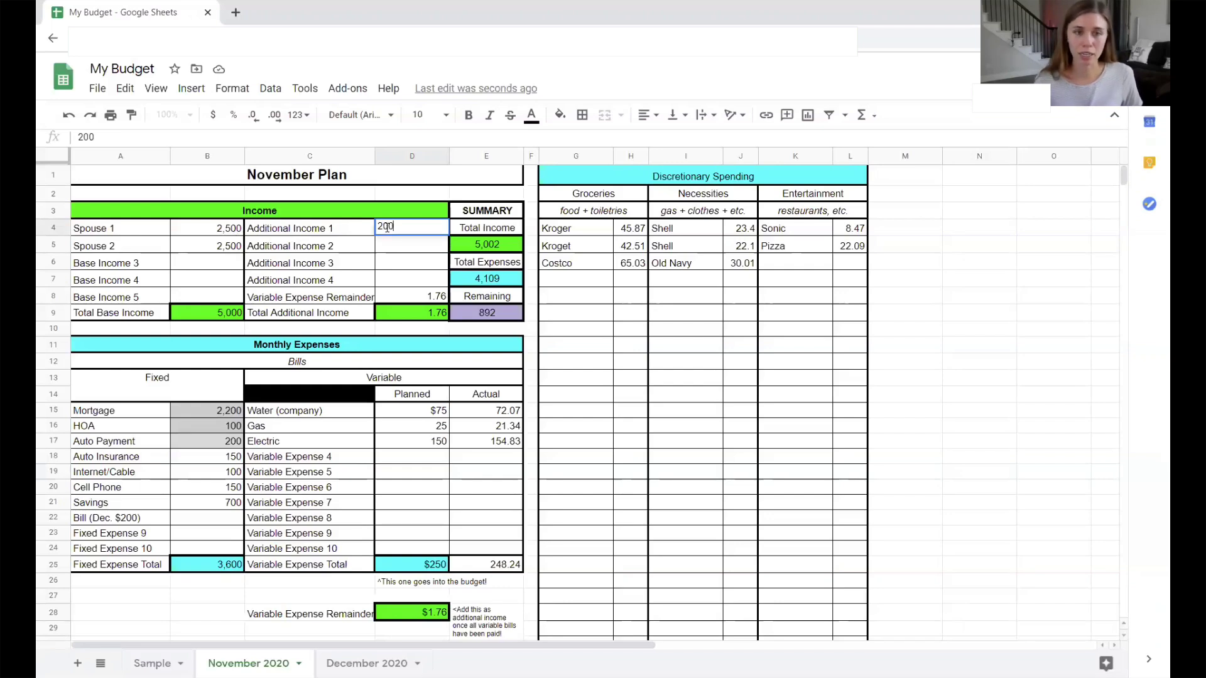
key("Return")
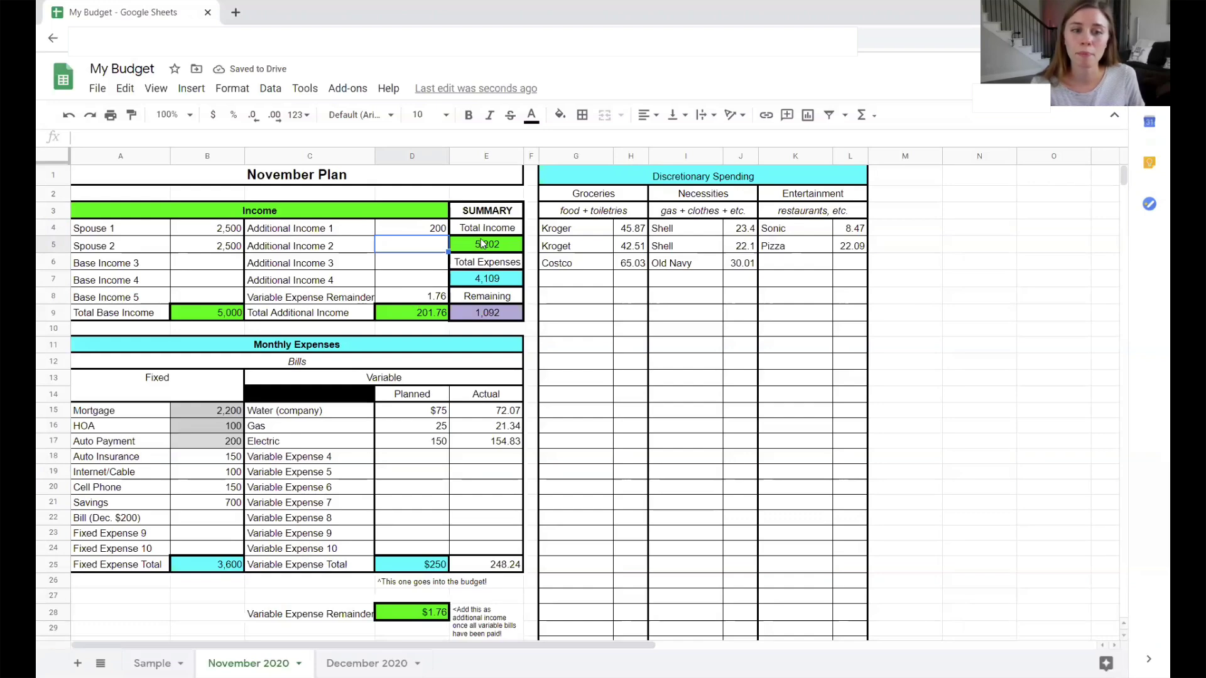
- Try a planned Groceries amount of 500 in the Discretionary Spending table
scroll(337, 362, "down", 4)
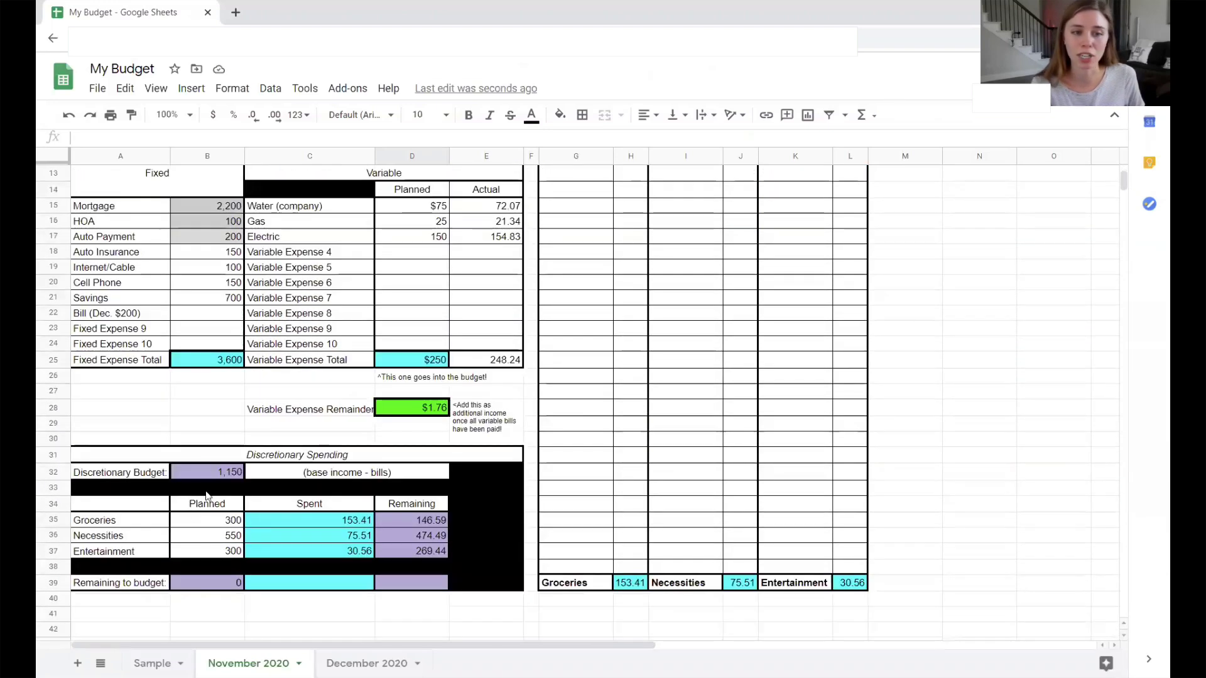
left_click(204, 590)
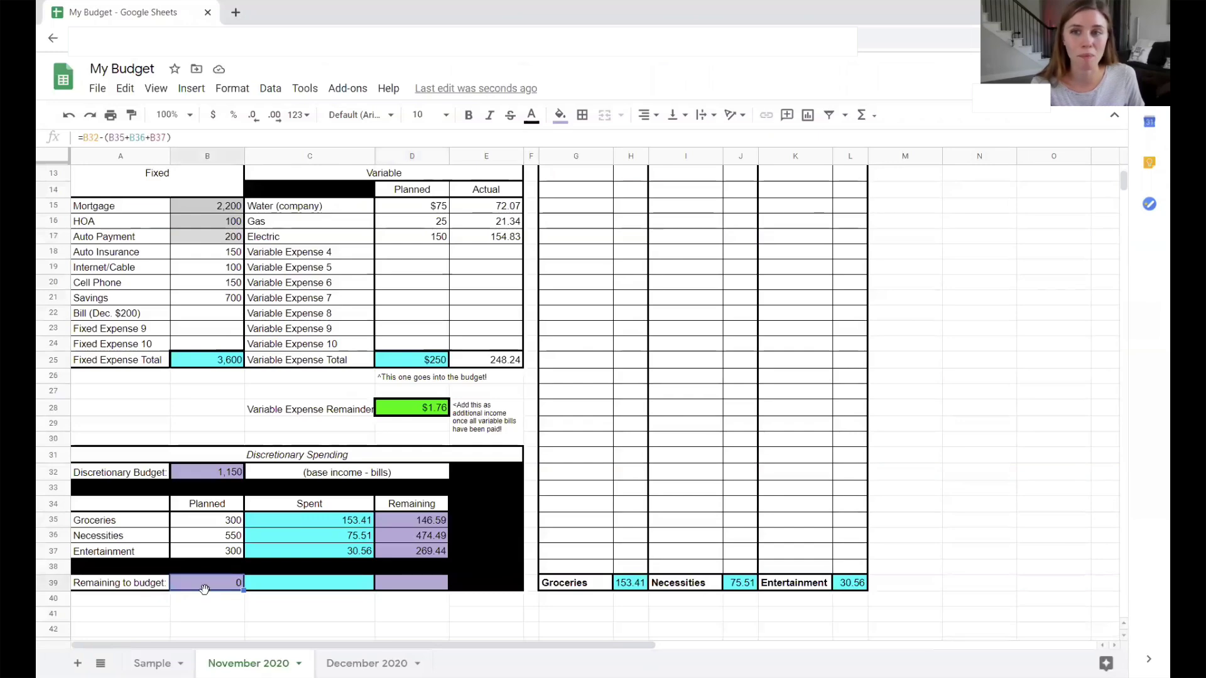
scroll(341, 571, "up", 4)
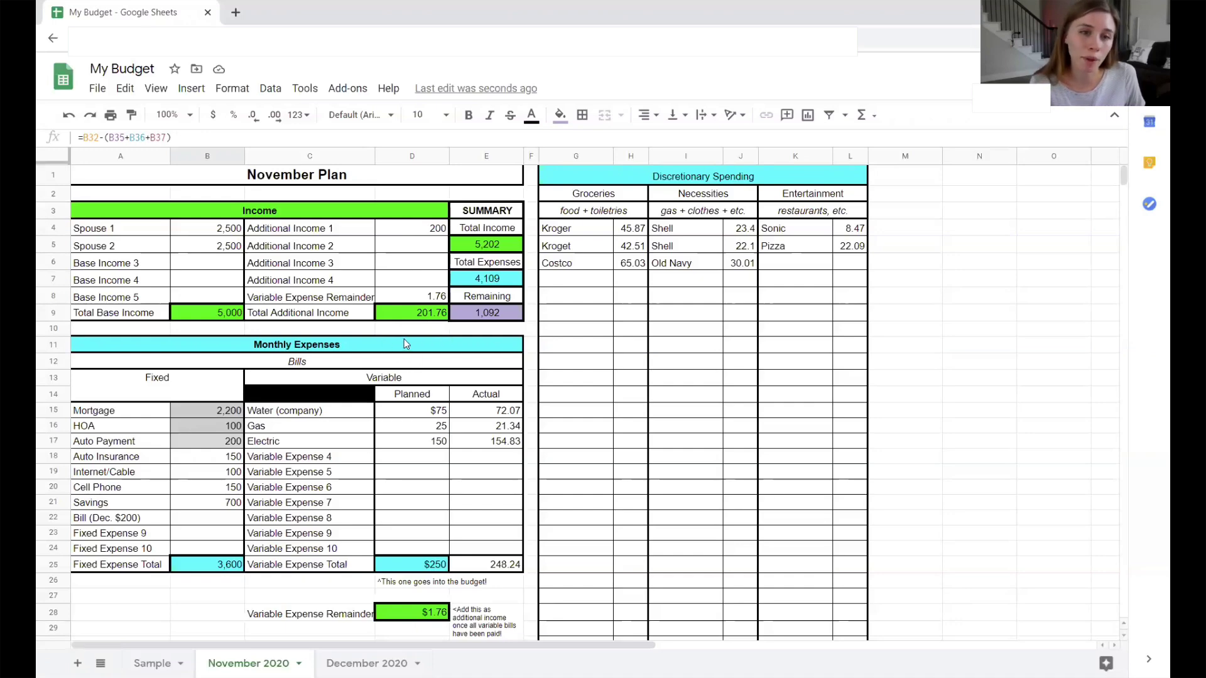
scroll(406, 339, "down", 5)
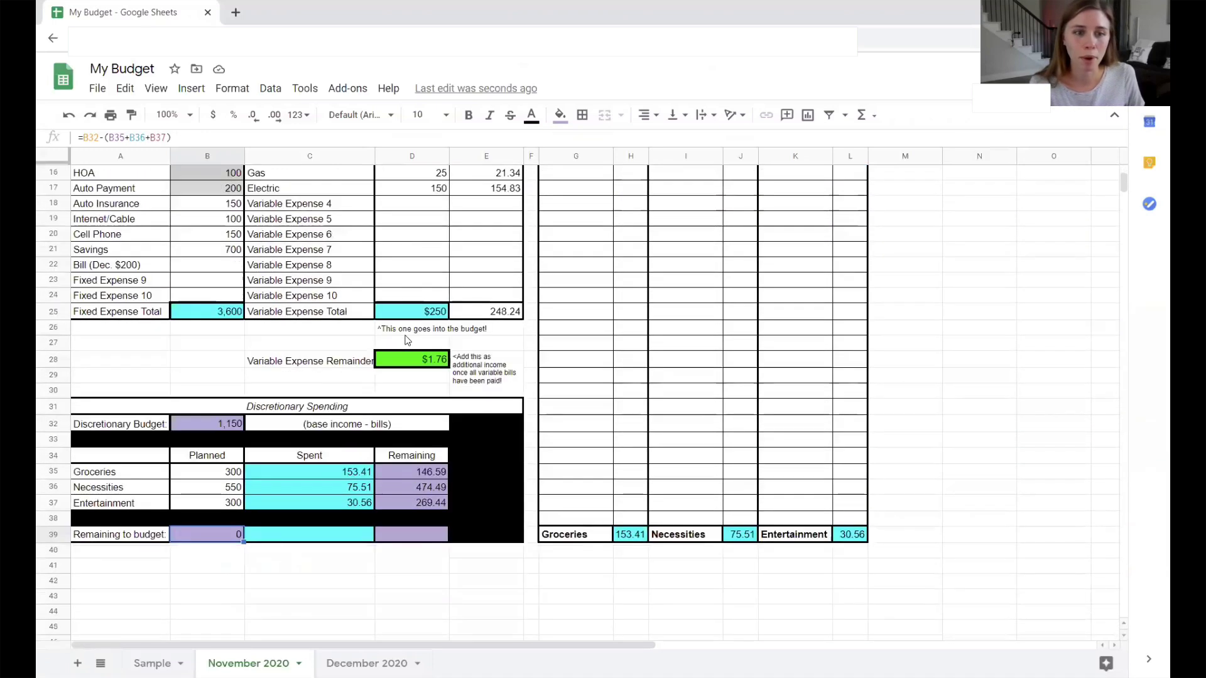
left_click(225, 477)
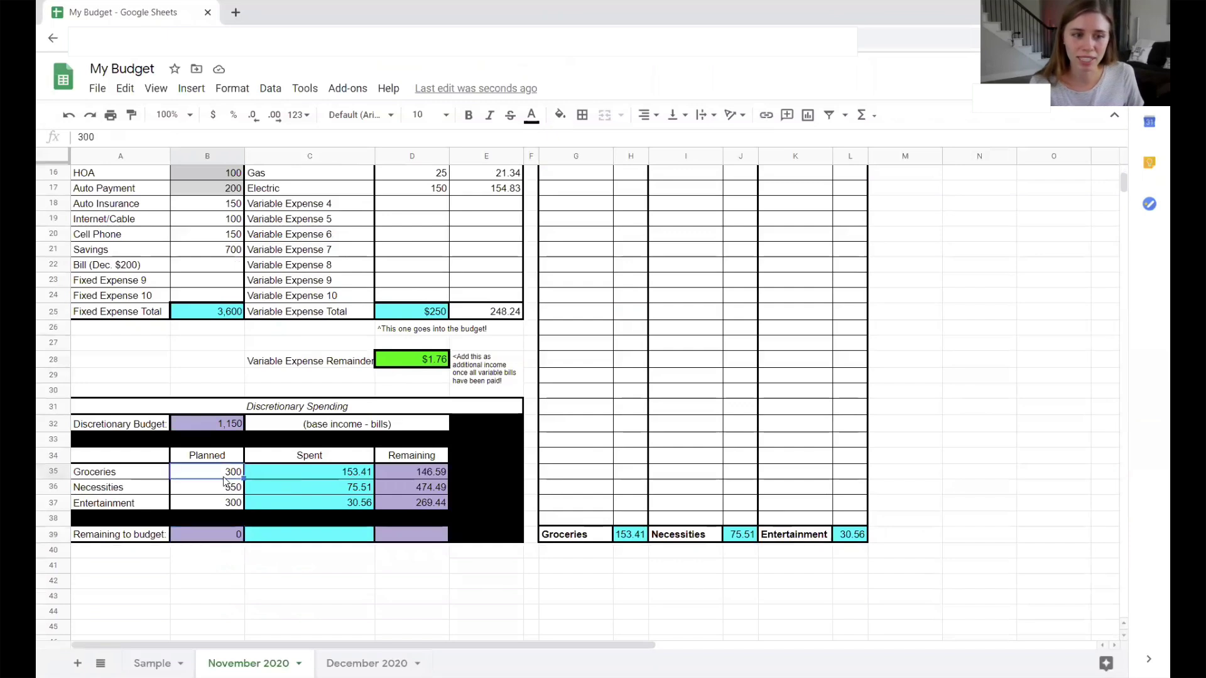
type("500")
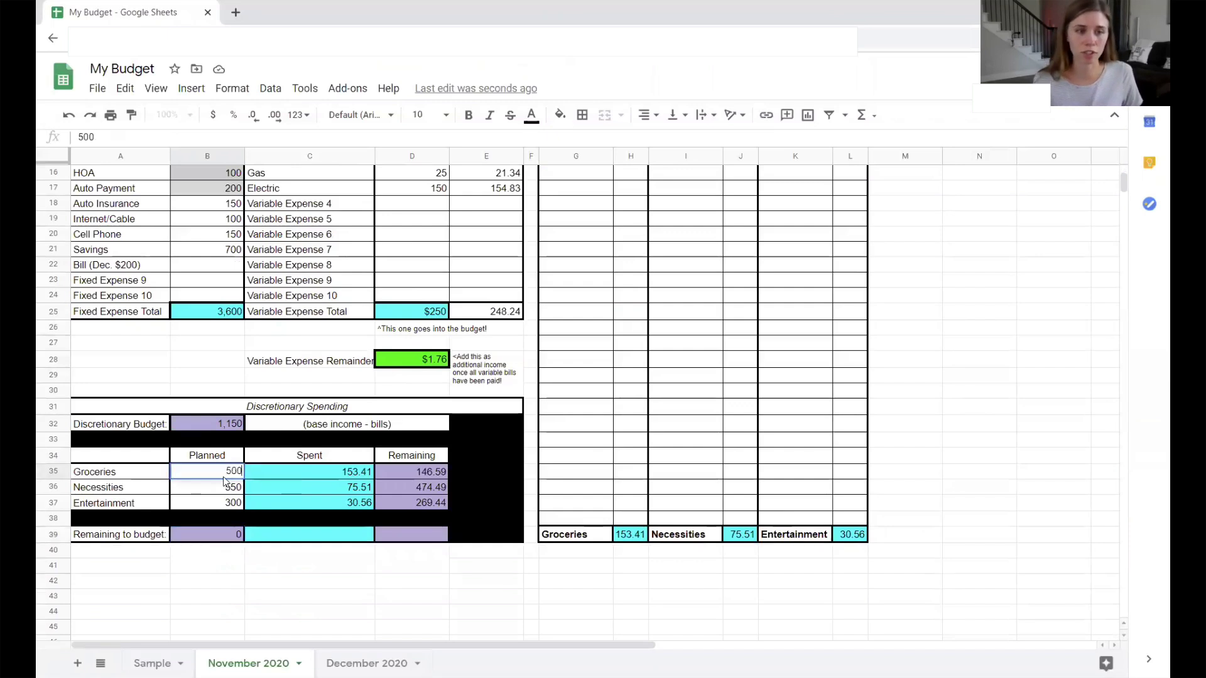
left_click(280, 587)
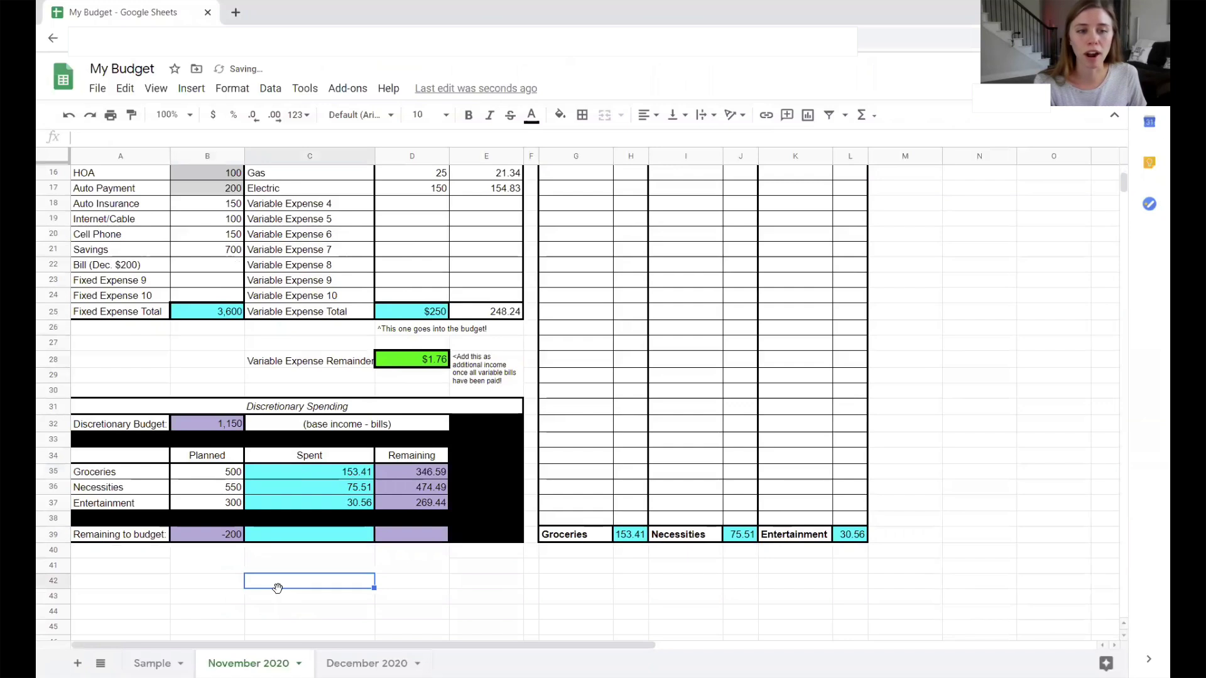
- Check the Remaining to budget cell and set the planned Groceries amount back to 300
left_click(220, 535)
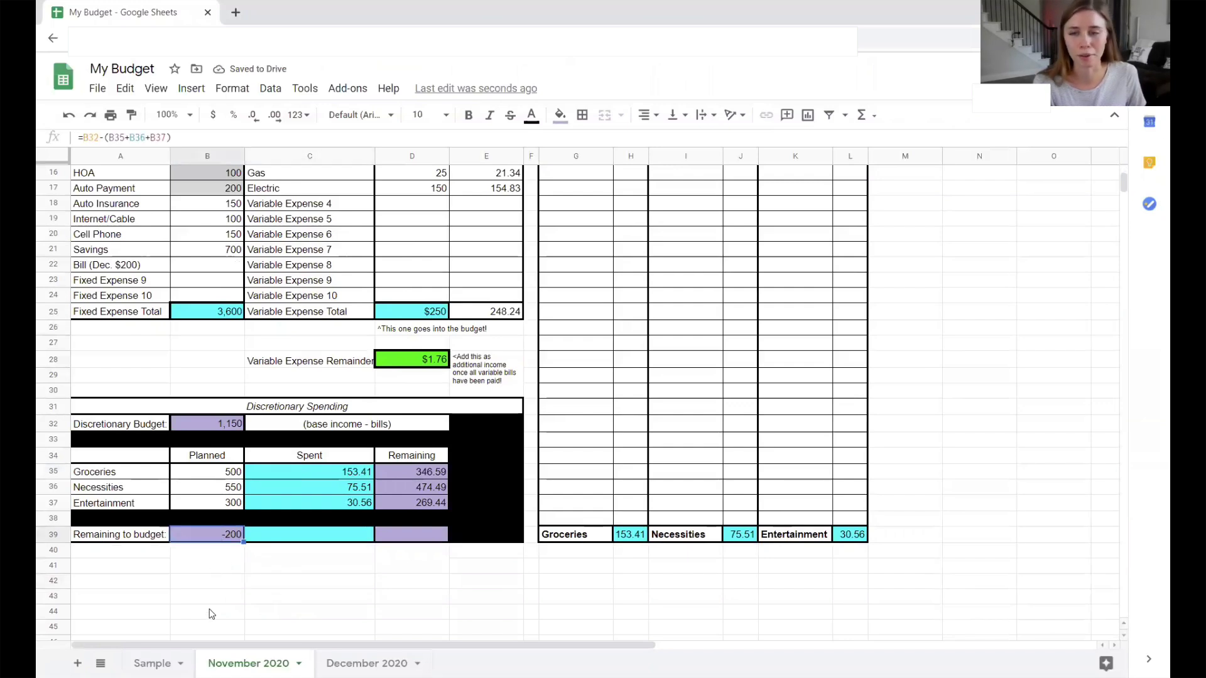
left_click(229, 473)
type("300")
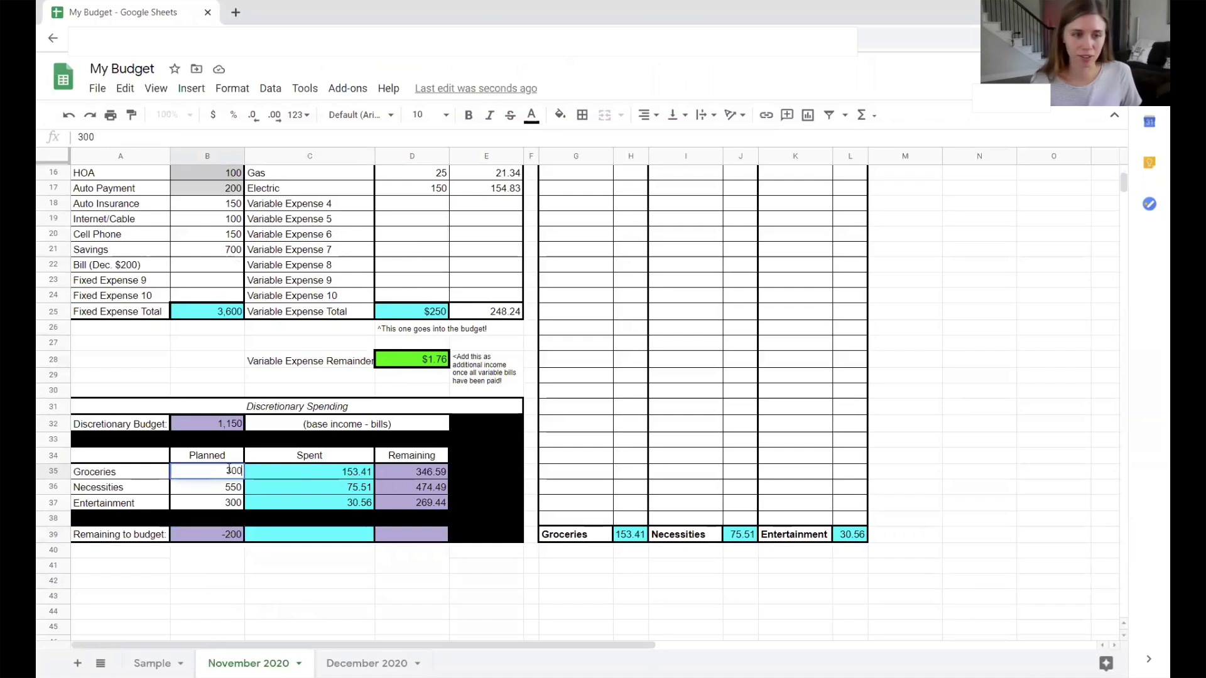
left_click(293, 580)
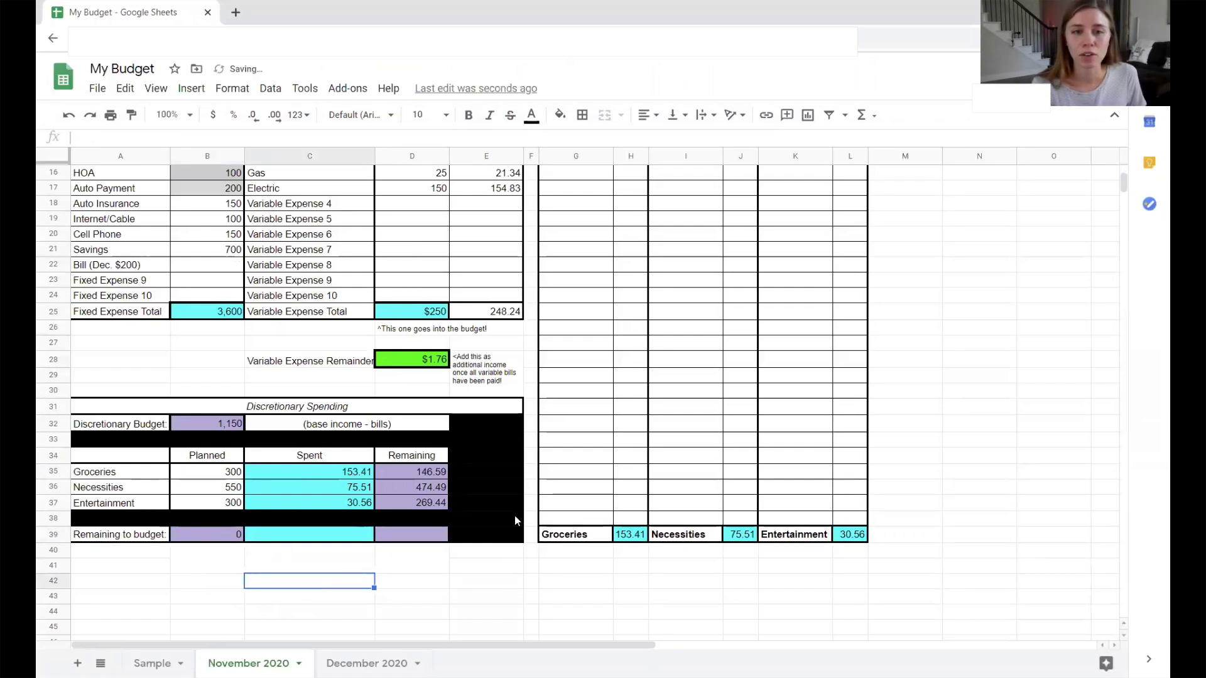
- Enter -200 as the Fixed Expense 9 amount to offset the additional income in the Fixed bills list
scroll(515, 518, "up", 2)
scroll(208, 423, "up", 2)
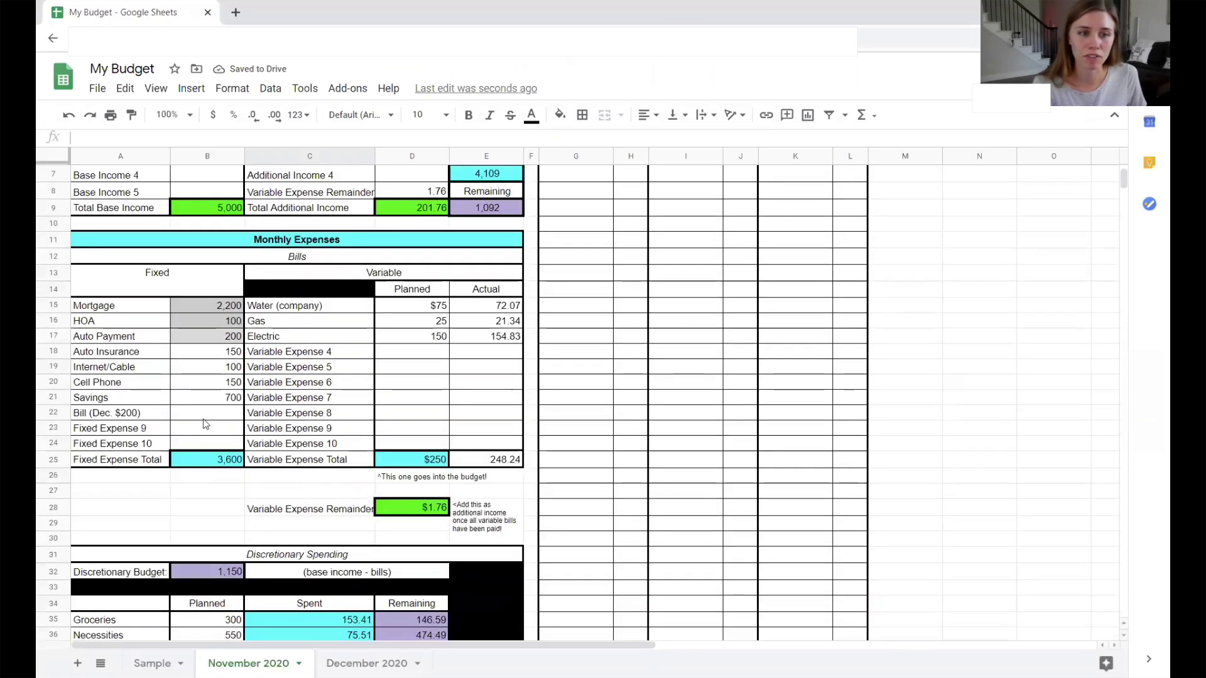
left_click(194, 433)
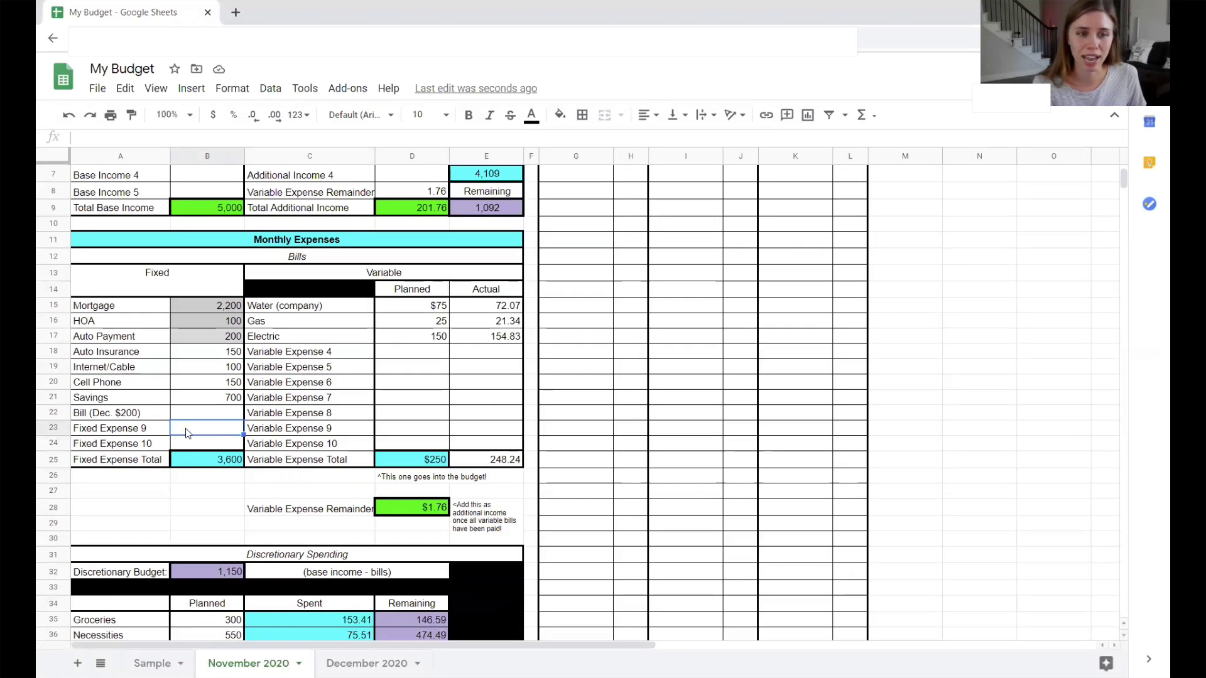
scroll(352, 352, "up", 2)
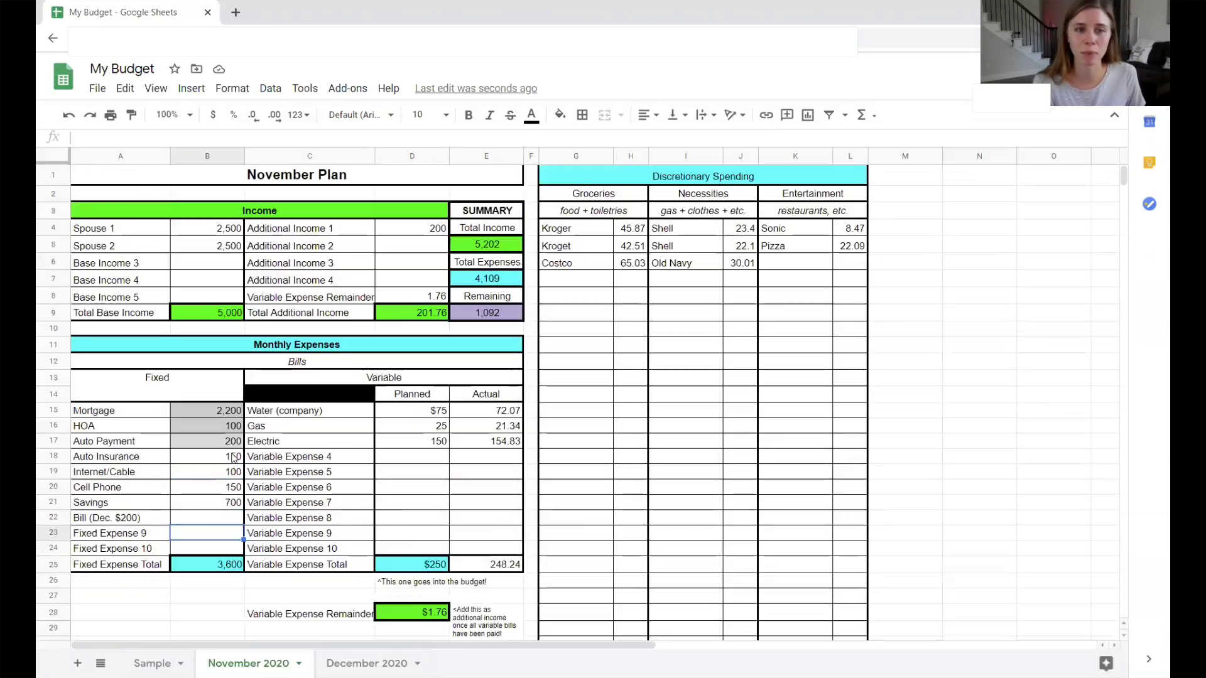
left_click(425, 235)
scroll(218, 478, "down", 1)
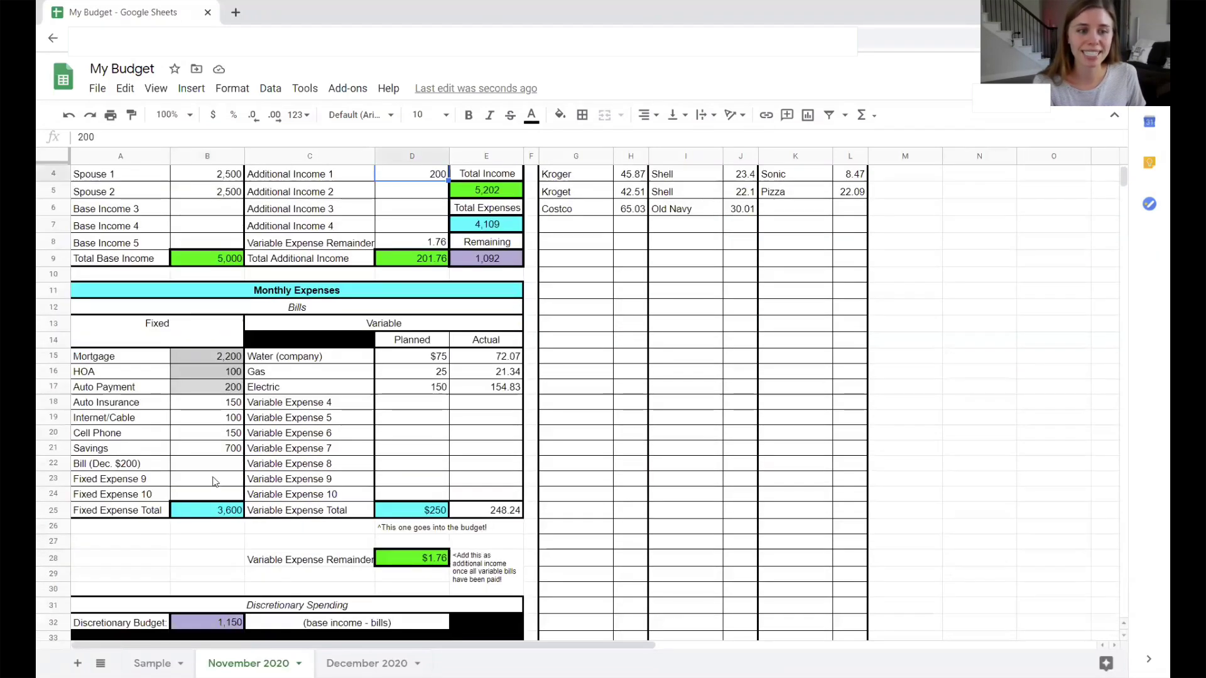
left_click(209, 481)
type("-200")
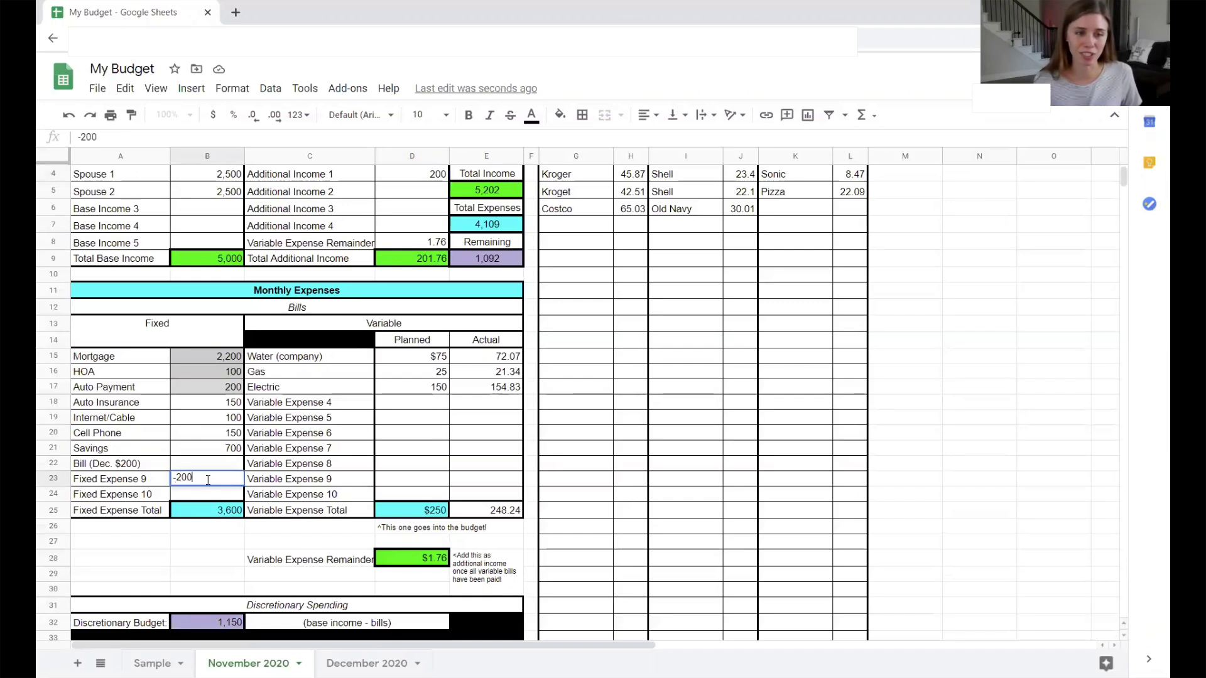
key("Return")
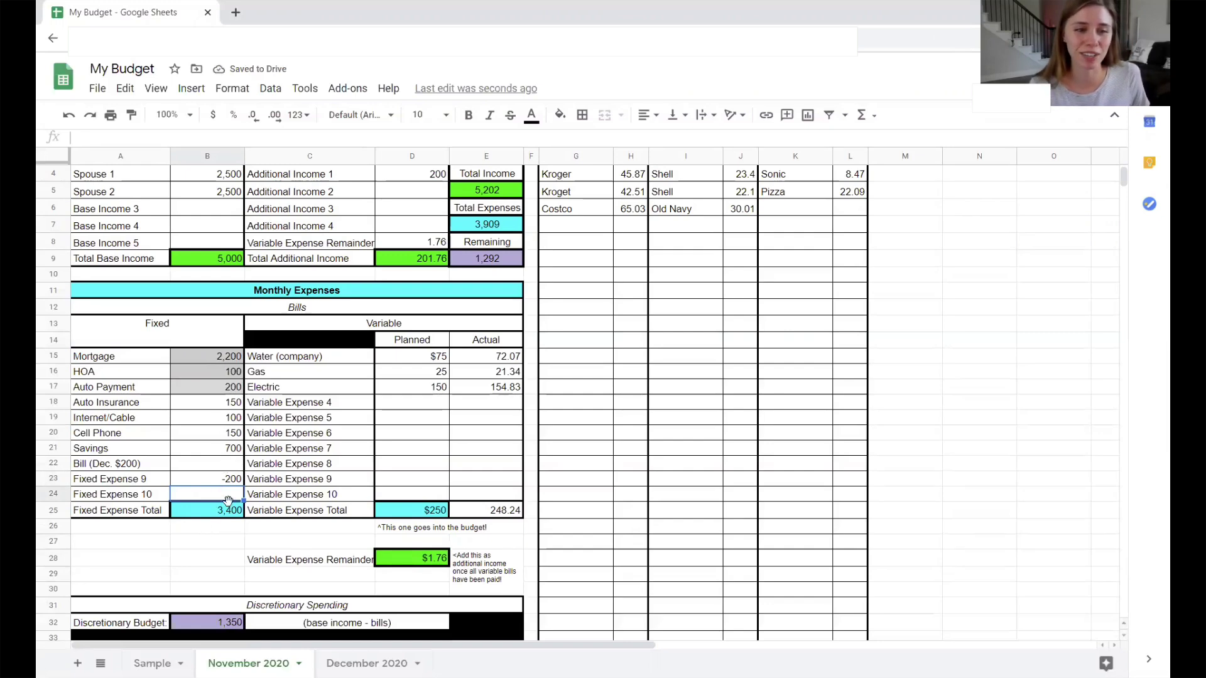
- Set the planned Groceries amount to 500 in the Discretionary Spending table
scroll(352, 504, "down", 5)
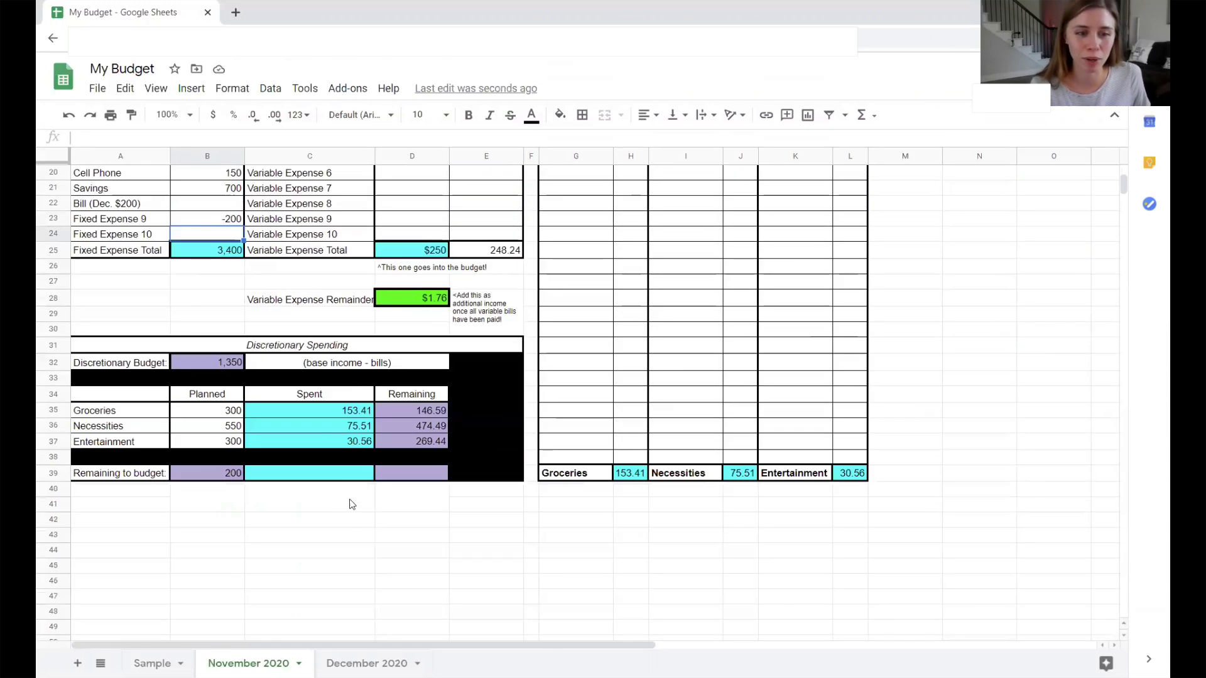
left_click(218, 472)
left_click(211, 416)
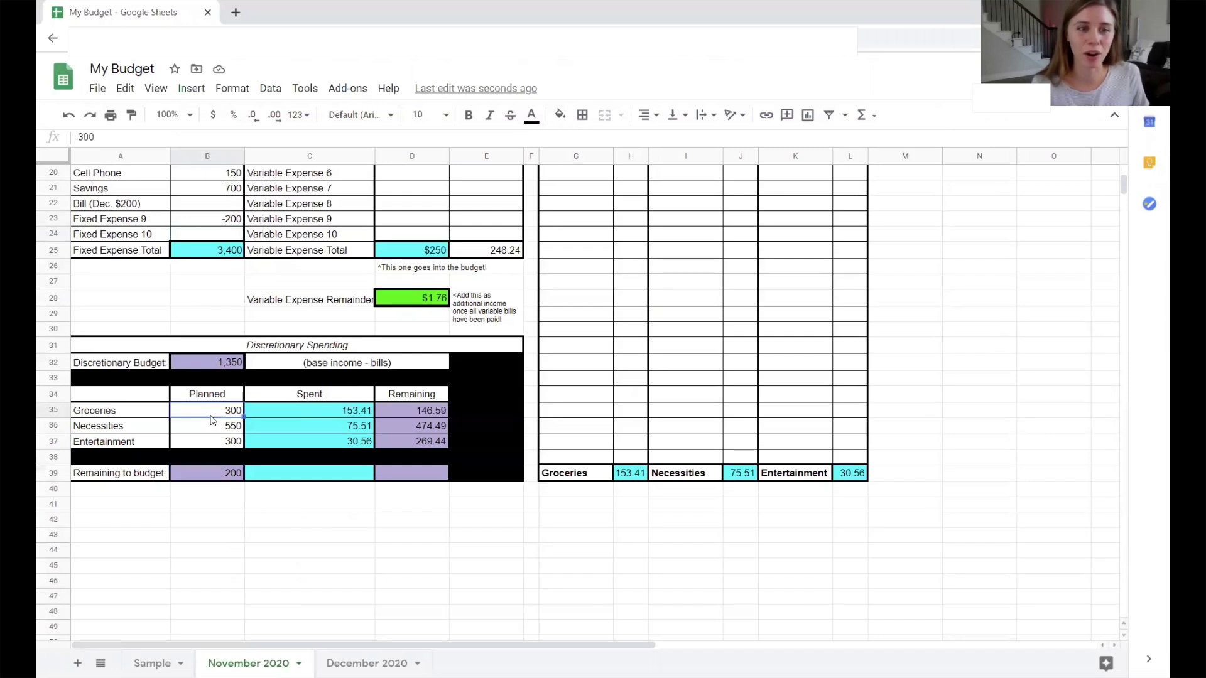
type("500")
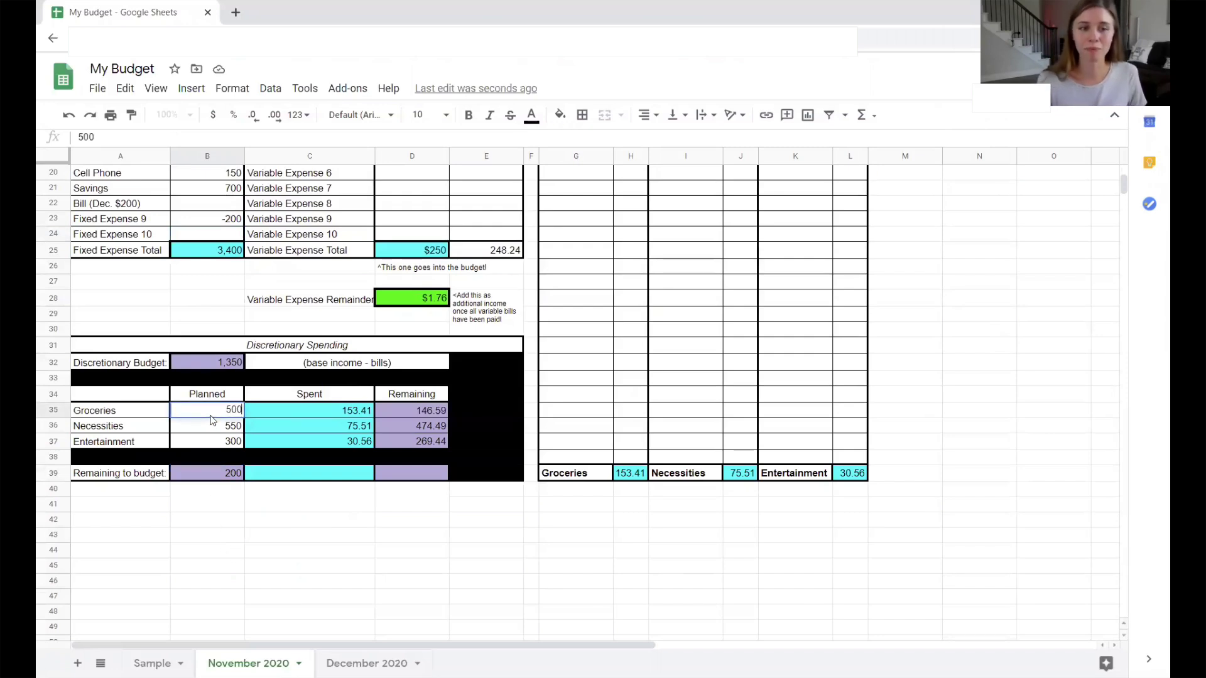
left_click(217, 565)
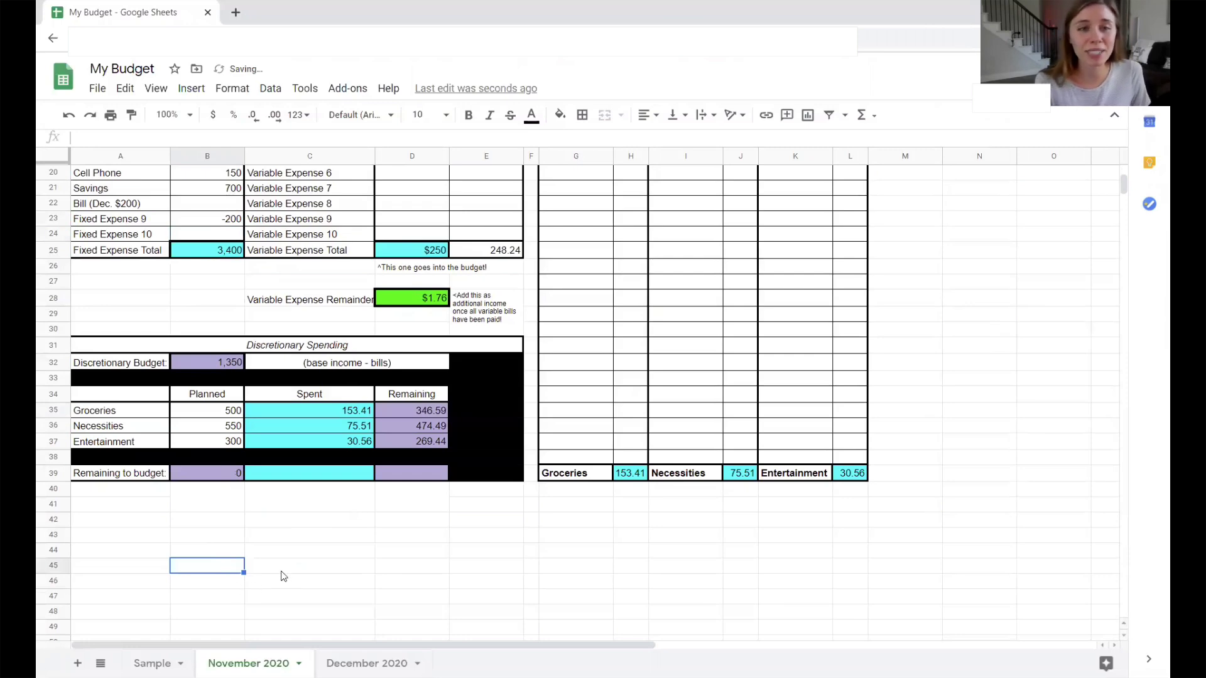
- Record an Old Navy refund of -30.01 in the Necessities list, below the original Old Navy purchase
scroll(281, 573, "up", 3)
scroll(280, 574, "up", 3)
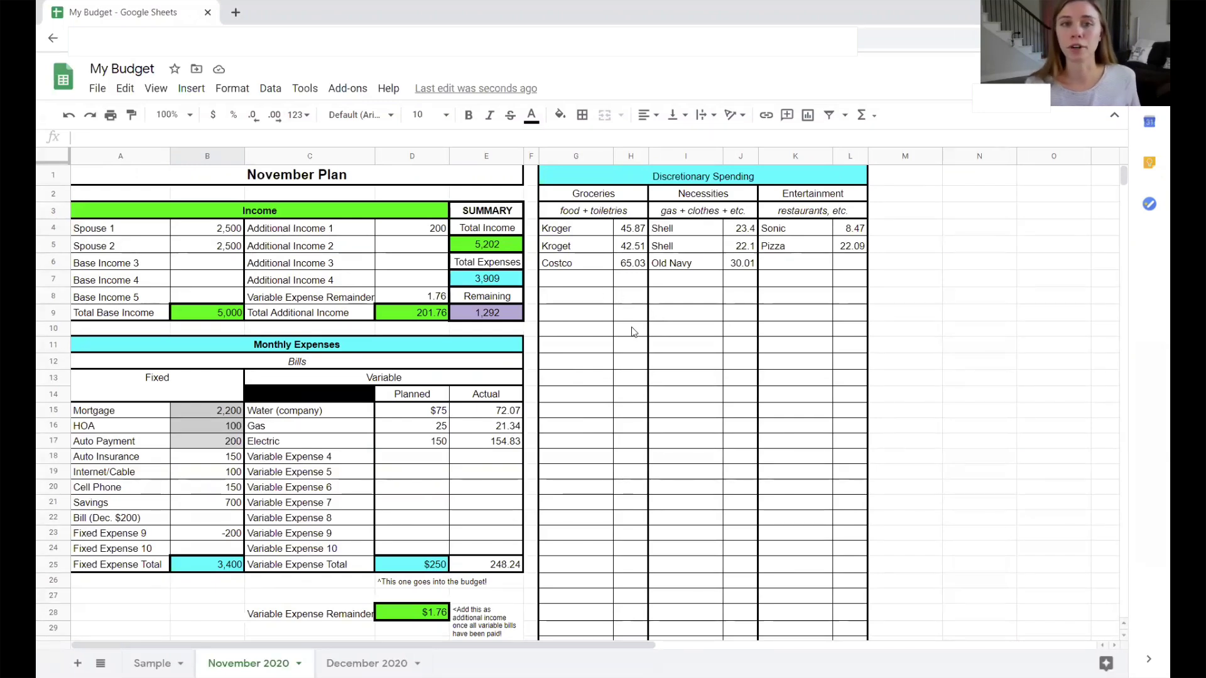
left_click(694, 286)
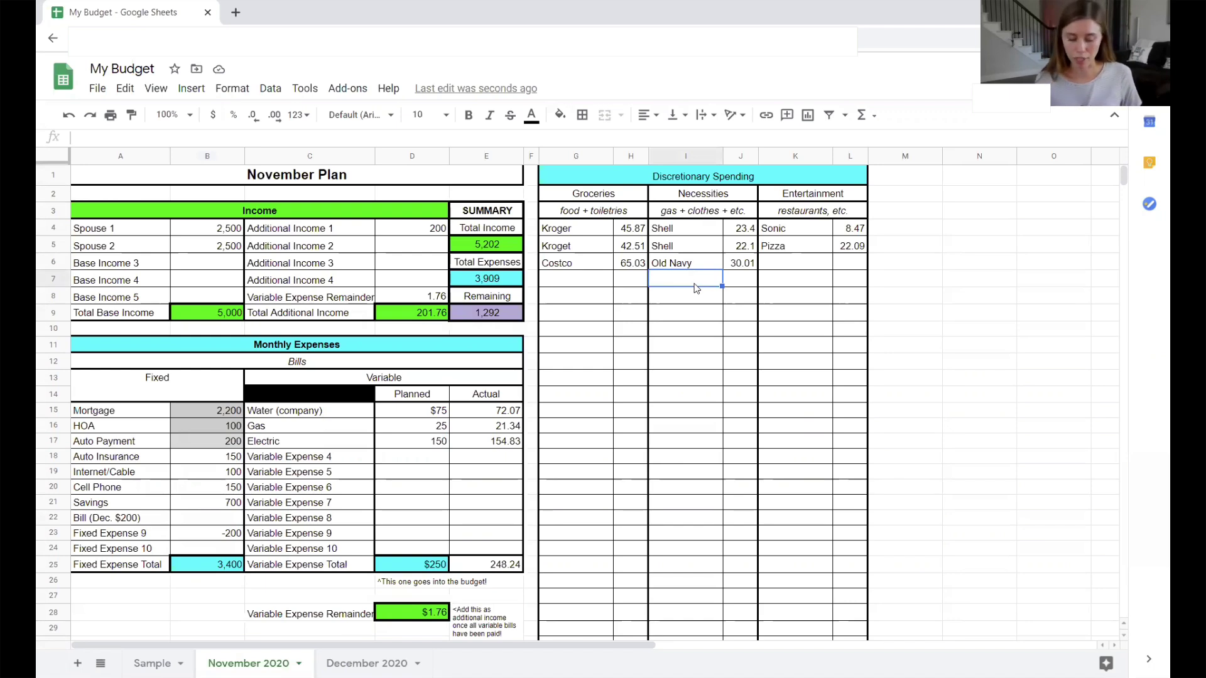
type("Old Navy")
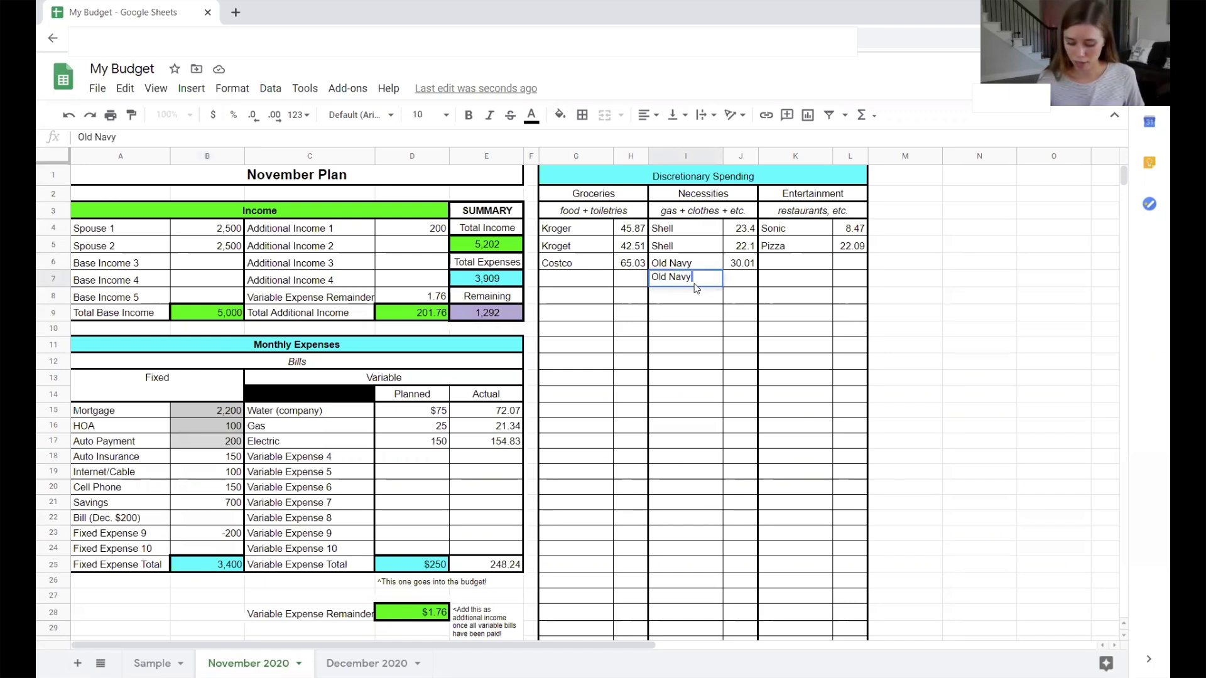
key("Tab")
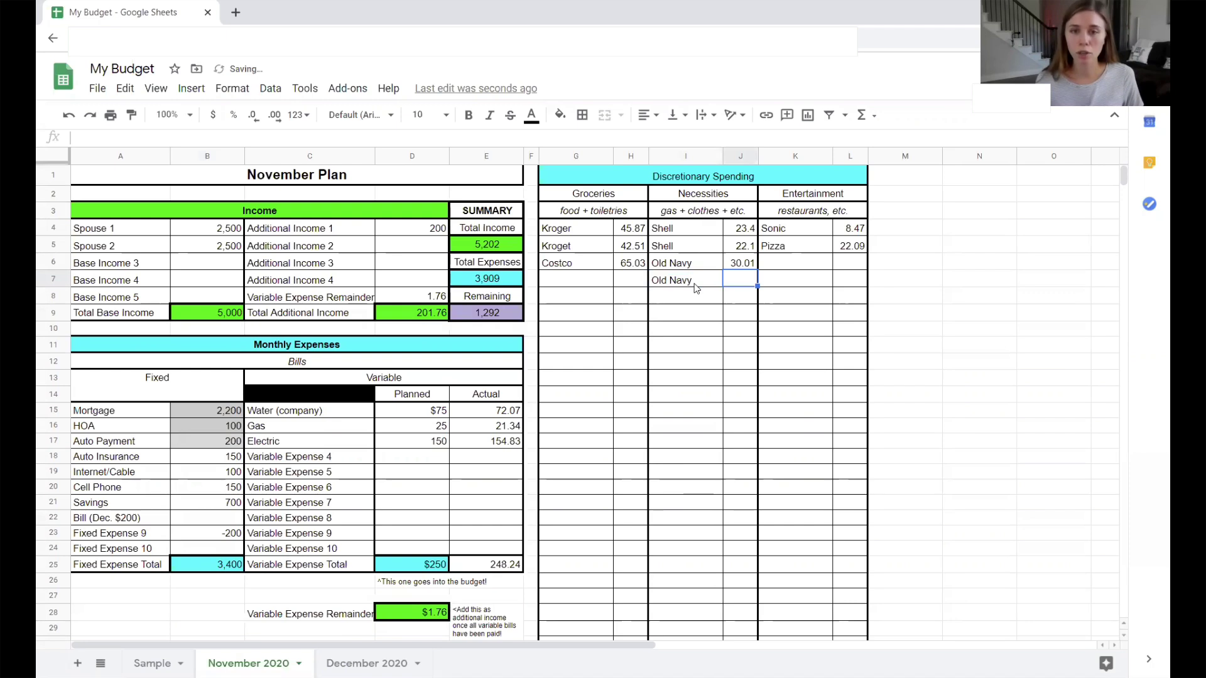
type("1")
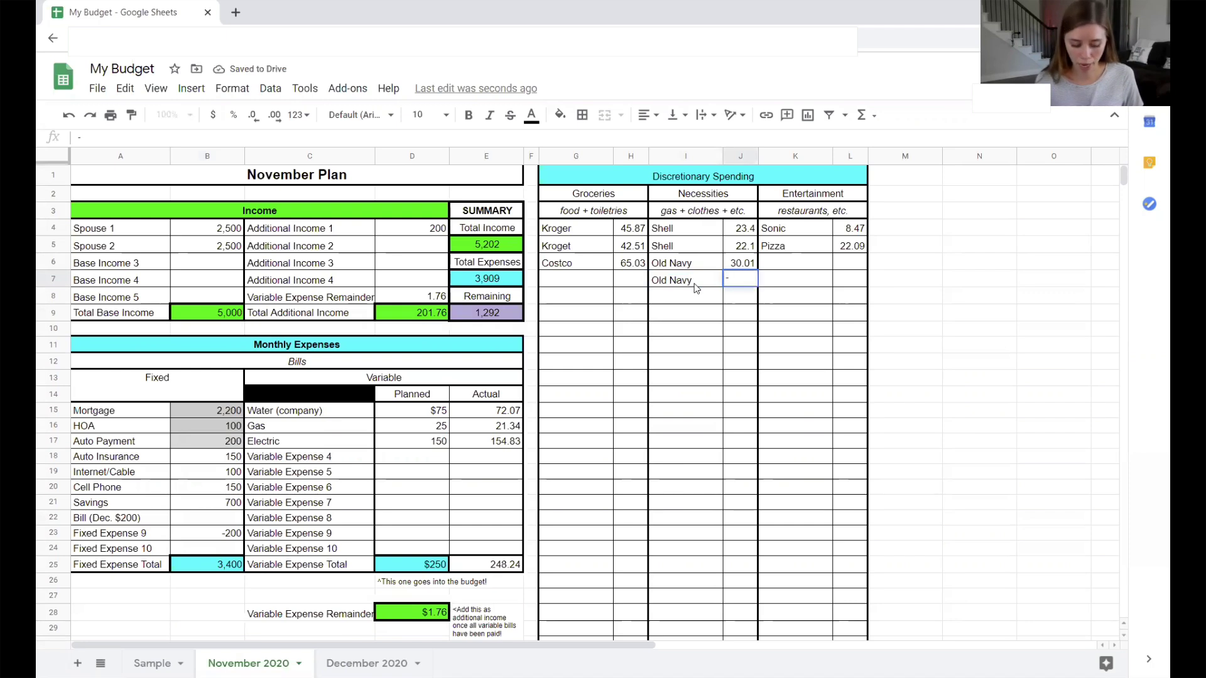
type("30/0")
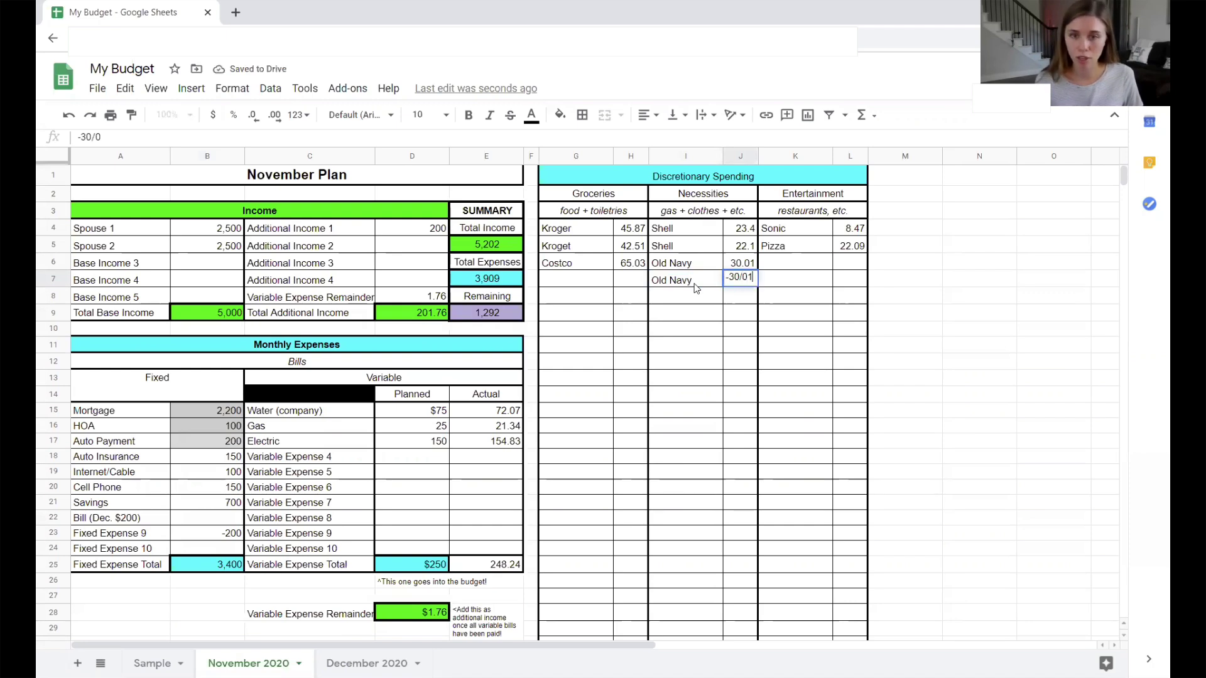
key("BackSpace")
type(".0")
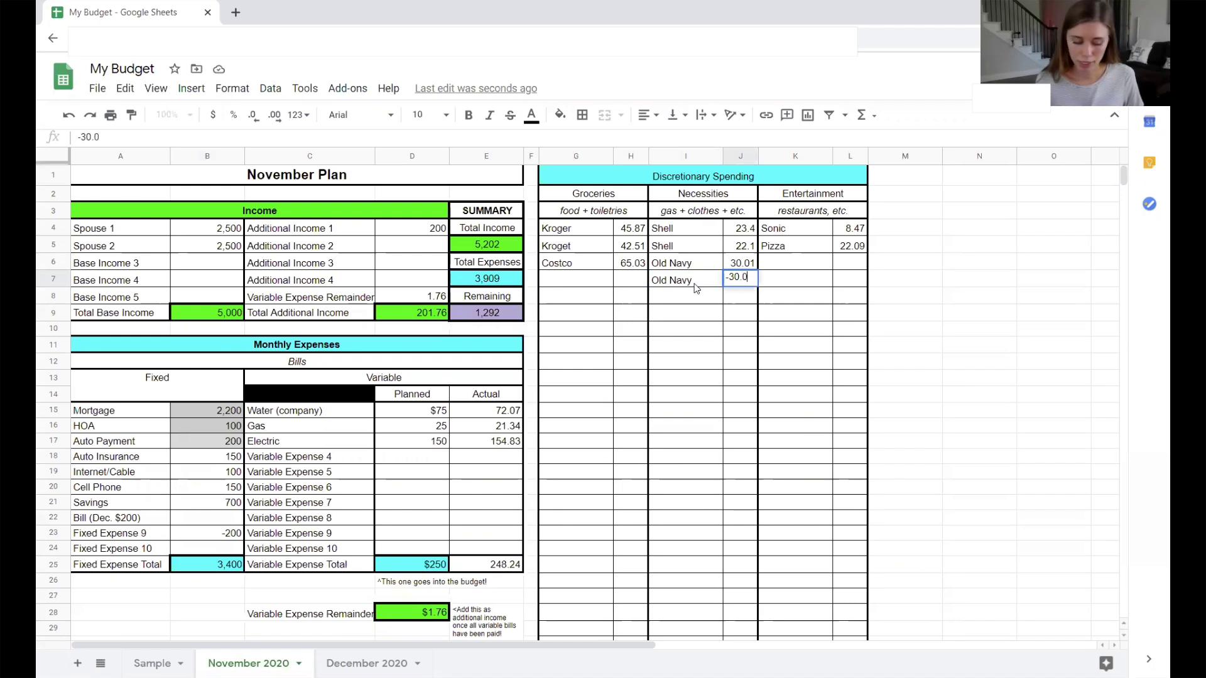
left_click(698, 347)
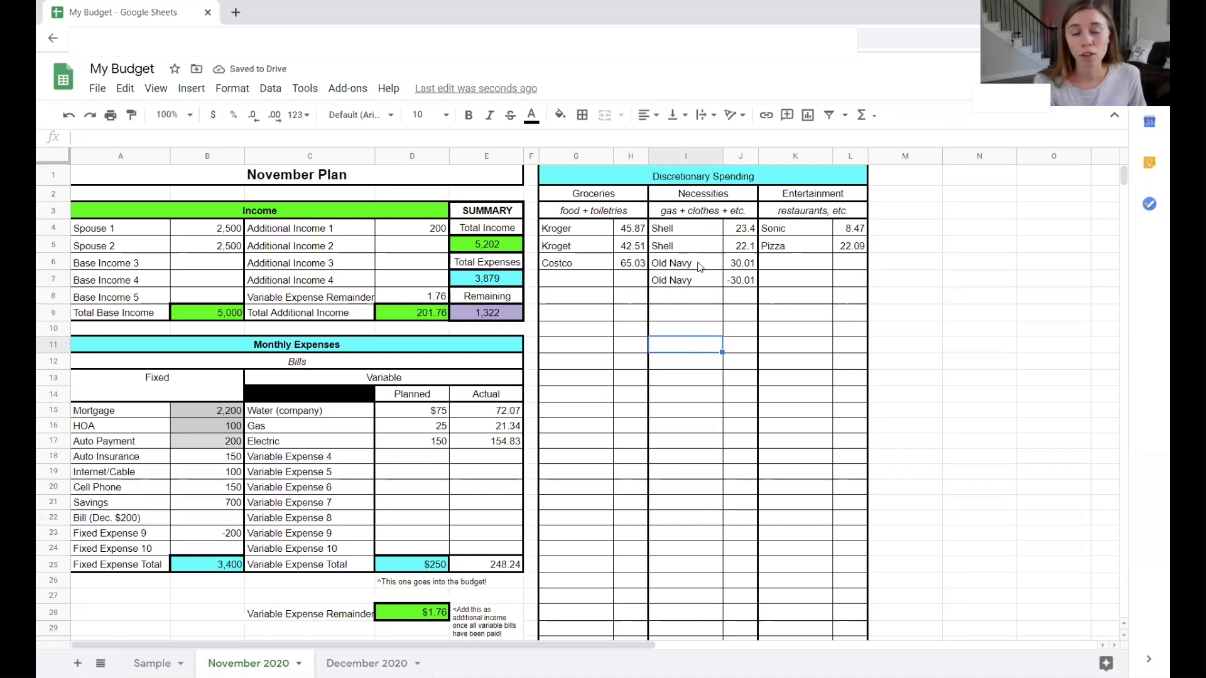
- Try clearing both Old Navy entries from the Necessities list, and undo the deletion
left_click_drag(699, 267, 741, 281)
key("Delete")
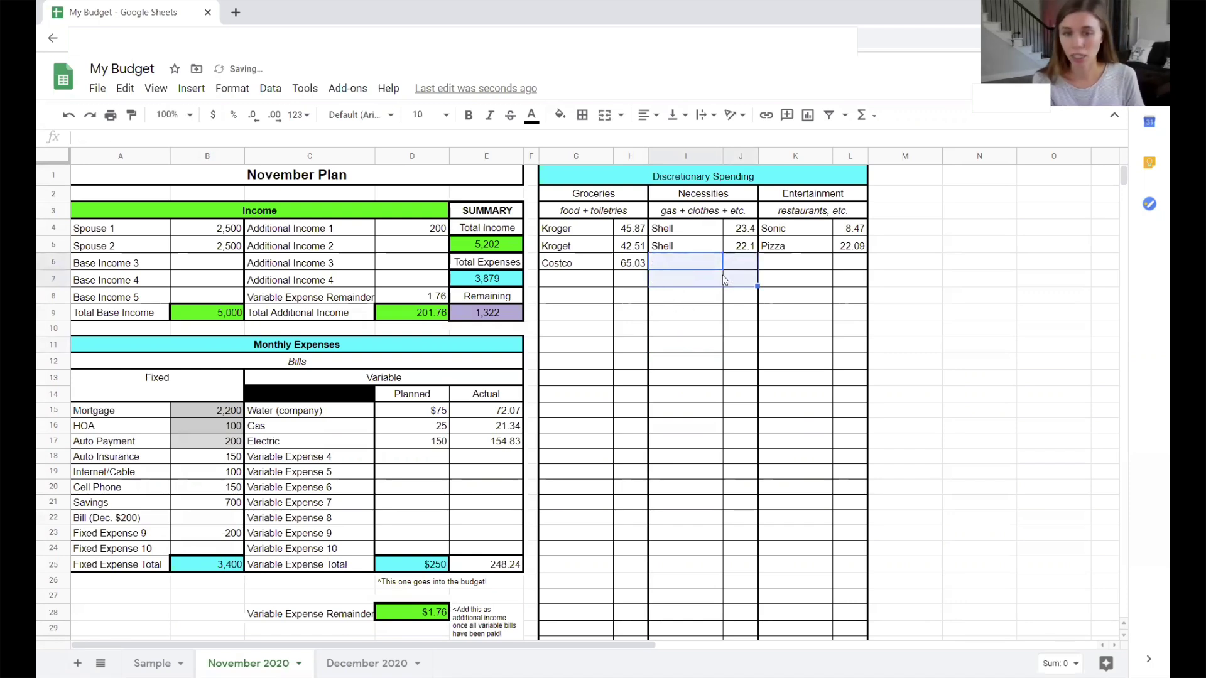
left_click(719, 333)
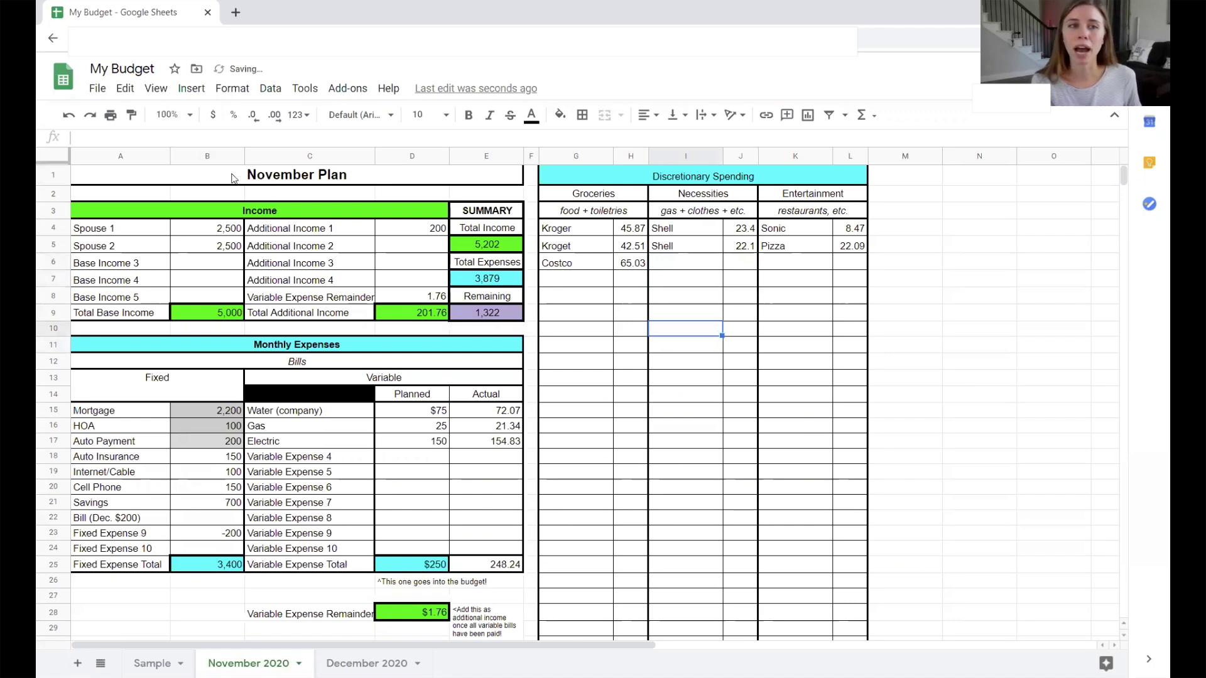
left_click(68, 115)
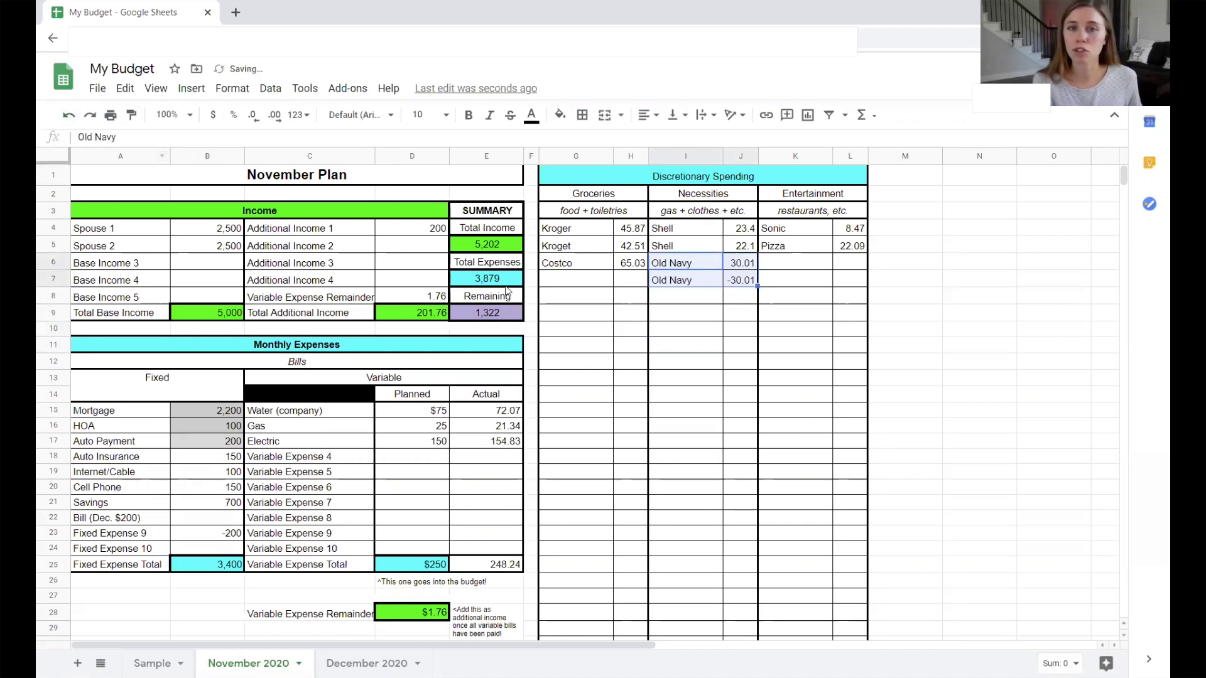
left_click(738, 299)
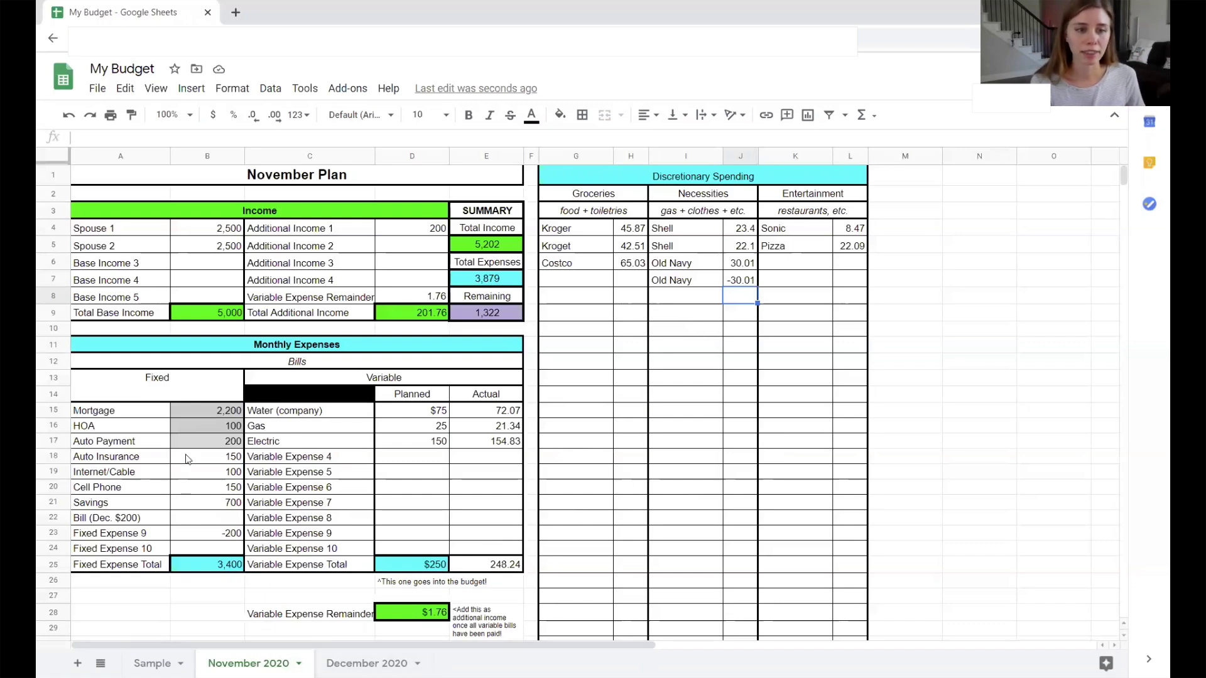
- Try gray fills on the Auto Insurance through Savings amounts in the Fixed bills list
left_click_drag(207, 457, 220, 502)
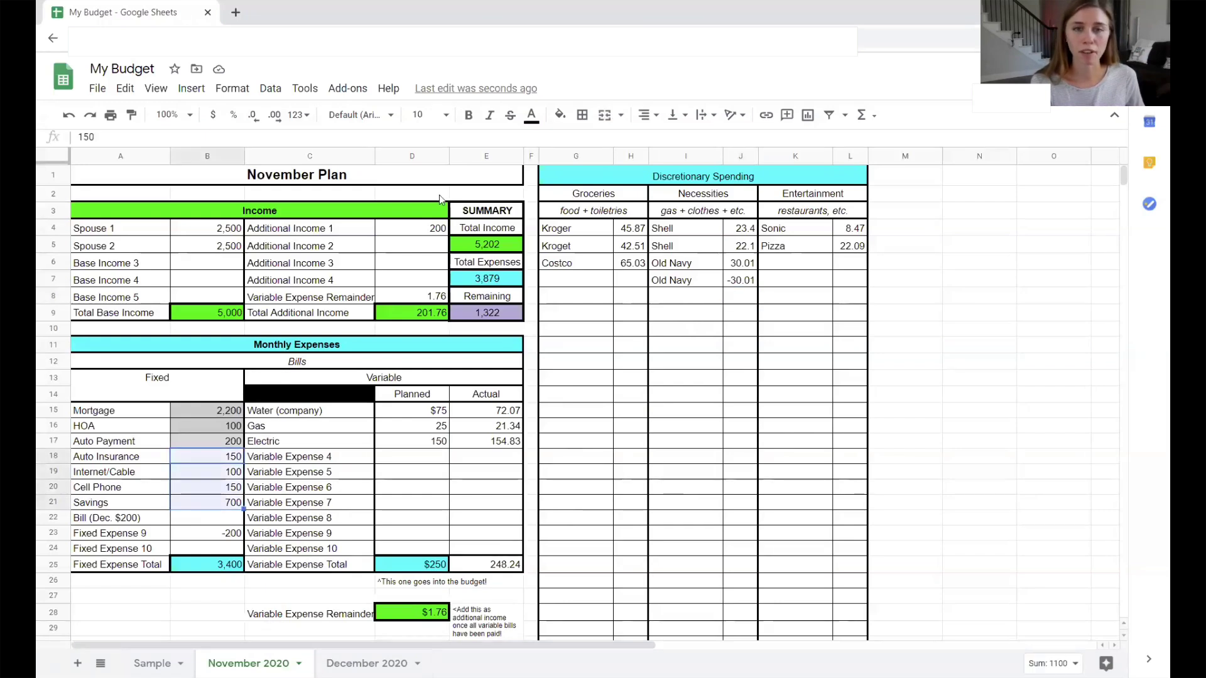
left_click(560, 114)
left_click(630, 165)
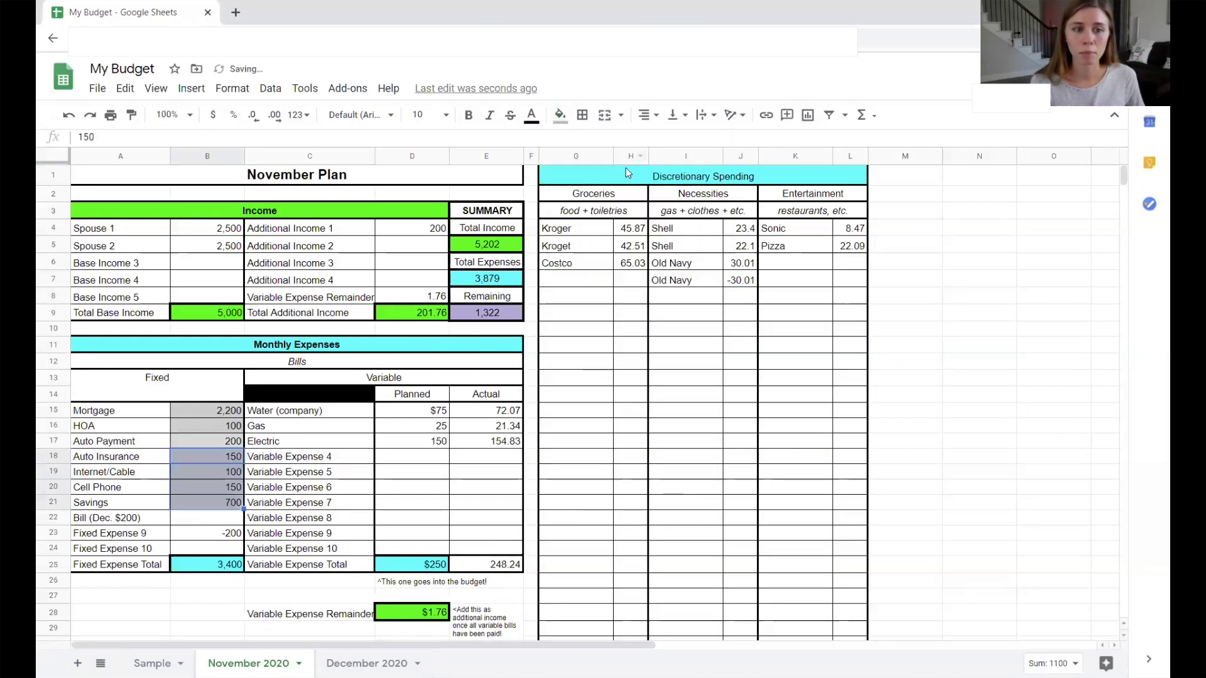
left_click(559, 114)
left_click(642, 165)
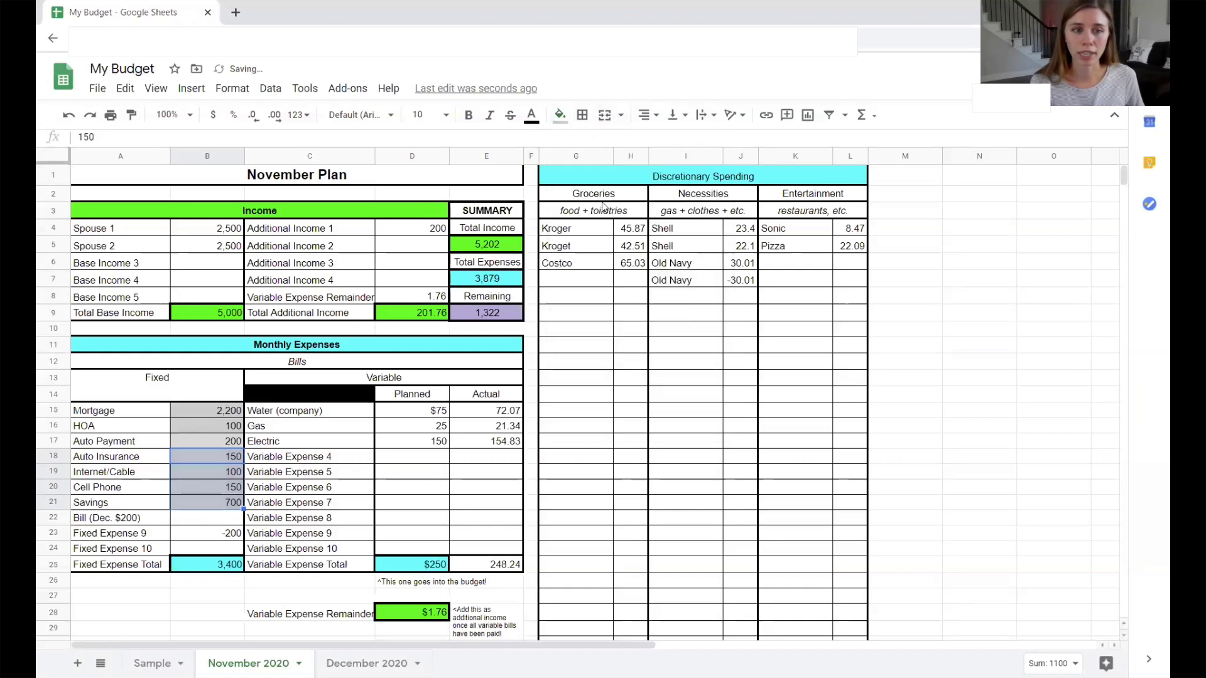
left_click(349, 441)
- Fill all fixed bill amounts from Mortgage through Savings with the same light gray
left_click_drag(225, 412, 213, 503)
left_click(560, 114)
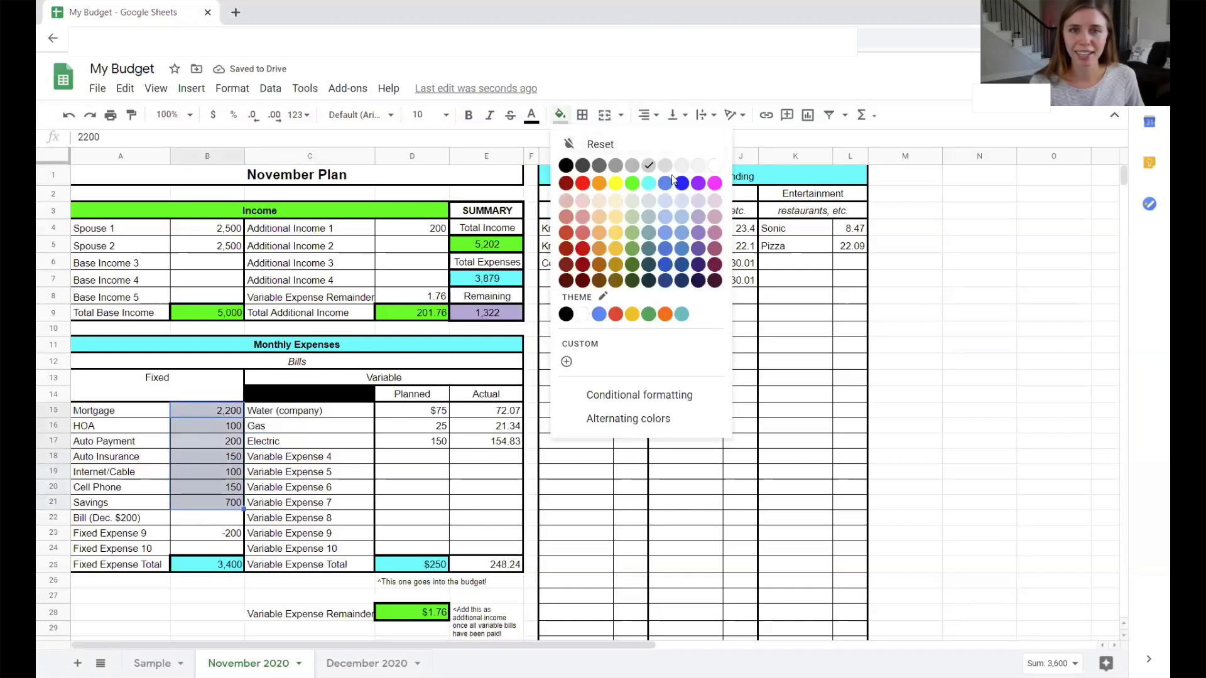
left_click(664, 166)
left_click(336, 444)
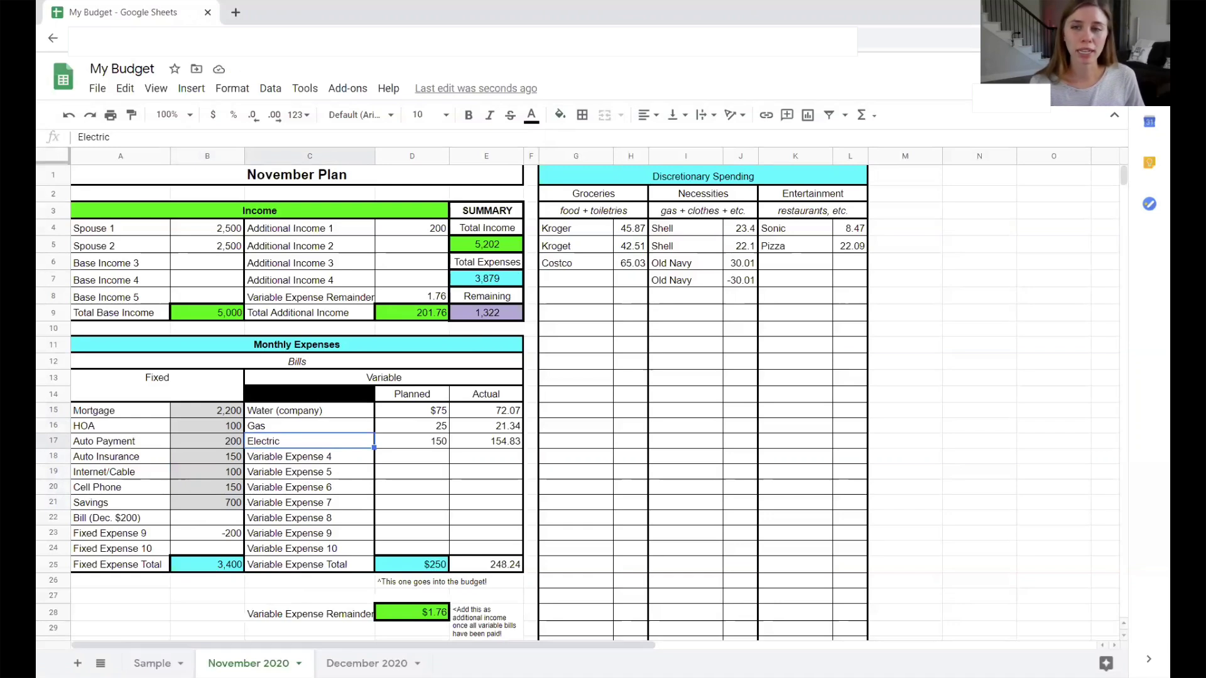
- Duplicate the November 2020 sheet and rename the copy December 20
left_click(299, 663)
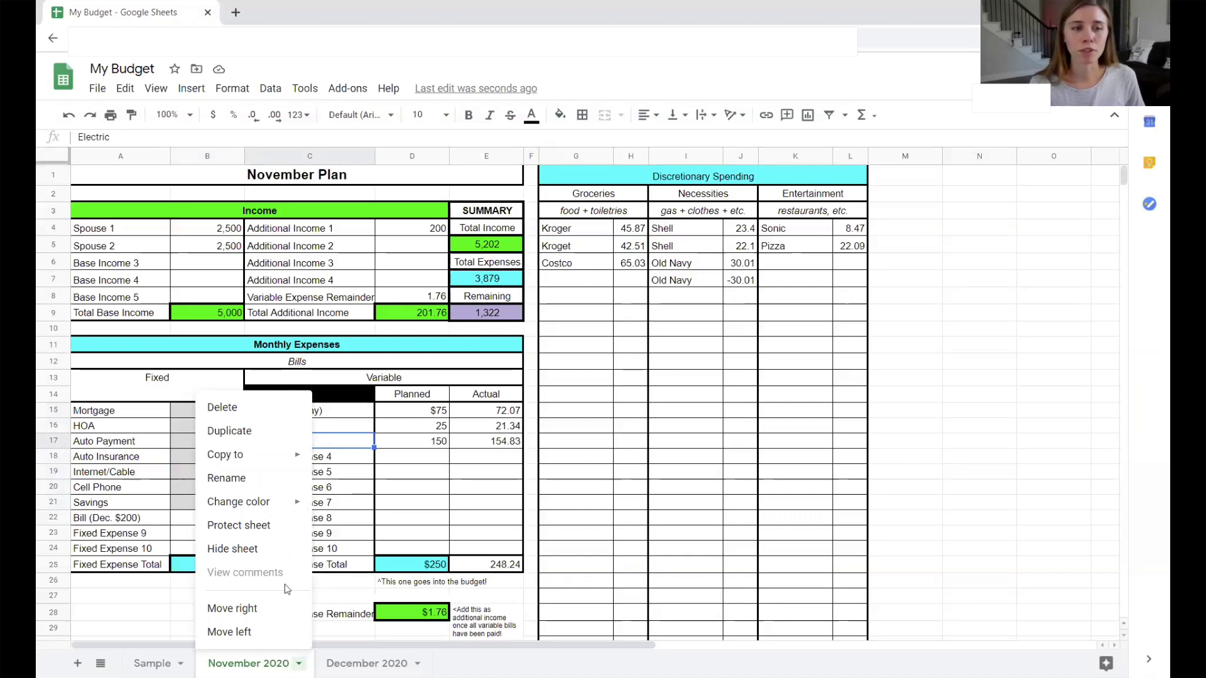
left_click(236, 432)
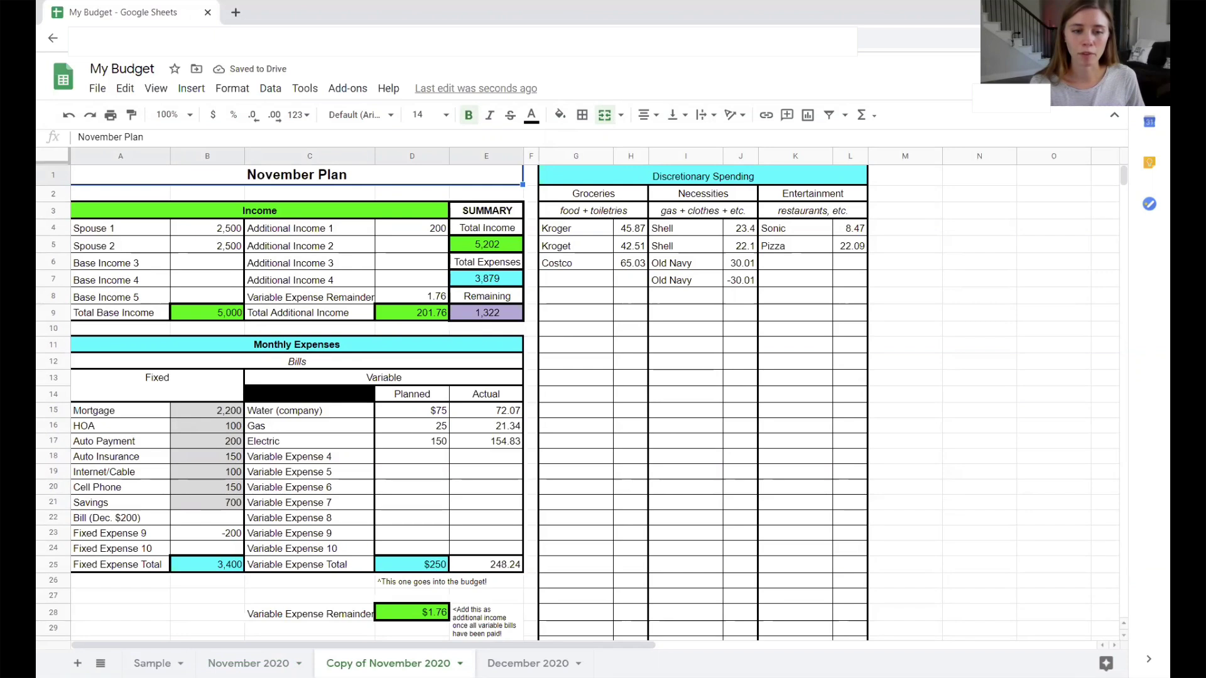
double_click(388, 663)
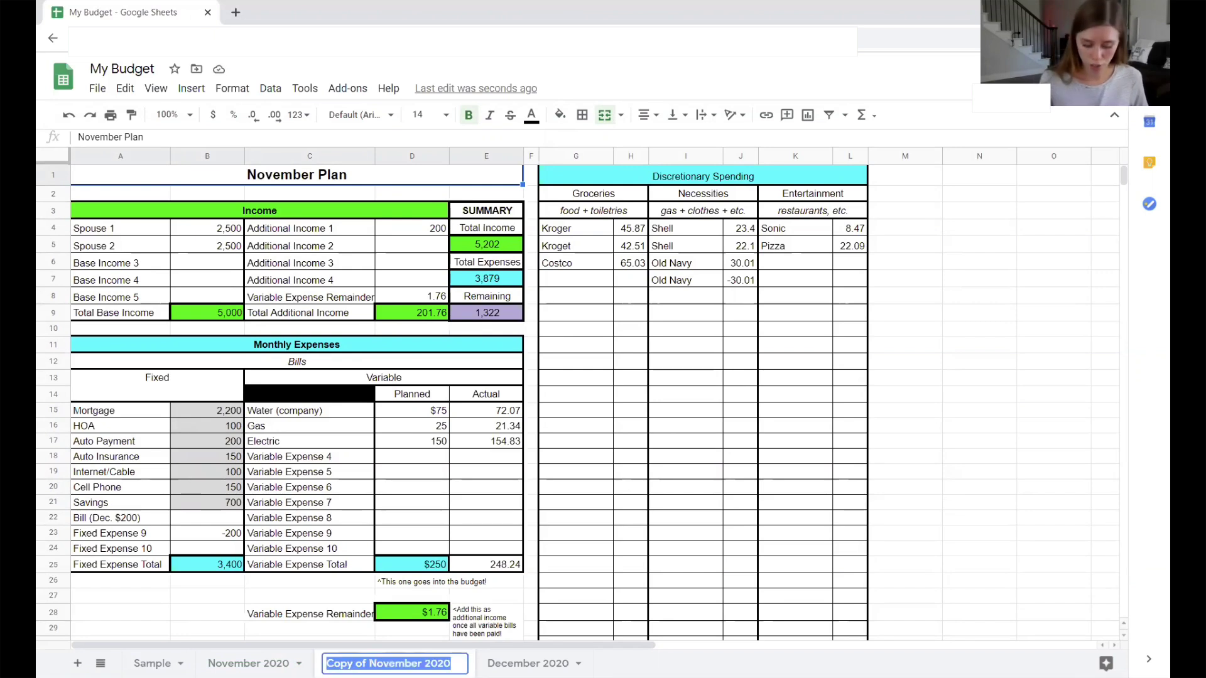
type("Decembe")
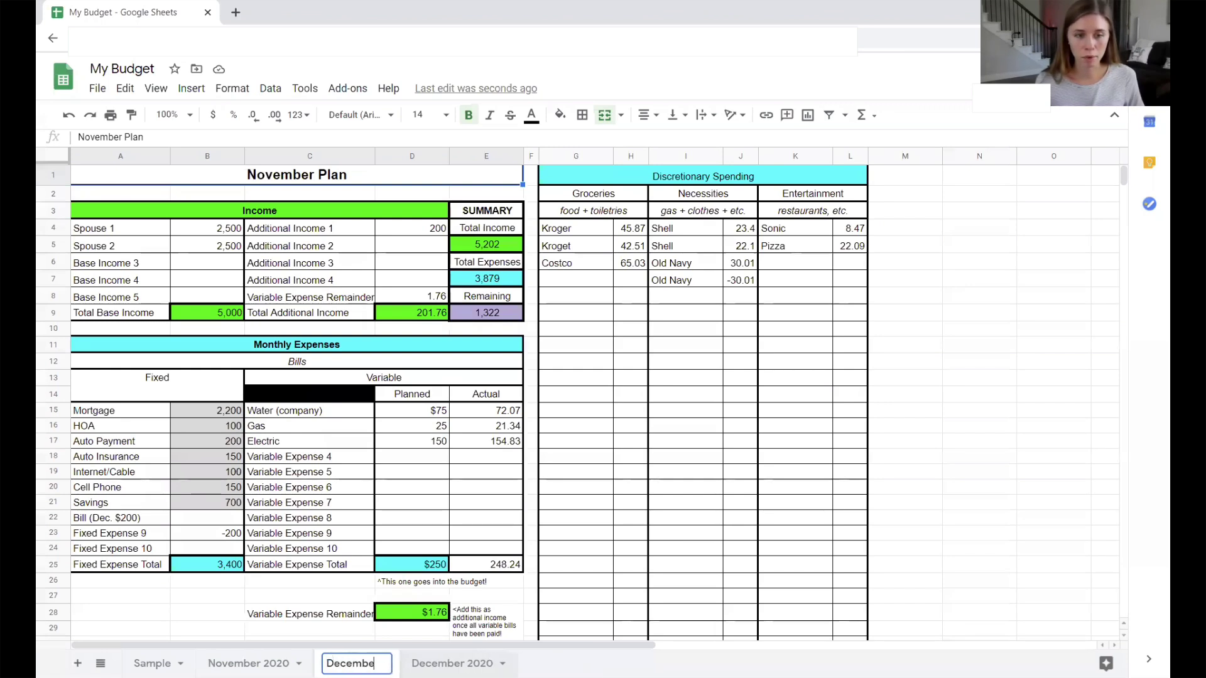
type("r 20")
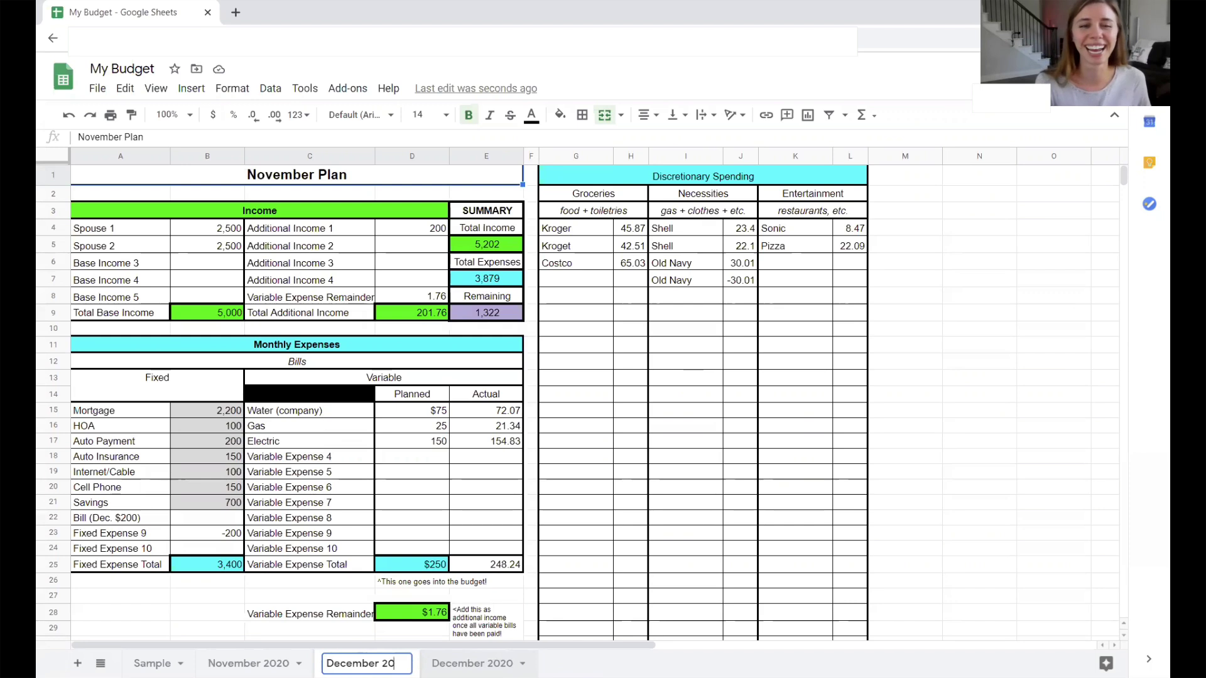
key("Return")
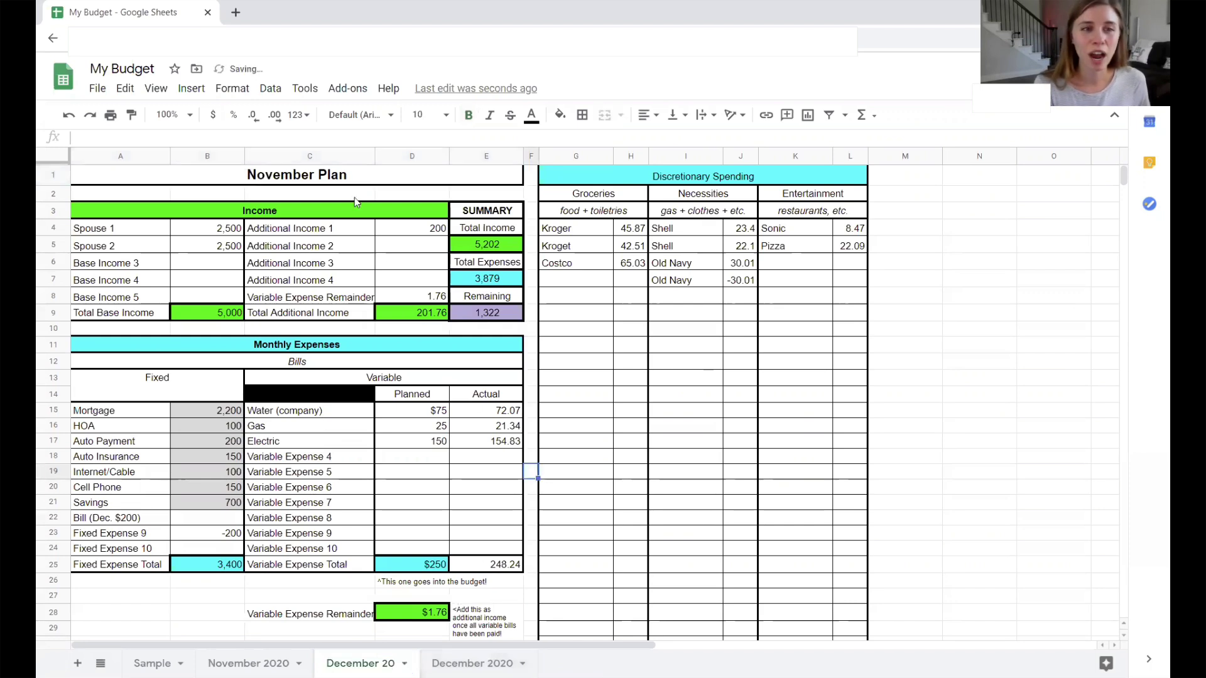
- Change the title of the copied sheet to December Plan
left_click(288, 176)
left_click_drag(124, 137, 61, 134)
type("December")
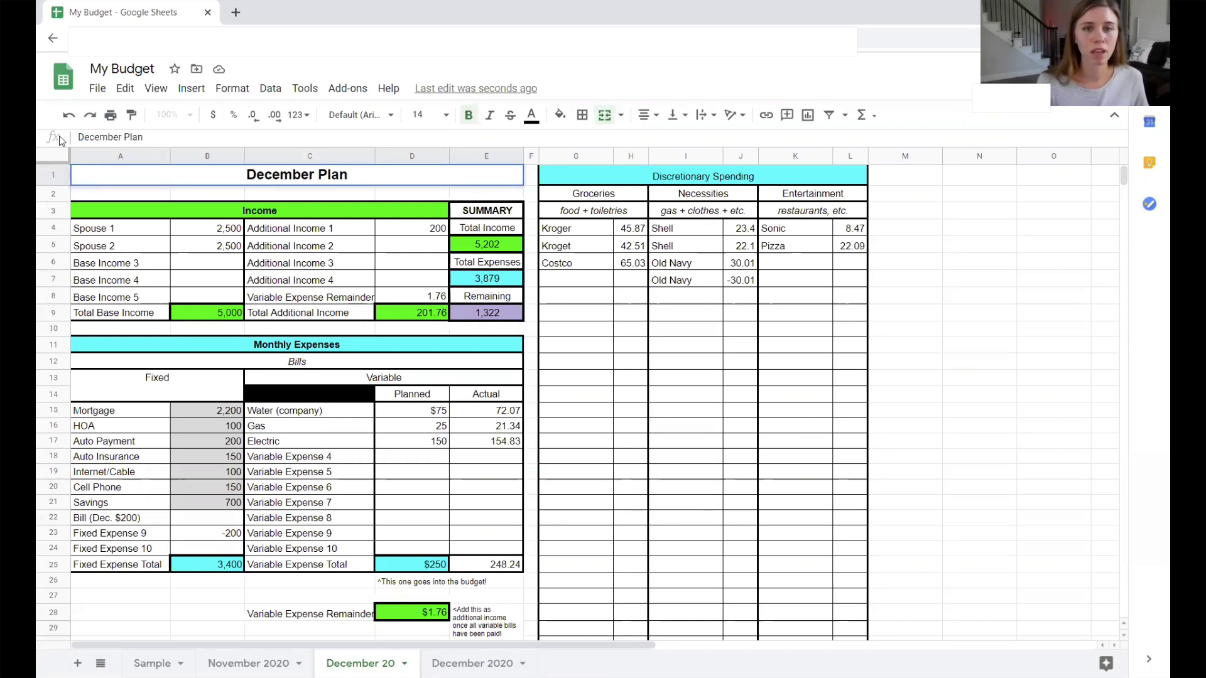
left_click(721, 378)
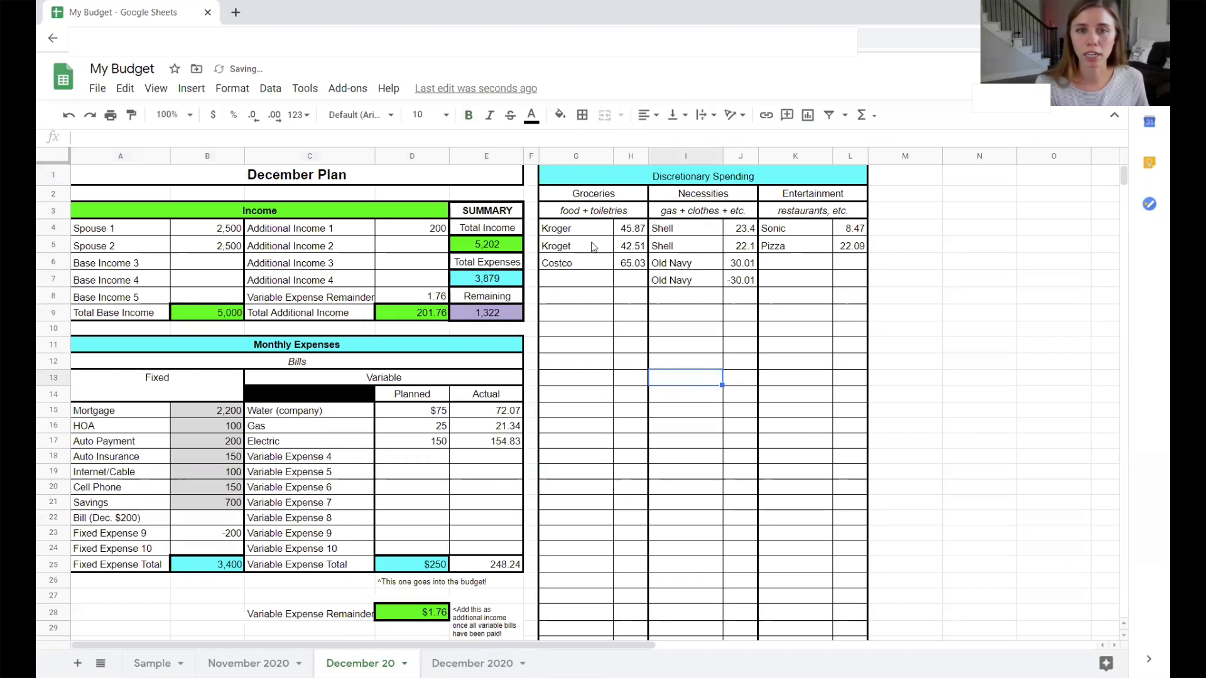
- Clear the copied Groceries, Necessities and Entertainment purchases and the additional income amounts, including the Variable Expense Remainder income
left_click_drag(590, 229, 835, 293)
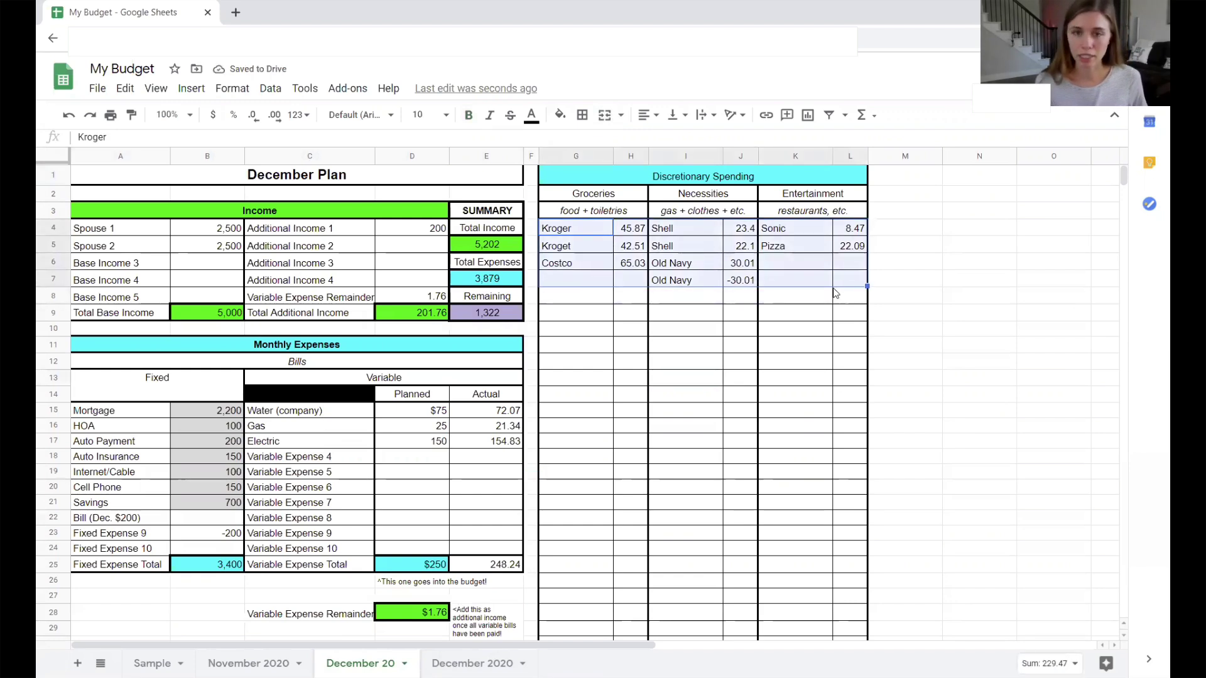
key("Delete")
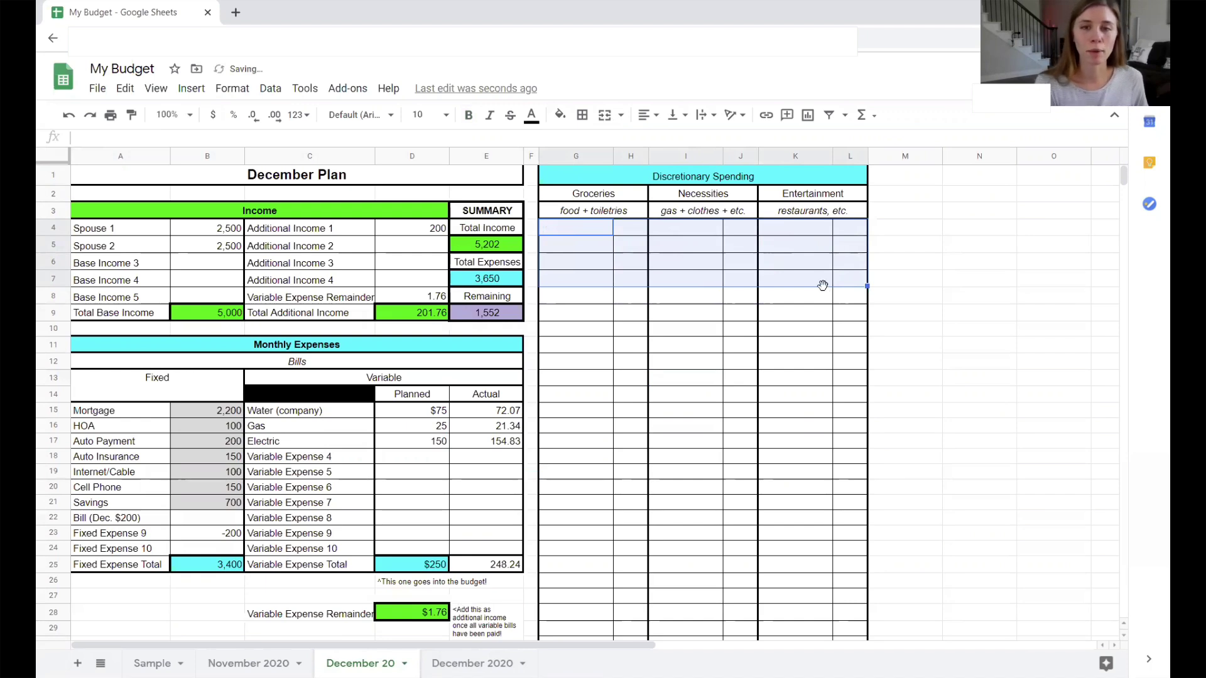
left_click(577, 344)
left_click_drag(429, 234, 420, 294)
key("Delete")
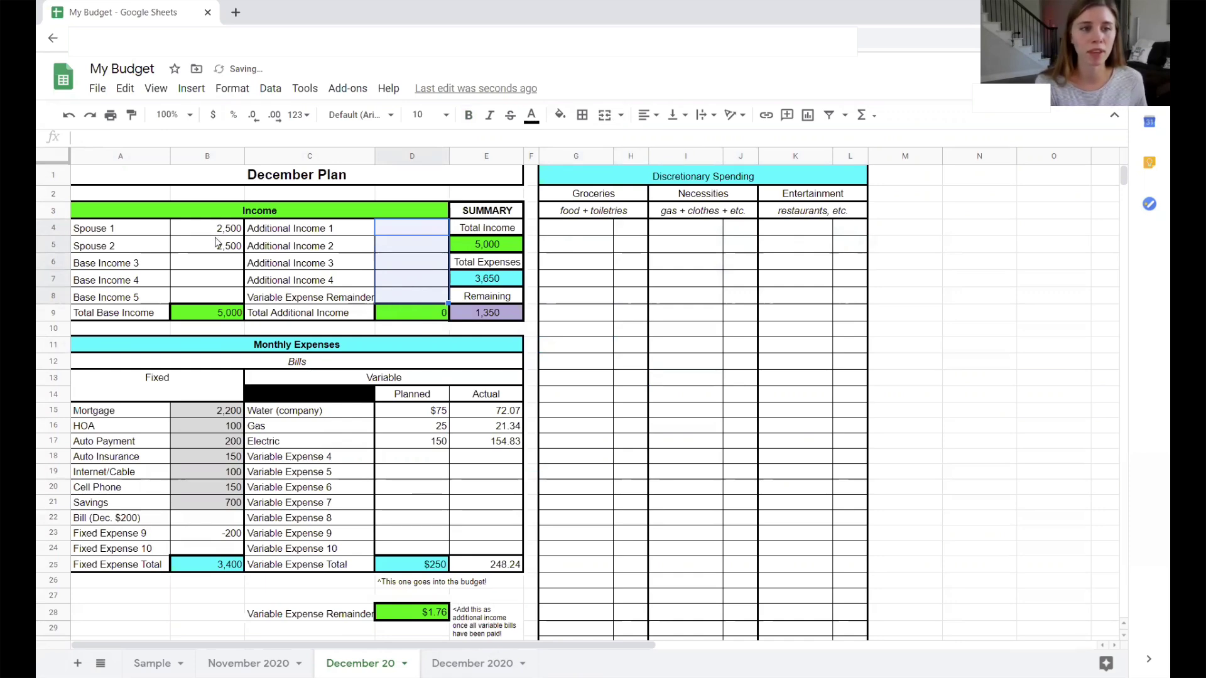
- Set the planned Electric amount in the variable bills to 160
scroll(351, 386, "down", 1)
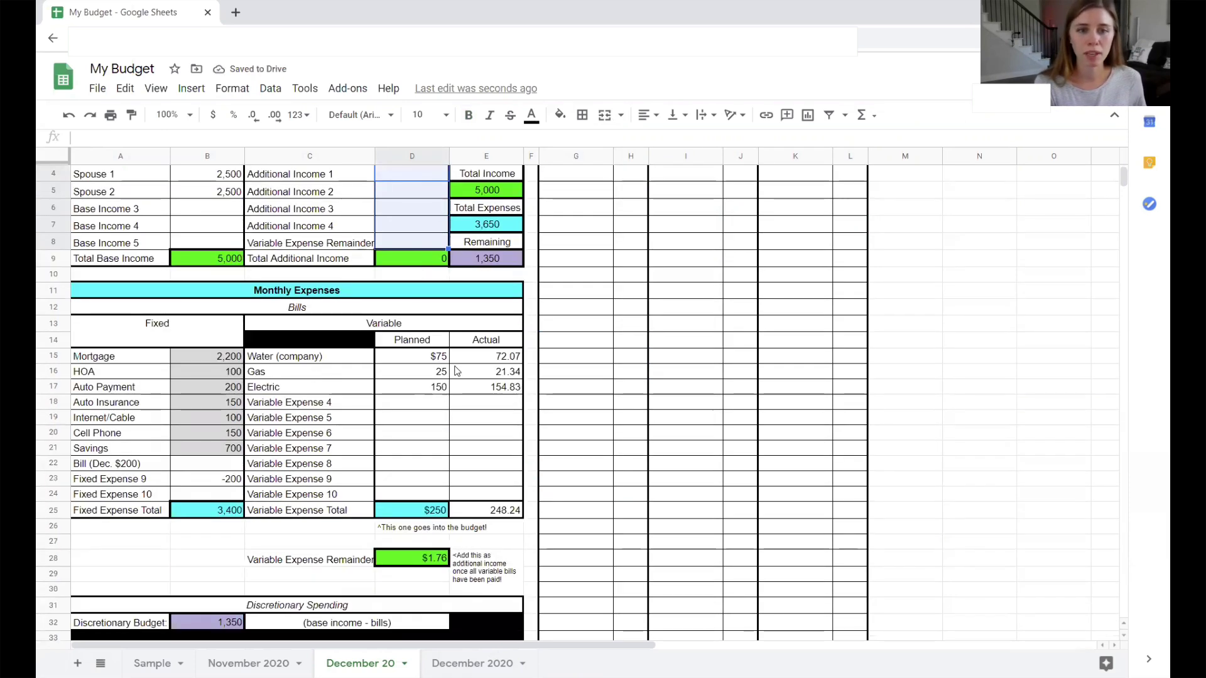
left_click_drag(480, 353, 498, 391)
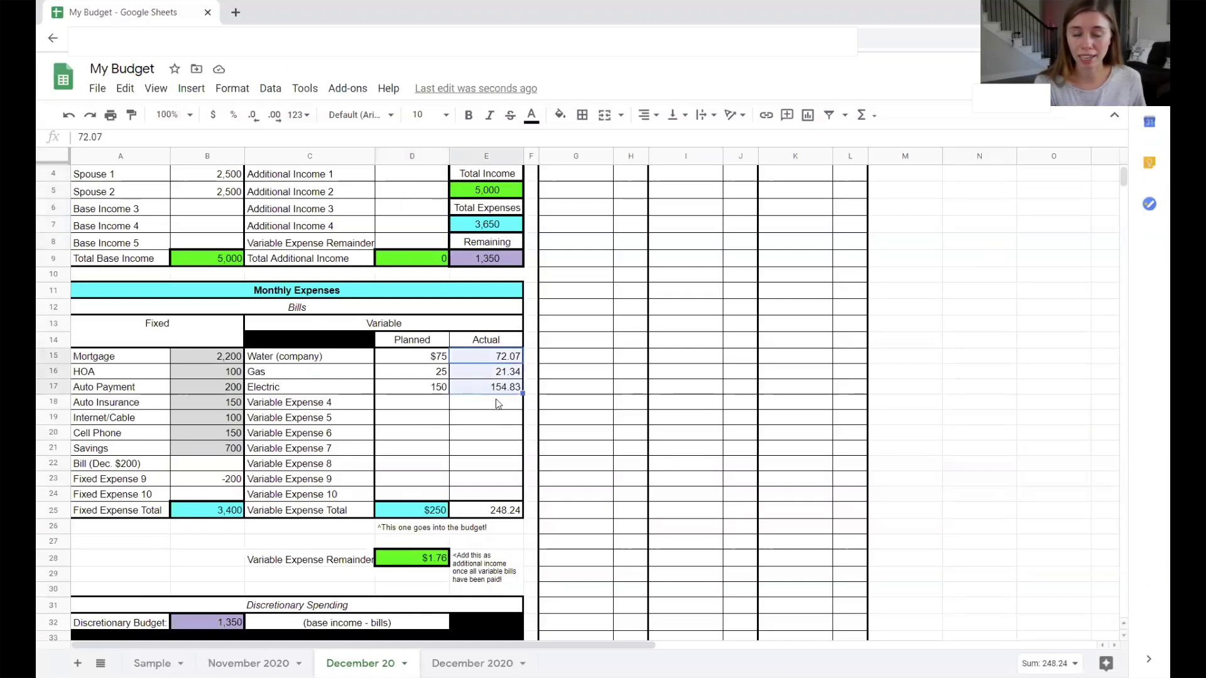
left_click(467, 420)
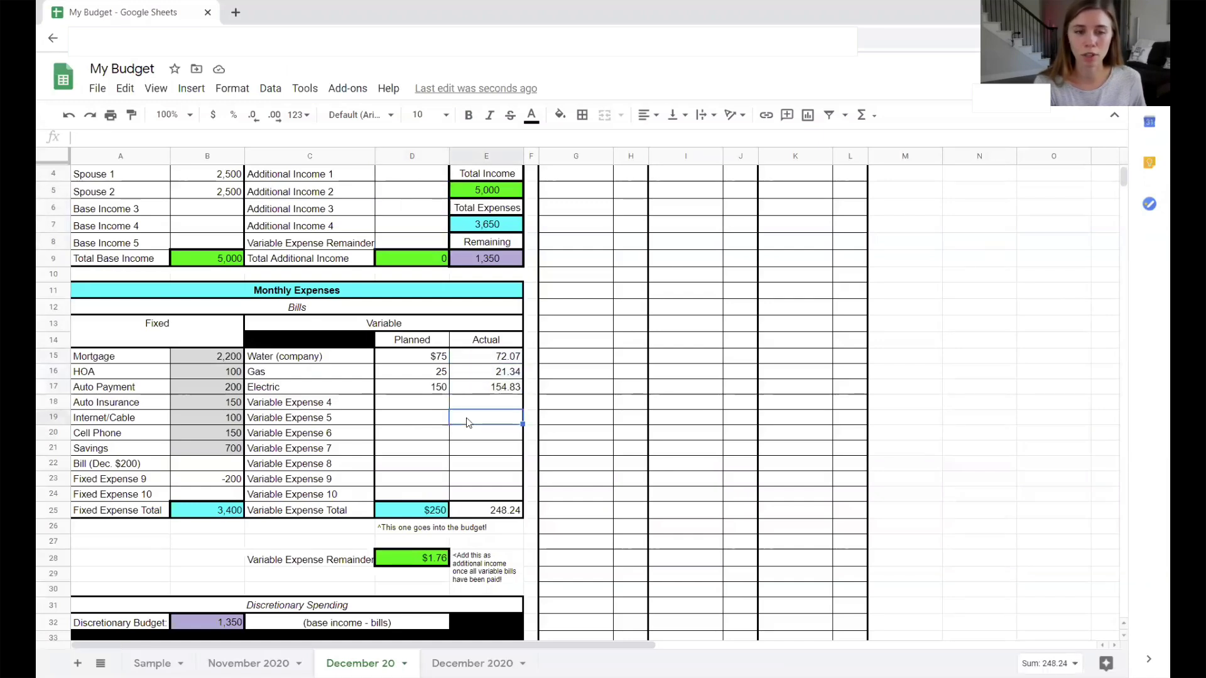
left_click(437, 390)
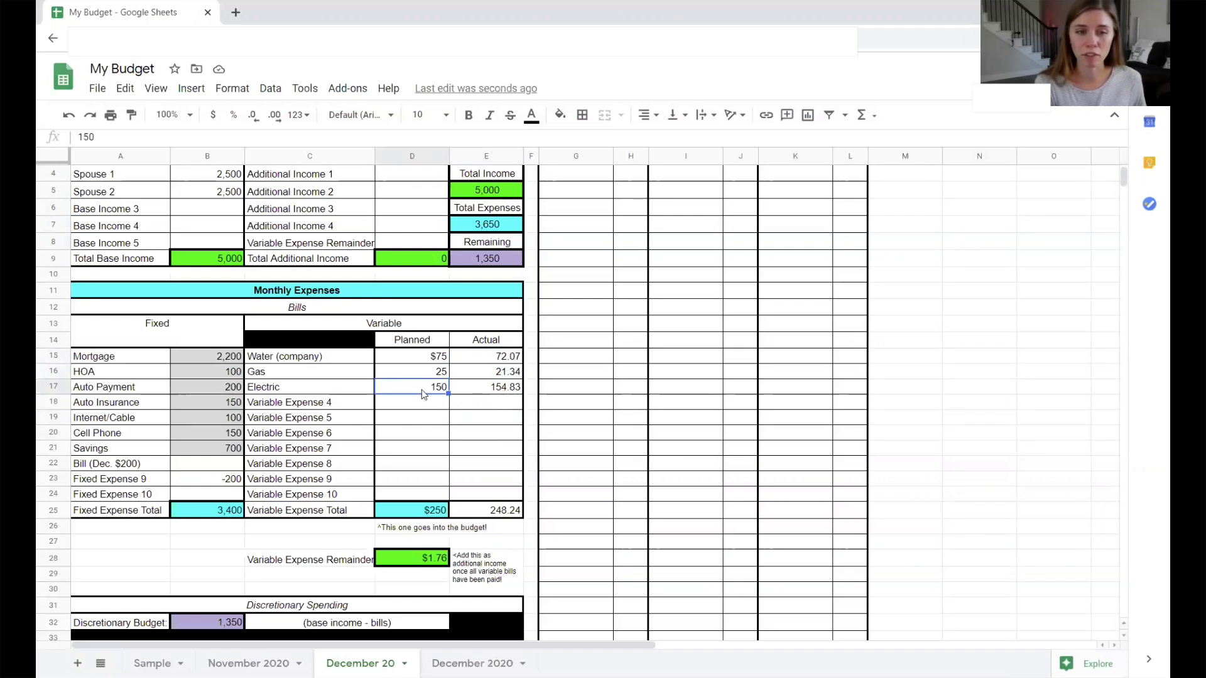
double_click(424, 390)
key("BackSpace")
key("BackSpace")
type("60")
left_click(471, 431)
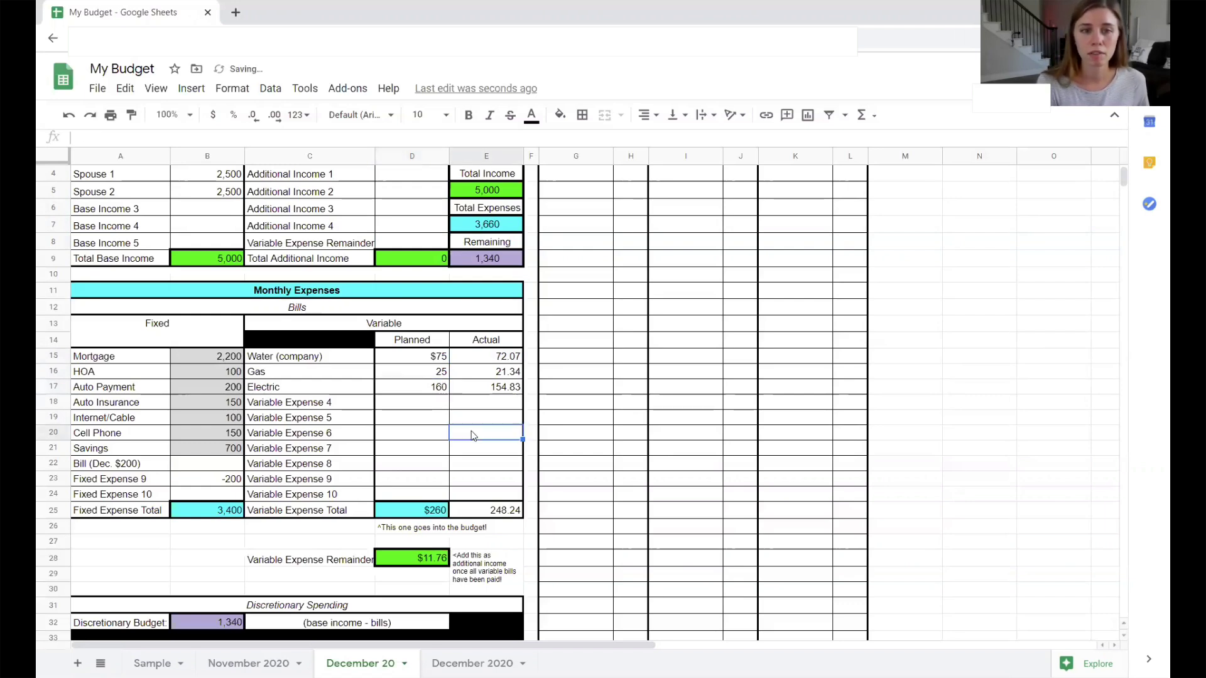
- Clear the copied actual amounts for Water, Gas and Electric in the variable bills
left_click_drag(500, 357, 495, 387)
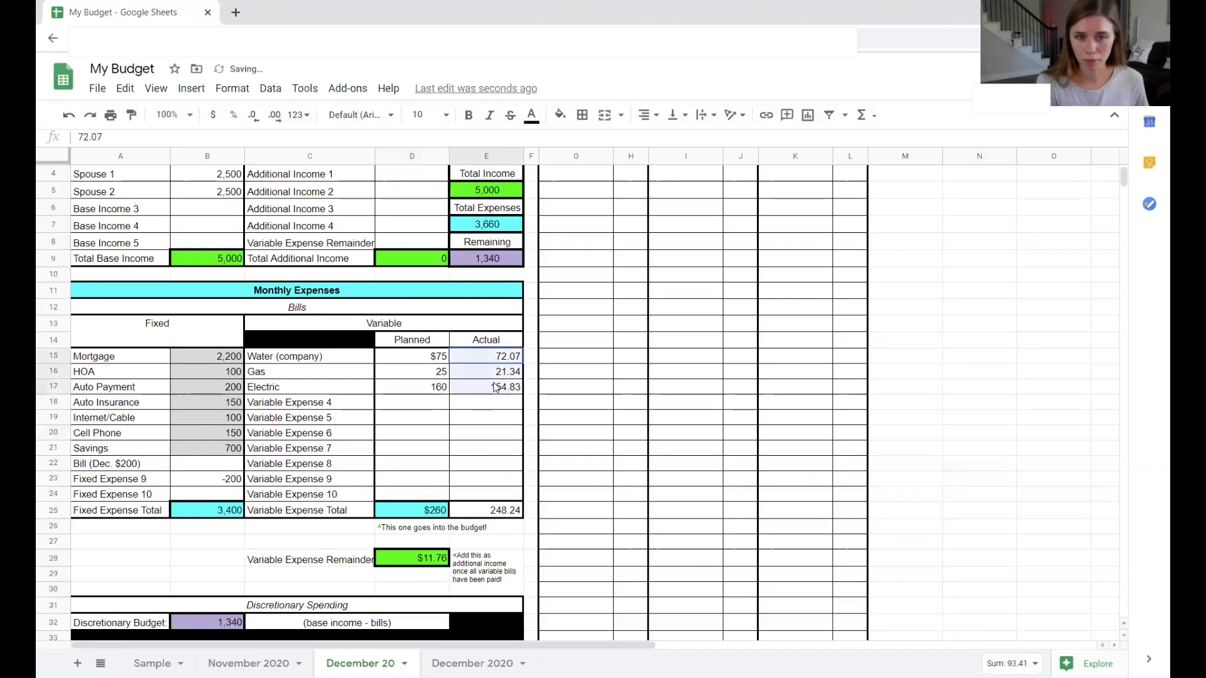
key("Delete")
left_click(474, 419)
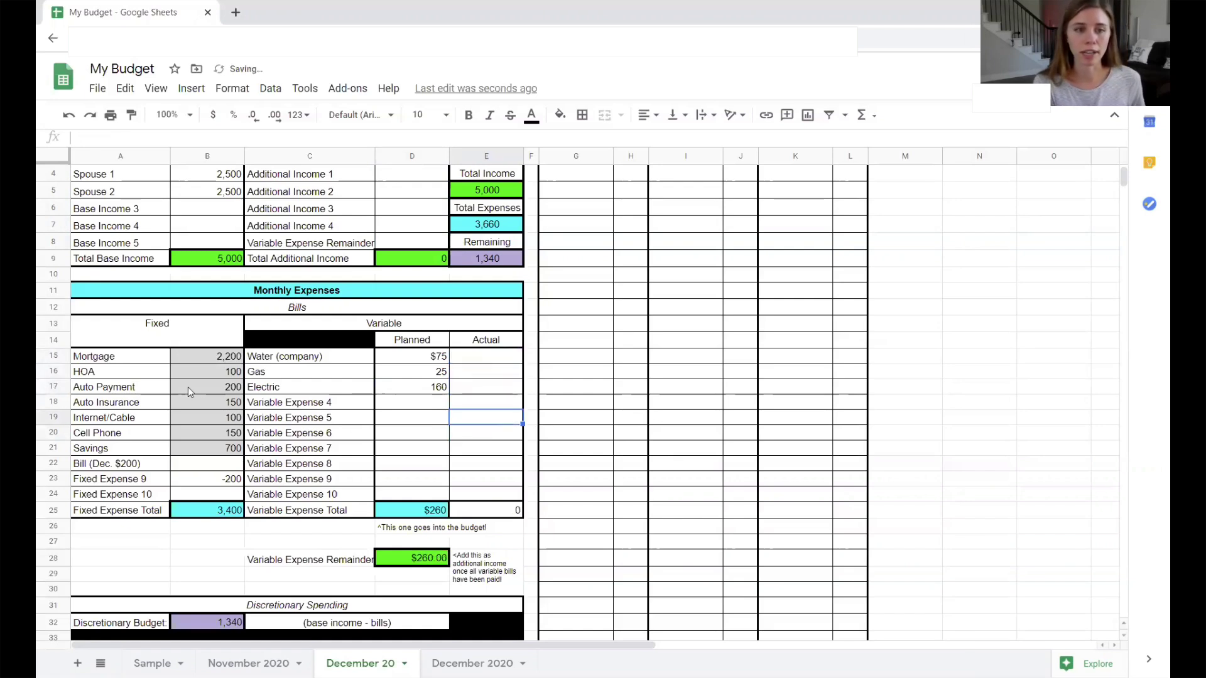
- Remove the gray fill from the fixed bill amounts from Mortgage through Savings
left_click_drag(189, 362, 204, 447)
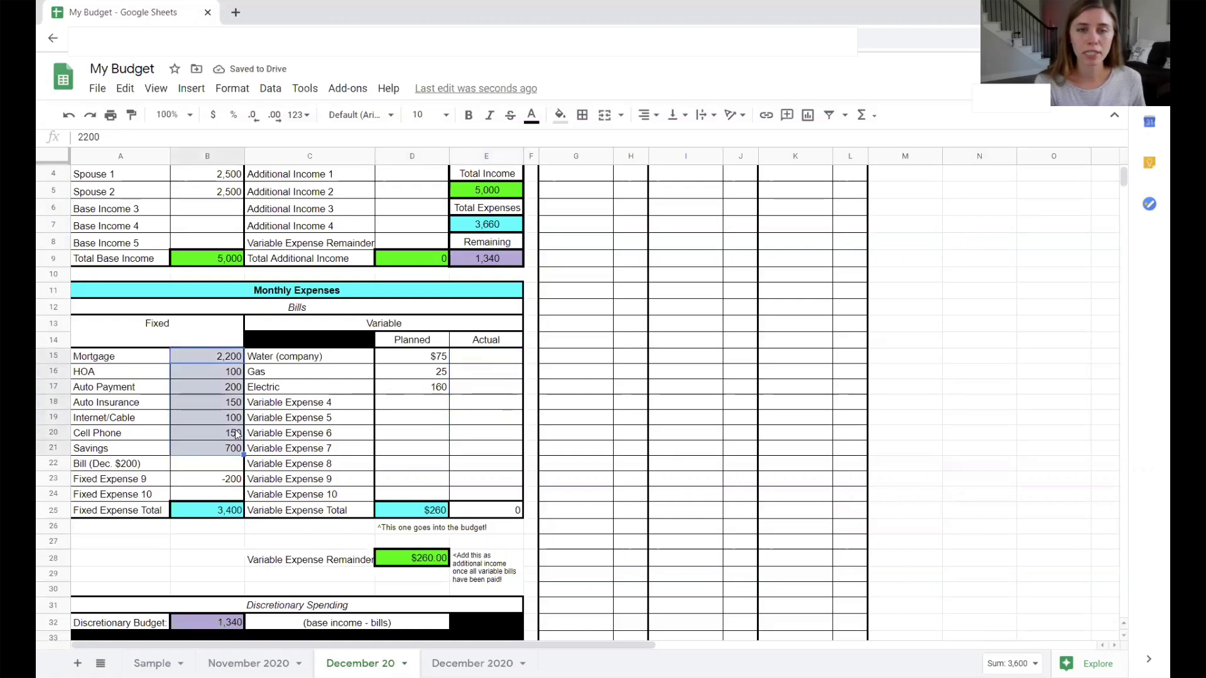
left_click(561, 115)
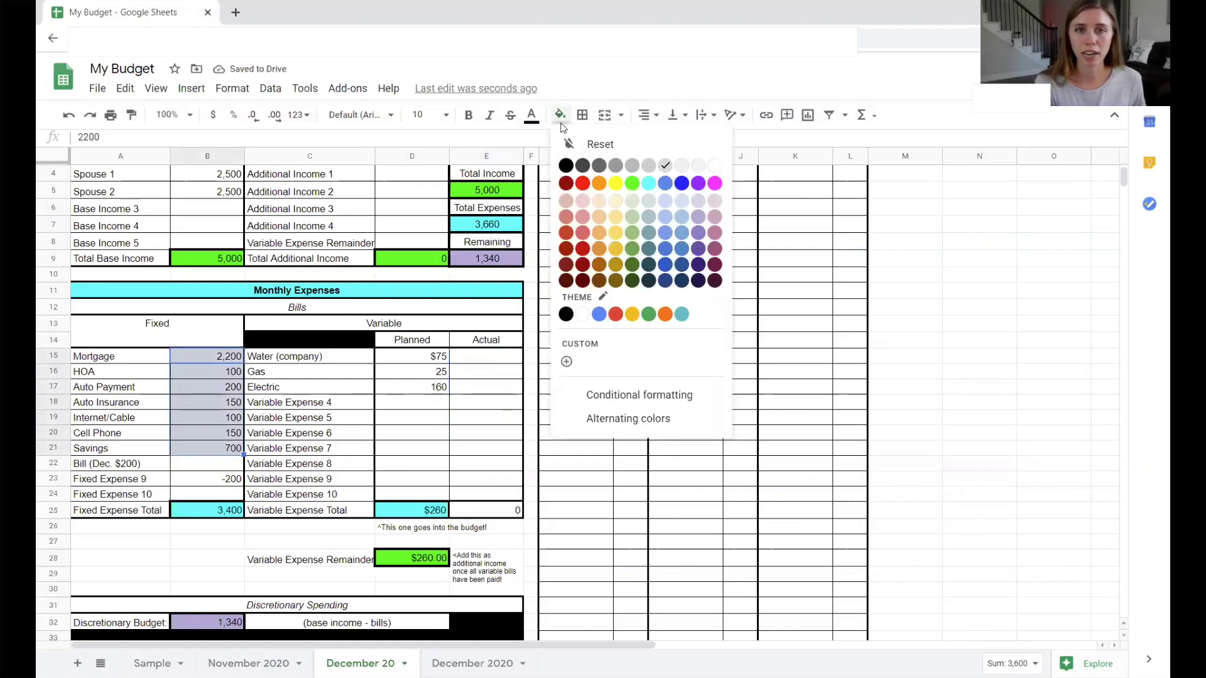
left_click(590, 142)
left_click(195, 416)
- Clear the Fixed Expense 9 amount and enter 200 for the Bill (Dec. $200) row
left_click(230, 480)
key("Delete")
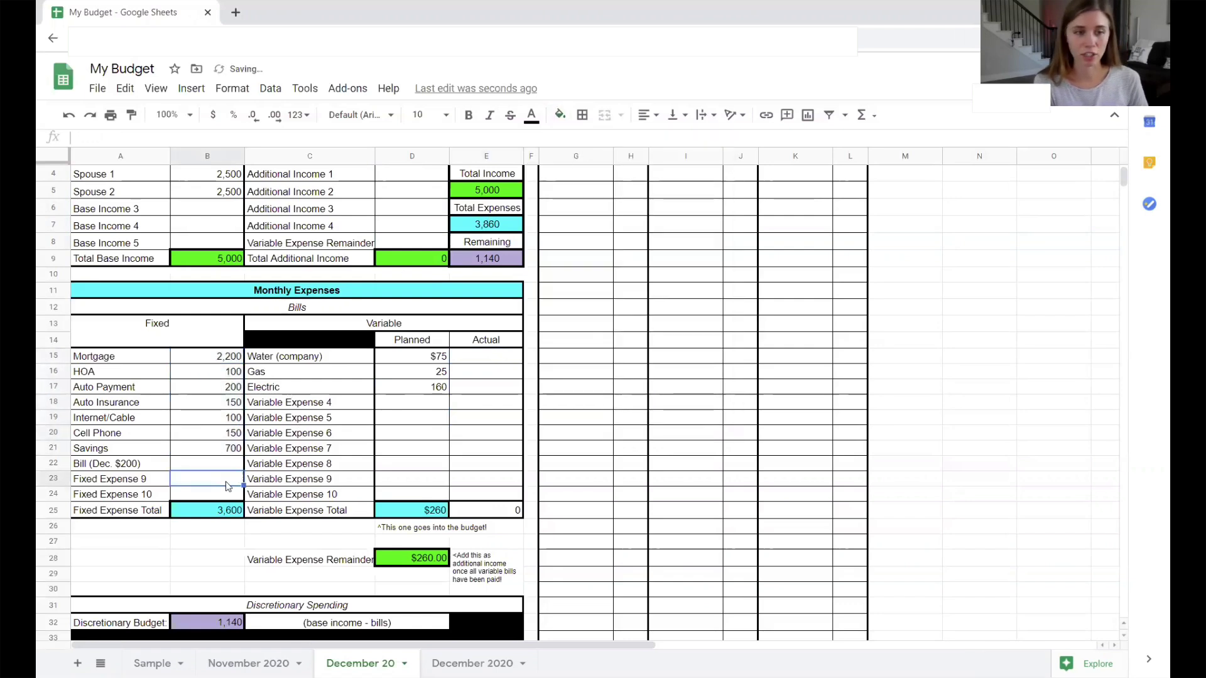
left_click(150, 466)
left_click(182, 467)
type("200")
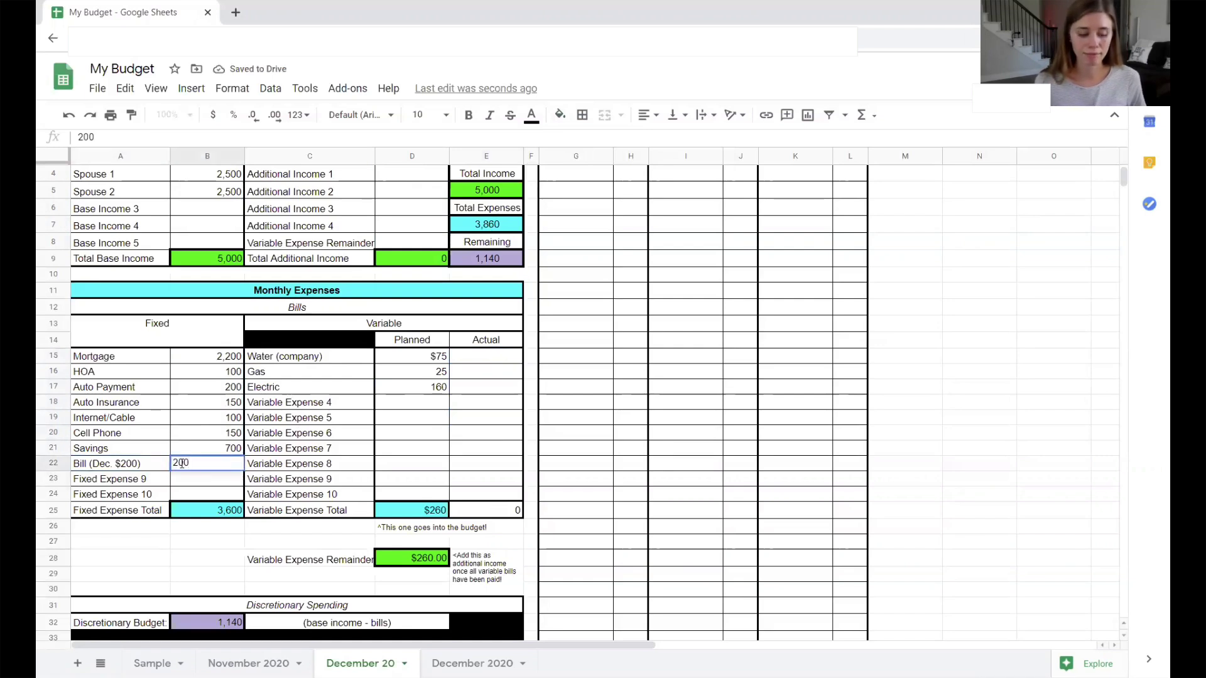
left_click(328, 468)
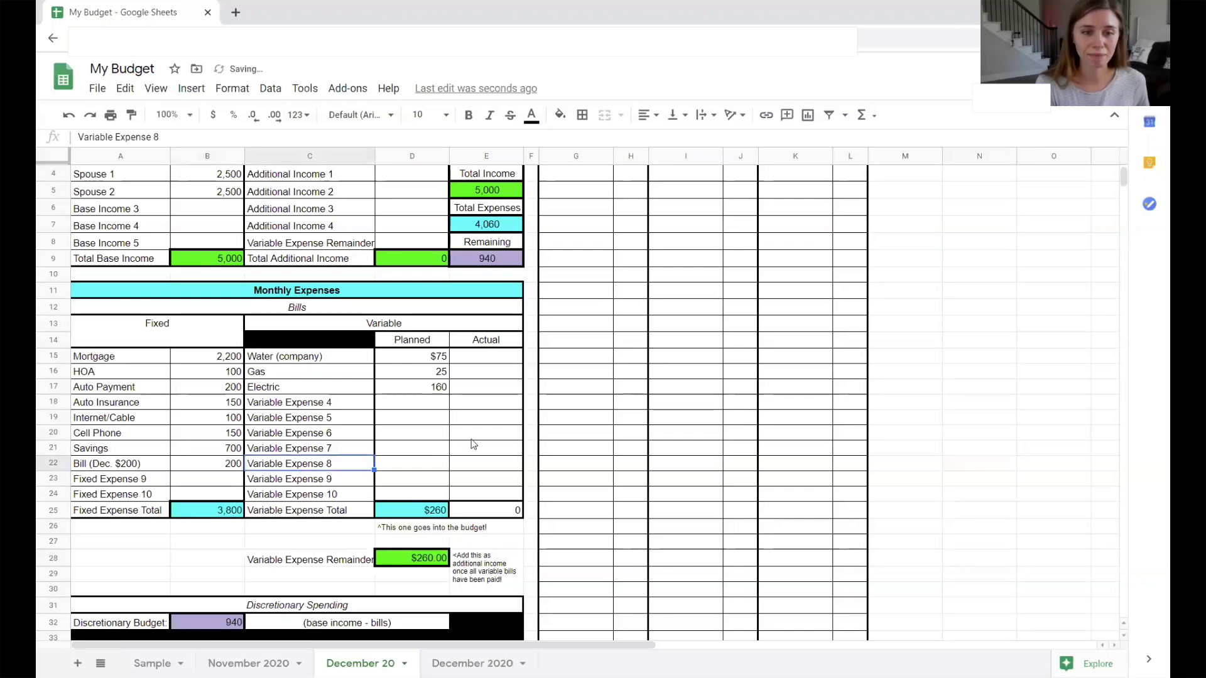
- Check the Discretionary Budget amount and set the planned Groceries amount to 300
scroll(470, 439, "down", 5)
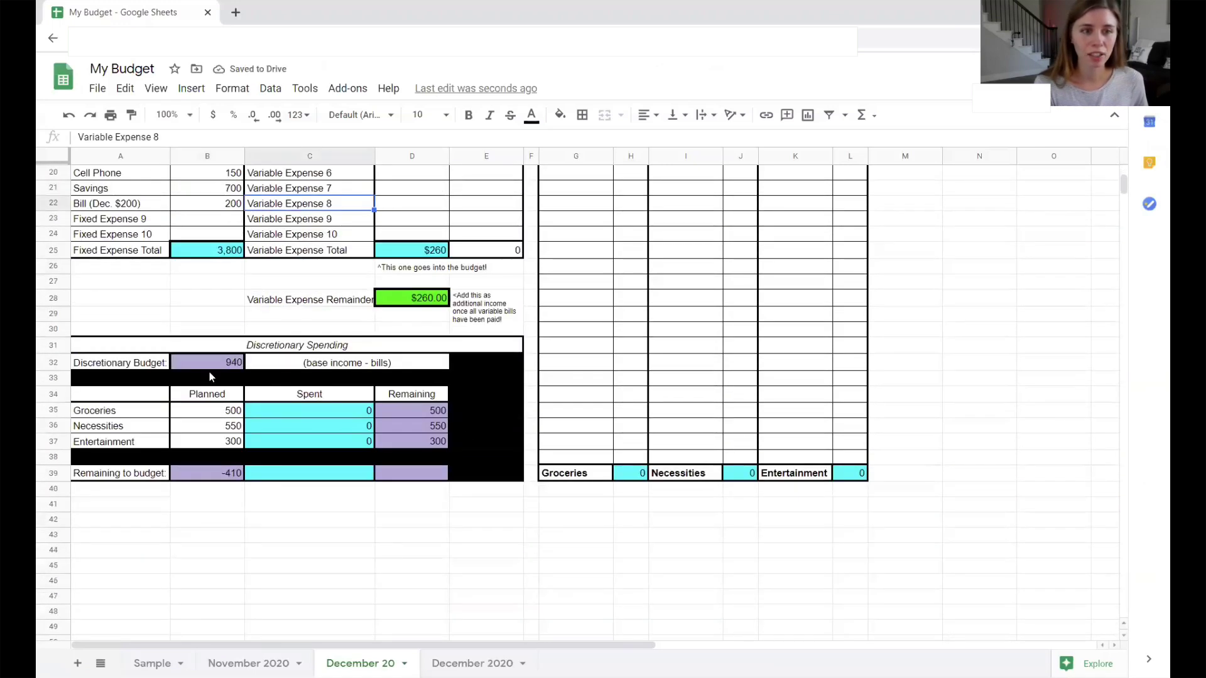
left_click(212, 364)
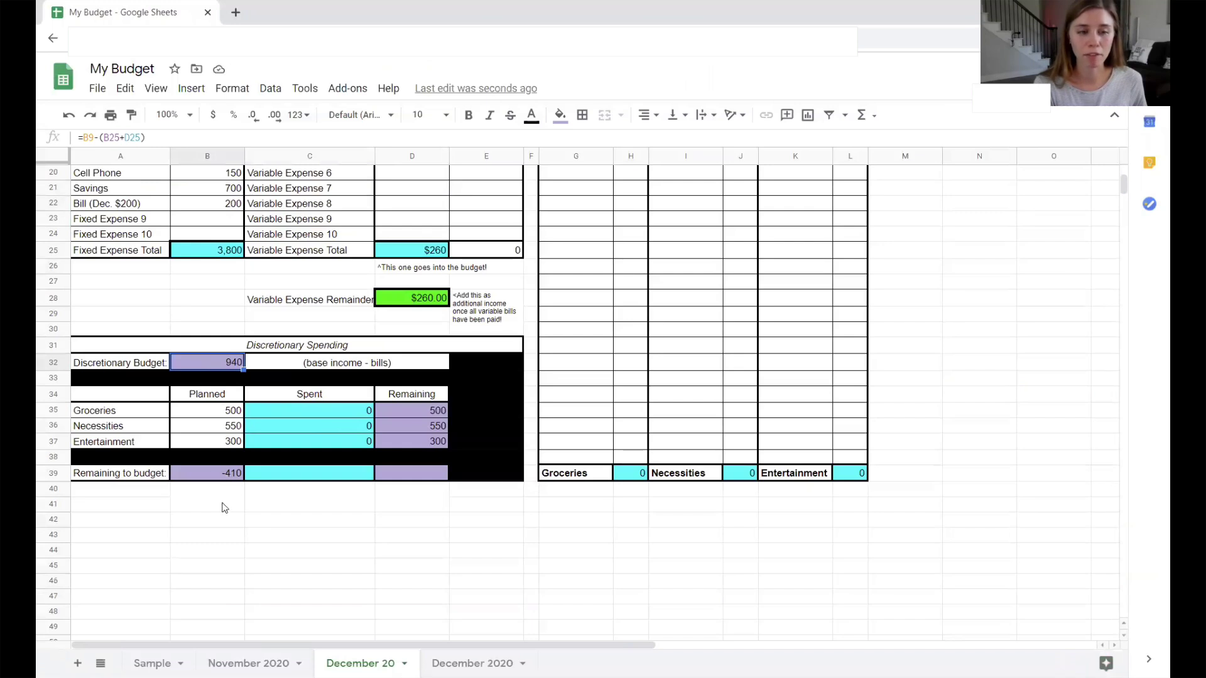
left_click(230, 410)
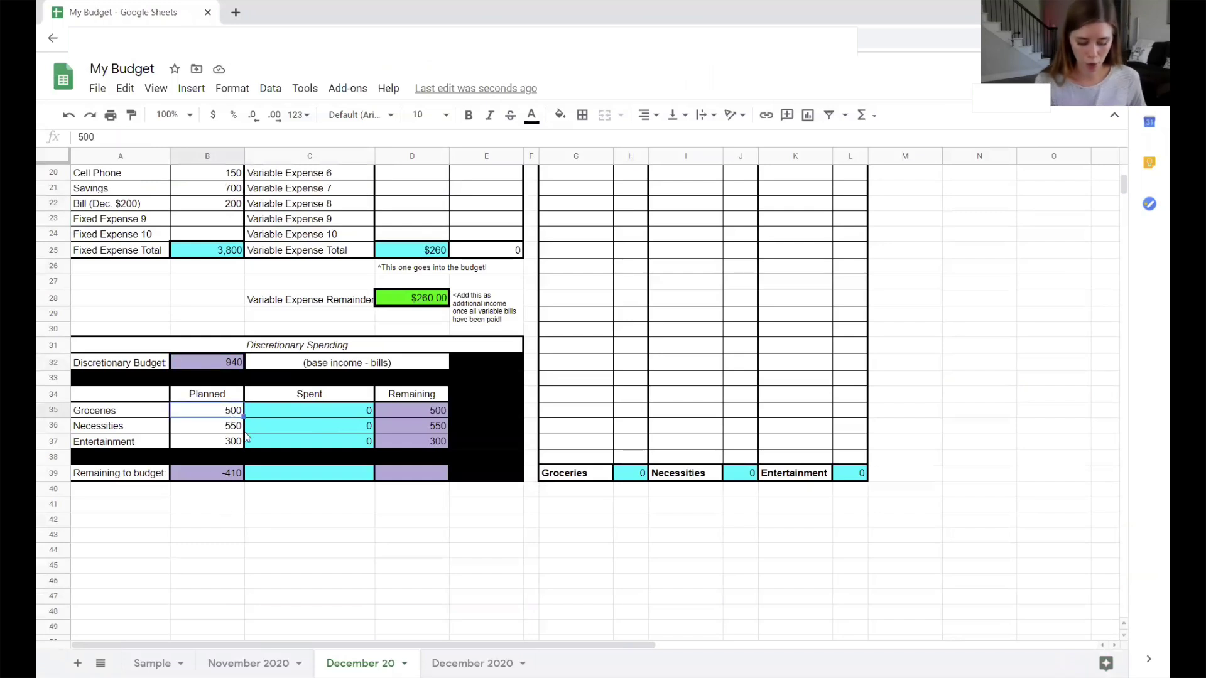
type("300")
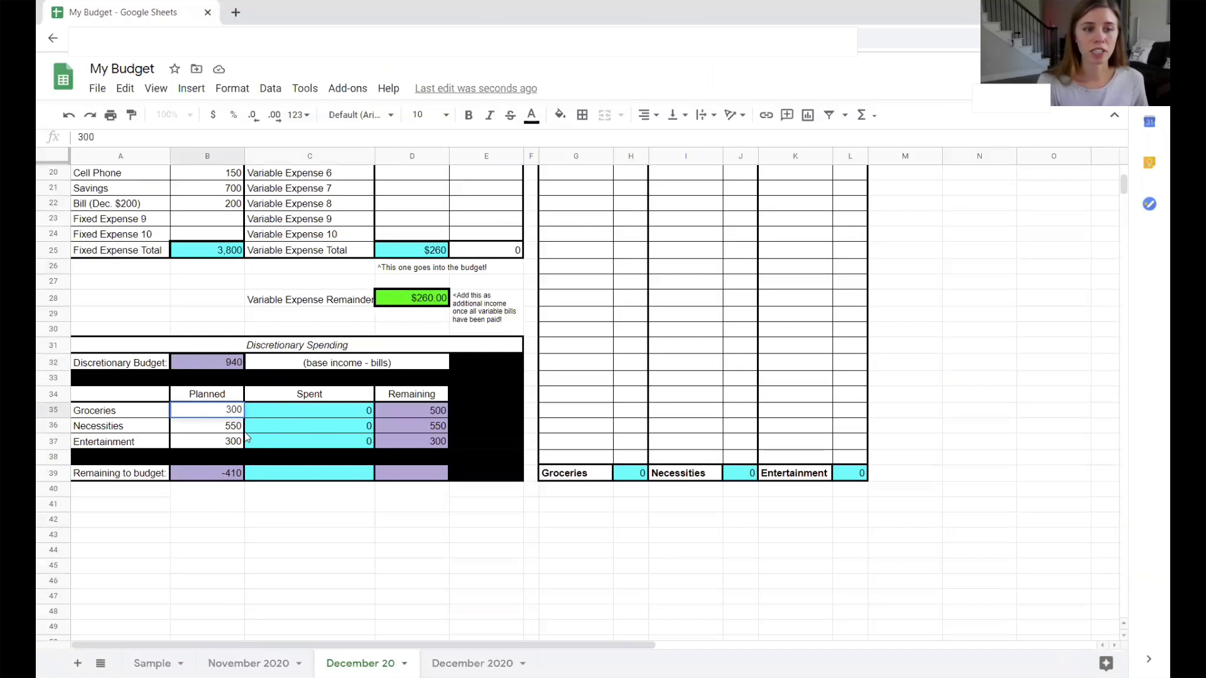
key("Return")
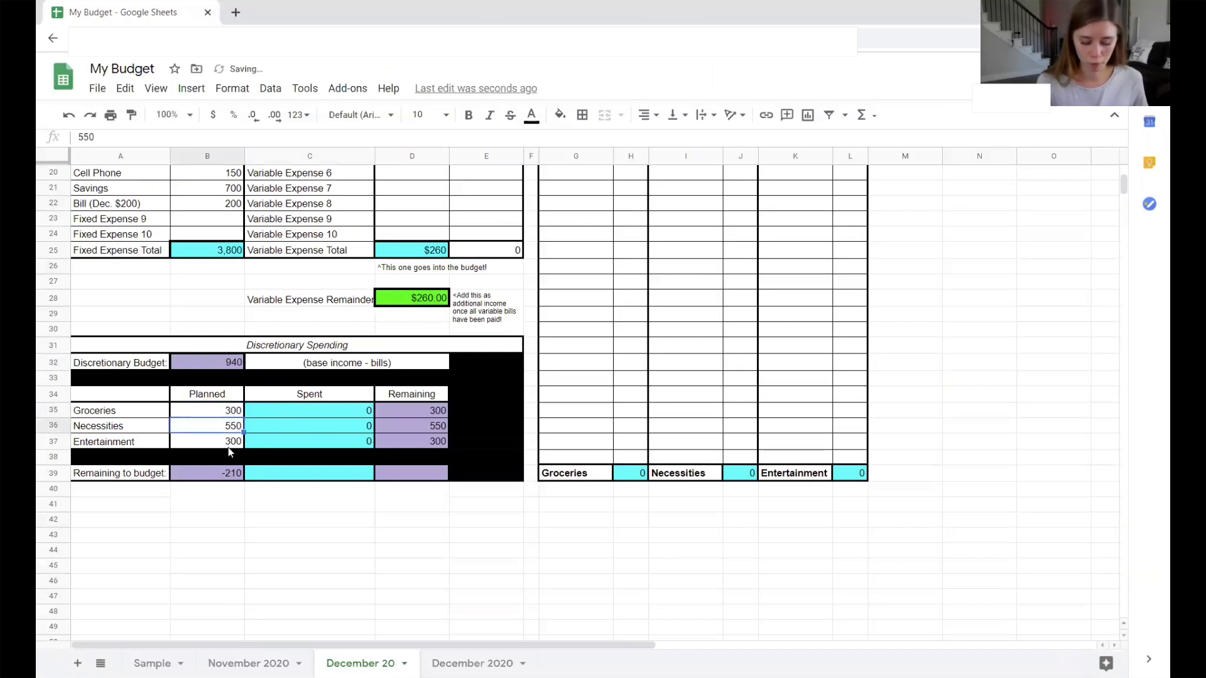
- Set the planned Necessities amount in the discretionary spending to 340
type("340")
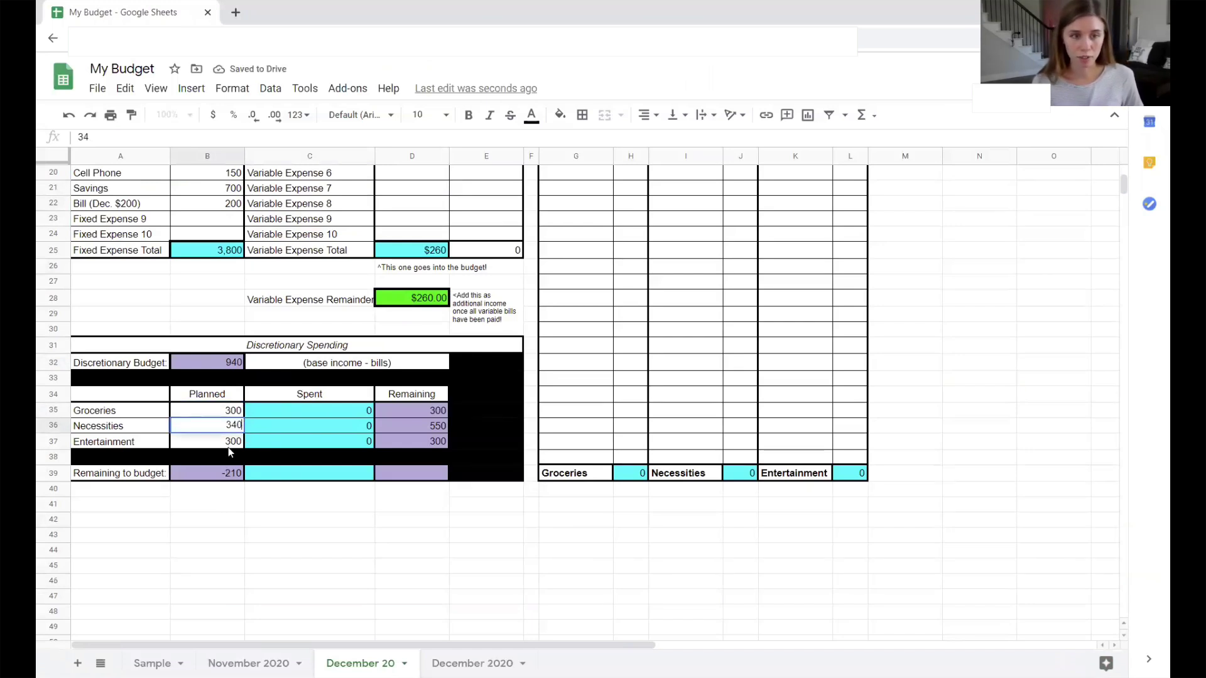
key("Return")
left_click(246, 506)
- Set the planned amounts to 500 for Necessities and 140 for Entertainment, and check the Remaining to budget cell
left_click(229, 427)
type("500")
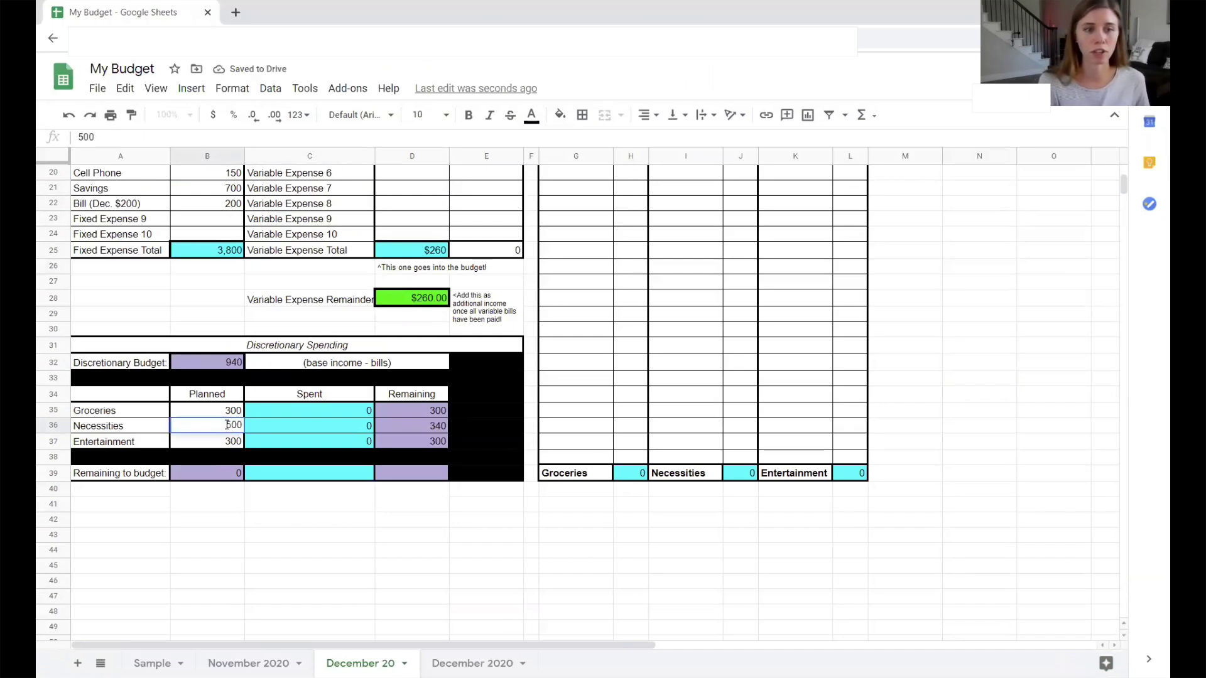
left_click(293, 534)
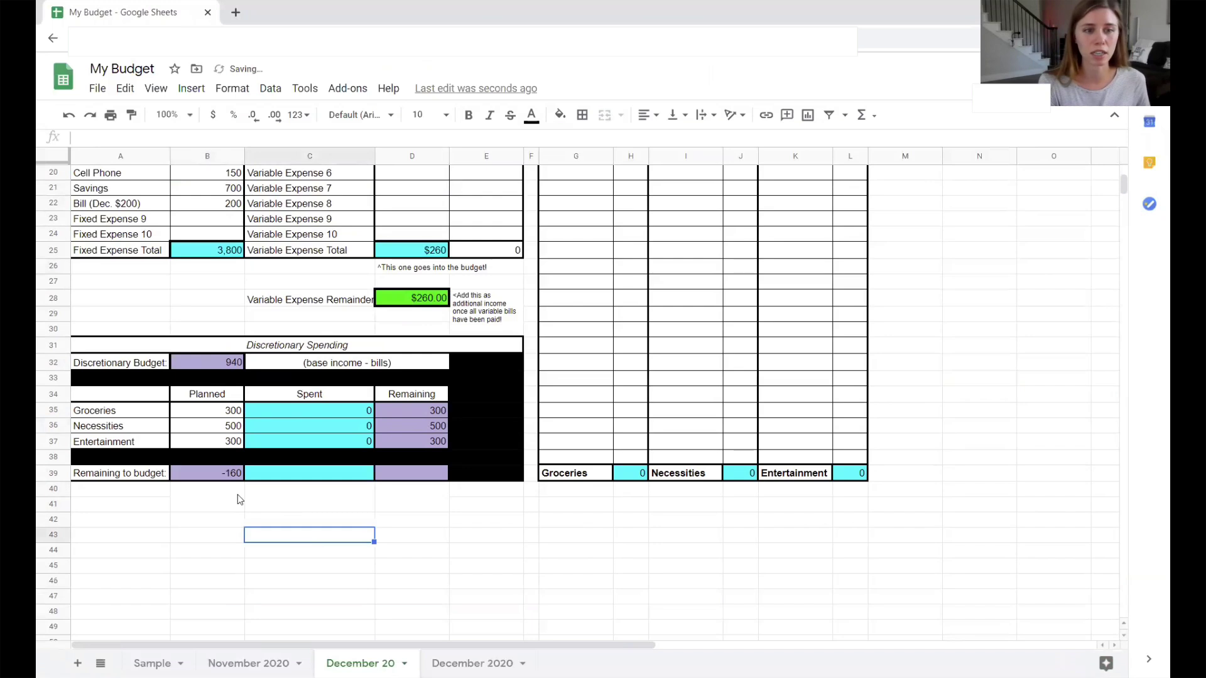
left_click(233, 442)
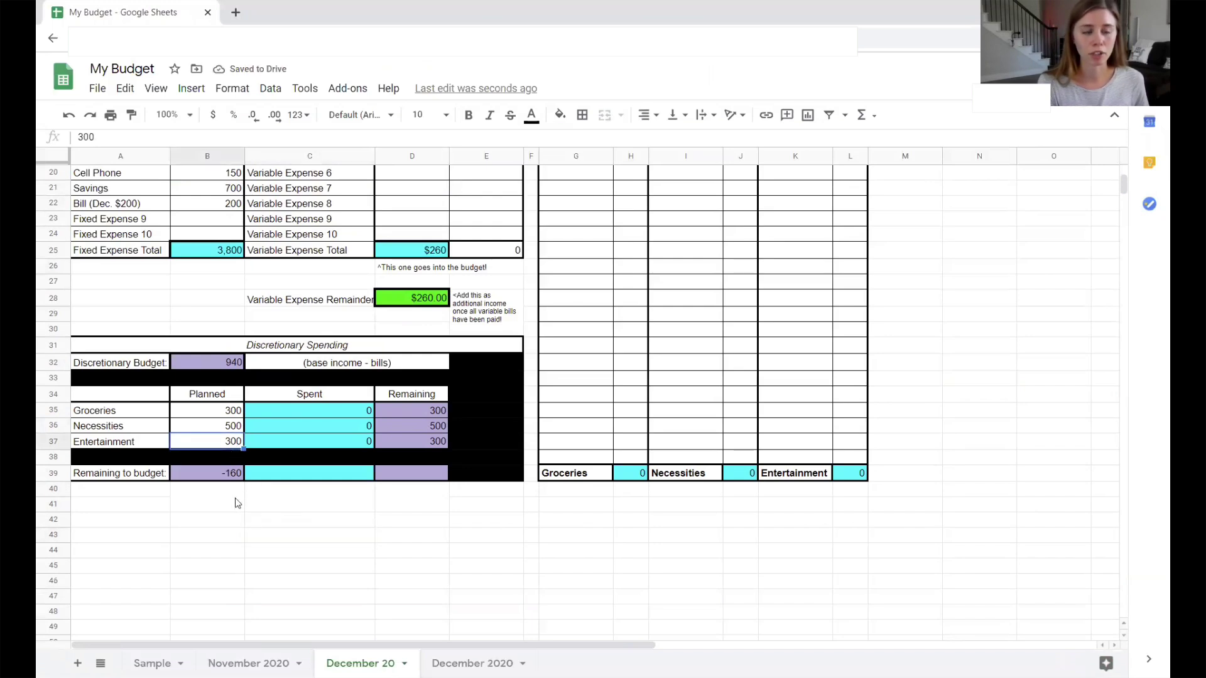
type("140")
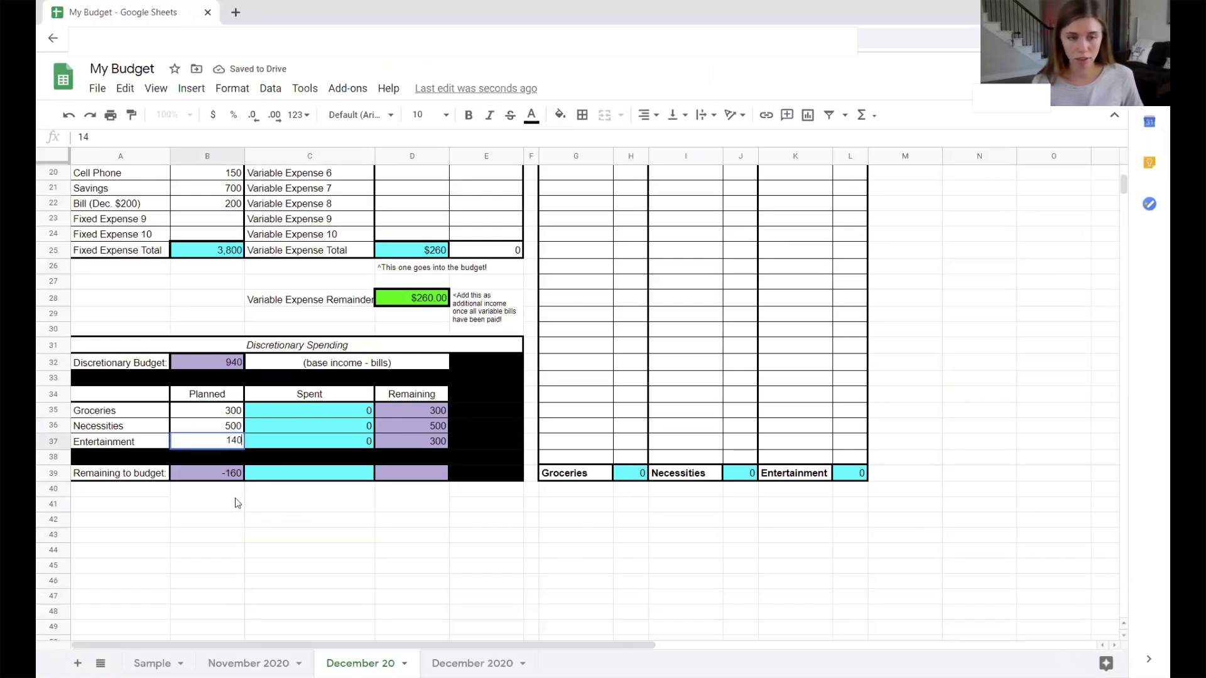
left_click(238, 503)
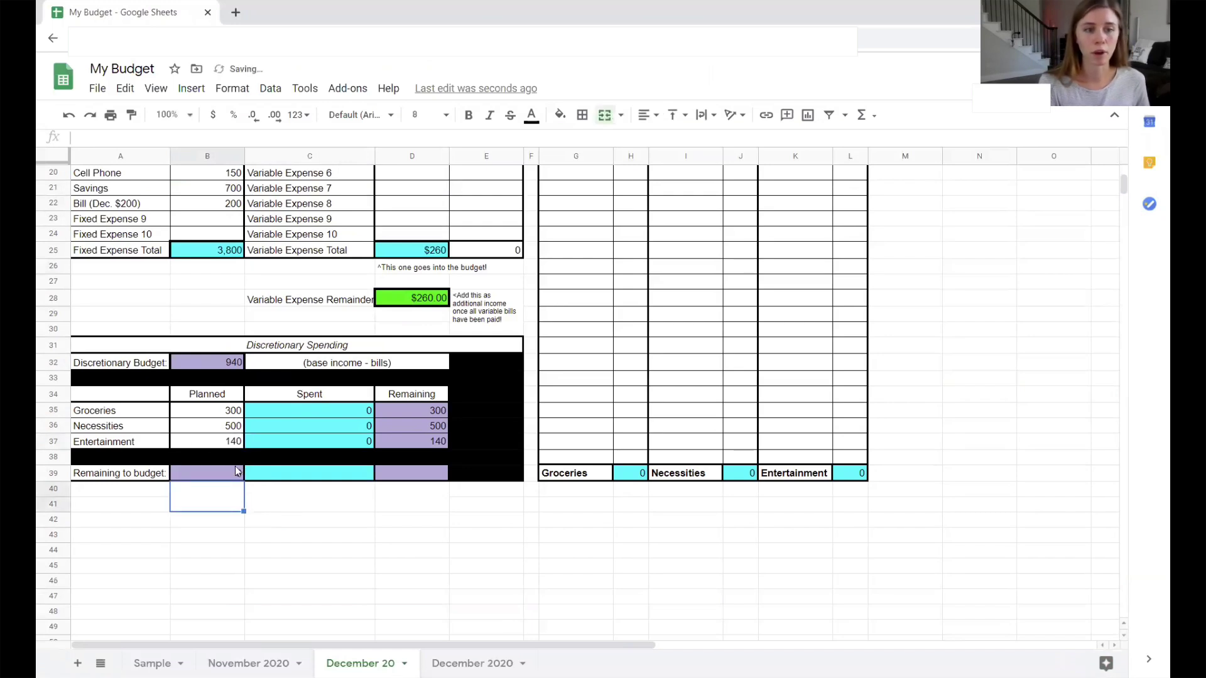
left_click(235, 469)
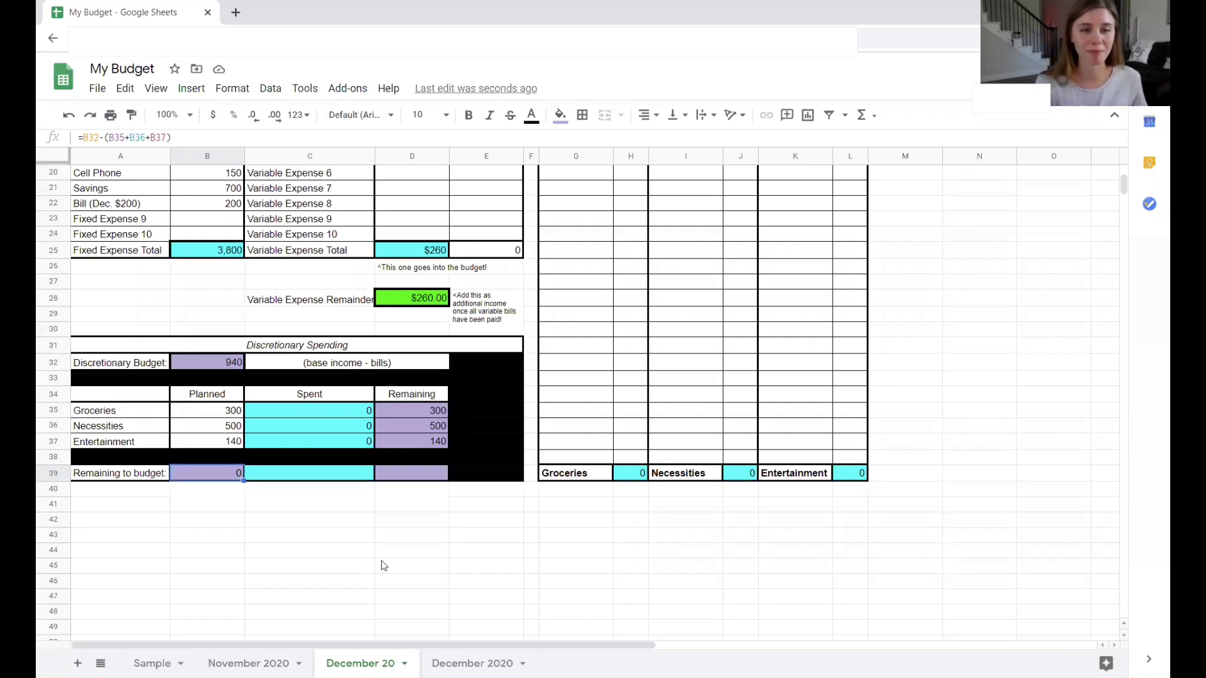
scroll(587, 525, "up", 5)
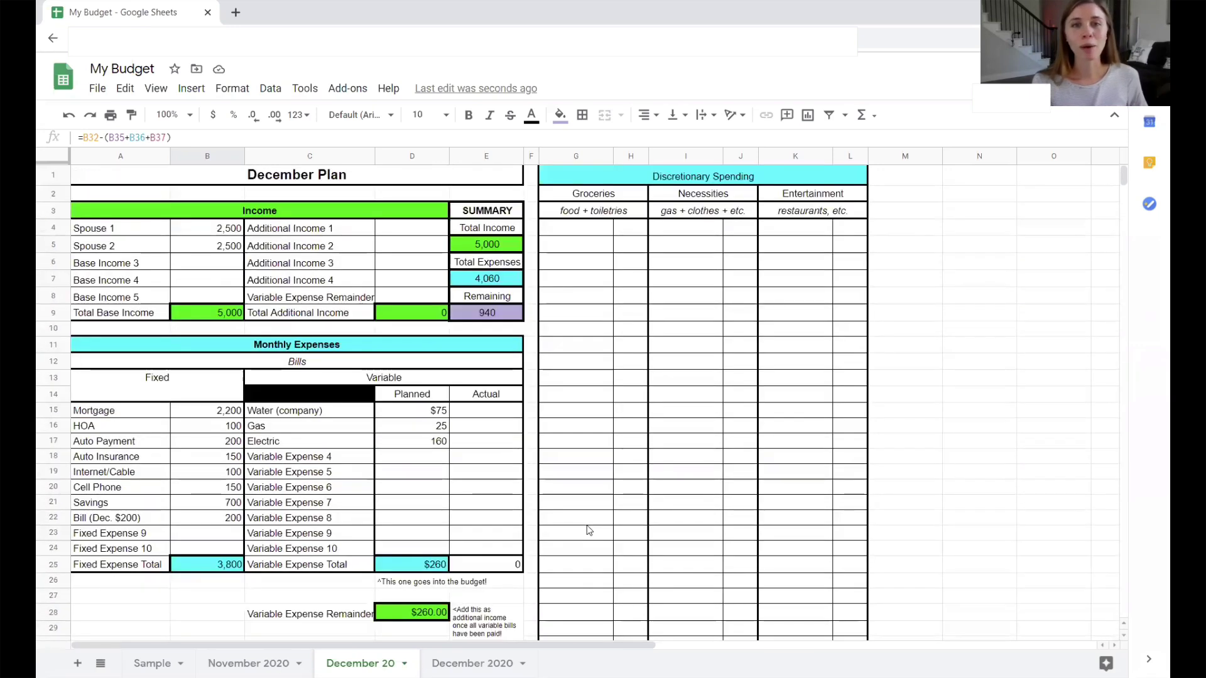